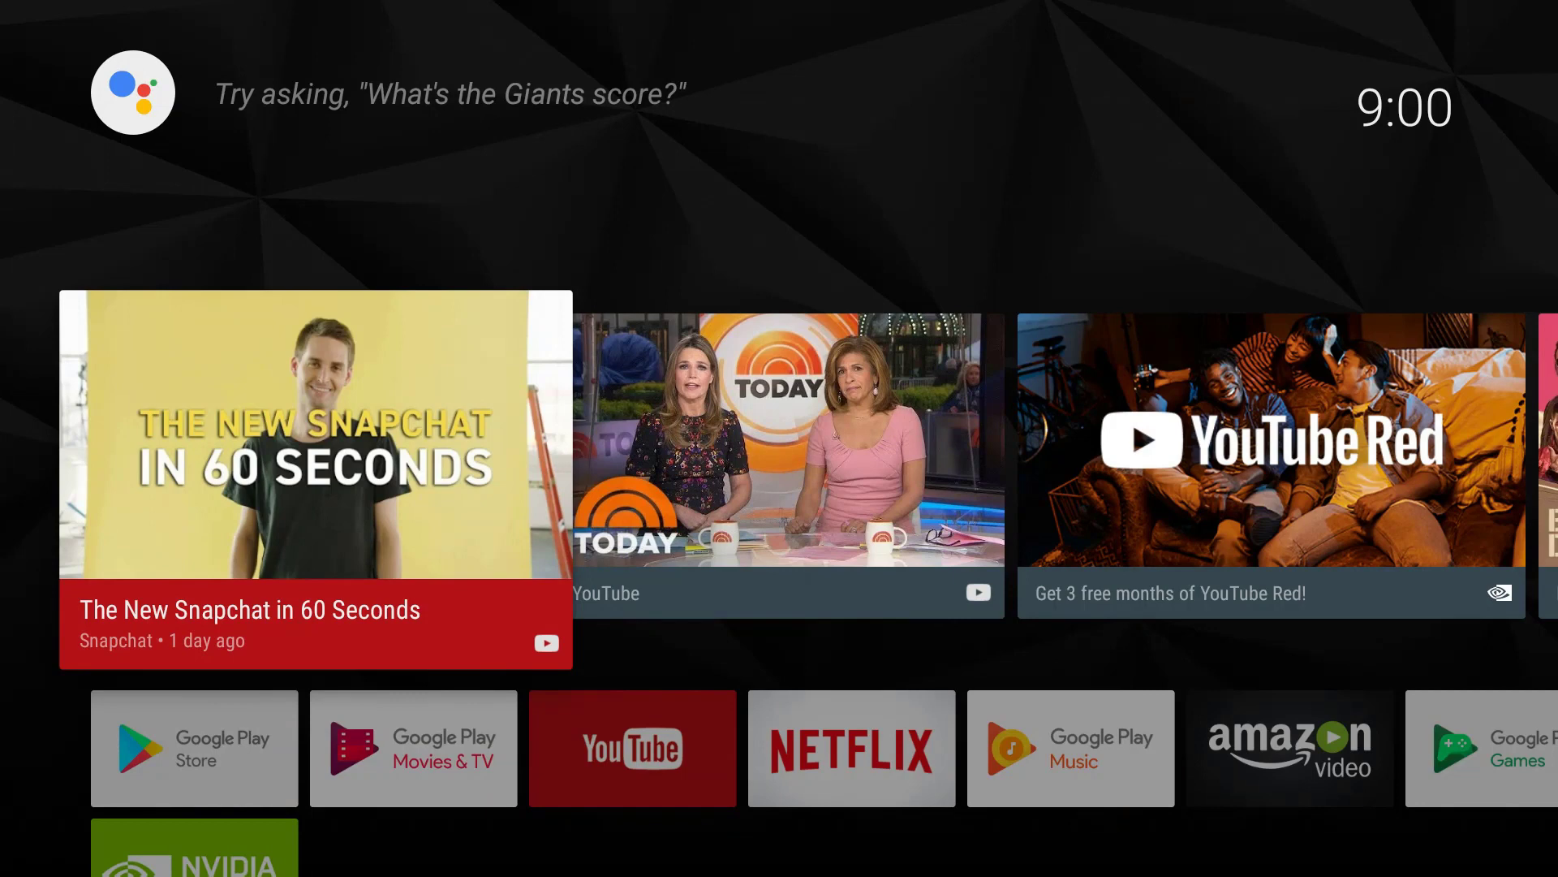
- Raise the media volume by two levels
{"action": "key", "text": "XF86AudioRaiseVolume"}
{"action": "key", "text": "XF86AudioRaiseVolume"}
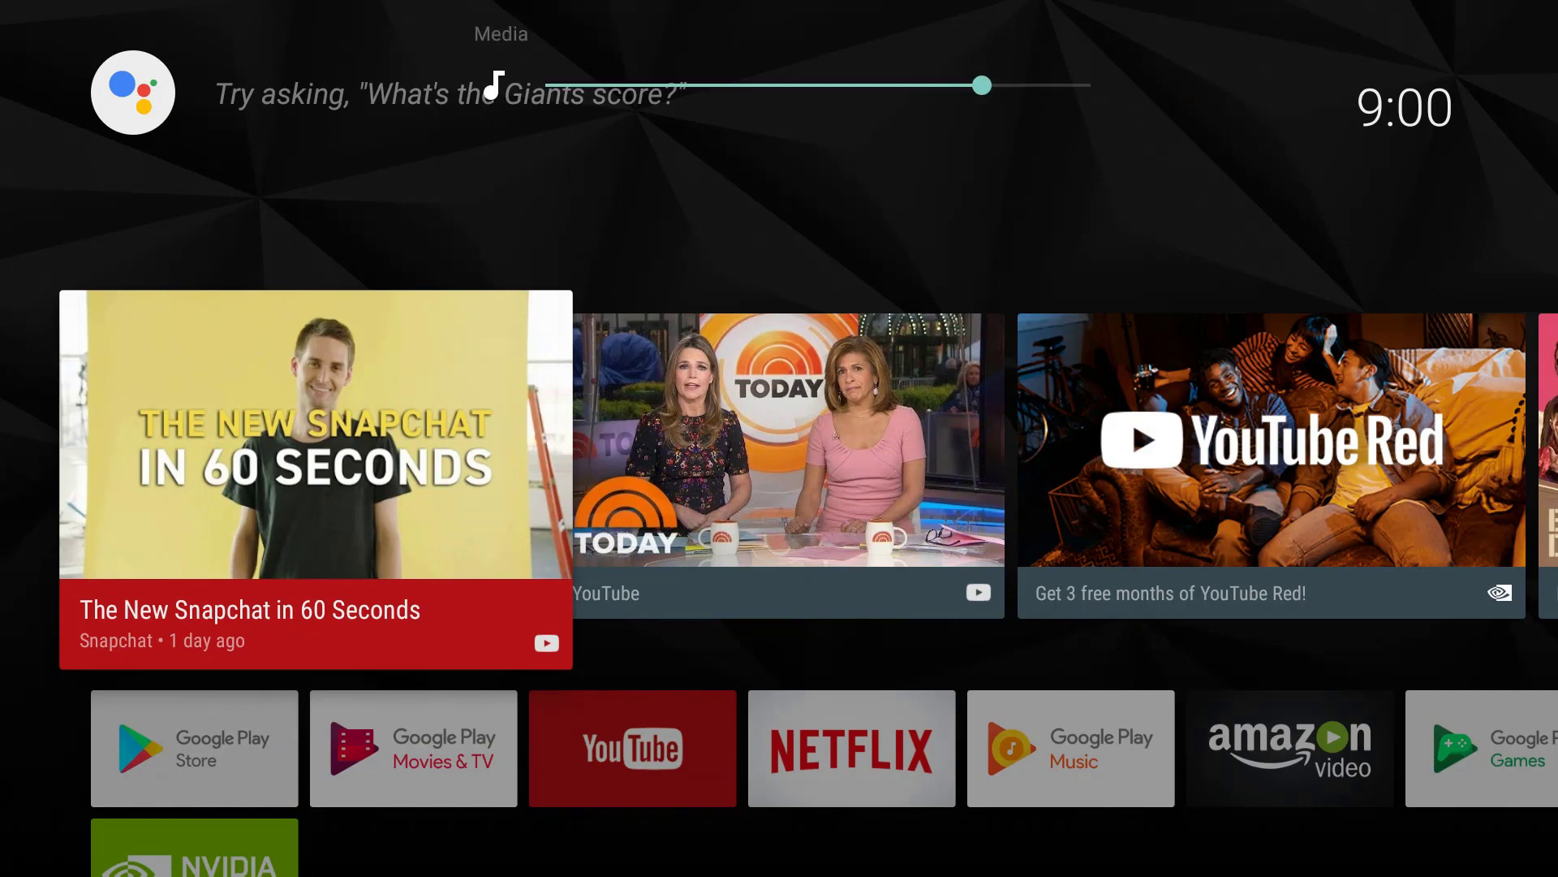
- Start voice search from the home screen and continue through the Google Assistant introduction to its video
{"action": "key", "text": "Up"}
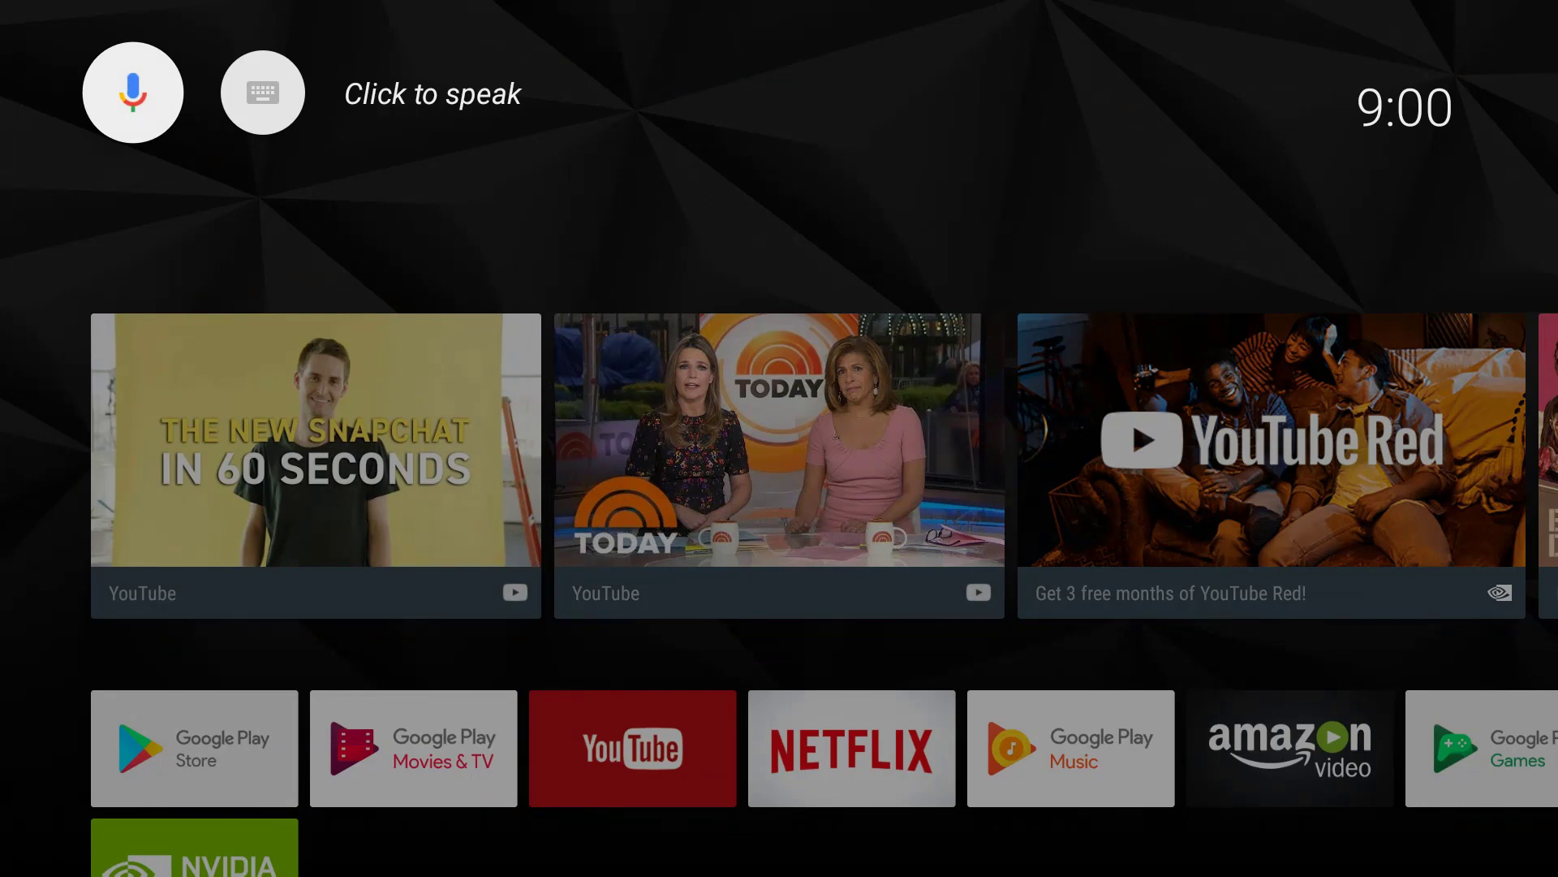
{"action": "key", "text": "Right"}
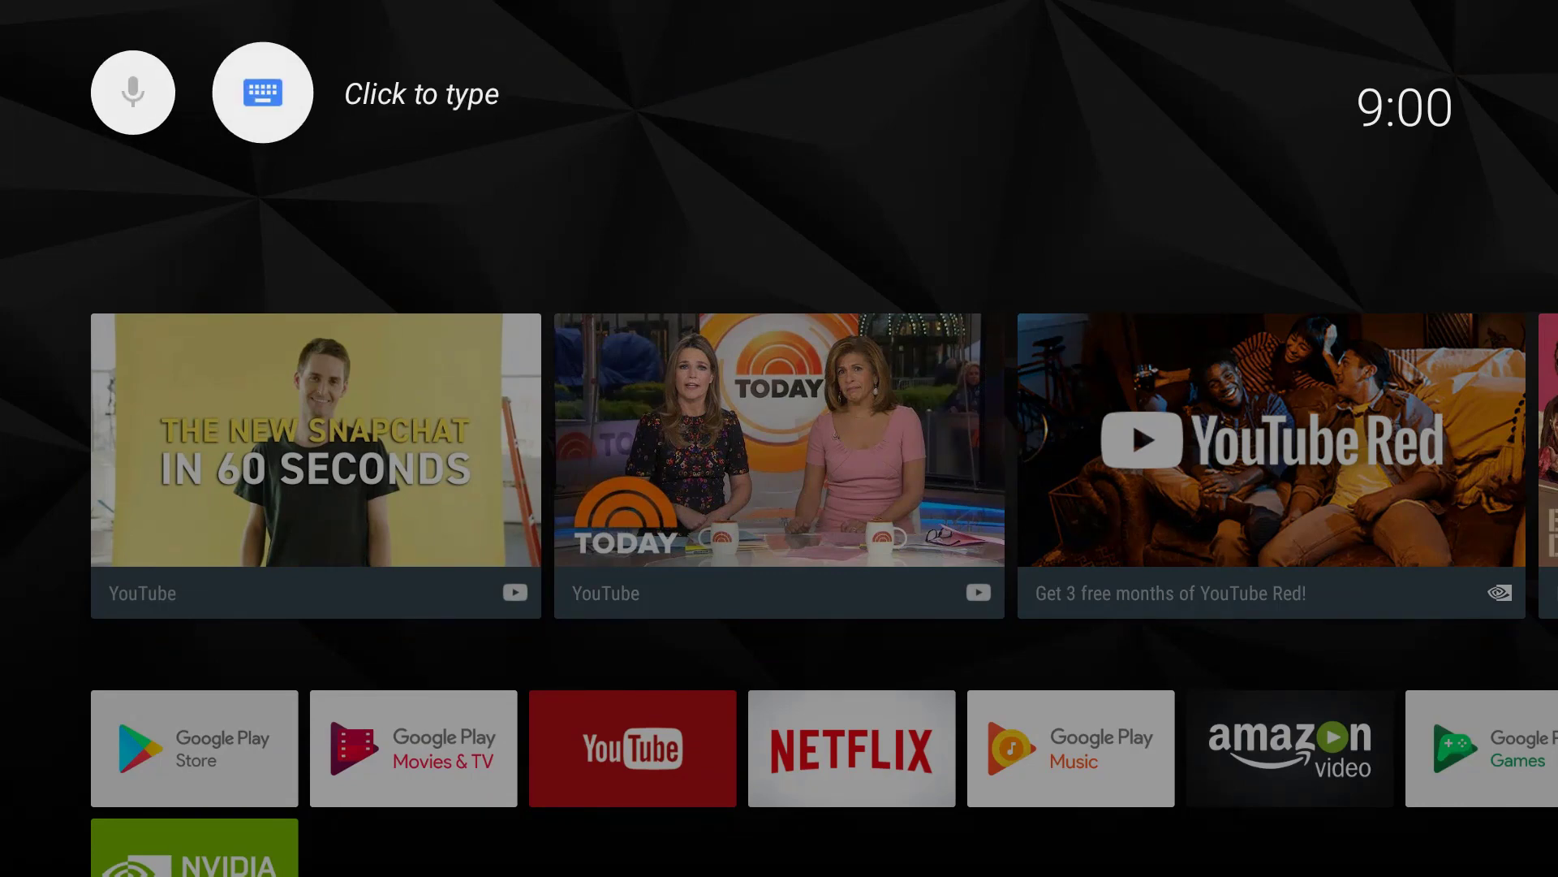
{"action": "key", "text": "Left"}
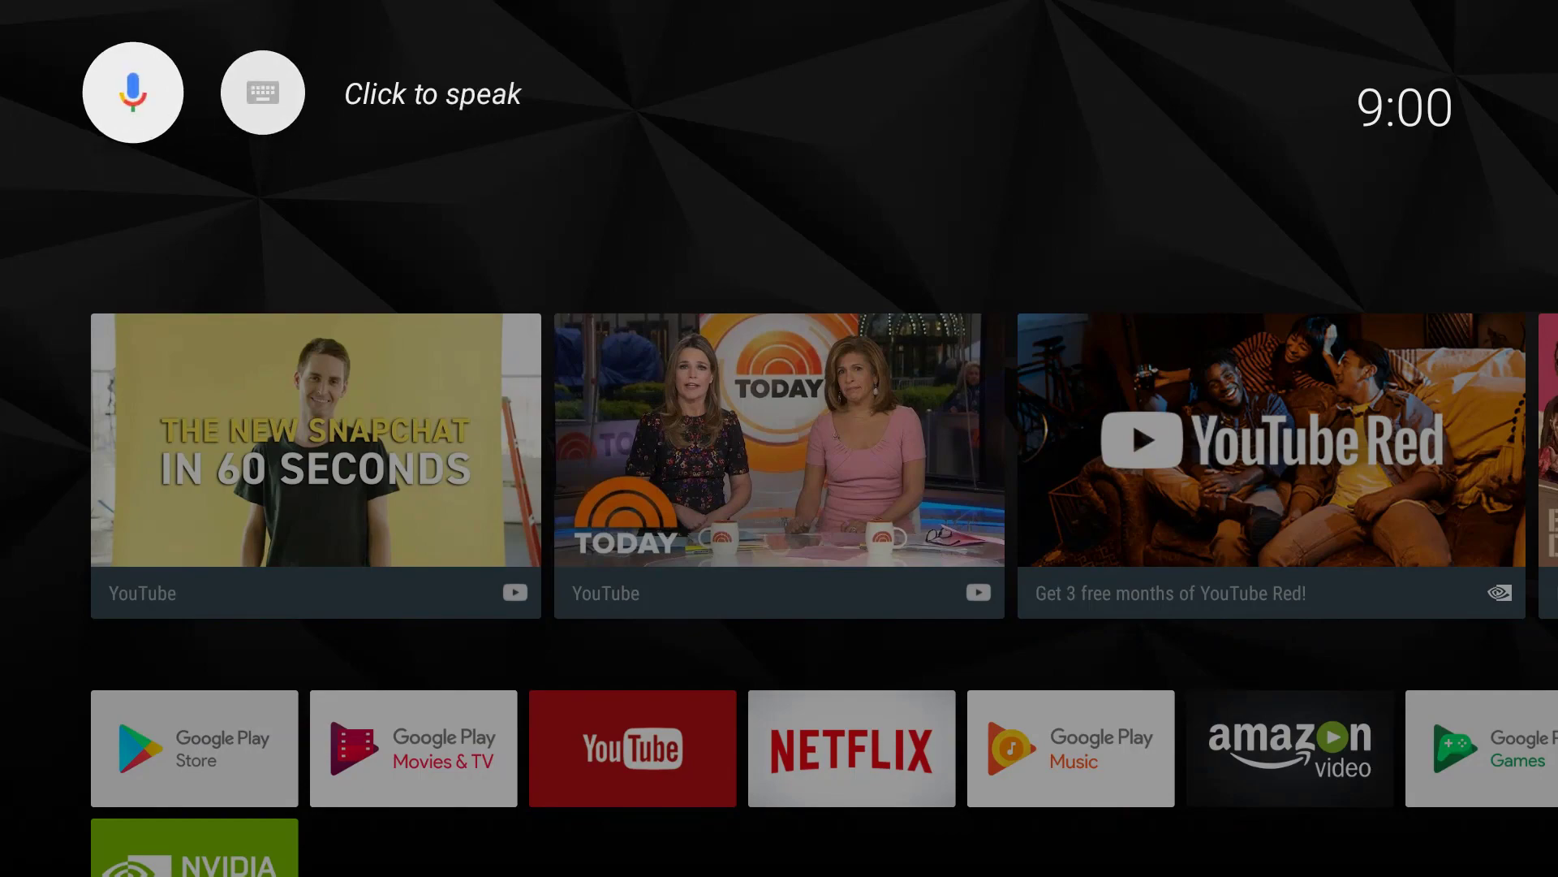
{"action": "key", "text": "Return"}
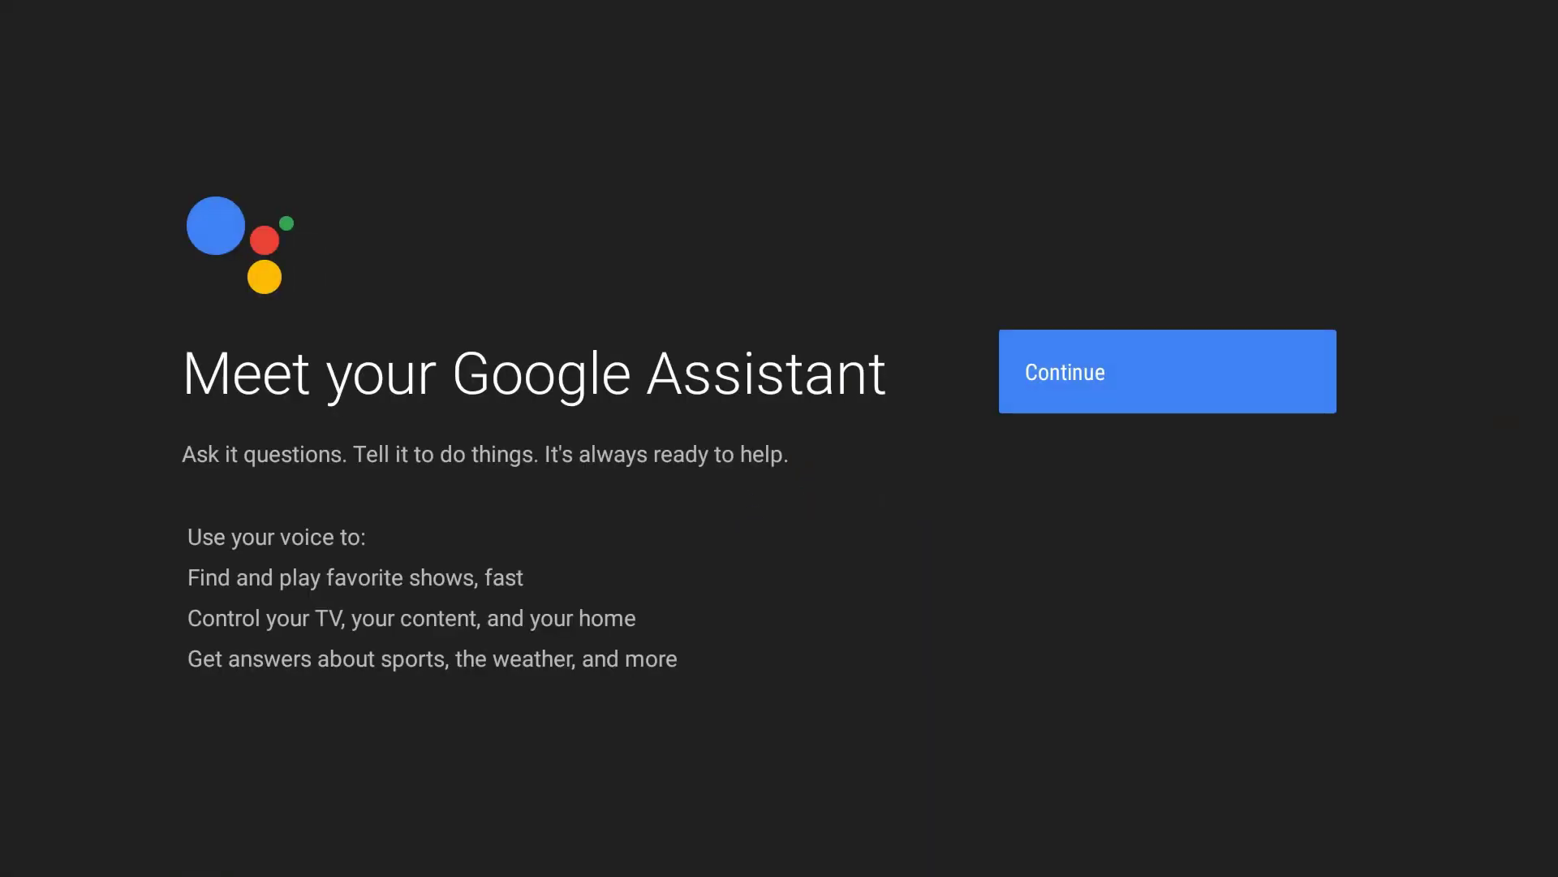
{"action": "key", "text": "Return"}
{"action": "key", "text": "Return"}
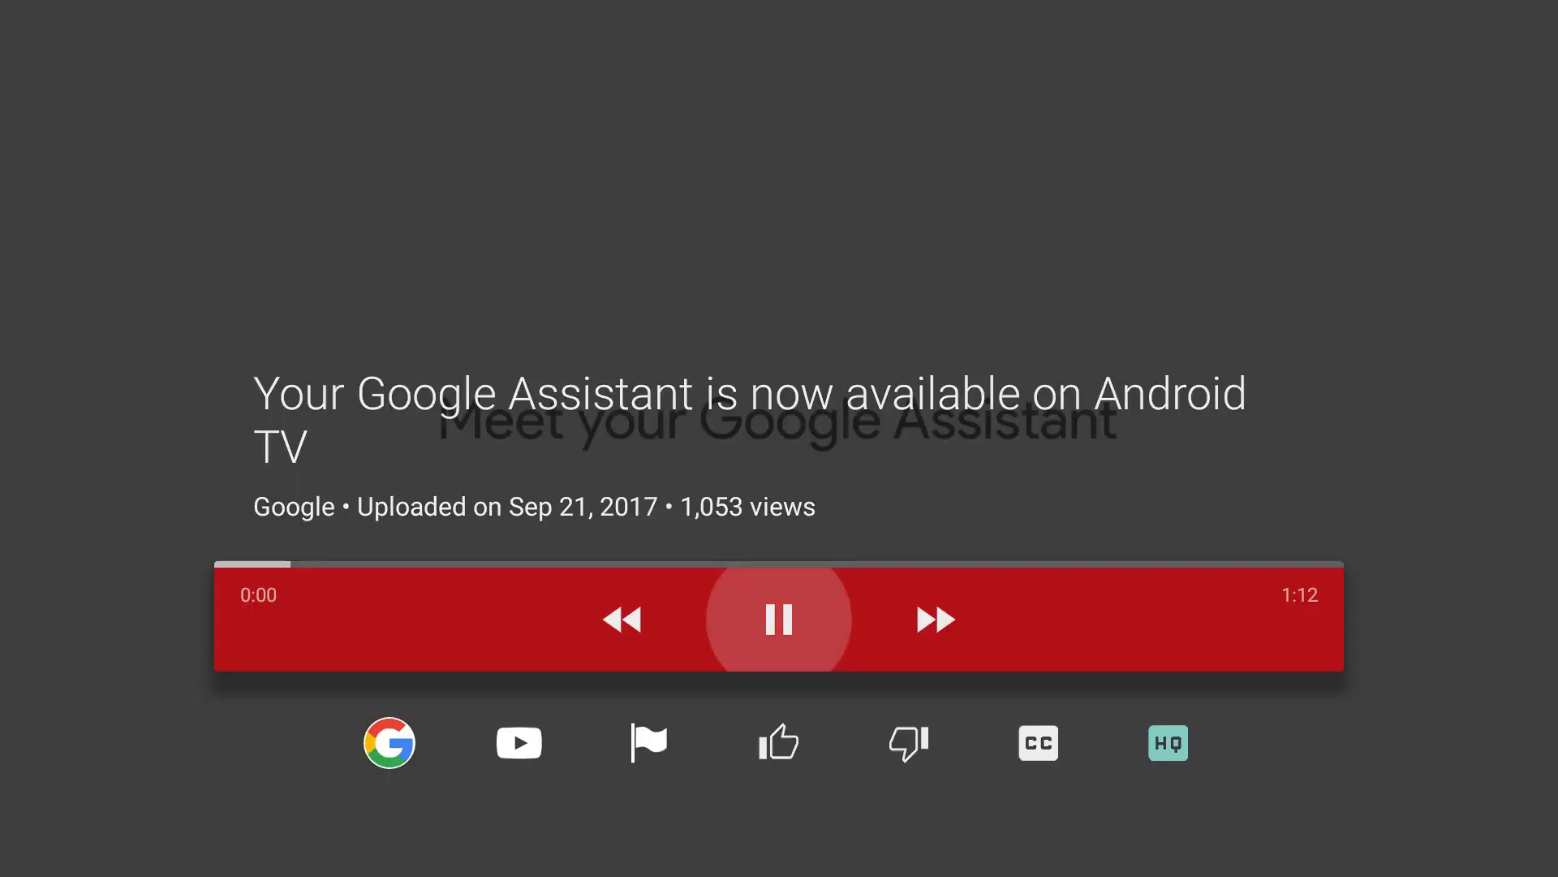
- Fast-forward the Google Assistant introduction video to its end and return to the home screen
{"action": "key", "text": "Right"}
{"action": "key", "text": "Down"}
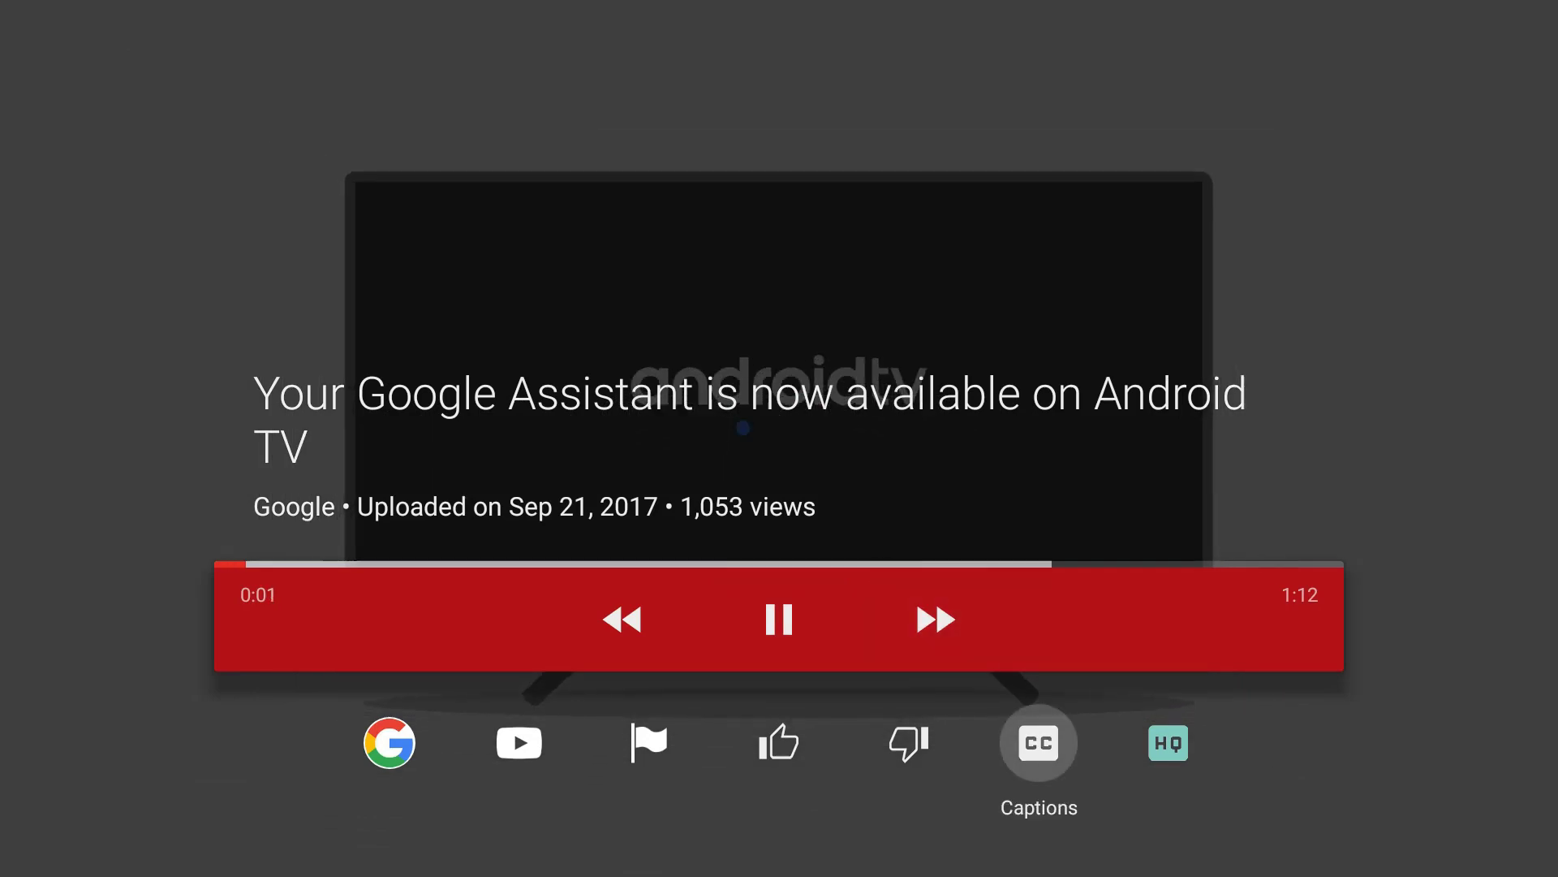
{"action": "key", "text": "Right"}
{"action": "key", "text": "Up"}
{"action": "key", "text": "Return"}
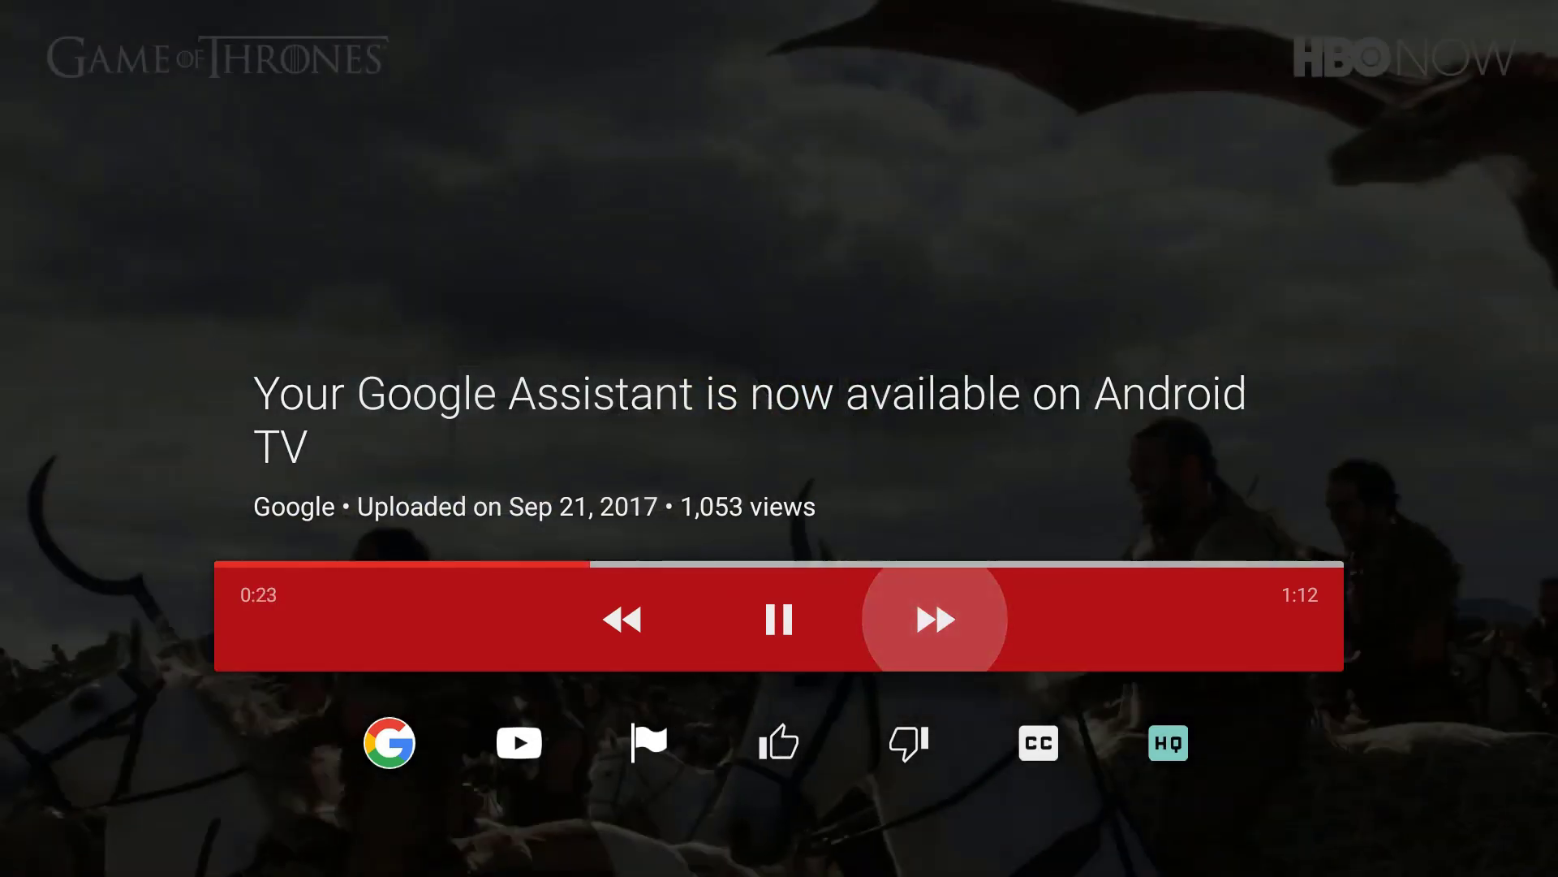
{"action": "key", "text": "Return"}
{"action": "key", "text": "Return"}
{"action": "key", "text": "Return"}
{"action": "key", "text": "Return"}
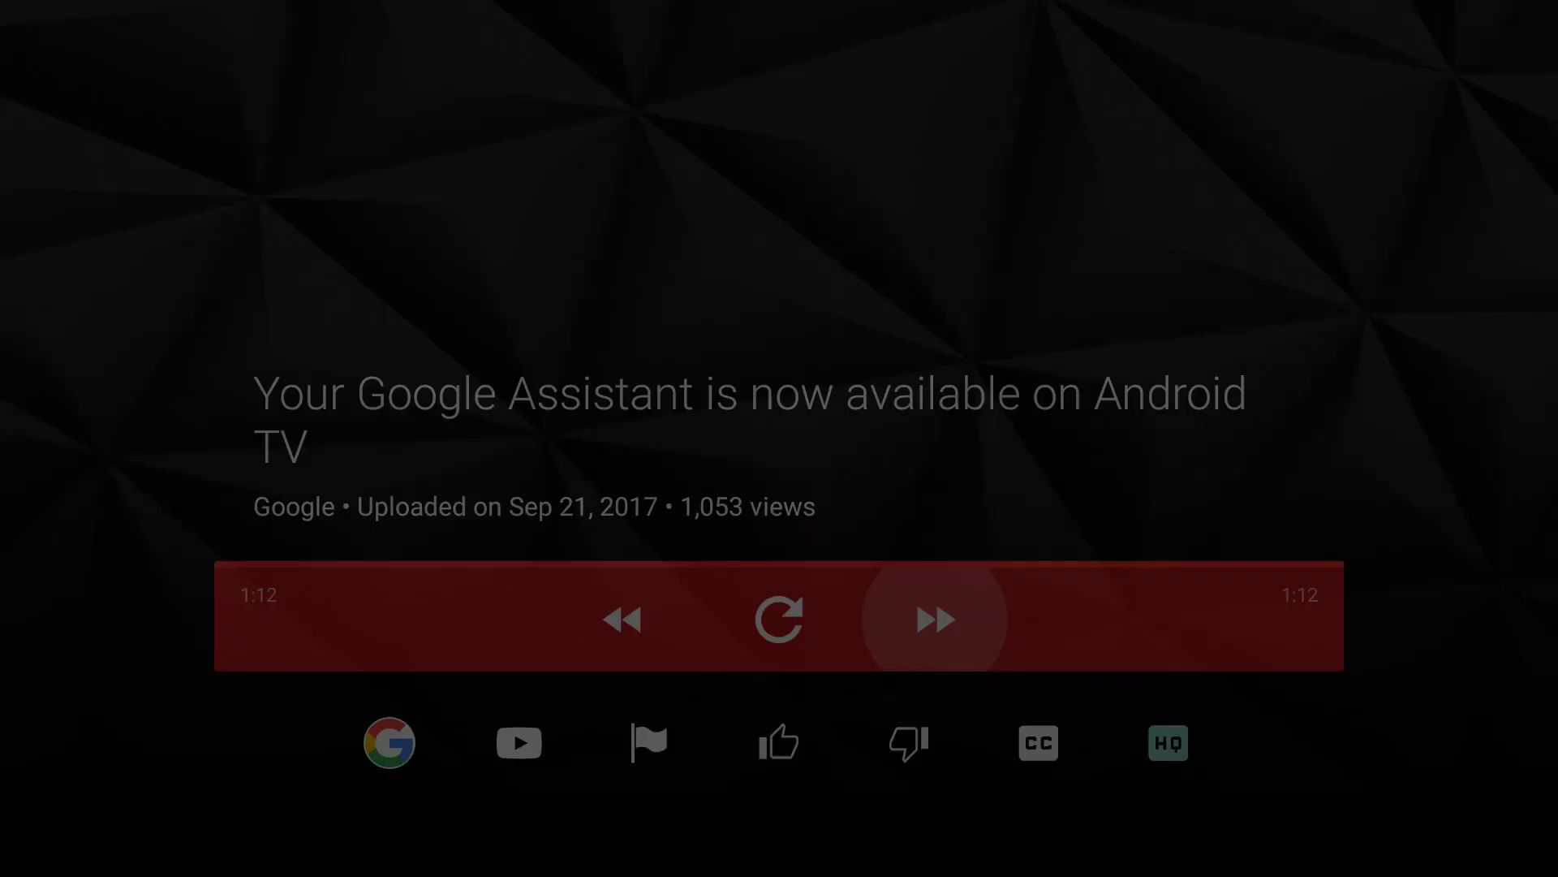
{"action": "key", "text": "Escape"}
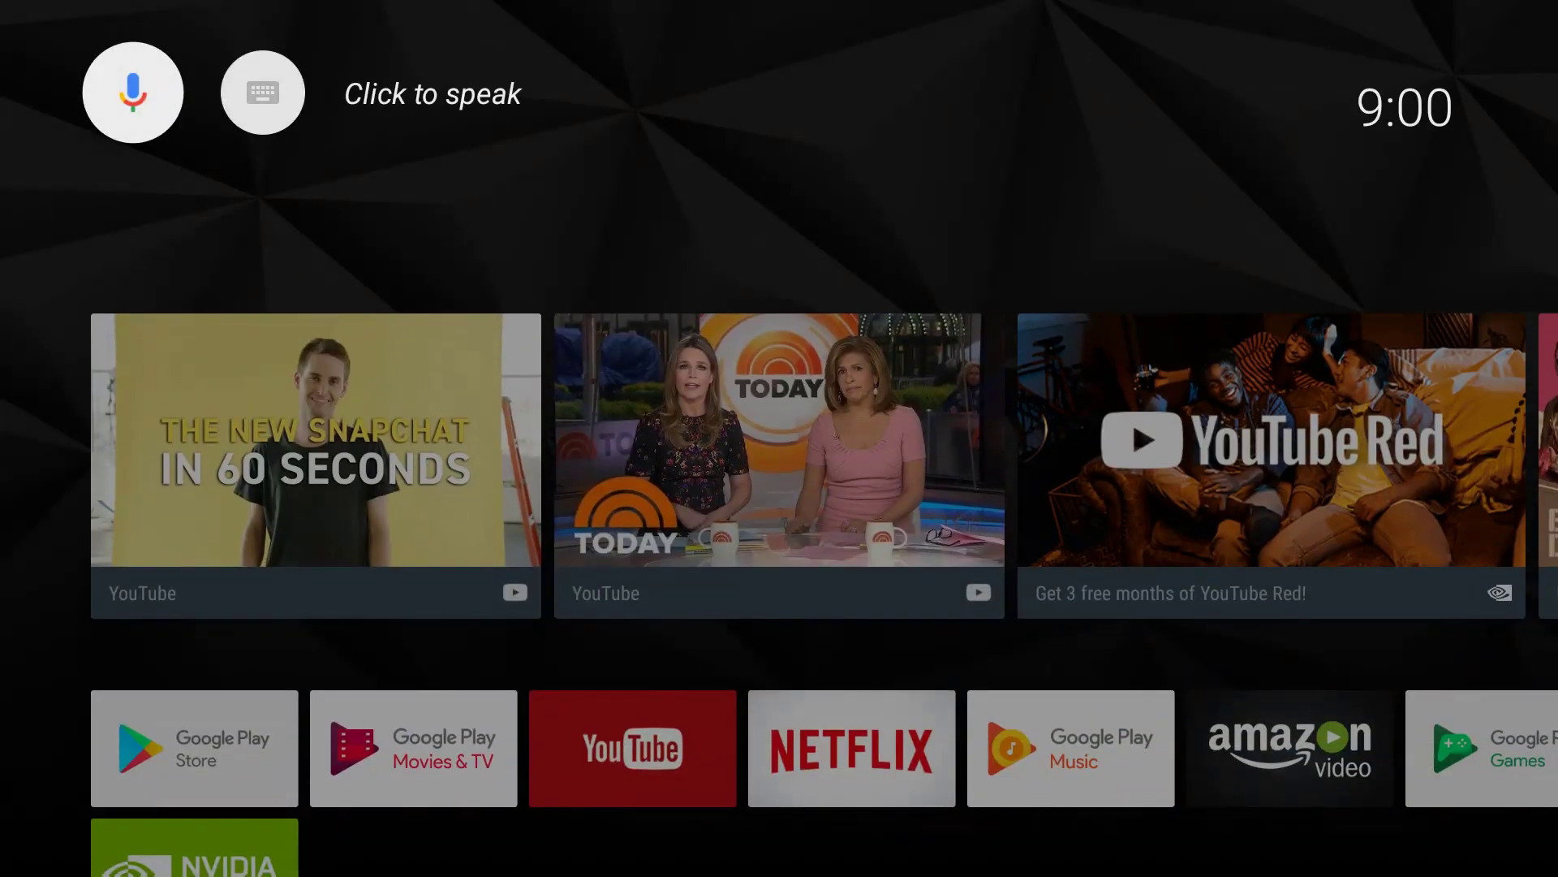
- Look through the YouTube videos under Uploads from Triple M and return to the home screen
{"action": "key", "text": "super"}
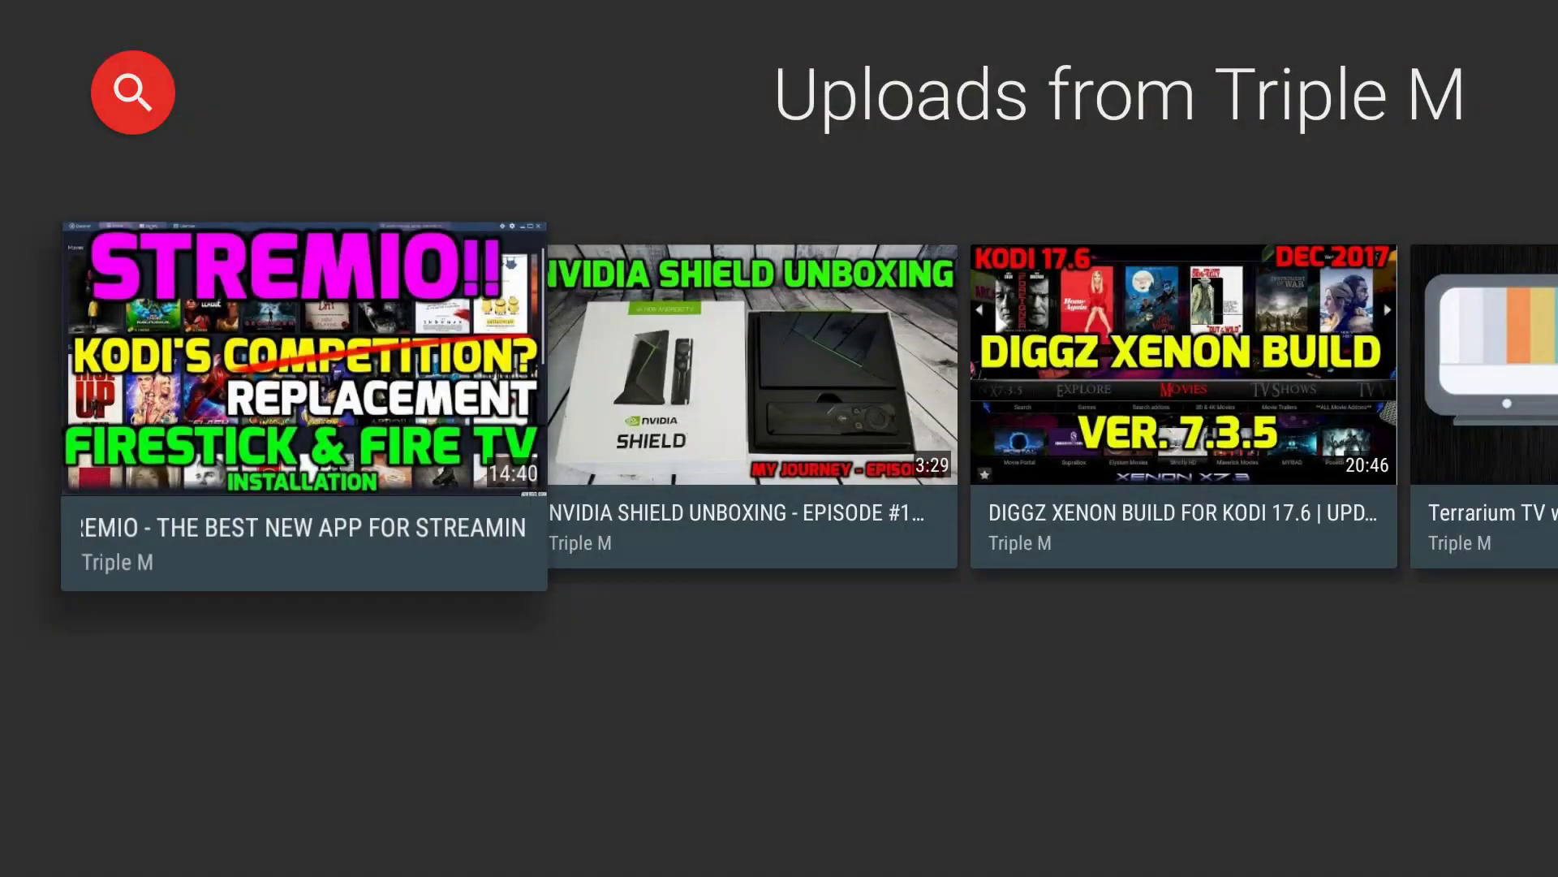
{"action": "key", "text": "Right"}
{"action": "key", "text": "Right"}
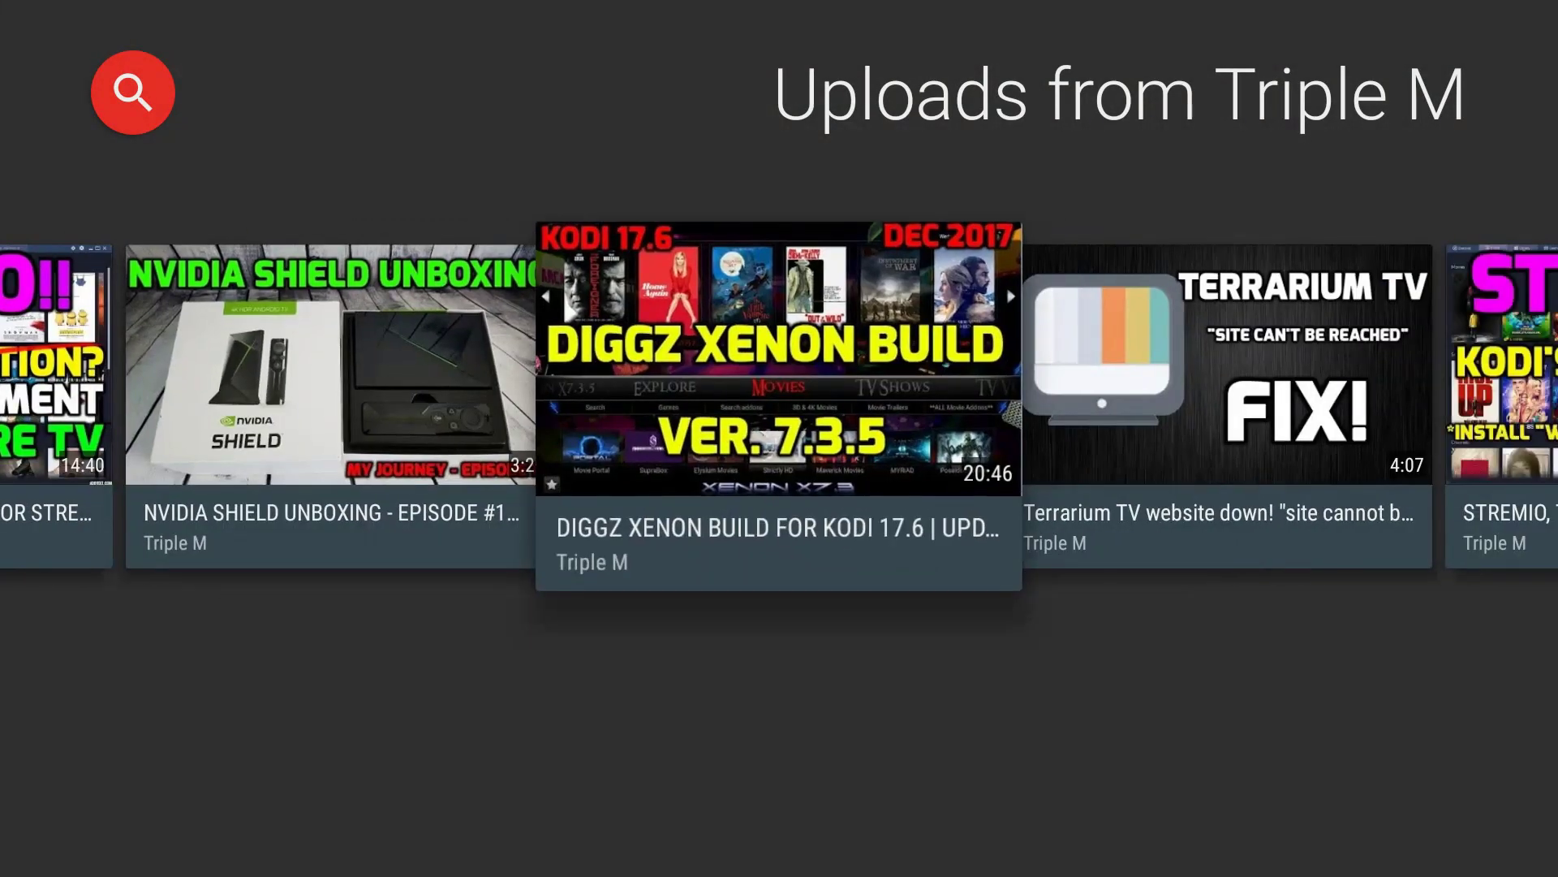
{"action": "key", "text": "Left"}
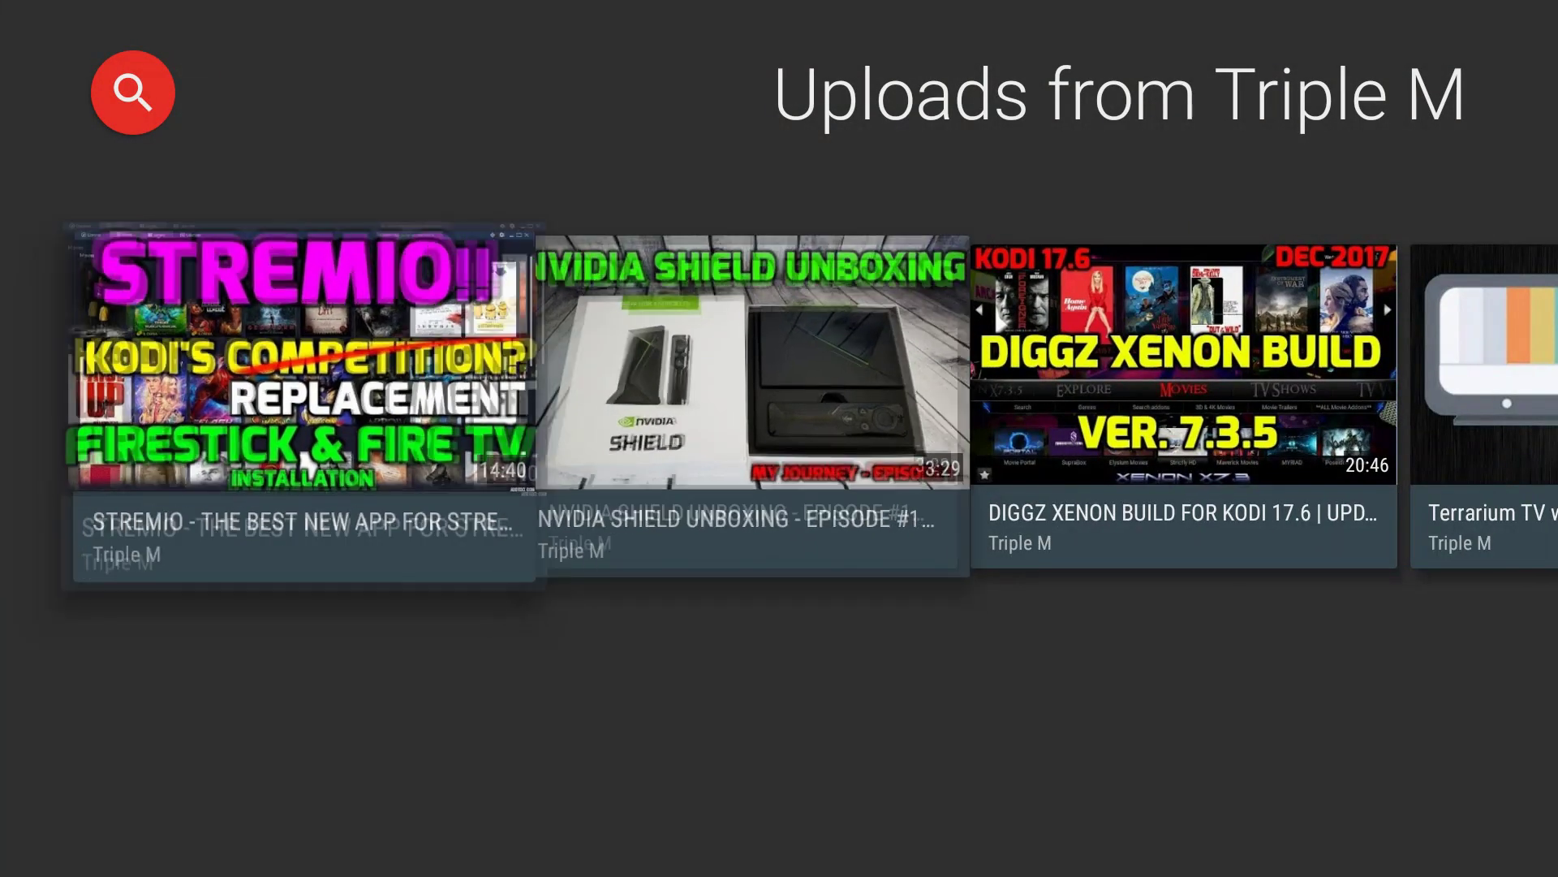
{"action": "key", "text": "Right"}
{"action": "key", "text": "Right"}
{"action": "key", "text": "Right"}
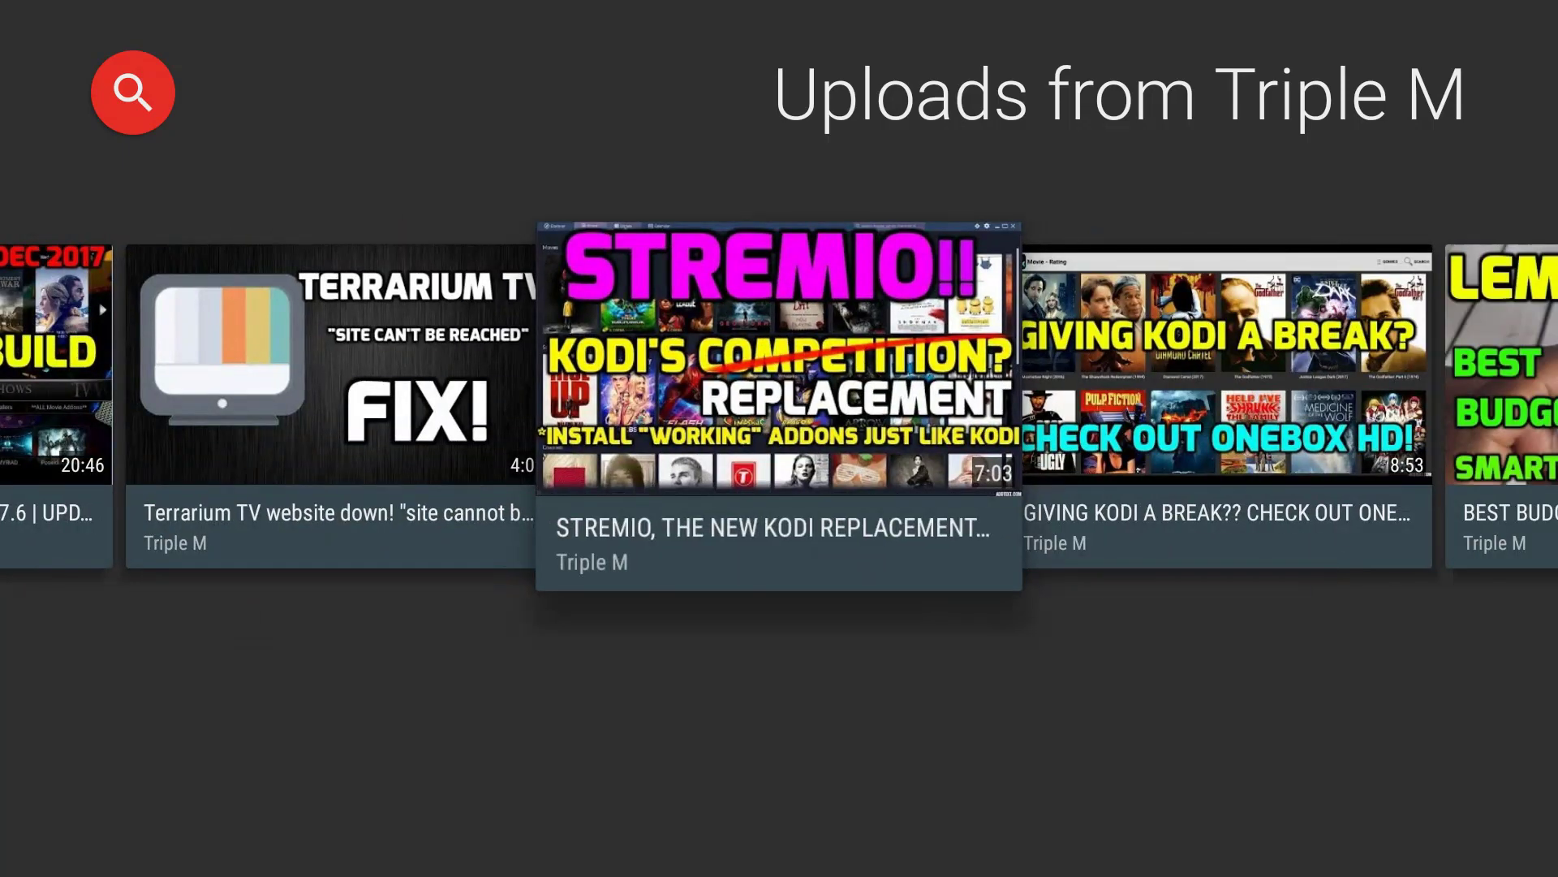
{"action": "key", "text": "Right"}
{"action": "key", "text": "Right"}
{"action": "key", "text": "Right"}
{"action": "key", "text": "Right"}
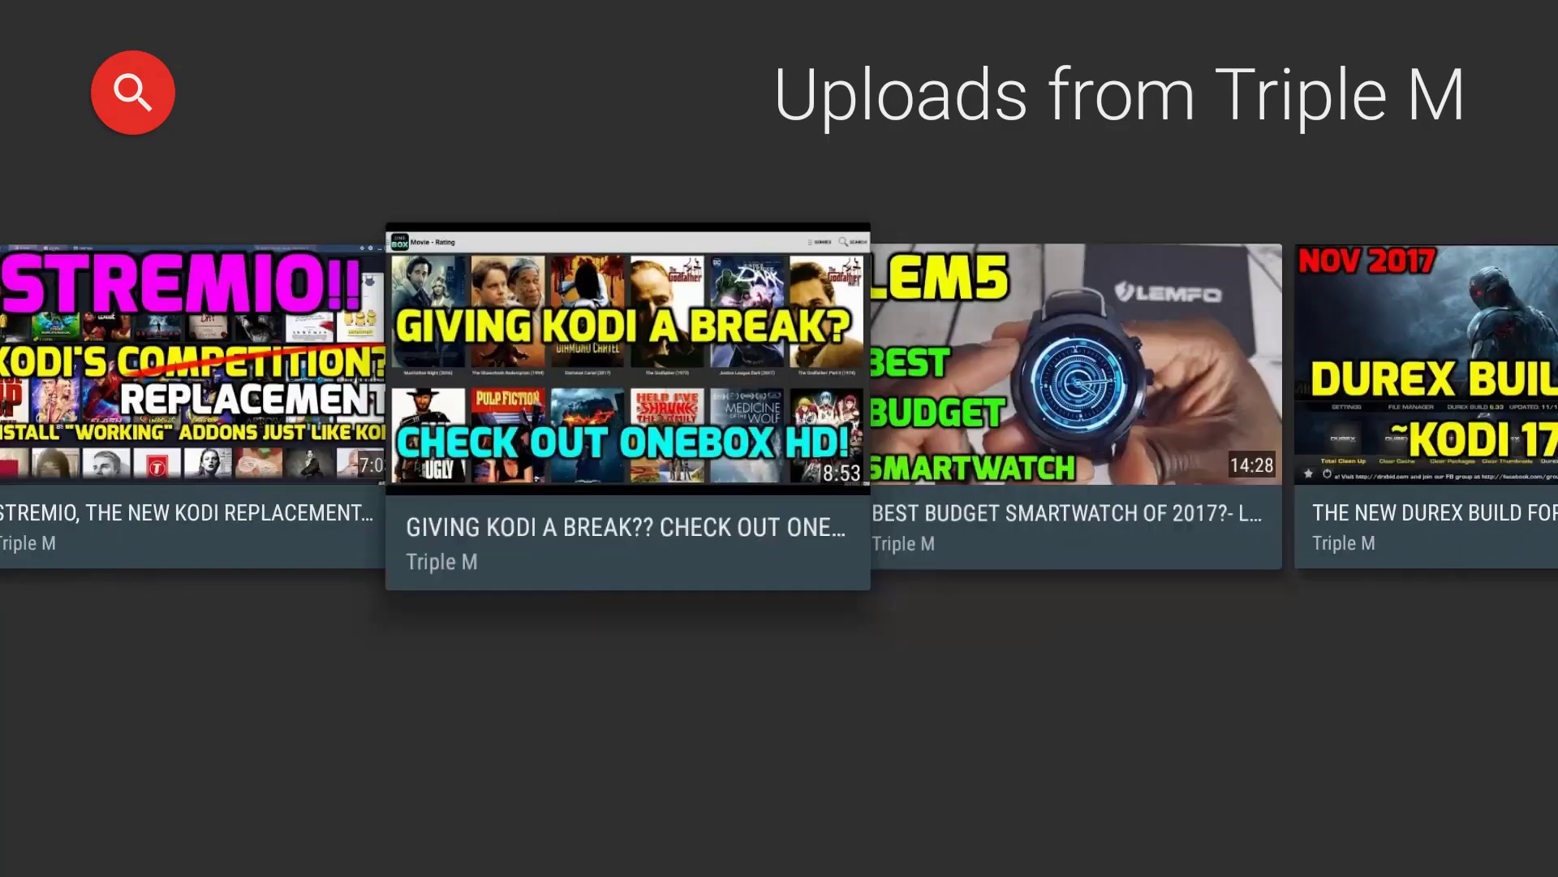
{"action": "key", "text": "Left"}
{"action": "key", "text": "Left"}
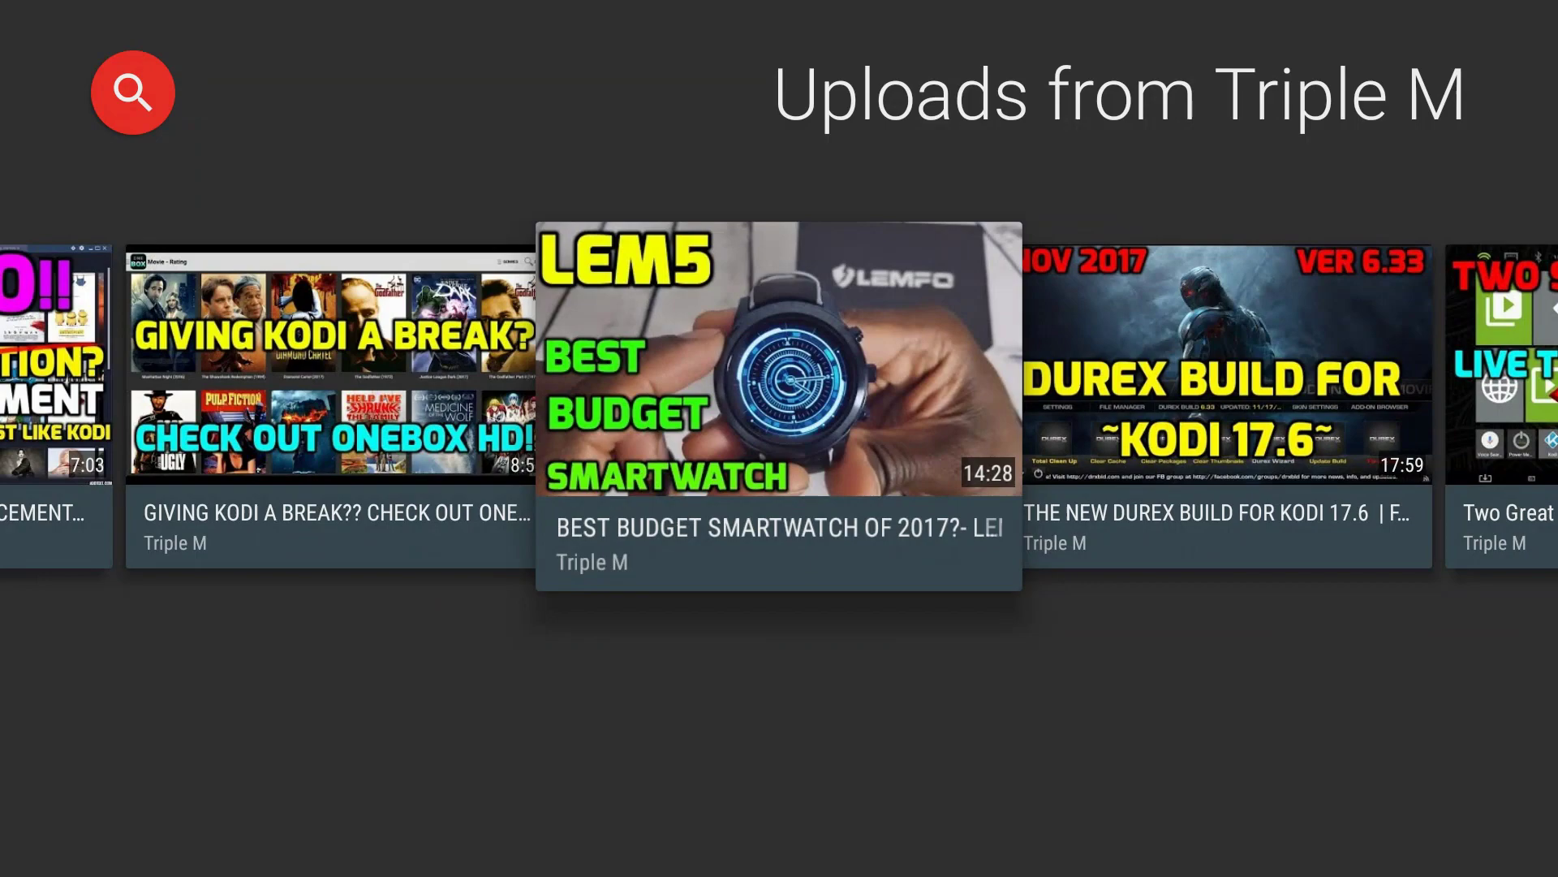
{"action": "key", "text": "Home"}
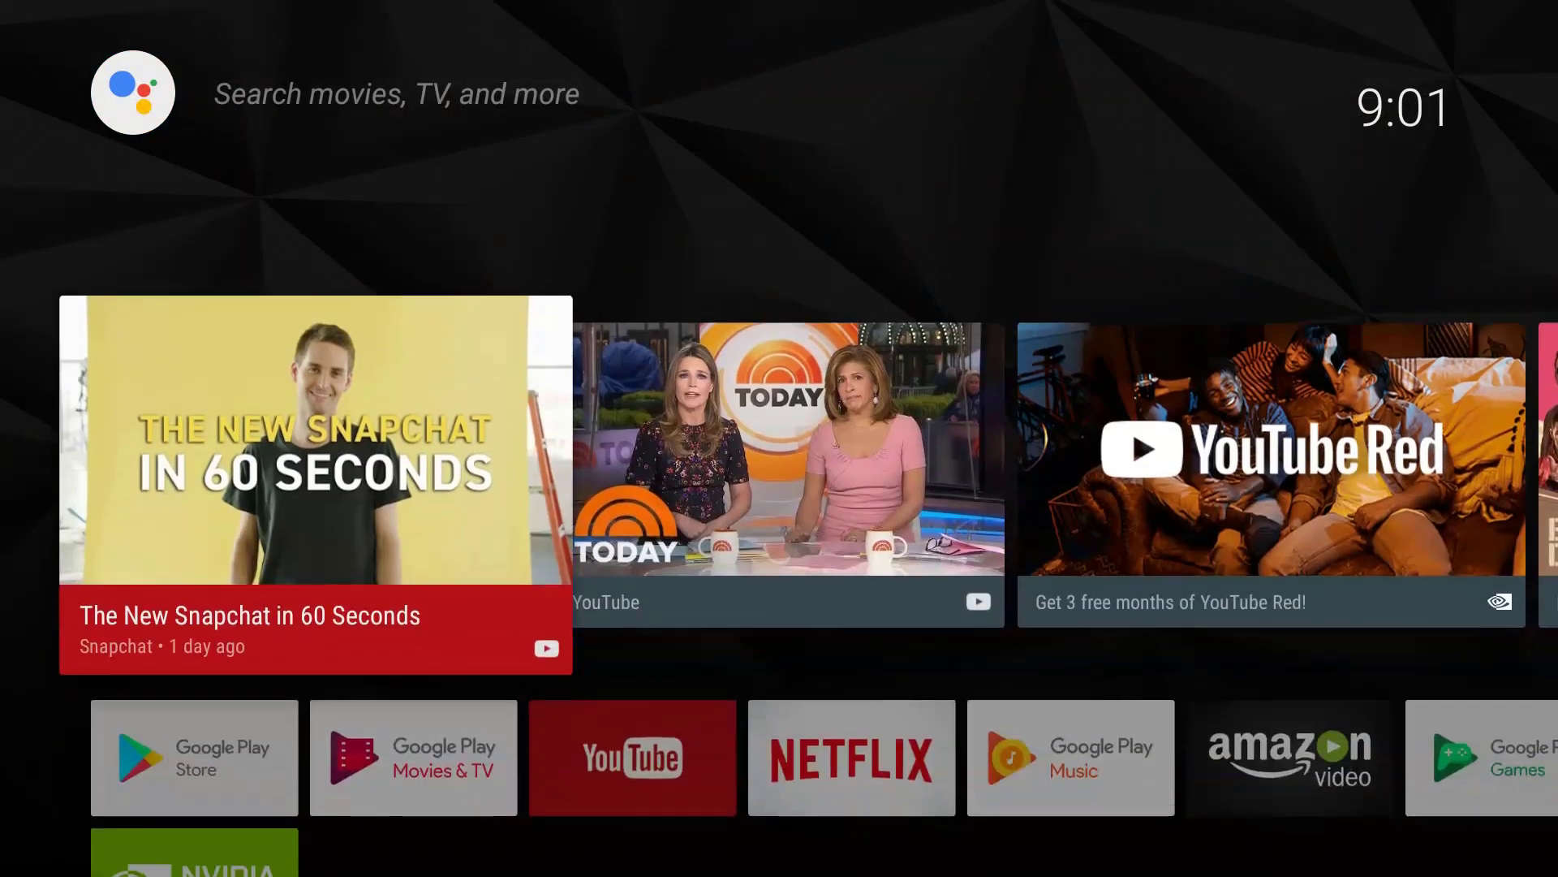
- Look through the recommended content on the home screen and leave the playing Late Show video for the home screen
{"action": "key", "text": "Right"}
{"action": "key", "text": "Right"}
{"action": "key", "text": "Right"}
{"action": "key", "text": "Right"}
{"action": "key", "text": "Right"}
{"action": "key", "text": "Left"}
{"action": "key", "text": "Left"}
{"action": "key", "text": "Left"}
{"action": "key", "text": "Left"}
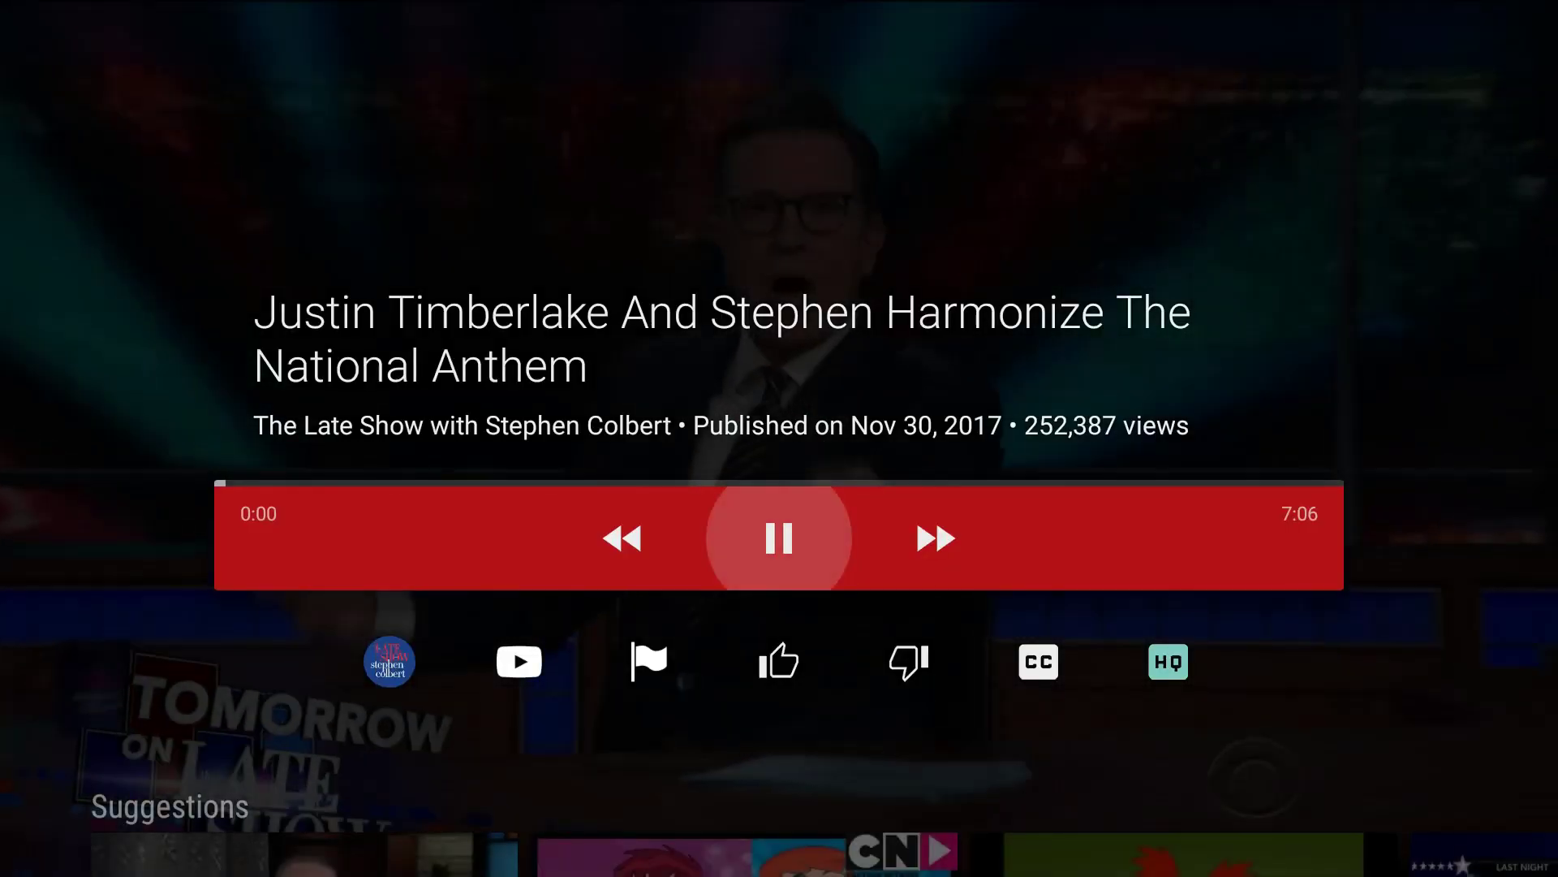
{"action": "key", "text": "Home"}
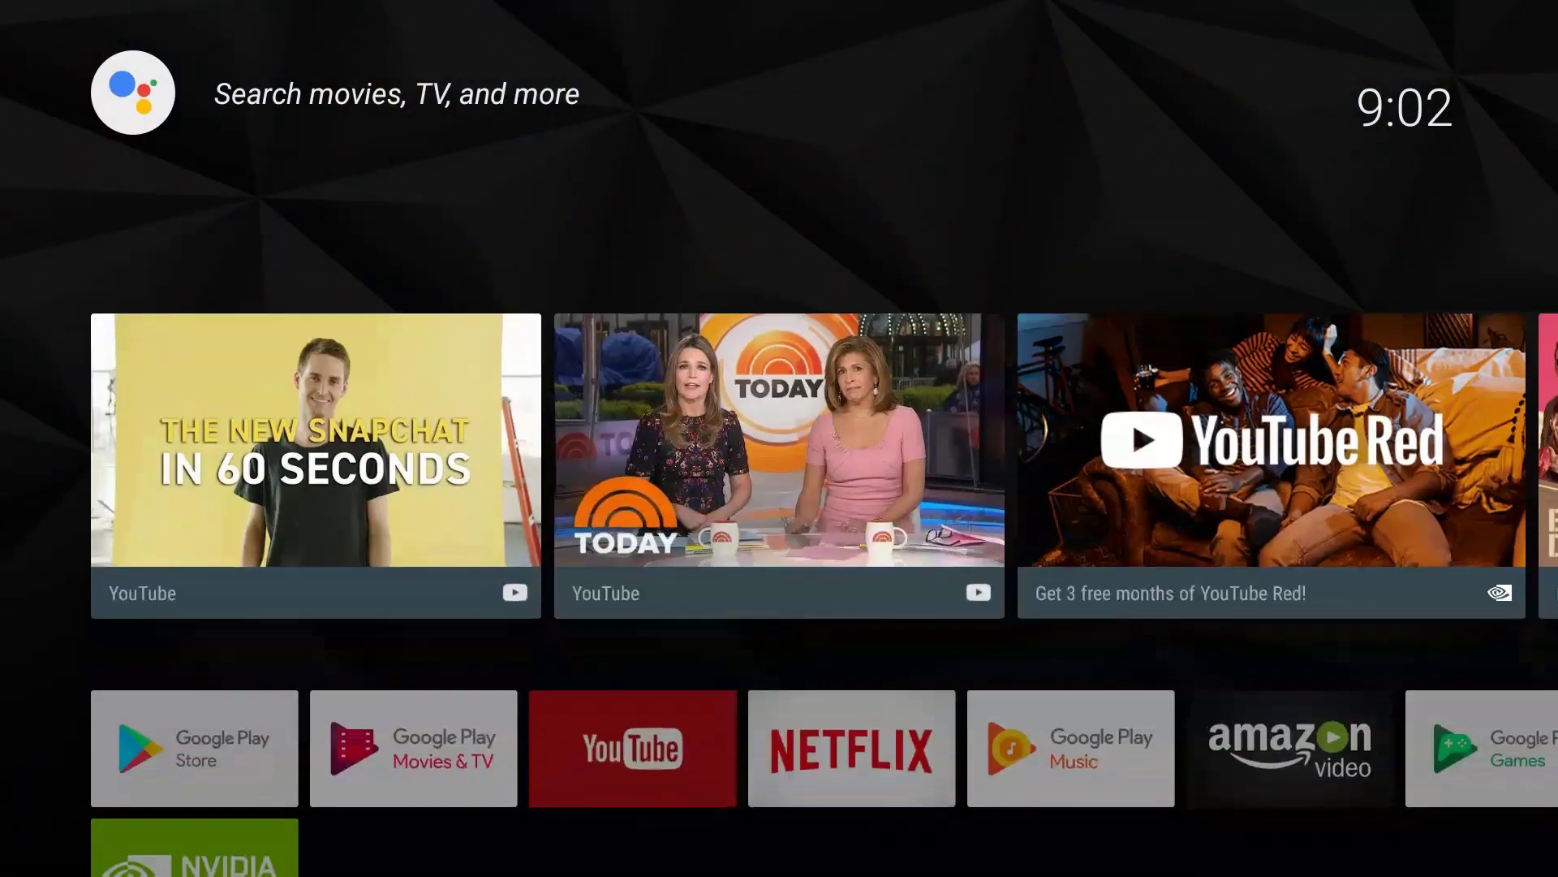
- Look through the whole Apps row and the Games row on the home screen, returning to the recommendations
{"action": "key", "text": "XF86AudioRaiseVolume"}
{"action": "key", "text": "Down"}
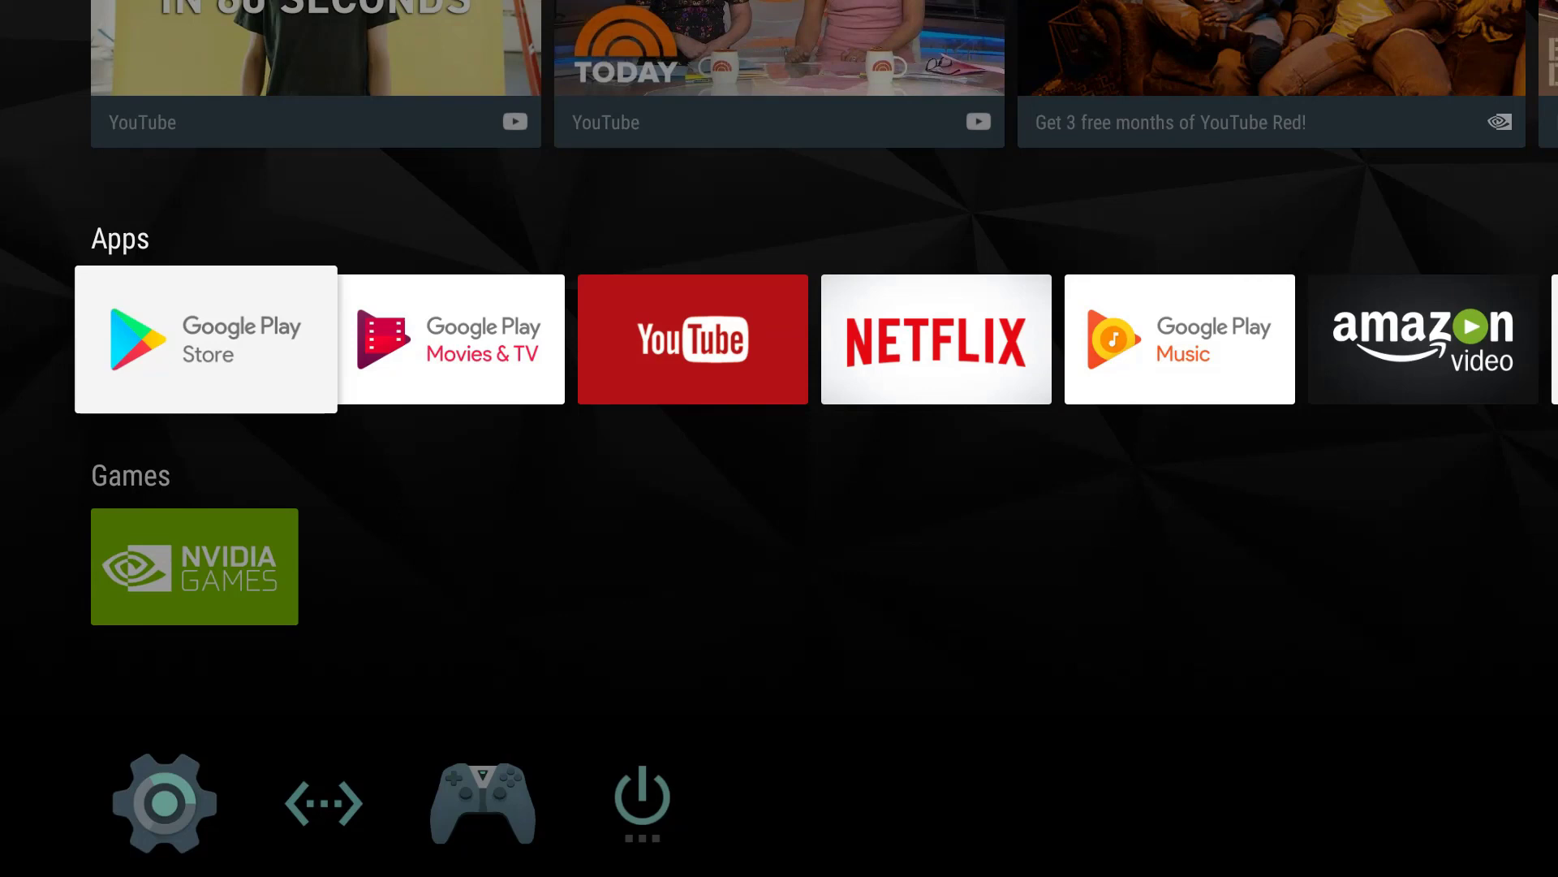
{"action": "key", "text": "Right"}
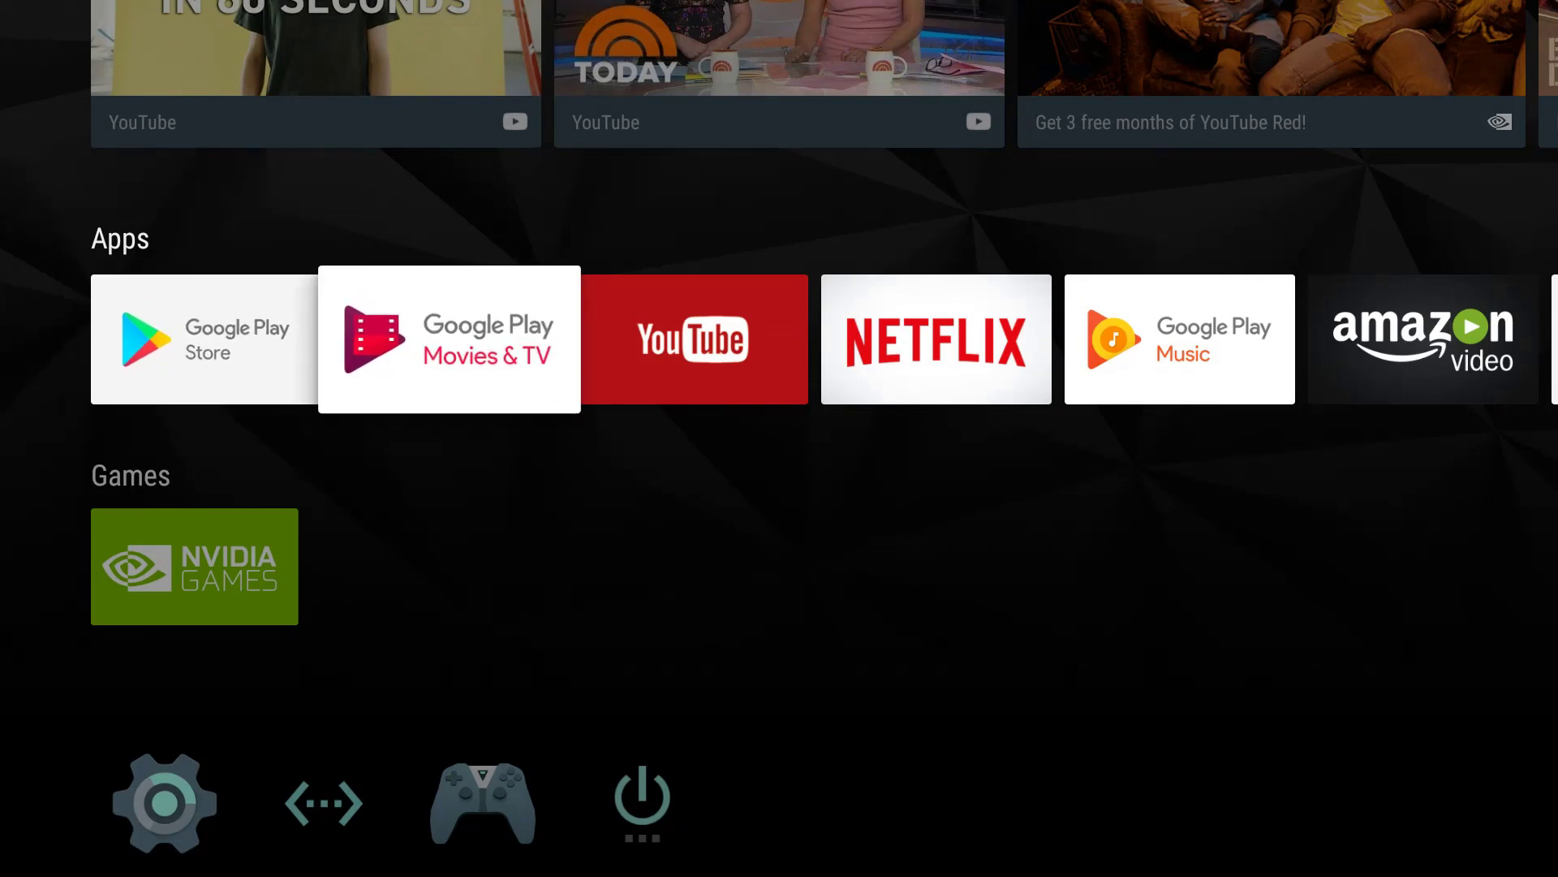
{"action": "key", "text": "Right"}
{"action": "key", "text": "Right"}
{"action": "key", "text": "Right"}
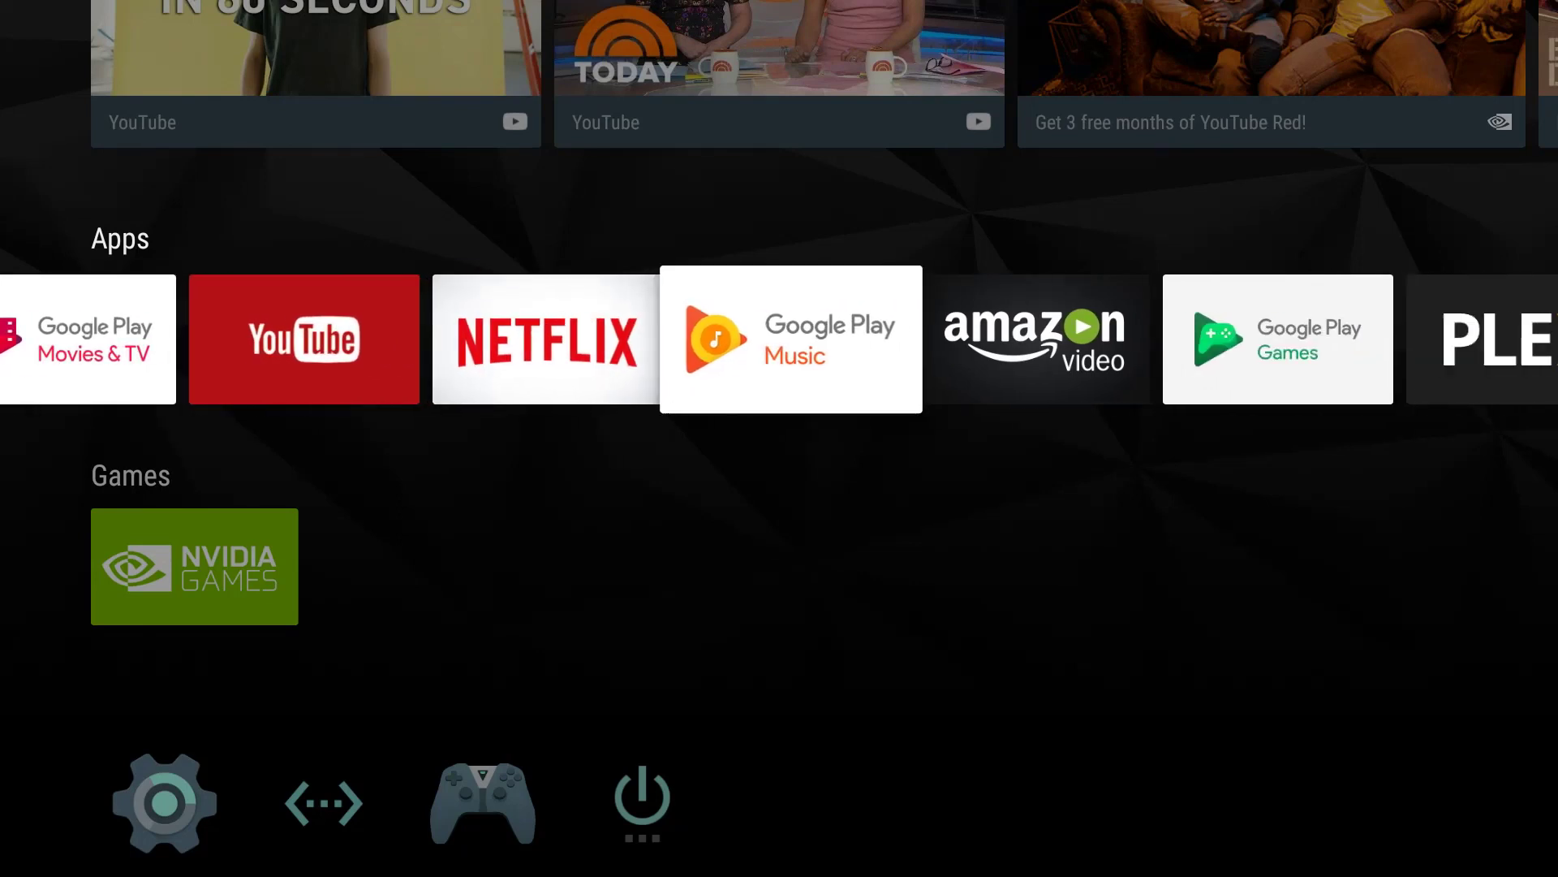
{"action": "key", "text": "Right"}
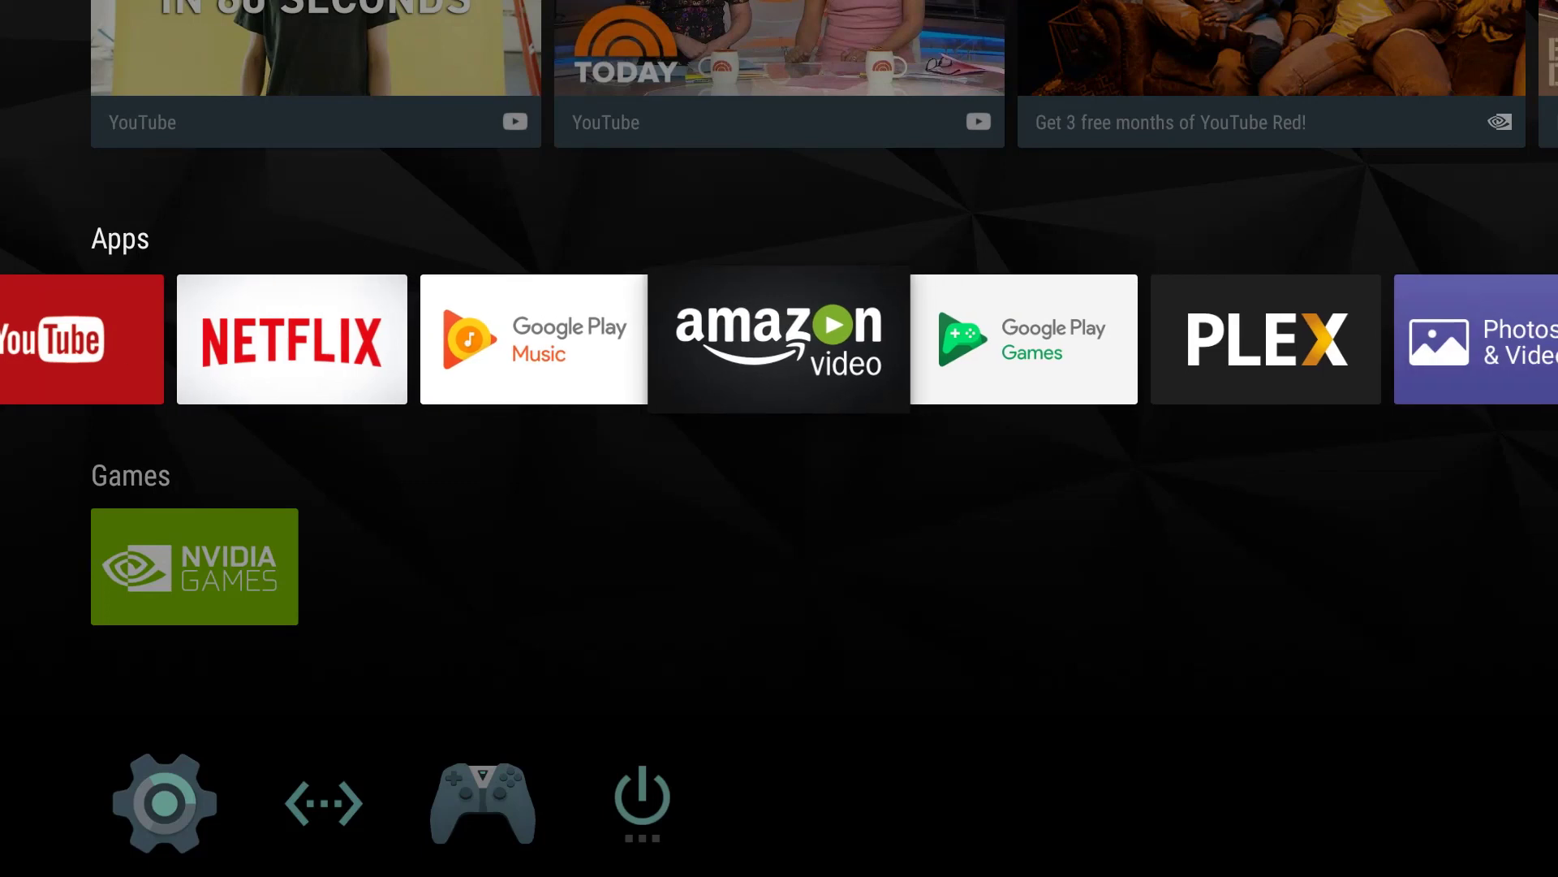
{"action": "key", "text": "Right"}
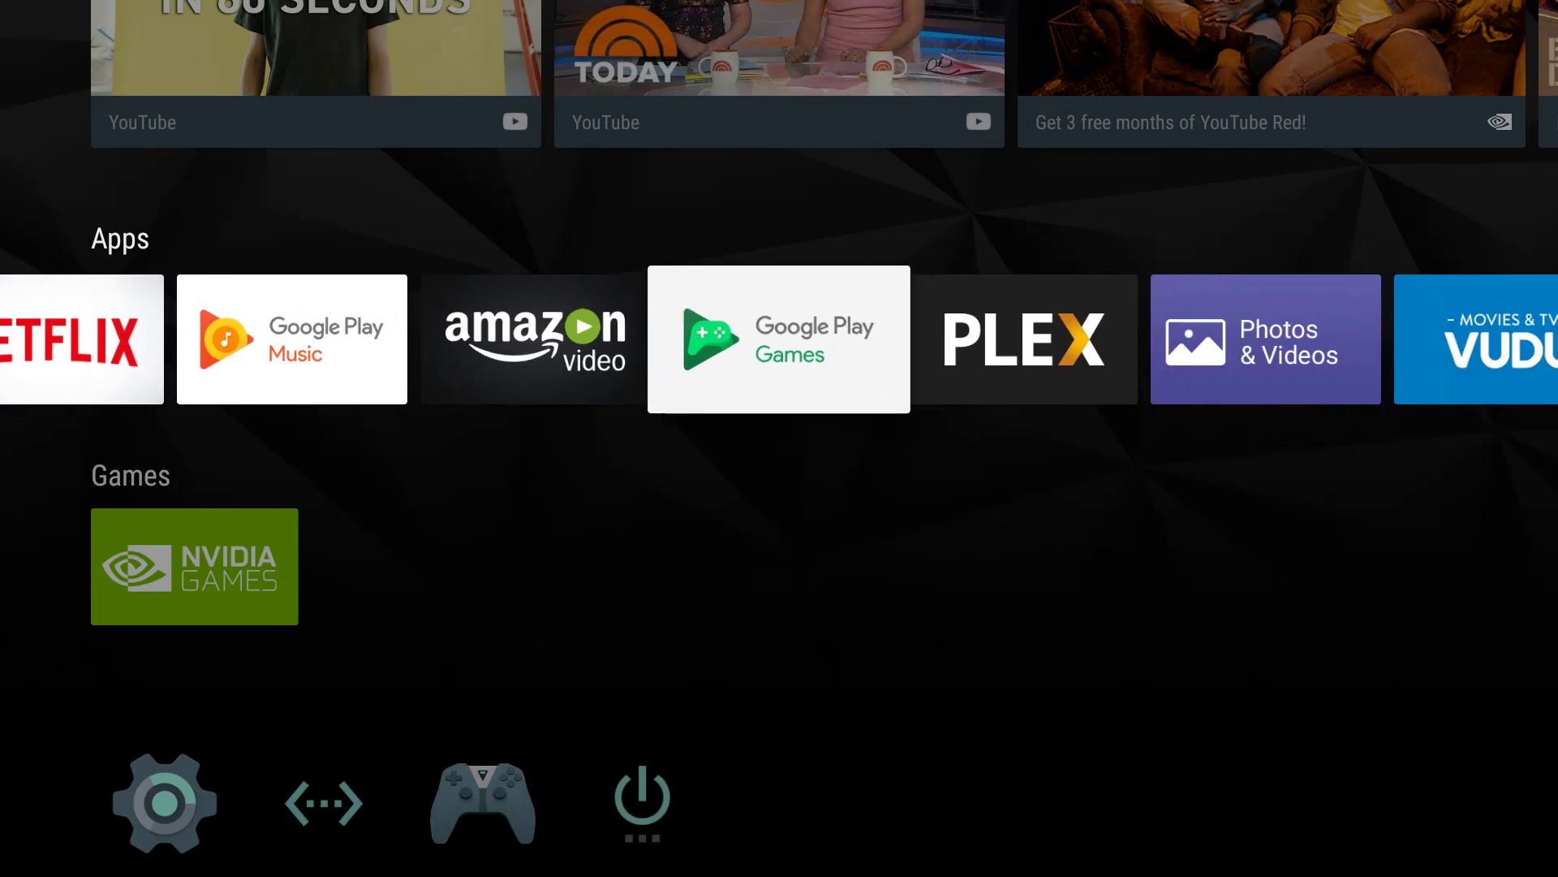
{"action": "key", "text": "Right"}
{"action": "key", "text": "Right"}
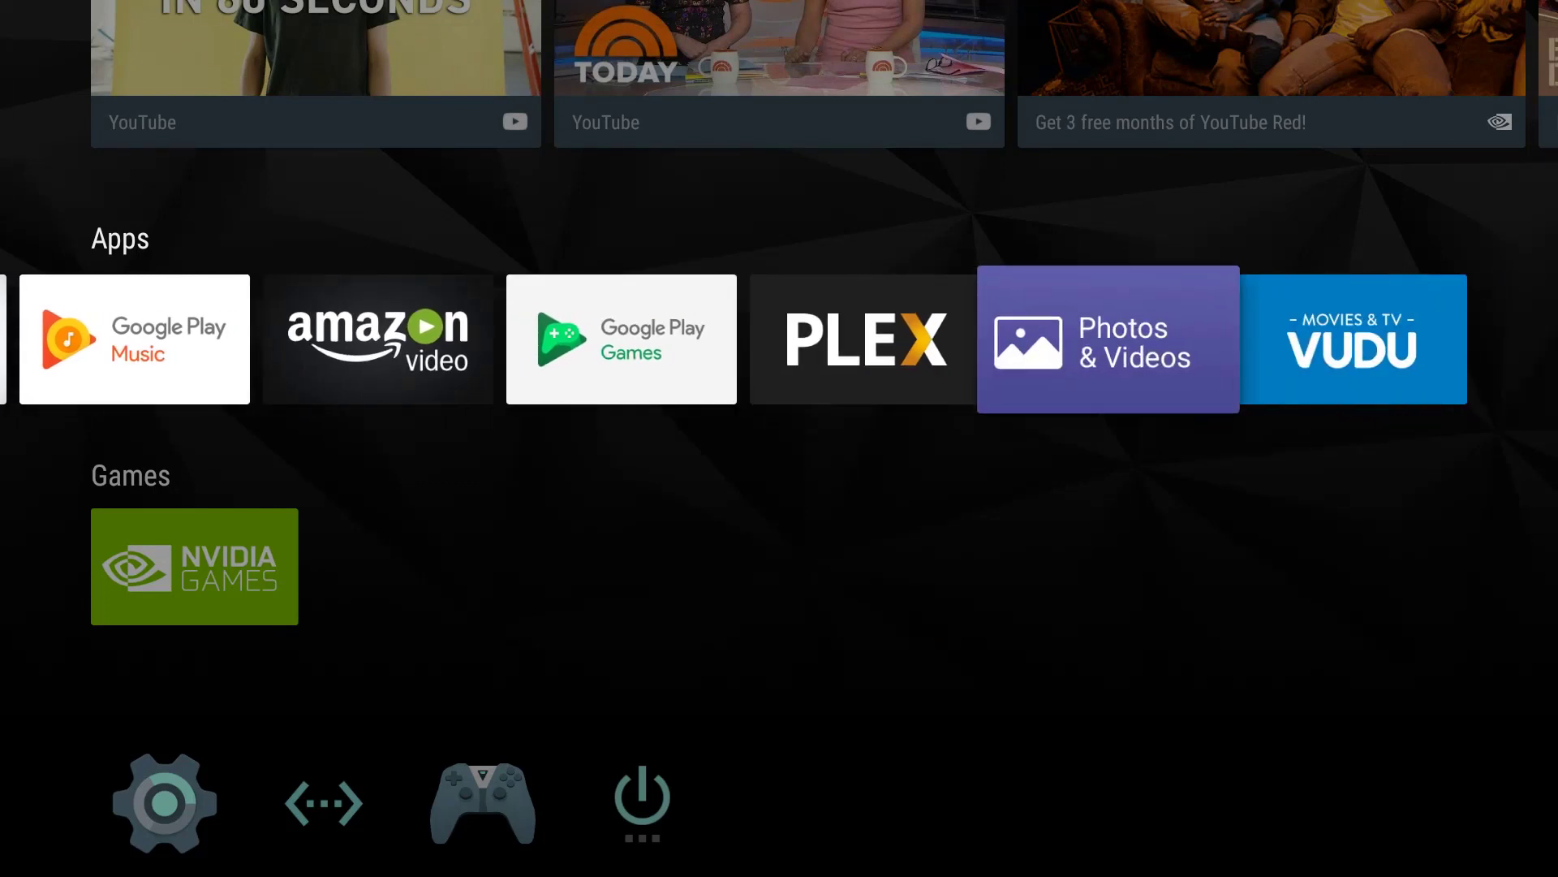
{"action": "key", "text": "Right"}
{"action": "key", "text": "Left"}
{"action": "key", "text": "Left"}
{"action": "key", "text": "Left"}
{"action": "key", "text": "Left"}
{"action": "key", "text": "Left"}
{"action": "key", "text": "Left"}
{"action": "key", "text": "Left"}
{"action": "key", "text": "Left"}
{"action": "key", "text": "Left"}
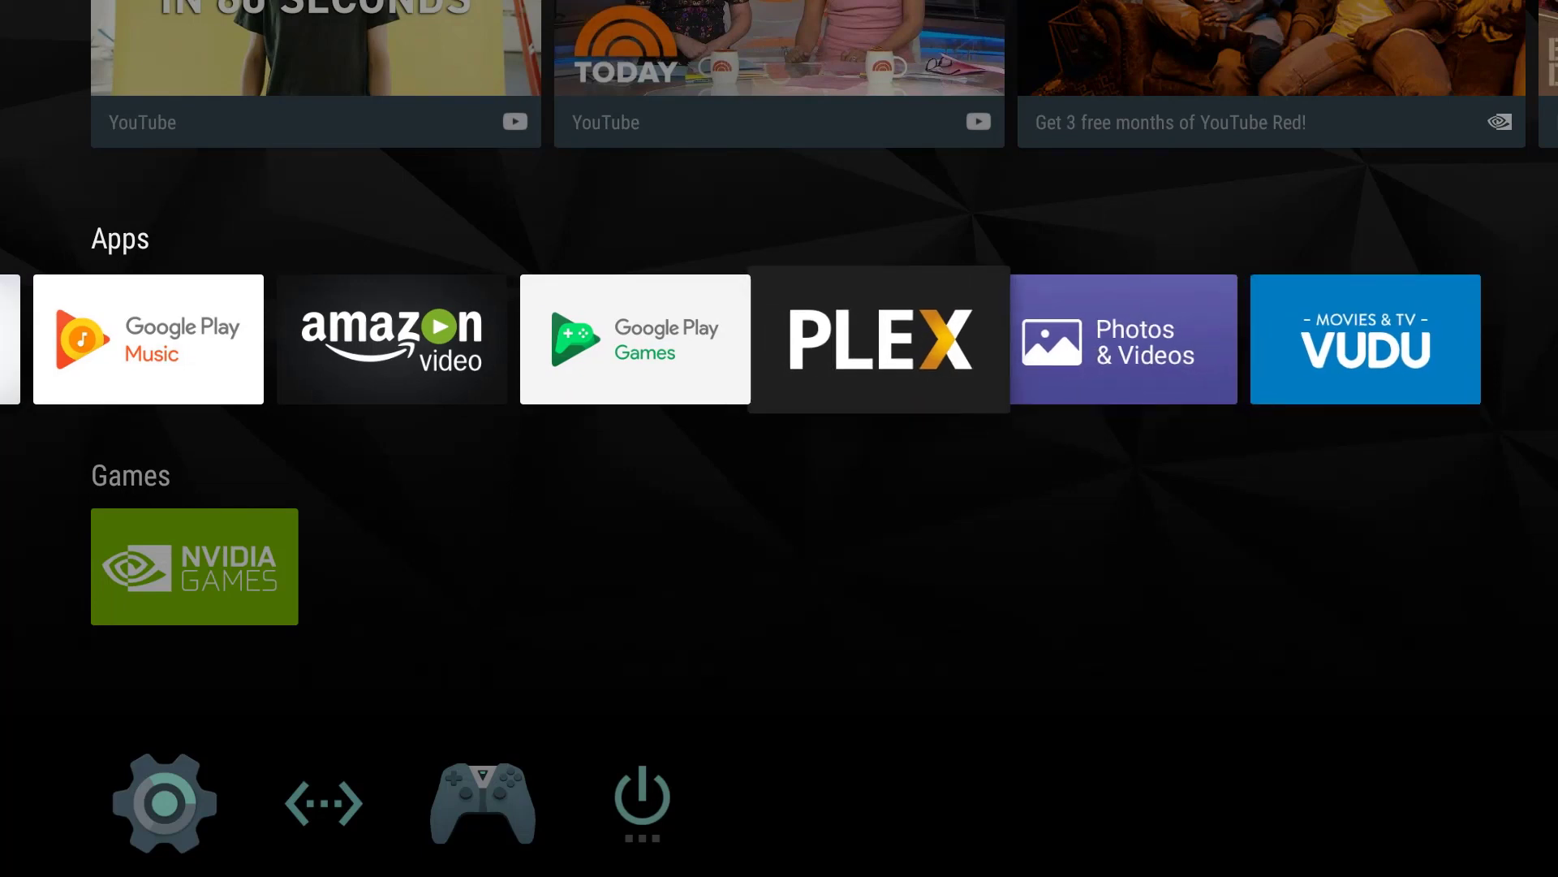
{"action": "key", "text": "Down"}
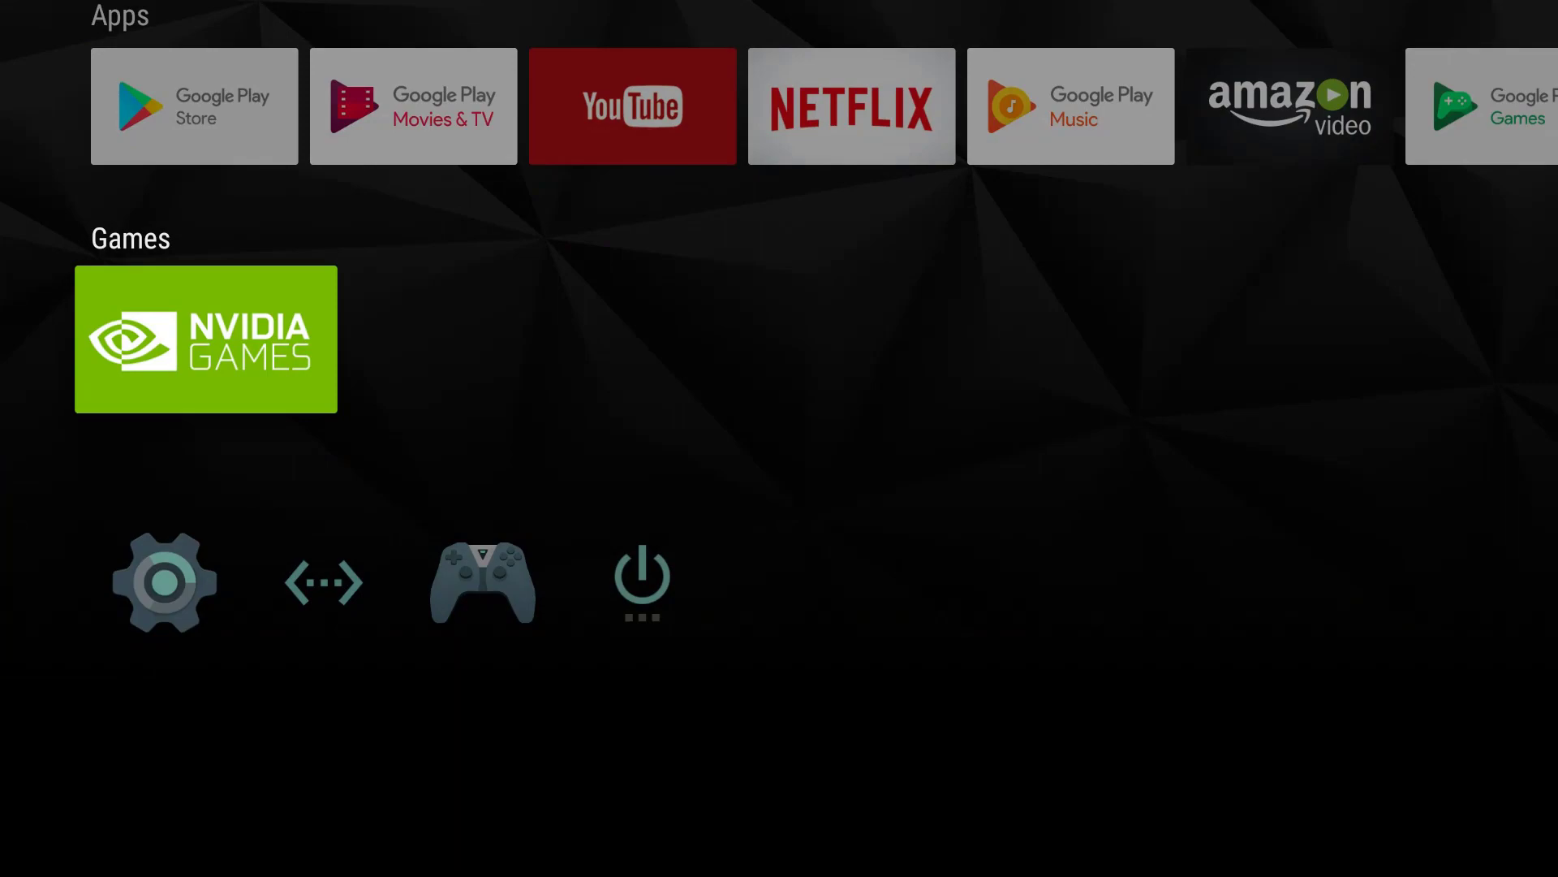
{"action": "key", "text": "Up"}
{"action": "key", "text": "Up"}
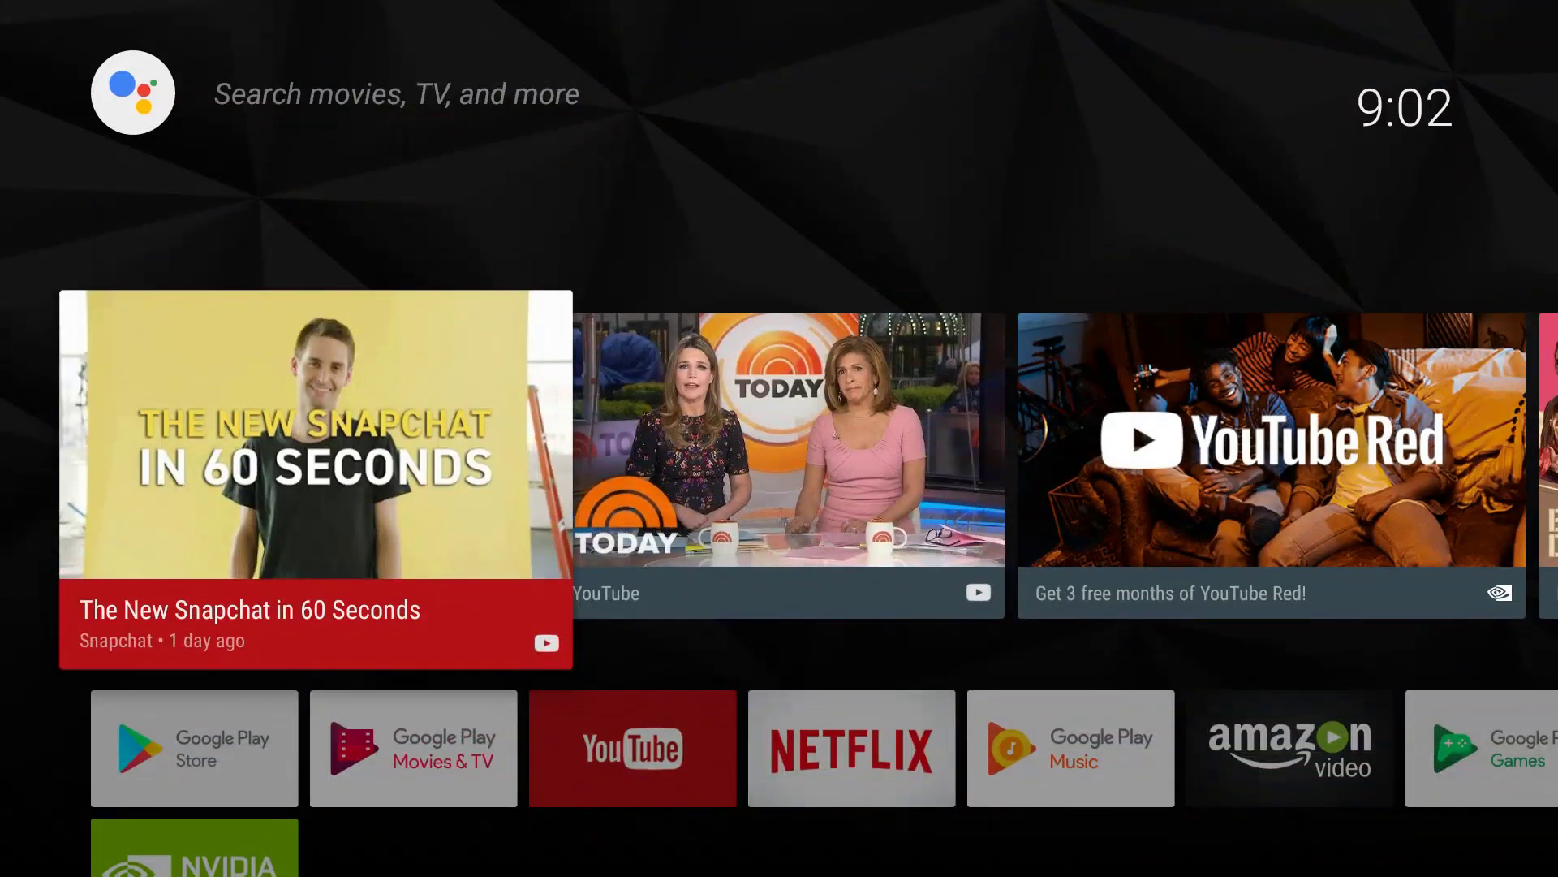
- Go through the system shortcuts below the Games row, from Settings and Network Settings to SHIELD accessories and Power
{"action": "key", "text": "Down"}
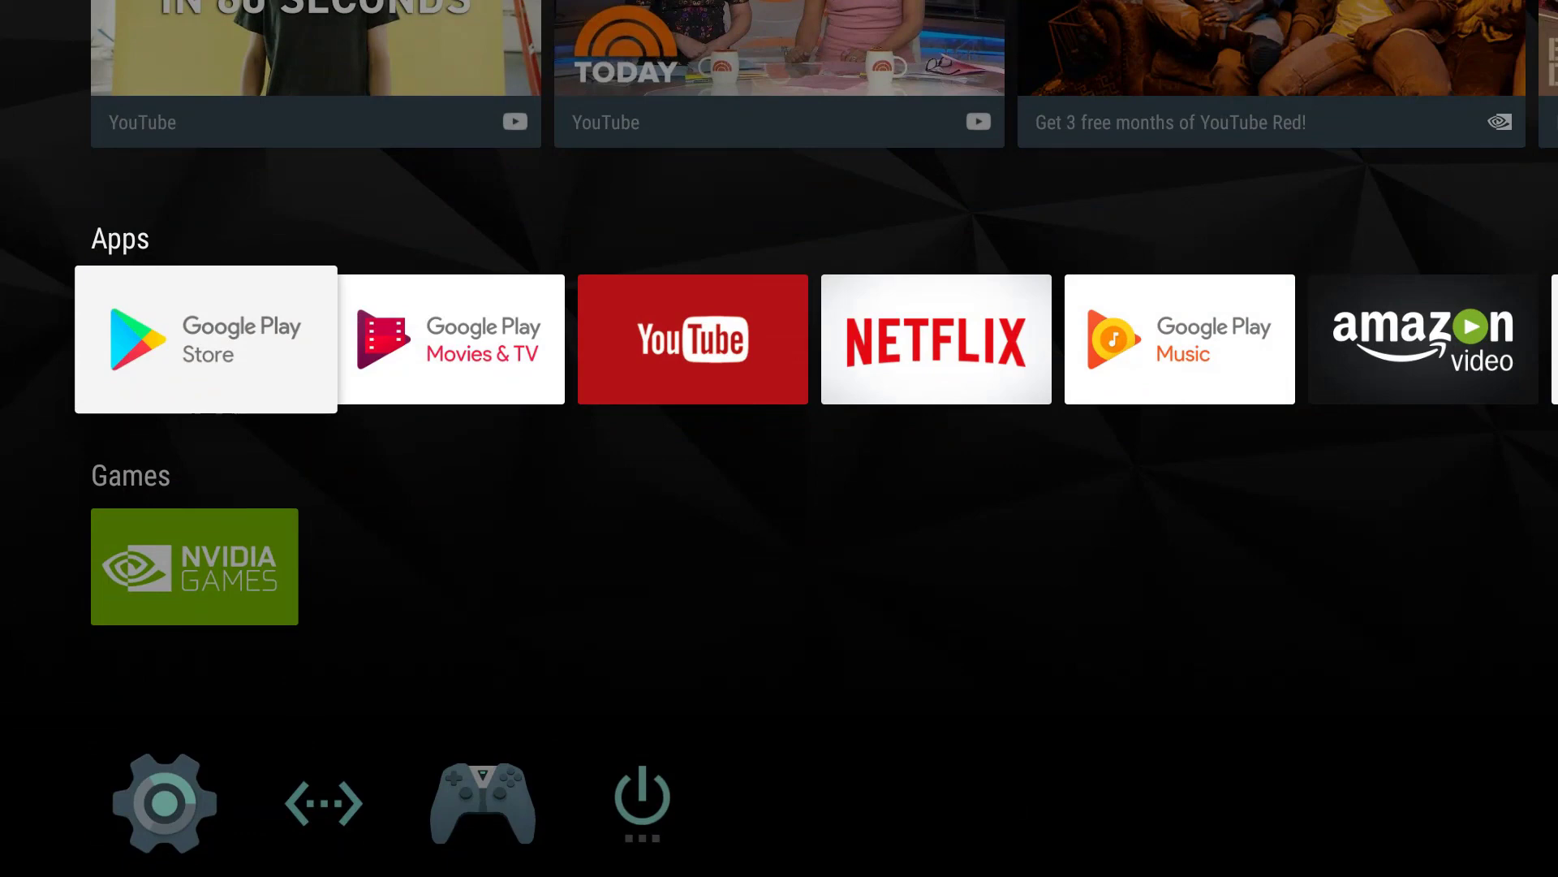
{"action": "key", "text": "Down"}
{"action": "key", "text": "Down"}
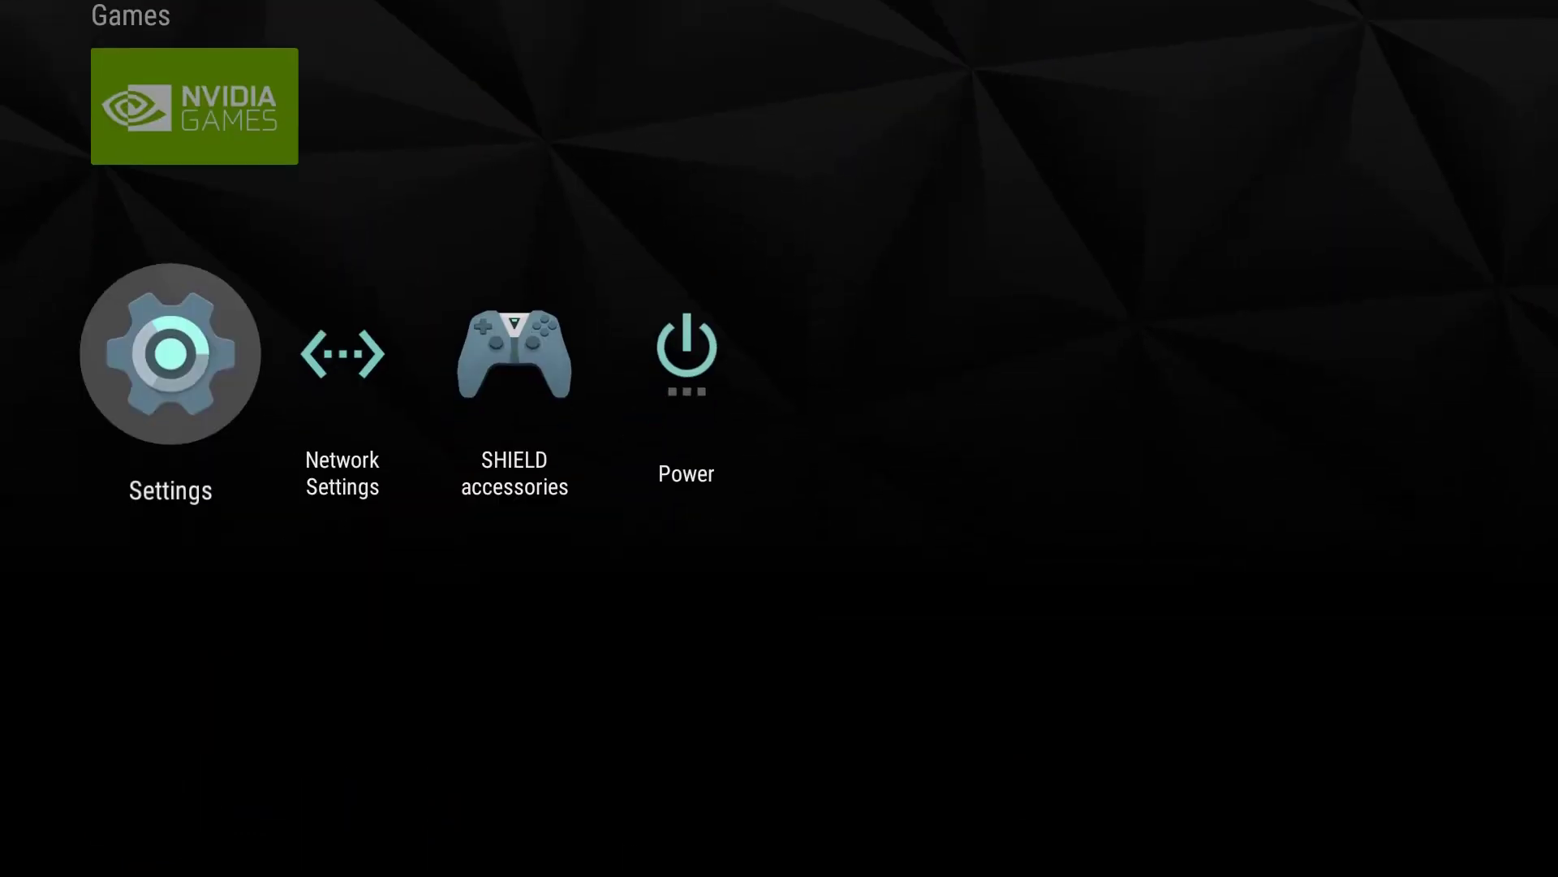
{"action": "key", "text": "Right"}
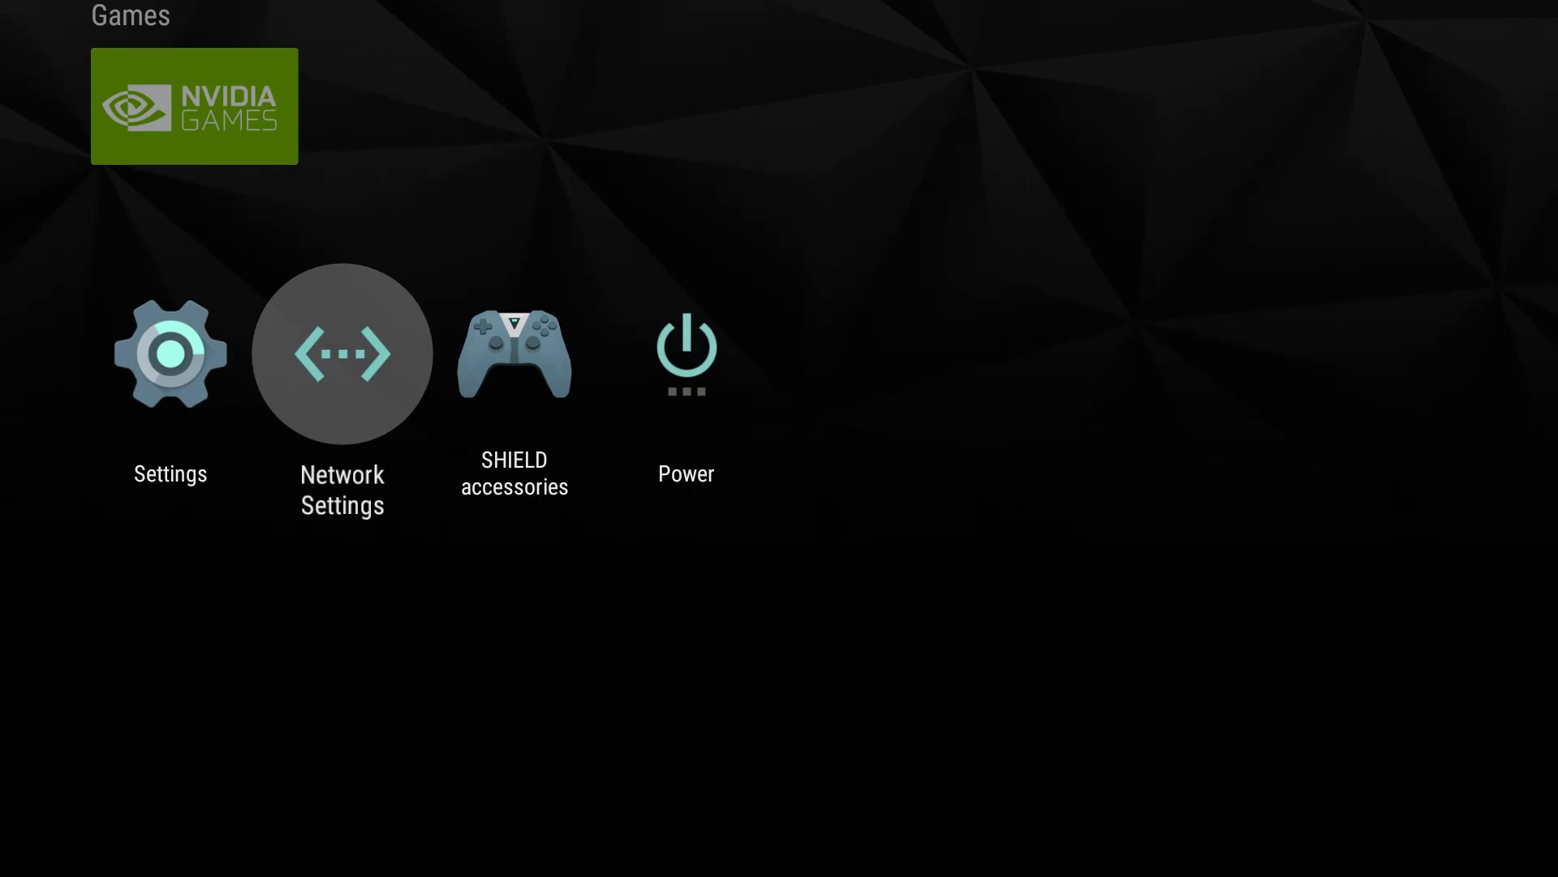
{"action": "key", "text": "Right"}
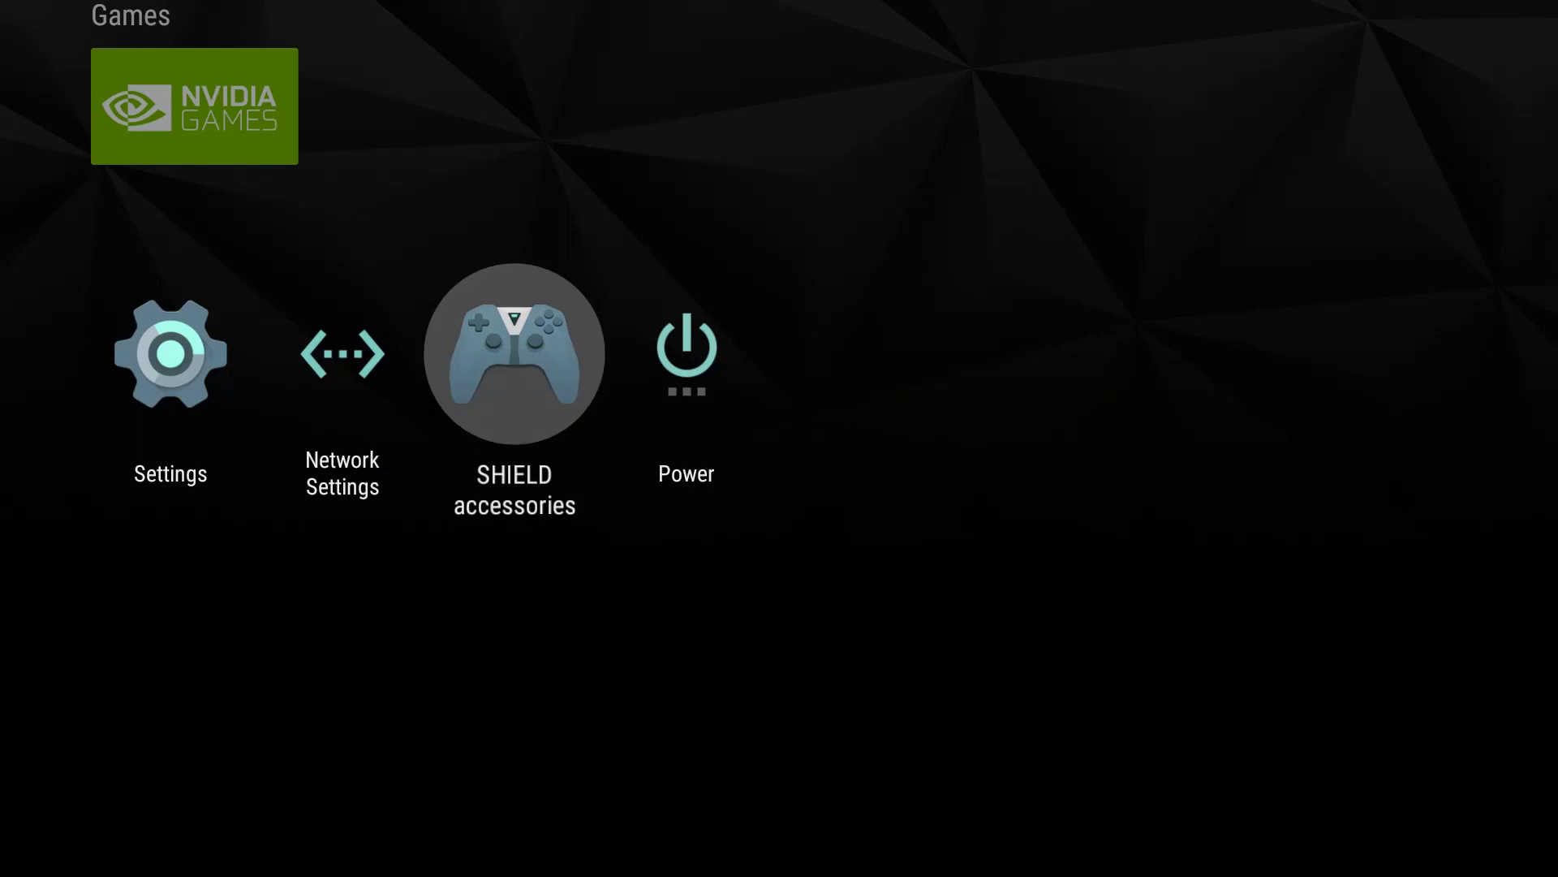
{"action": "key", "text": "Right"}
- View the SHIELD accessories page with its paired remote and Pair an accessory option, and close it
{"action": "key", "text": "Left"}
{"action": "key", "text": "Return"}
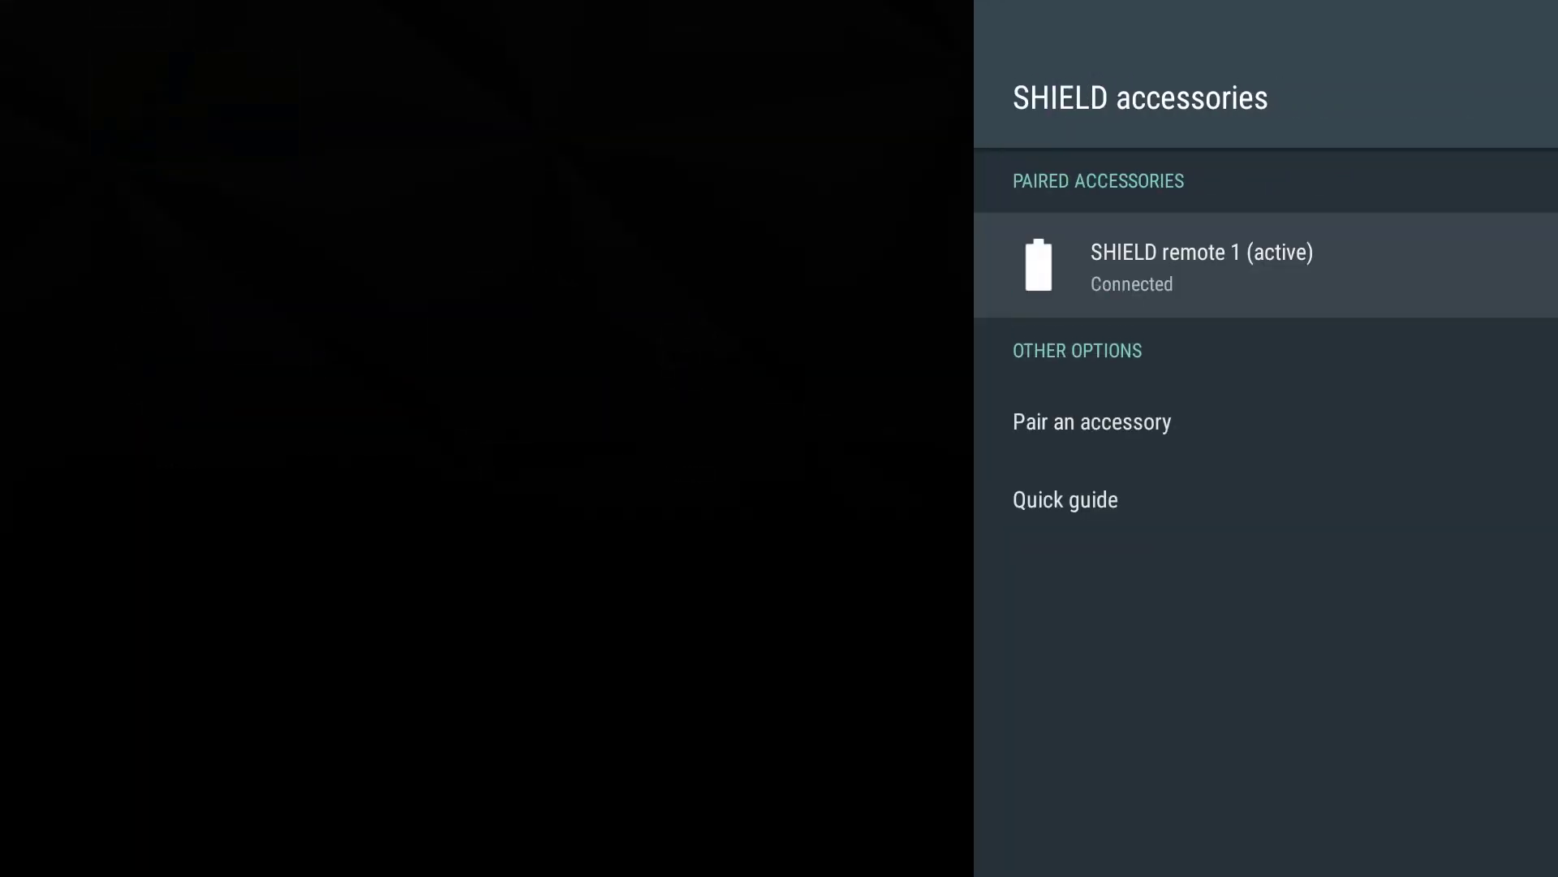
{"action": "key", "text": "Down"}
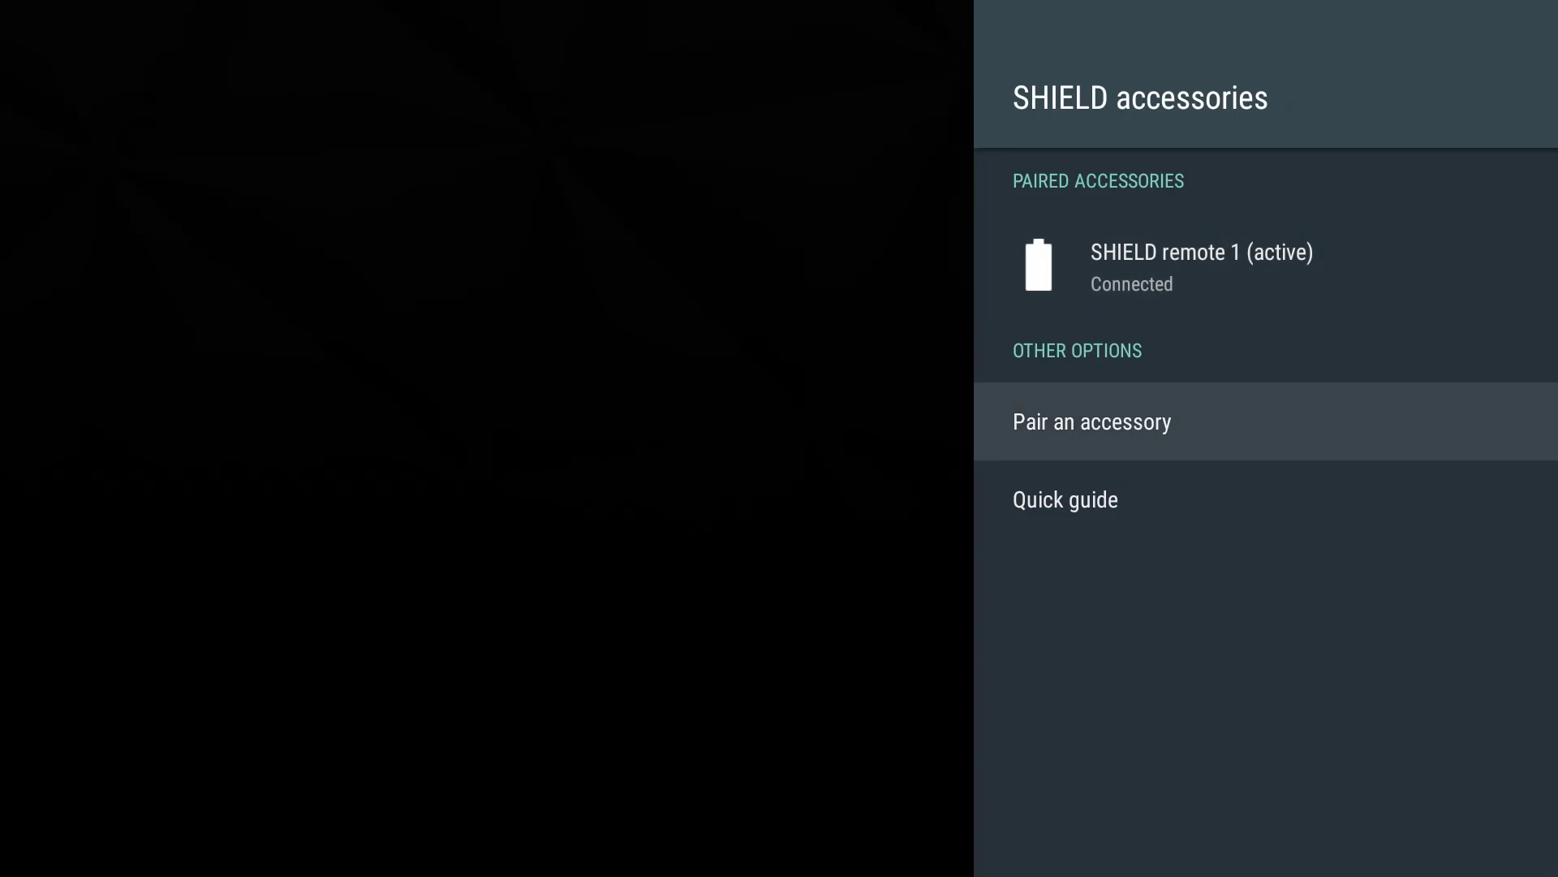
{"action": "key", "text": "Escape"}
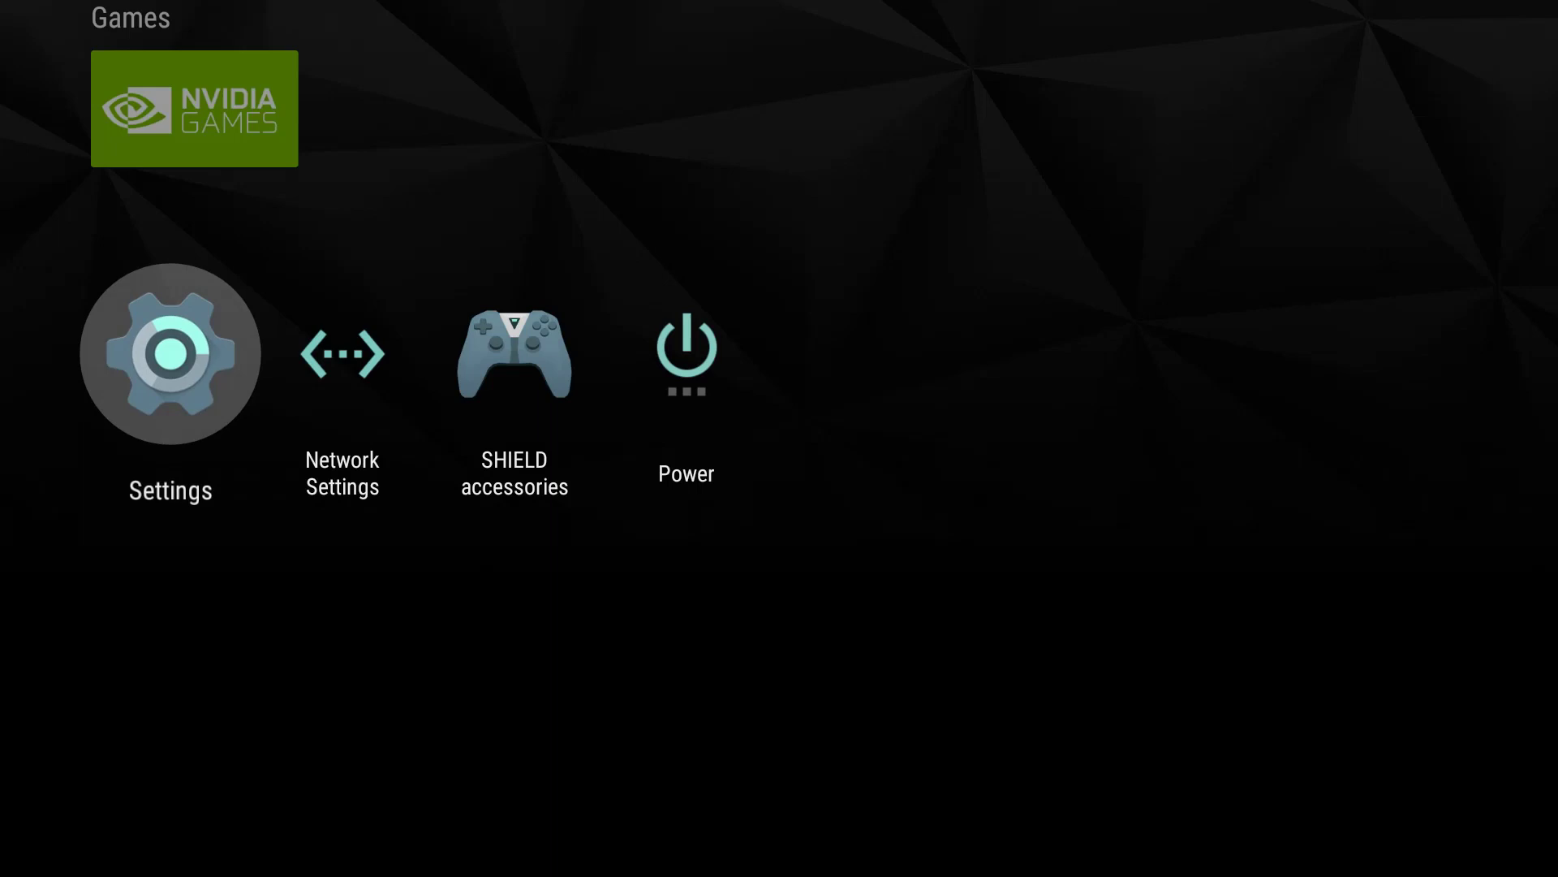
- View the available display resolutions under Display & Sound in Settings, from 1080p 59.940 Hz to 1080p 23.976 Hz, and leave the list
{"action": "key", "text": "Return"}
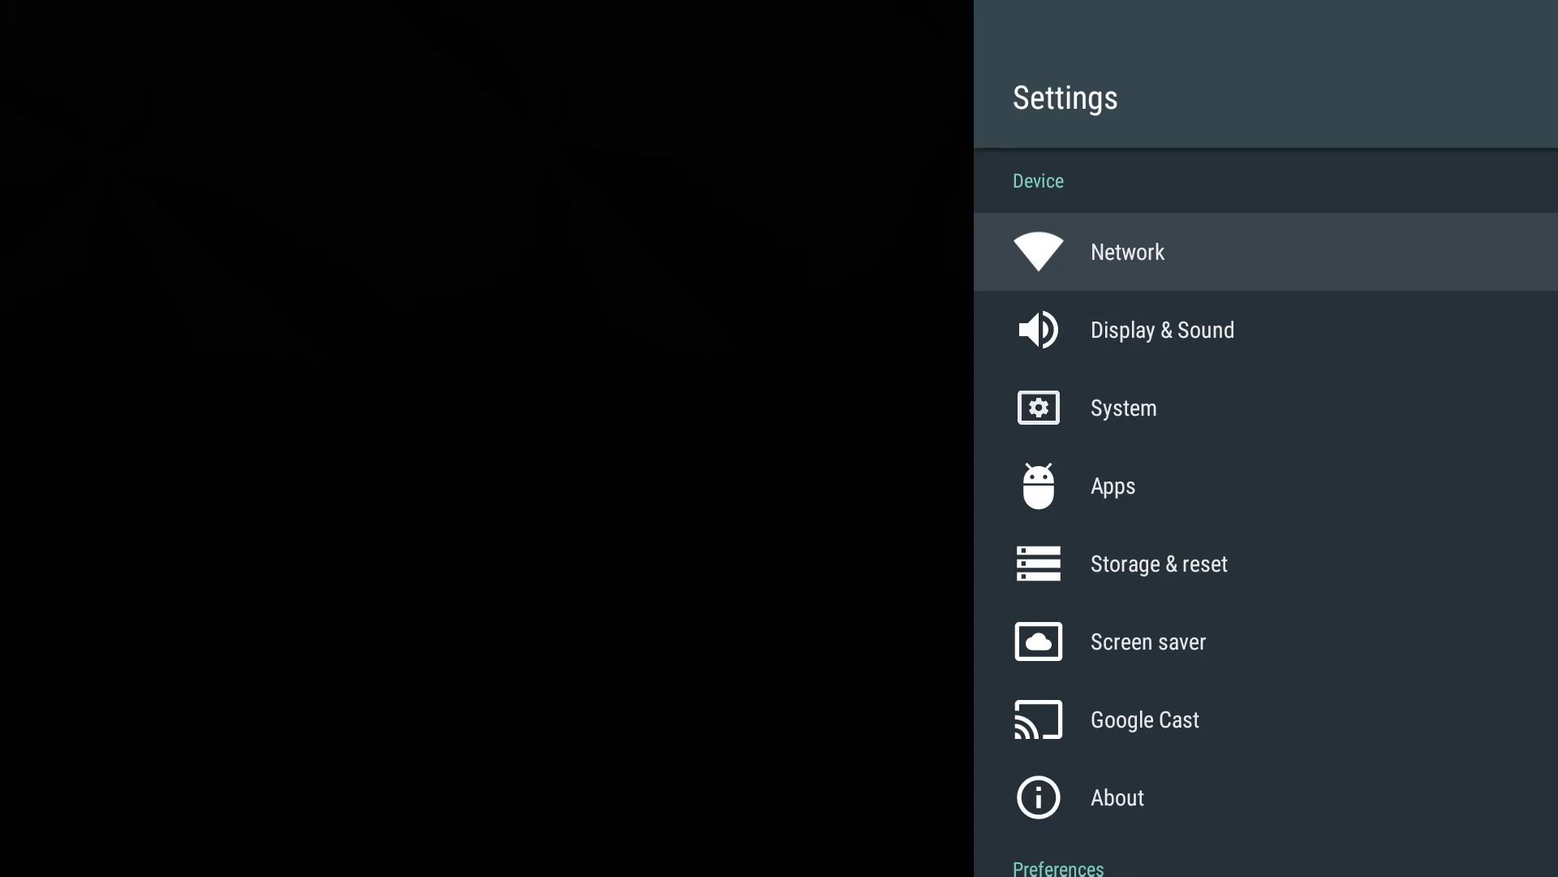
{"action": "key", "text": "Down"}
{"action": "key", "text": "Return"}
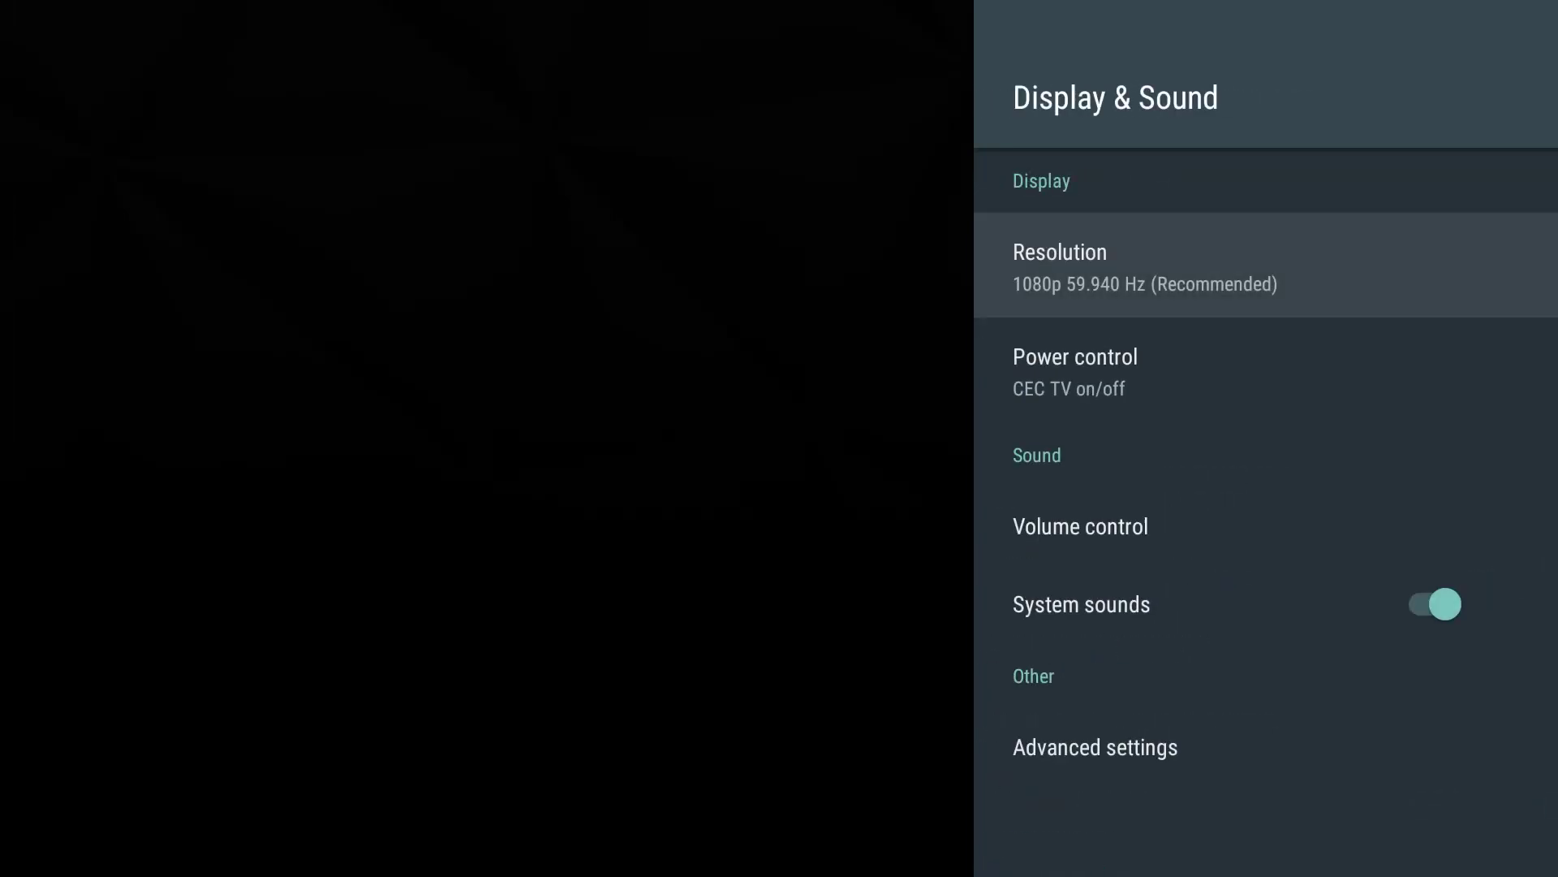
{"action": "key", "text": "Return"}
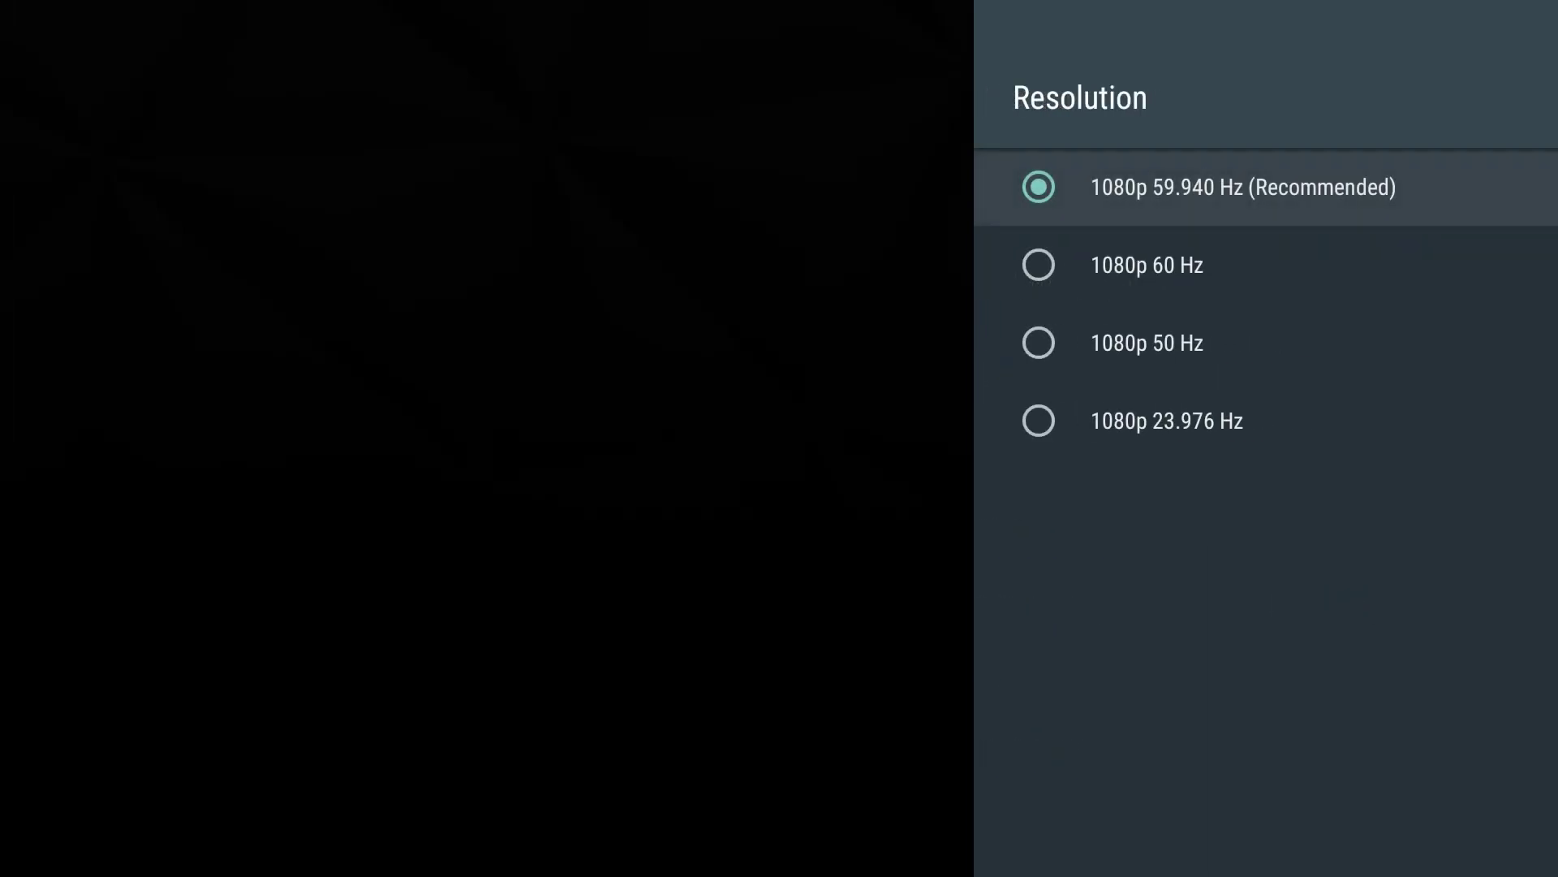
{"action": "key", "text": "Down"}
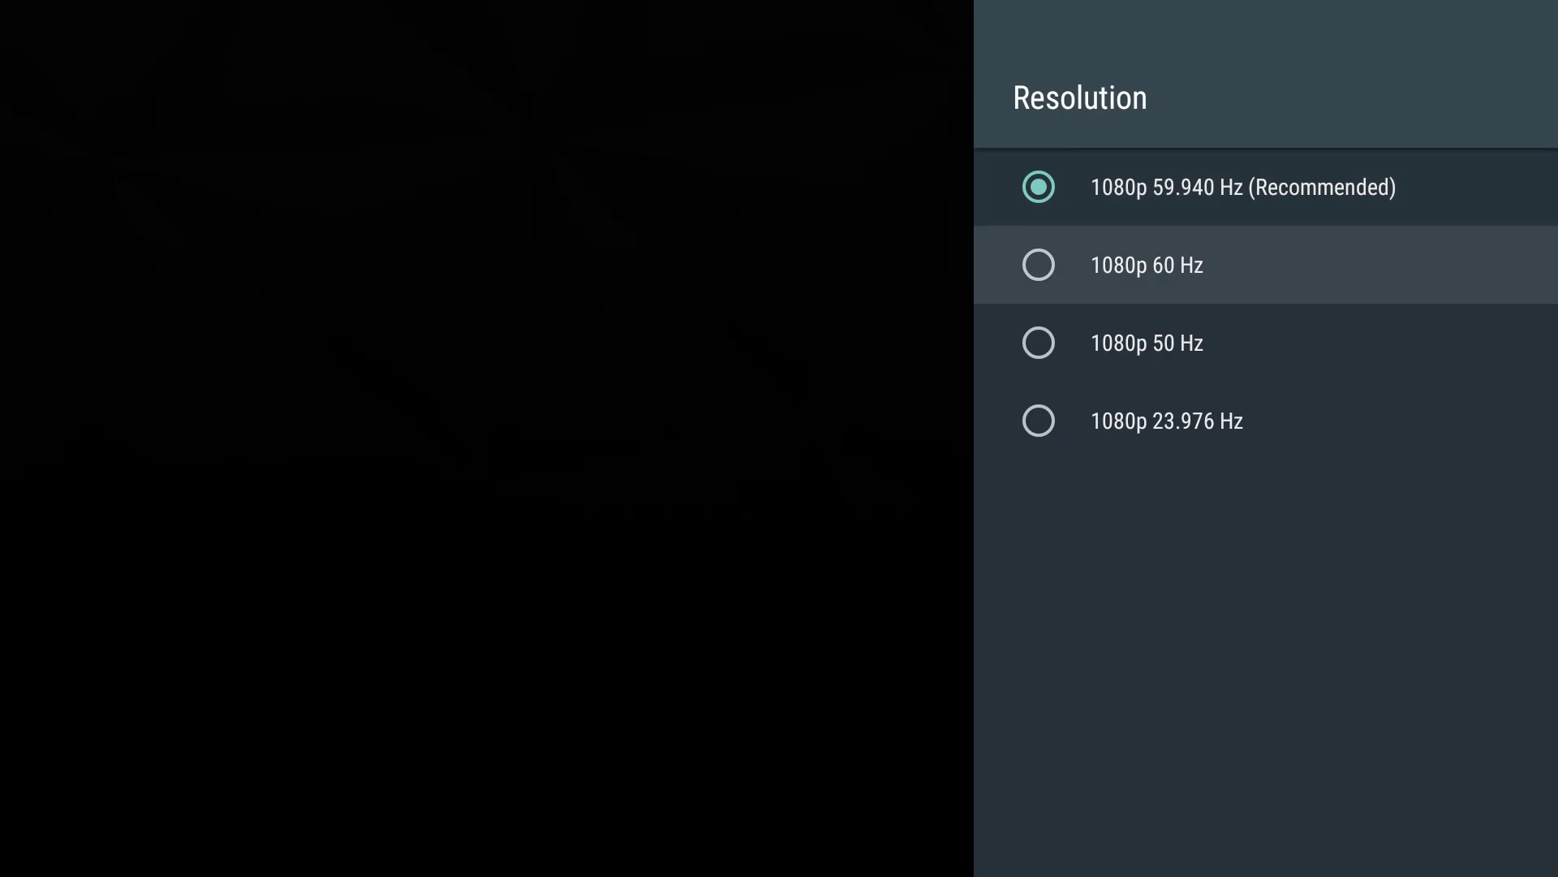
{"action": "key", "text": "Down"}
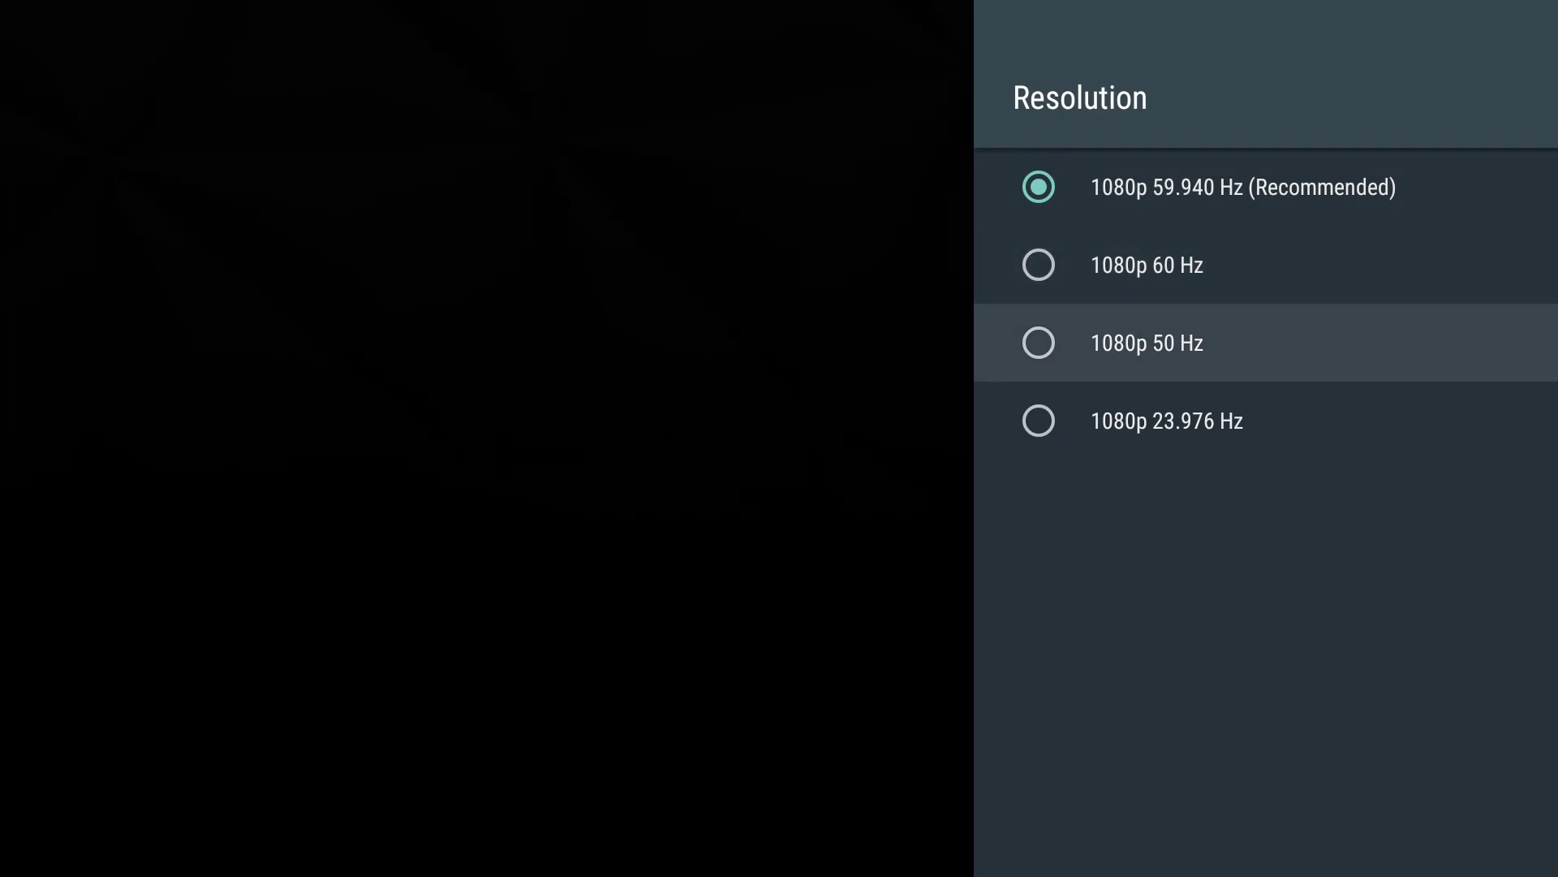
{"action": "key", "text": "Down"}
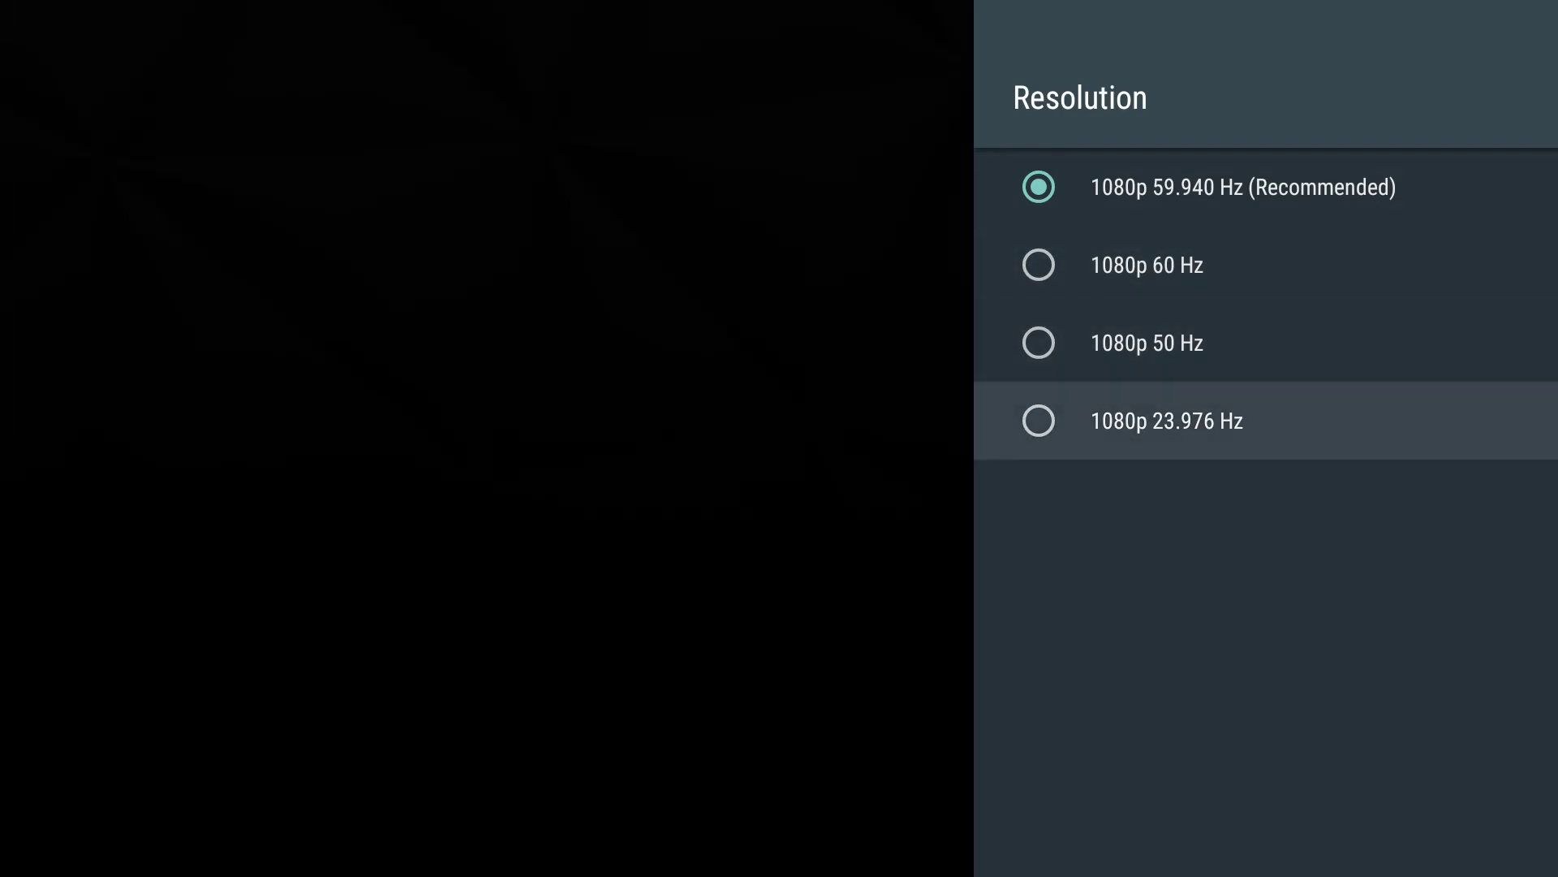
{"action": "key", "text": "Escape"}
- Go through the Power control, Volume control and System sounds options of Display & Sound
{"action": "key", "text": "Down"}
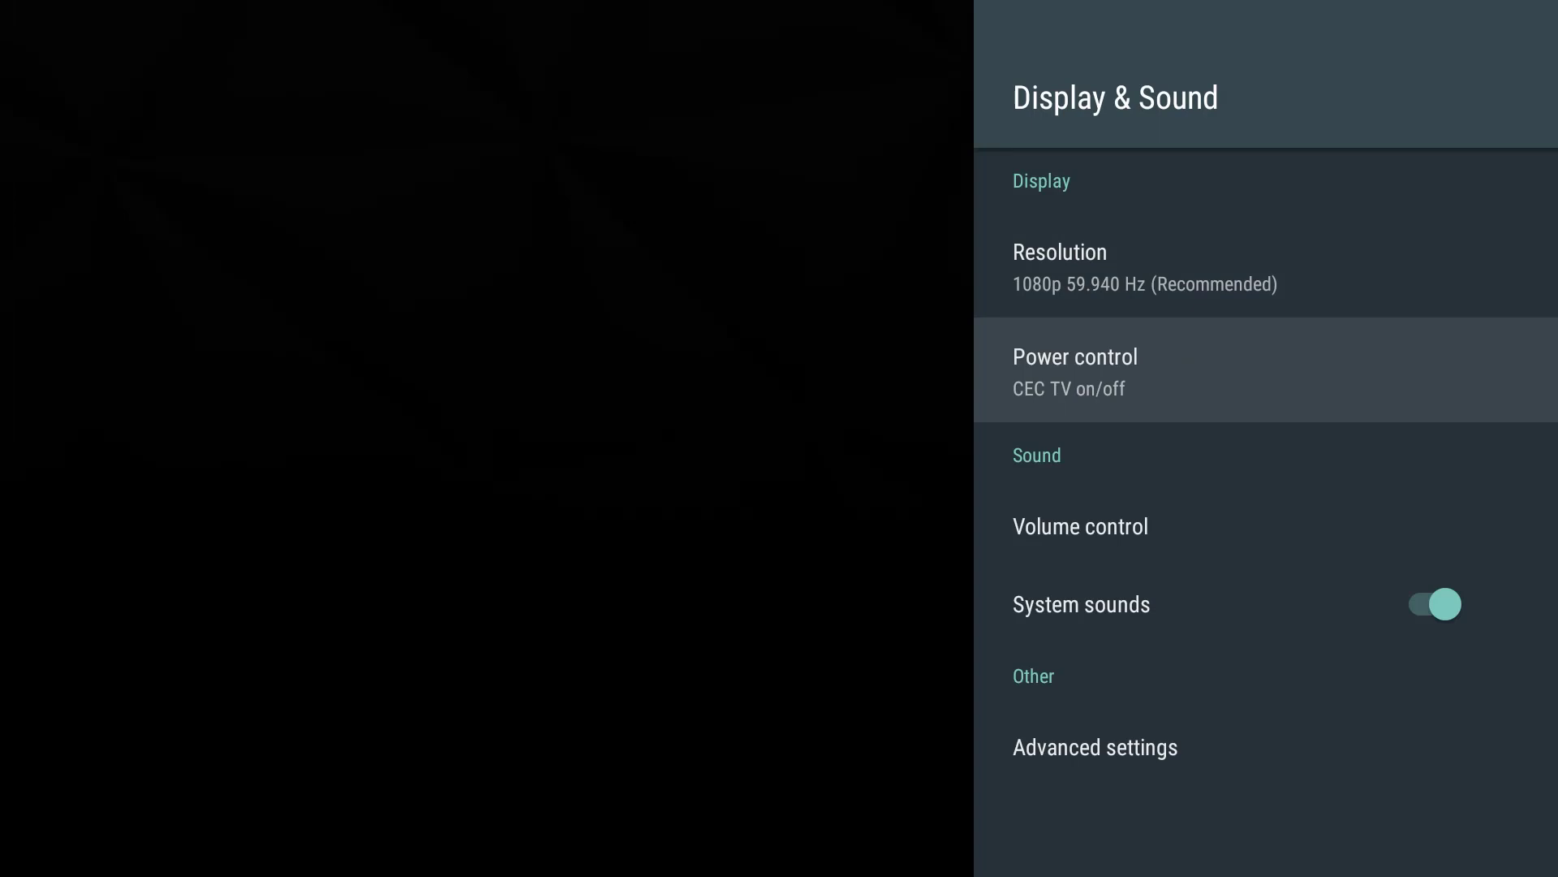
{"action": "key", "text": "Down"}
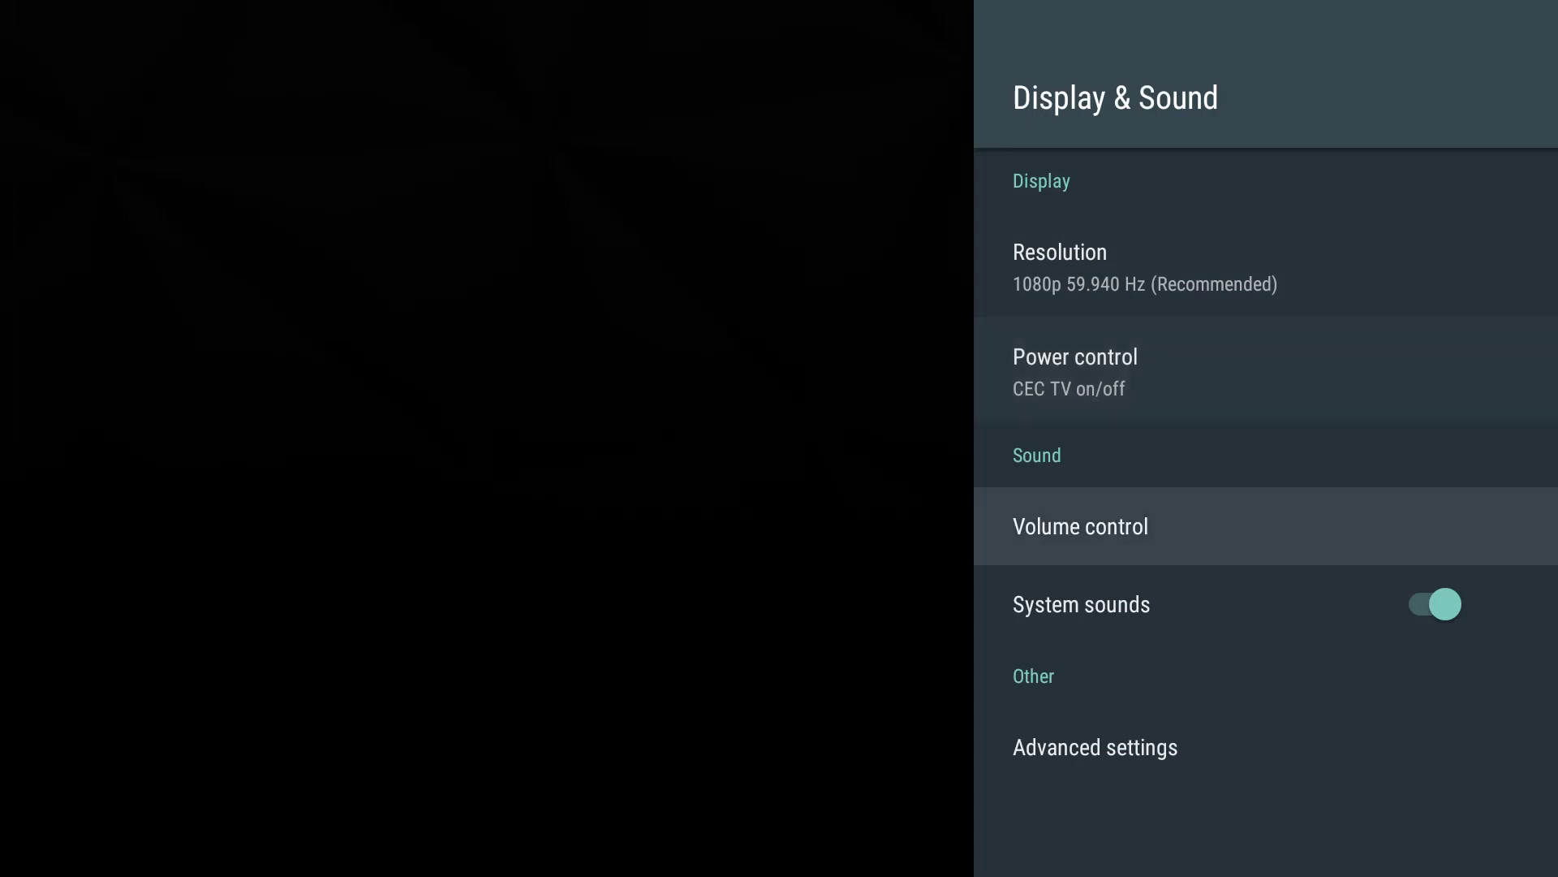
{"action": "key", "text": "Down"}
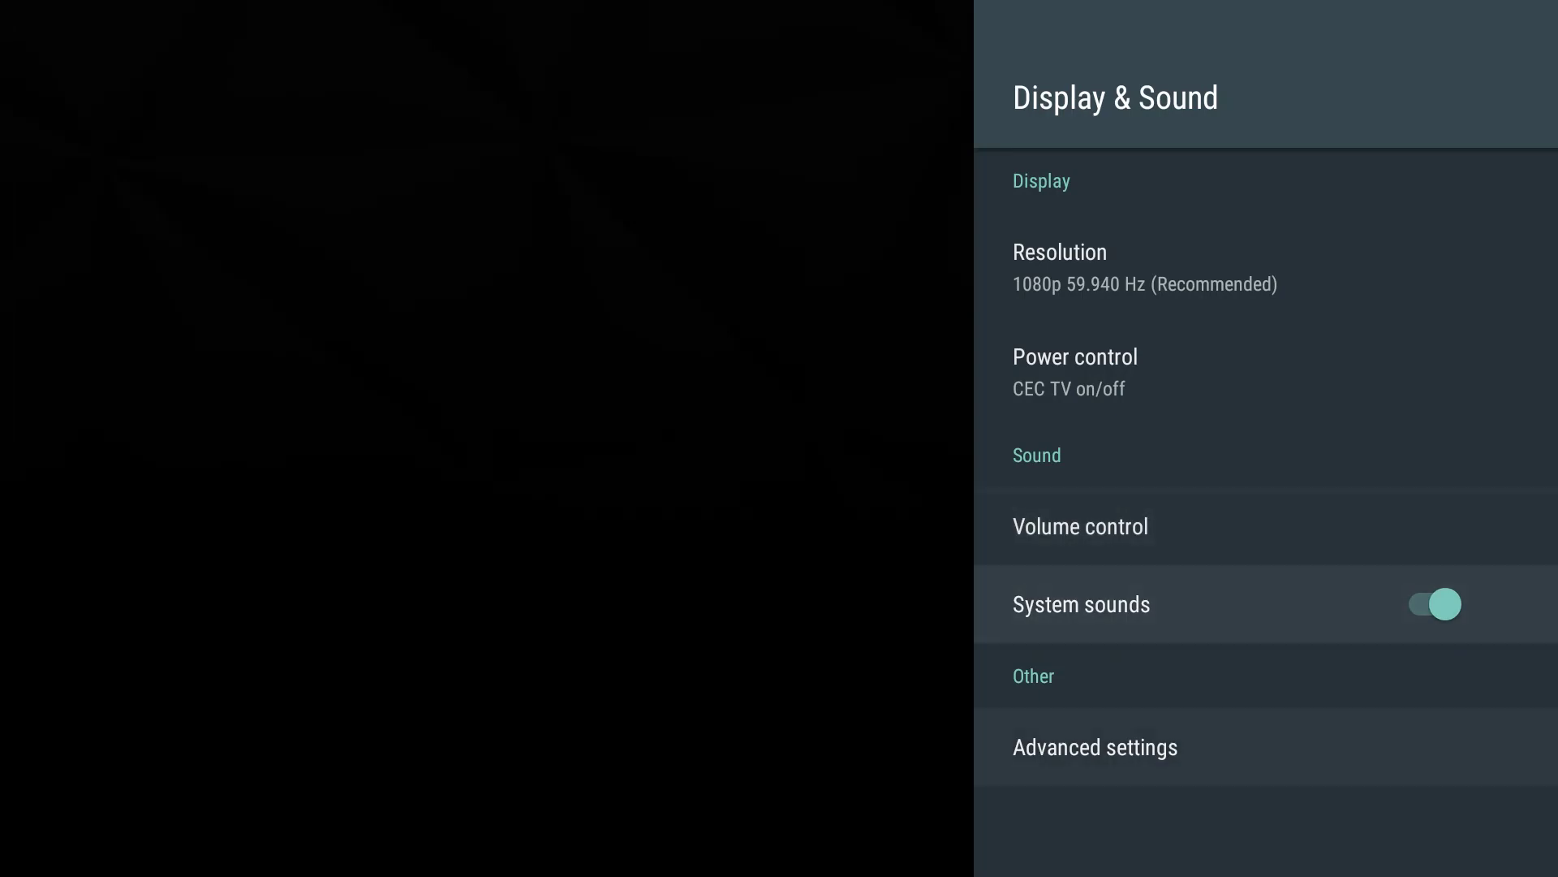
- Look through the advanced display and sound settings, from HDMI settings and Surround sound to Fixed volume
{"action": "key", "text": "Down"}
{"action": "key", "text": "Return"}
{"action": "key", "text": "Down"}
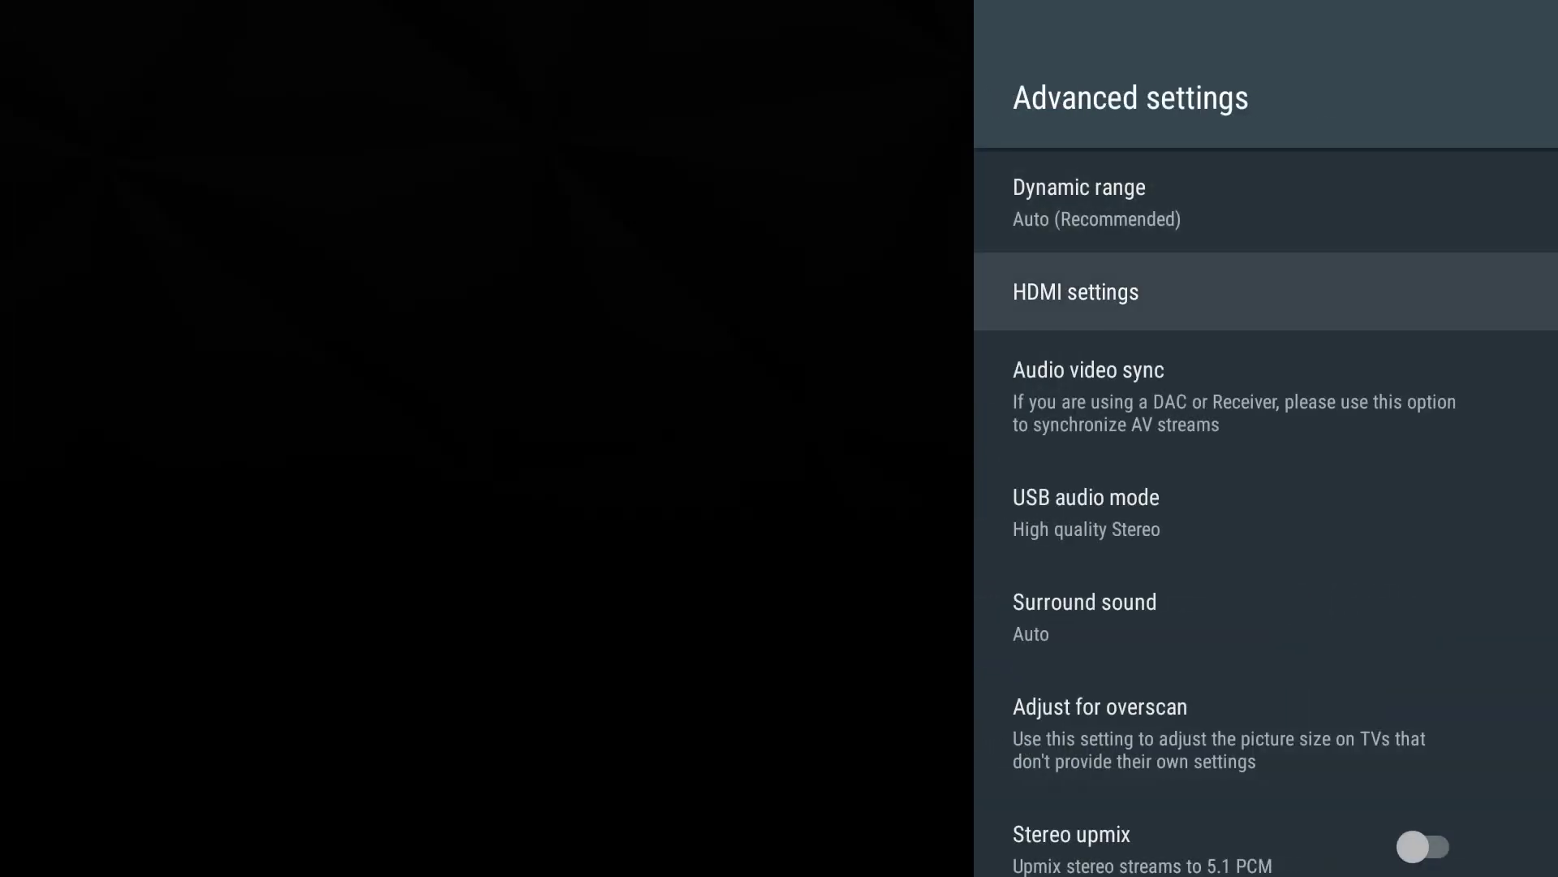
{"action": "key", "text": "Down"}
{"action": "key", "text": "Down"}
{"action": "key", "text": "Down"}
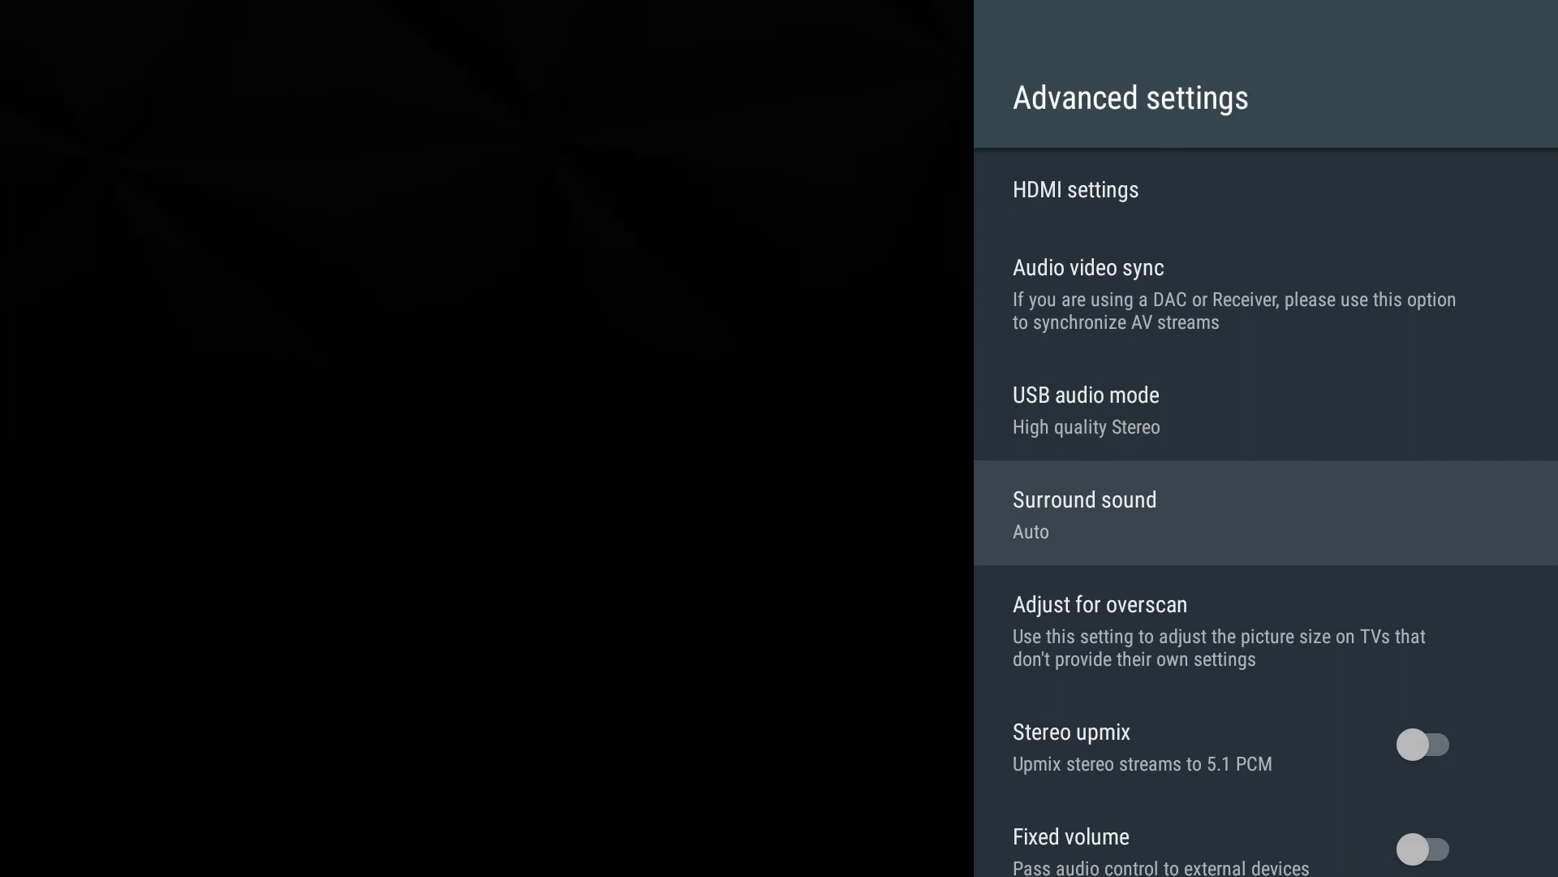
{"action": "key", "text": "Down"}
{"action": "key", "text": "Down"}
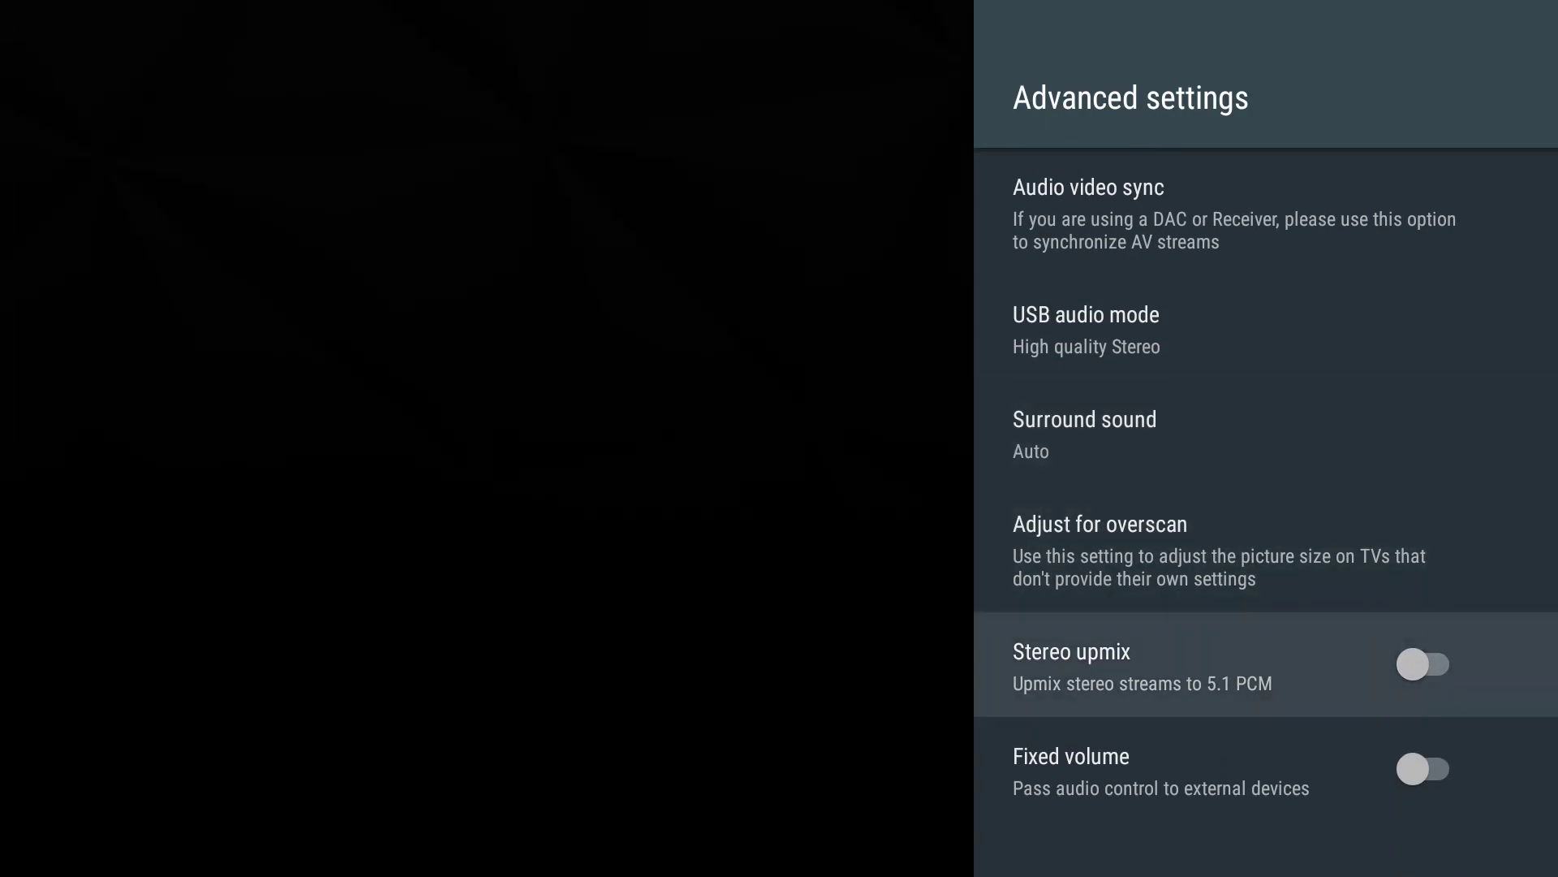
{"action": "key", "text": "Down"}
- Adjust the picture size for overscan using the green triangles and confirm the new size
{"action": "key", "text": "Up"}
{"action": "key", "text": "Up"}
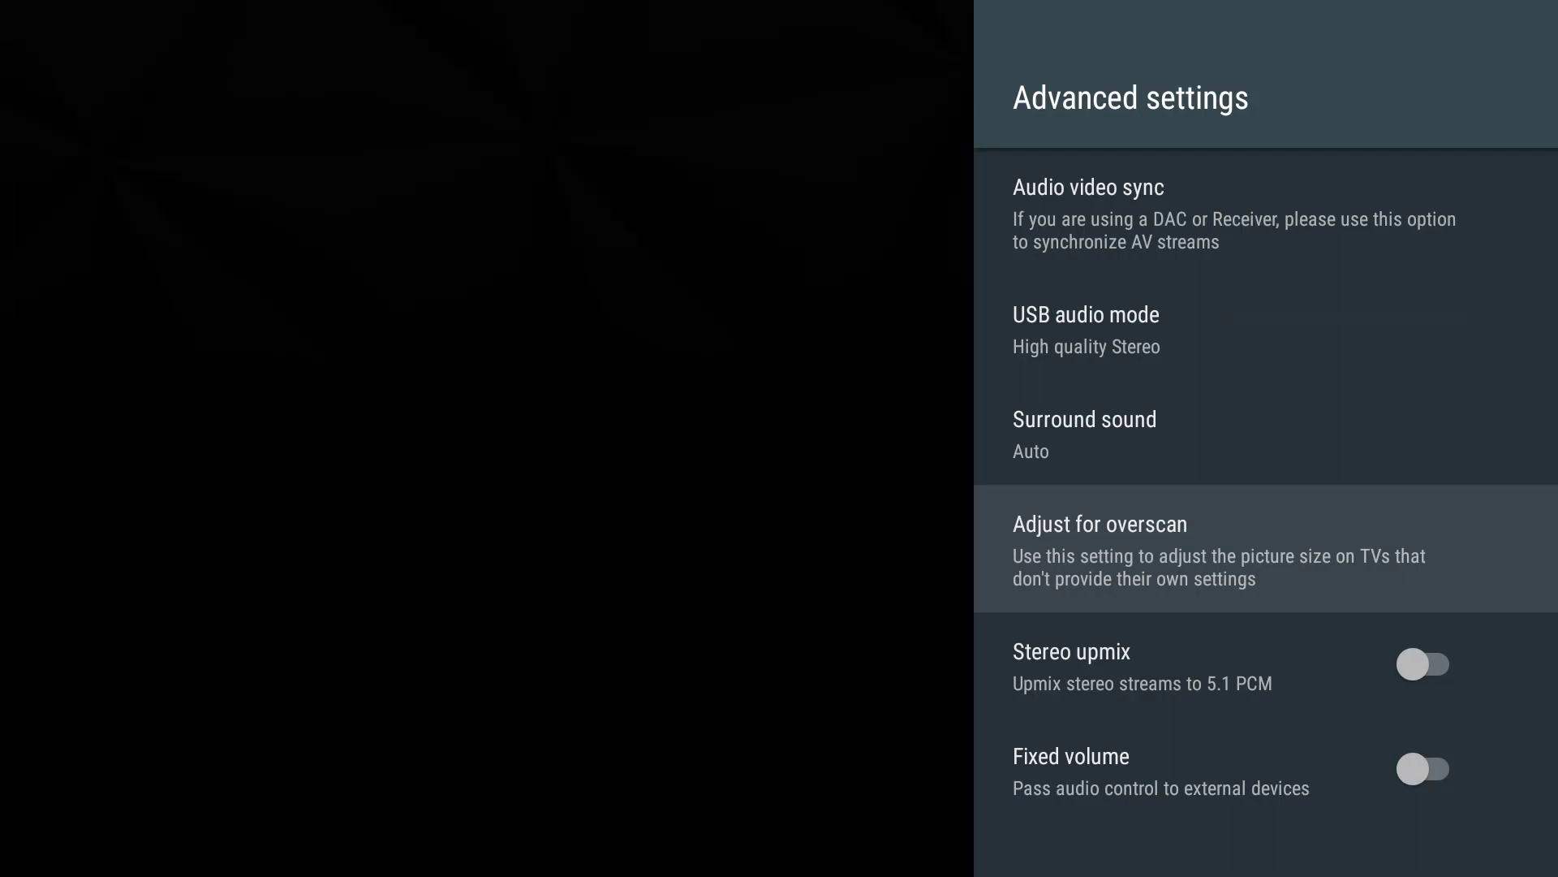
{"action": "key", "text": "Return"}
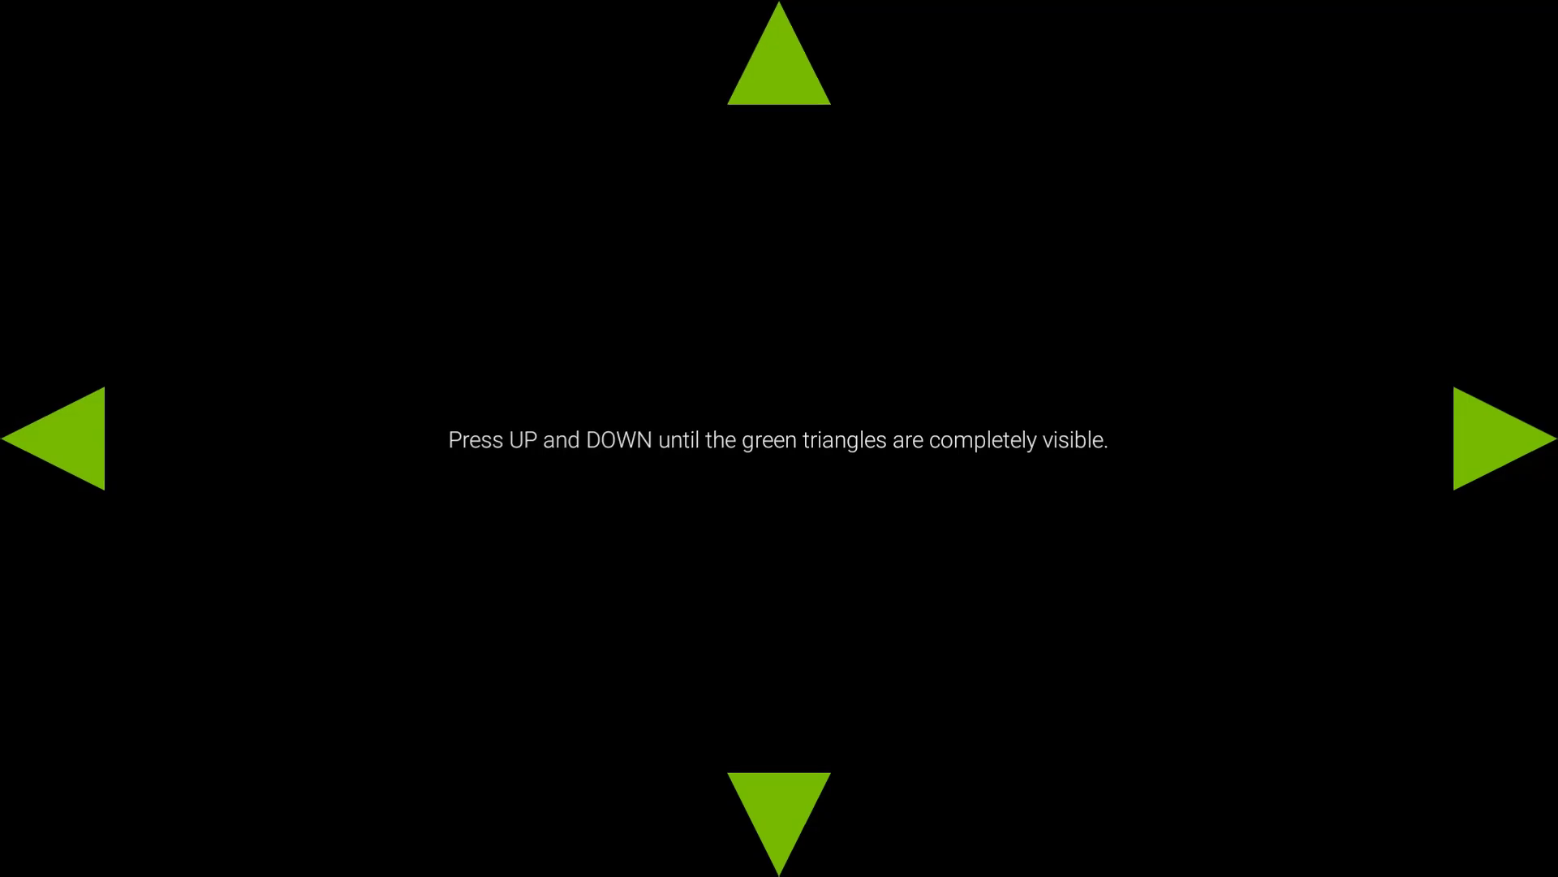
{"action": "key", "text": "Up"}
{"action": "key", "text": "Up"}
{"action": "key", "text": "Up"}
{"action": "key", "text": "Return"}
- Check the Stereo upmix and Fixed volume options and return to the main Settings list
{"action": "key", "text": "Down"}
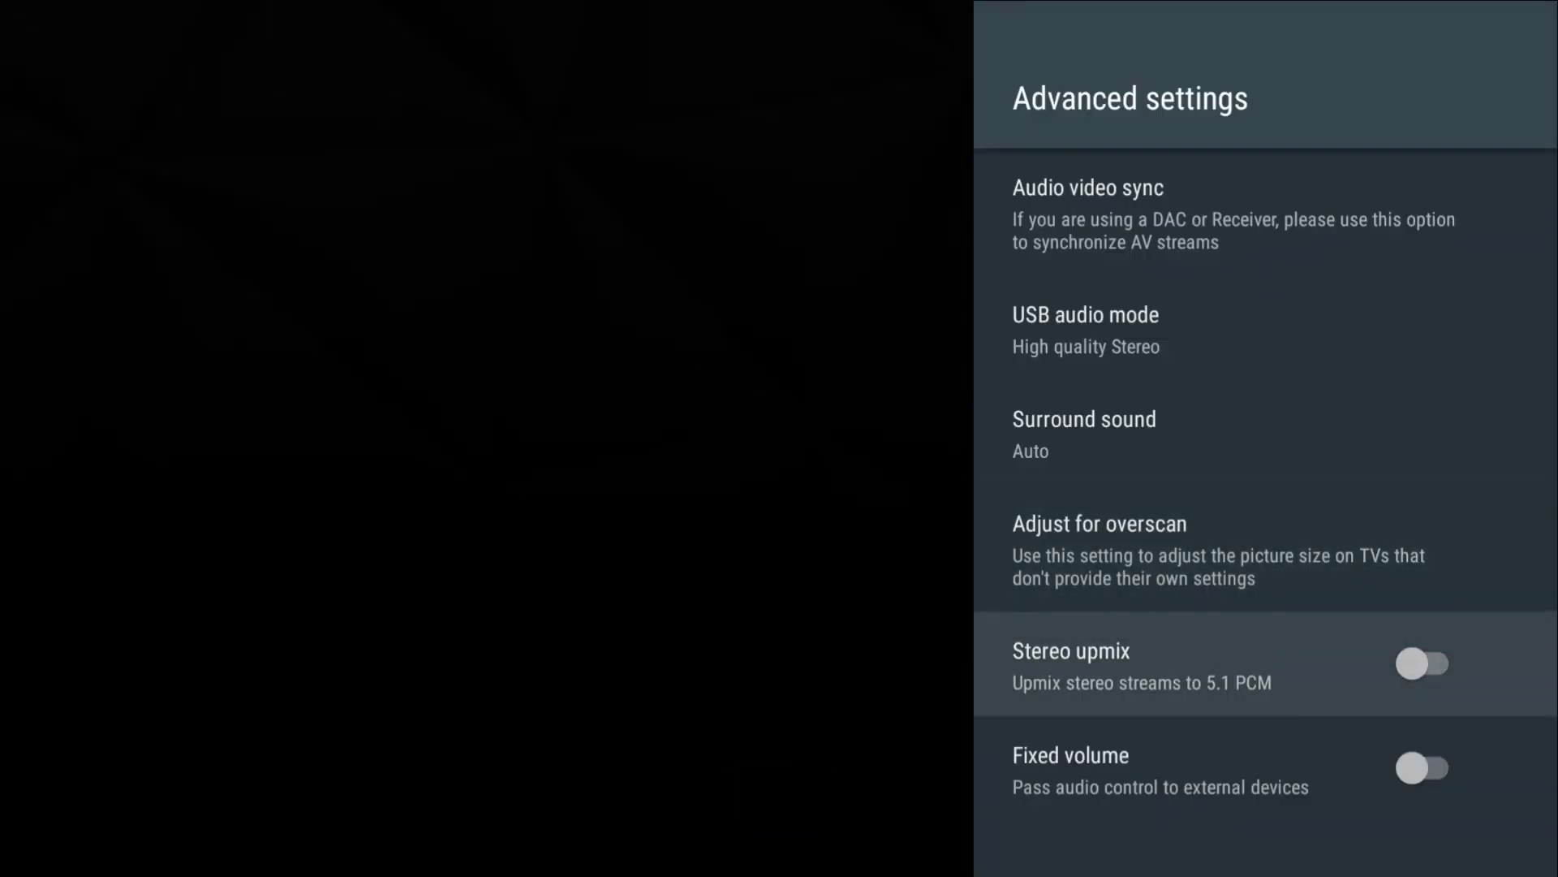
{"action": "key", "text": "Down"}
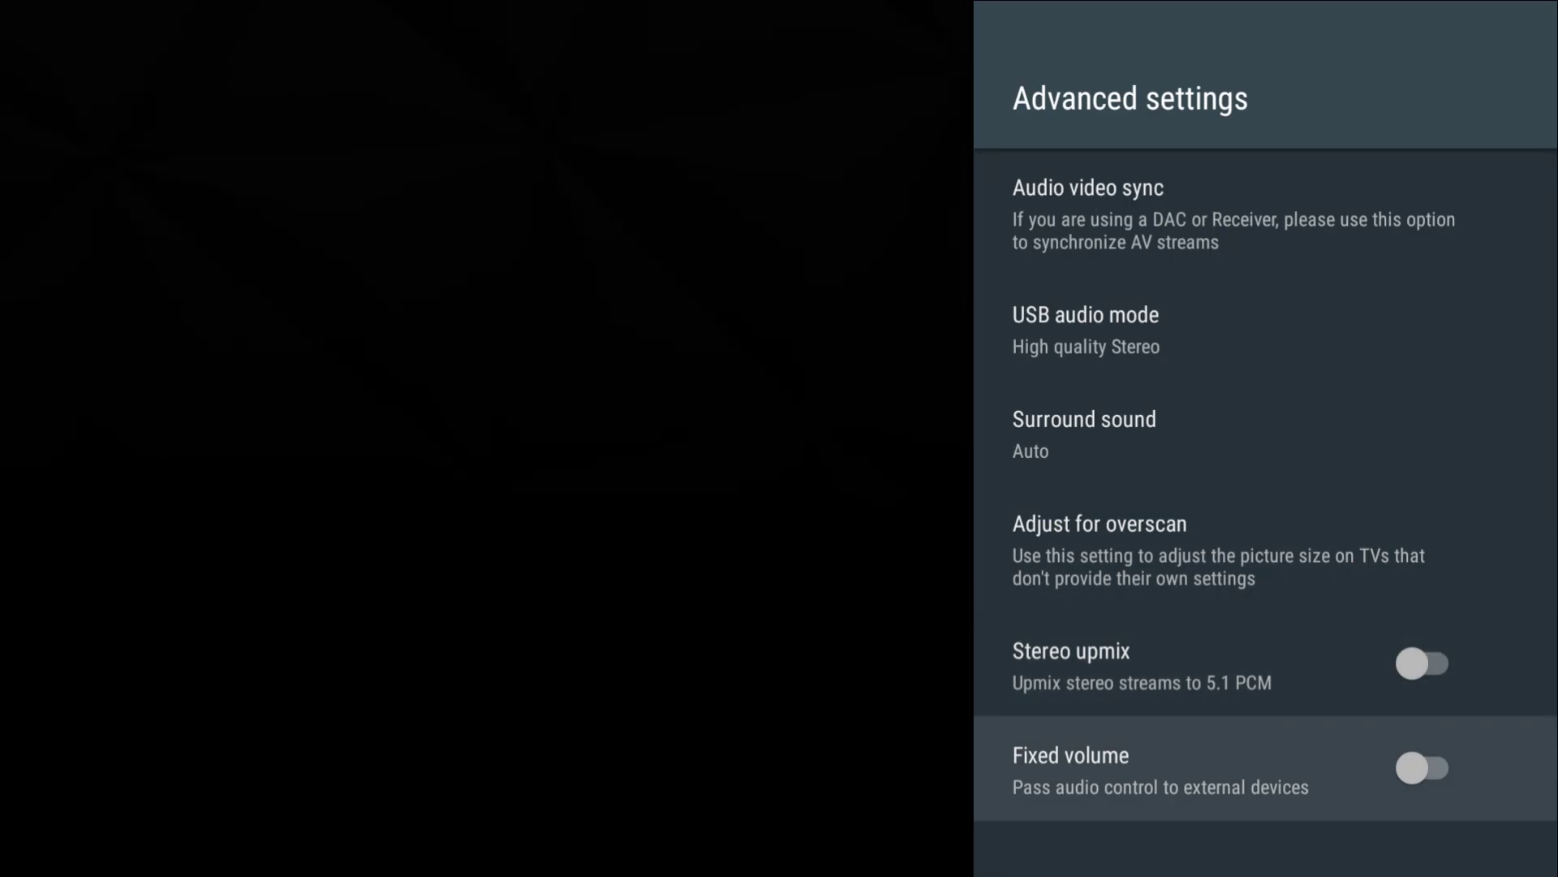
{"action": "key", "text": "Escape"}
{"action": "key", "text": "Escape"}
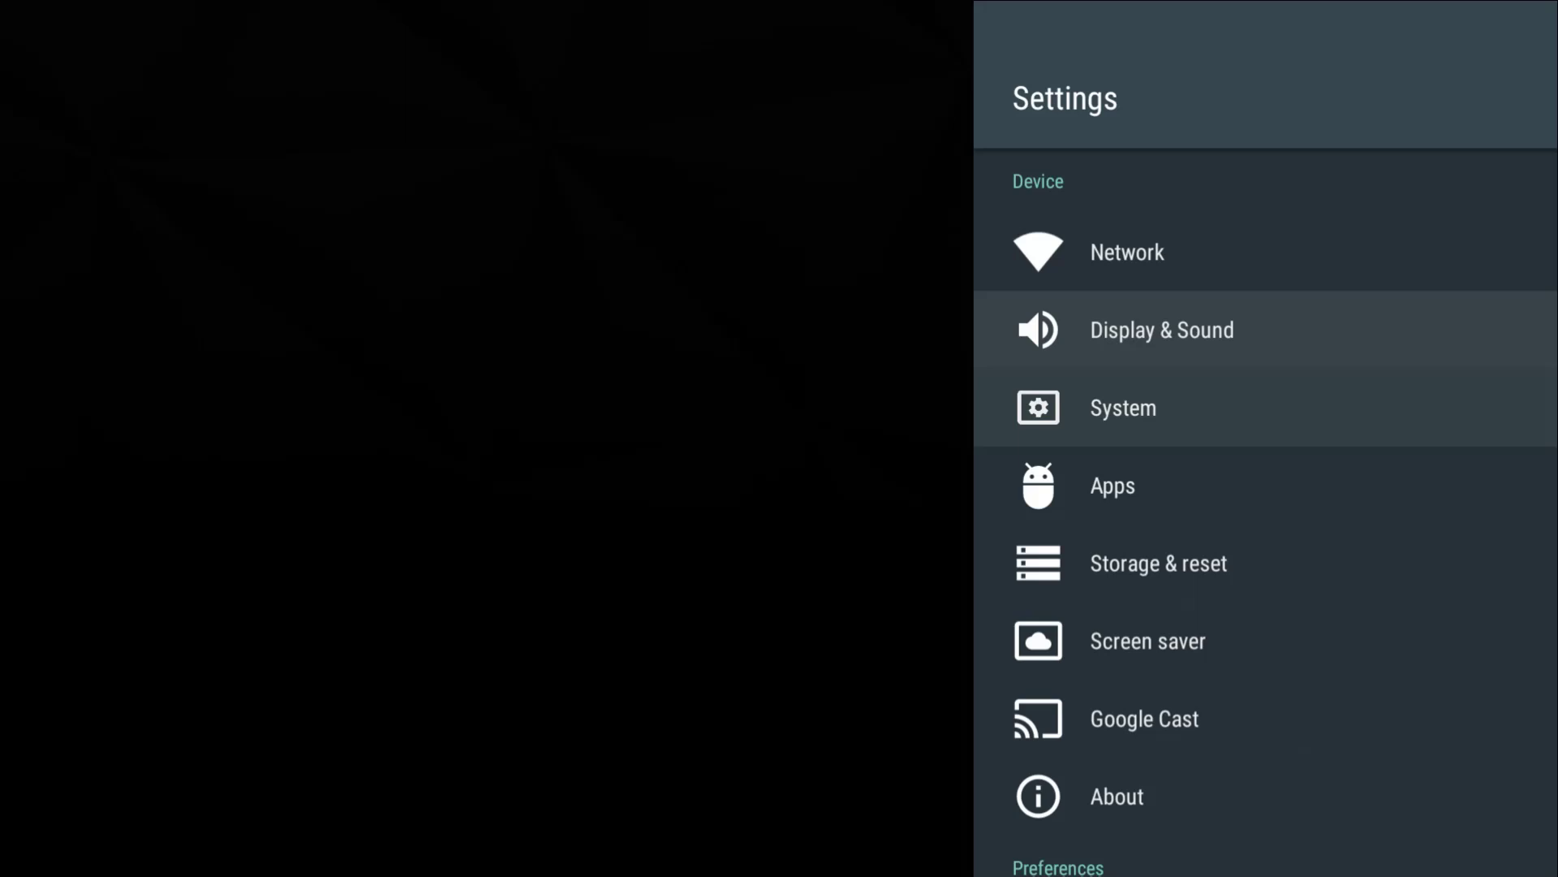
- View the System settings for LED brightness and the Processor mode choices, then return to the main Settings list
{"action": "key", "text": "Down"}
{"action": "key", "text": "Return"}
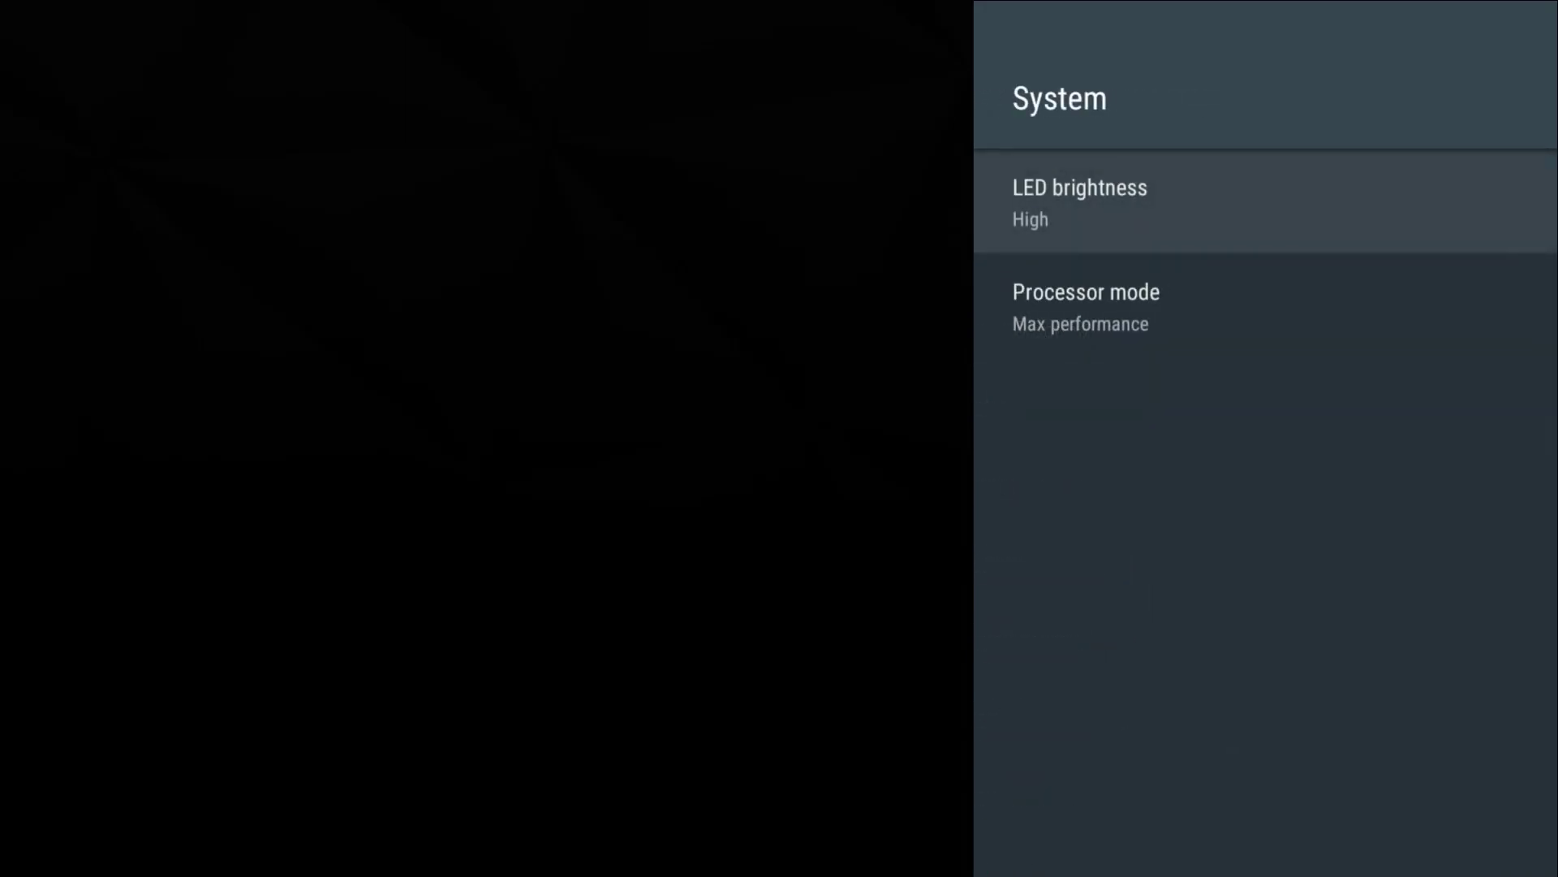
{"action": "key", "text": "Down"}
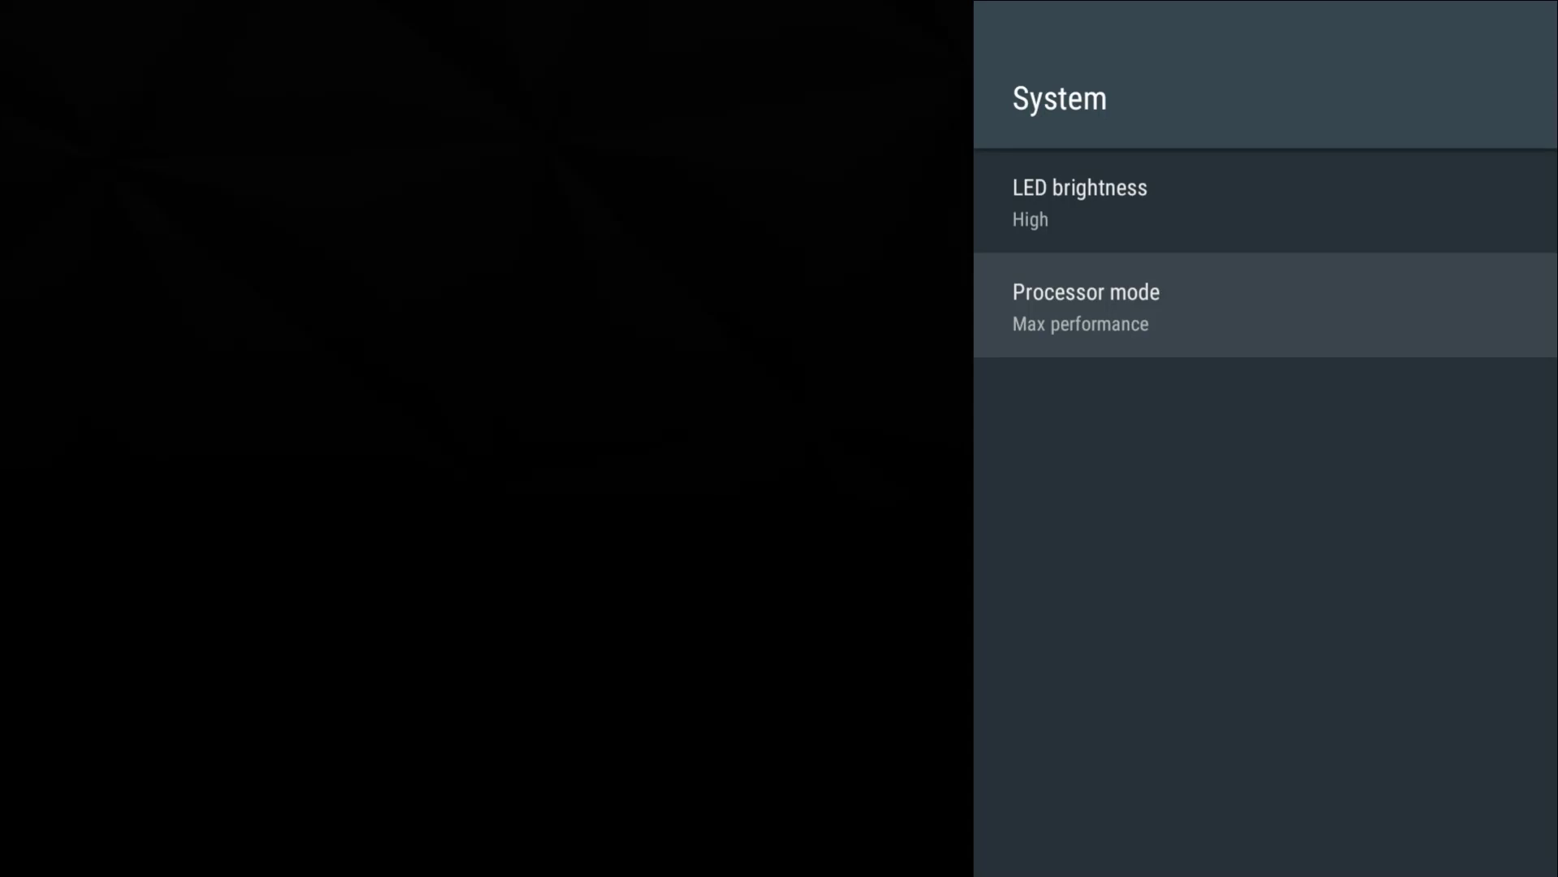
{"action": "key", "text": "Return"}
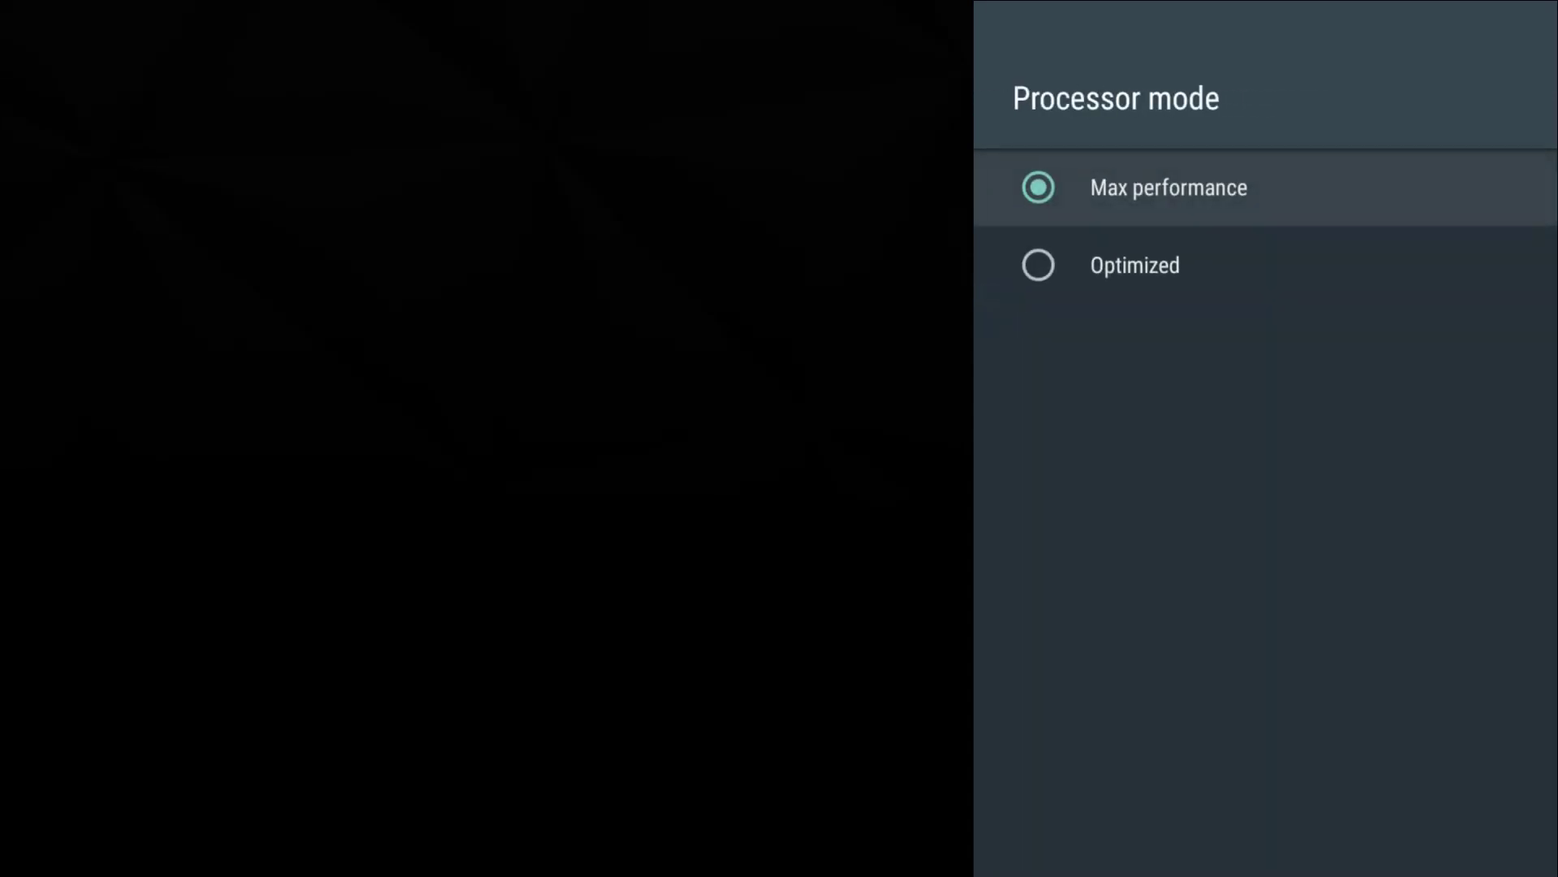
{"action": "key", "text": "Escape"}
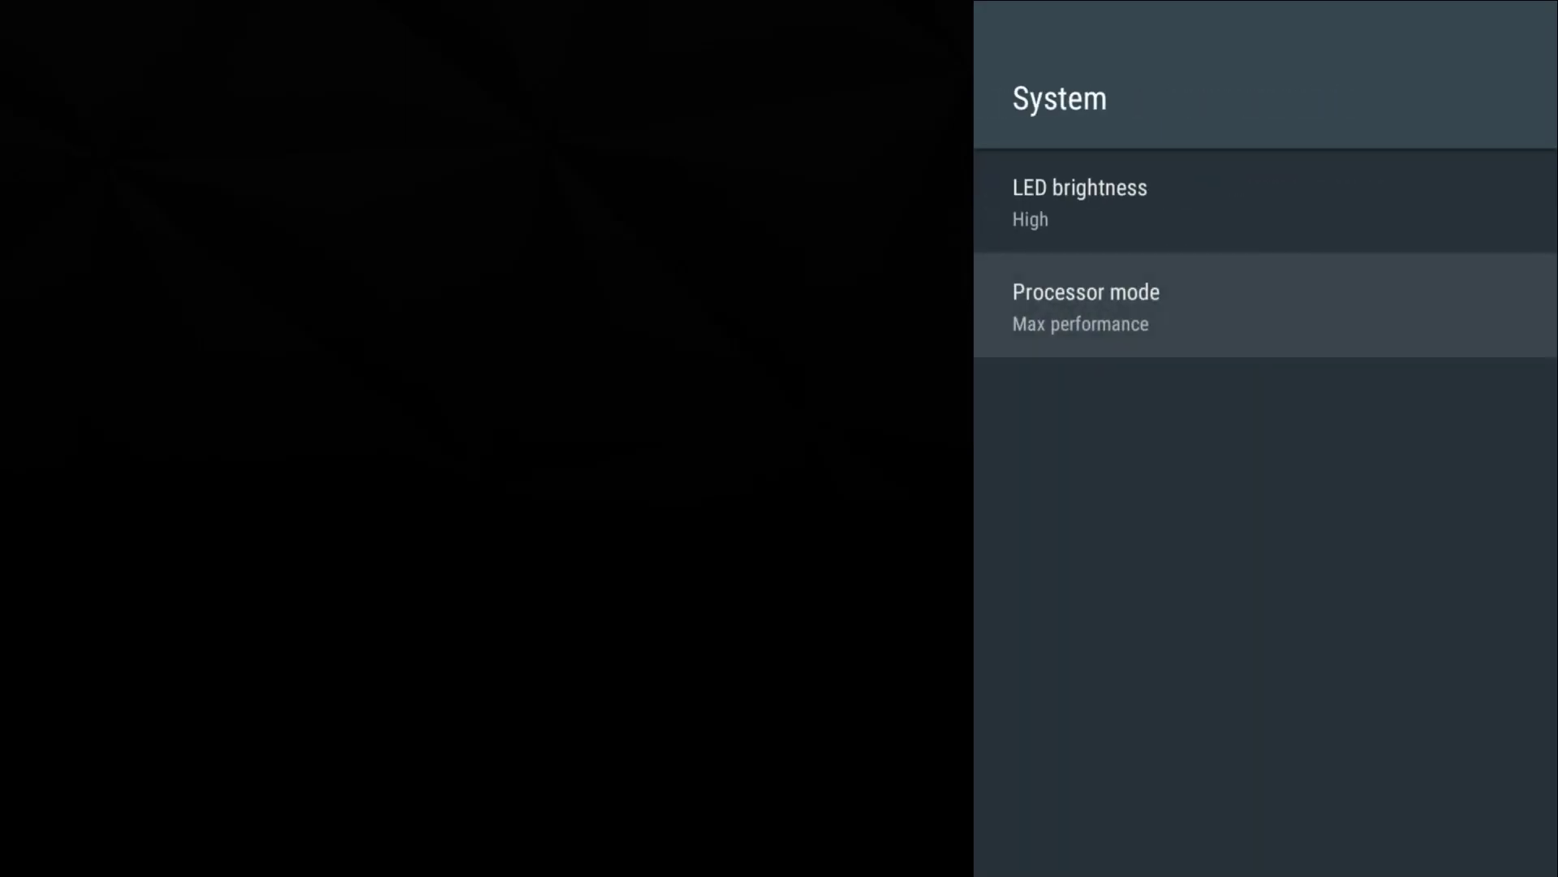
{"action": "key", "text": "Escape"}
- View the Apps settings with App permissions and the system apps list, and close them
{"action": "key", "text": "Down"}
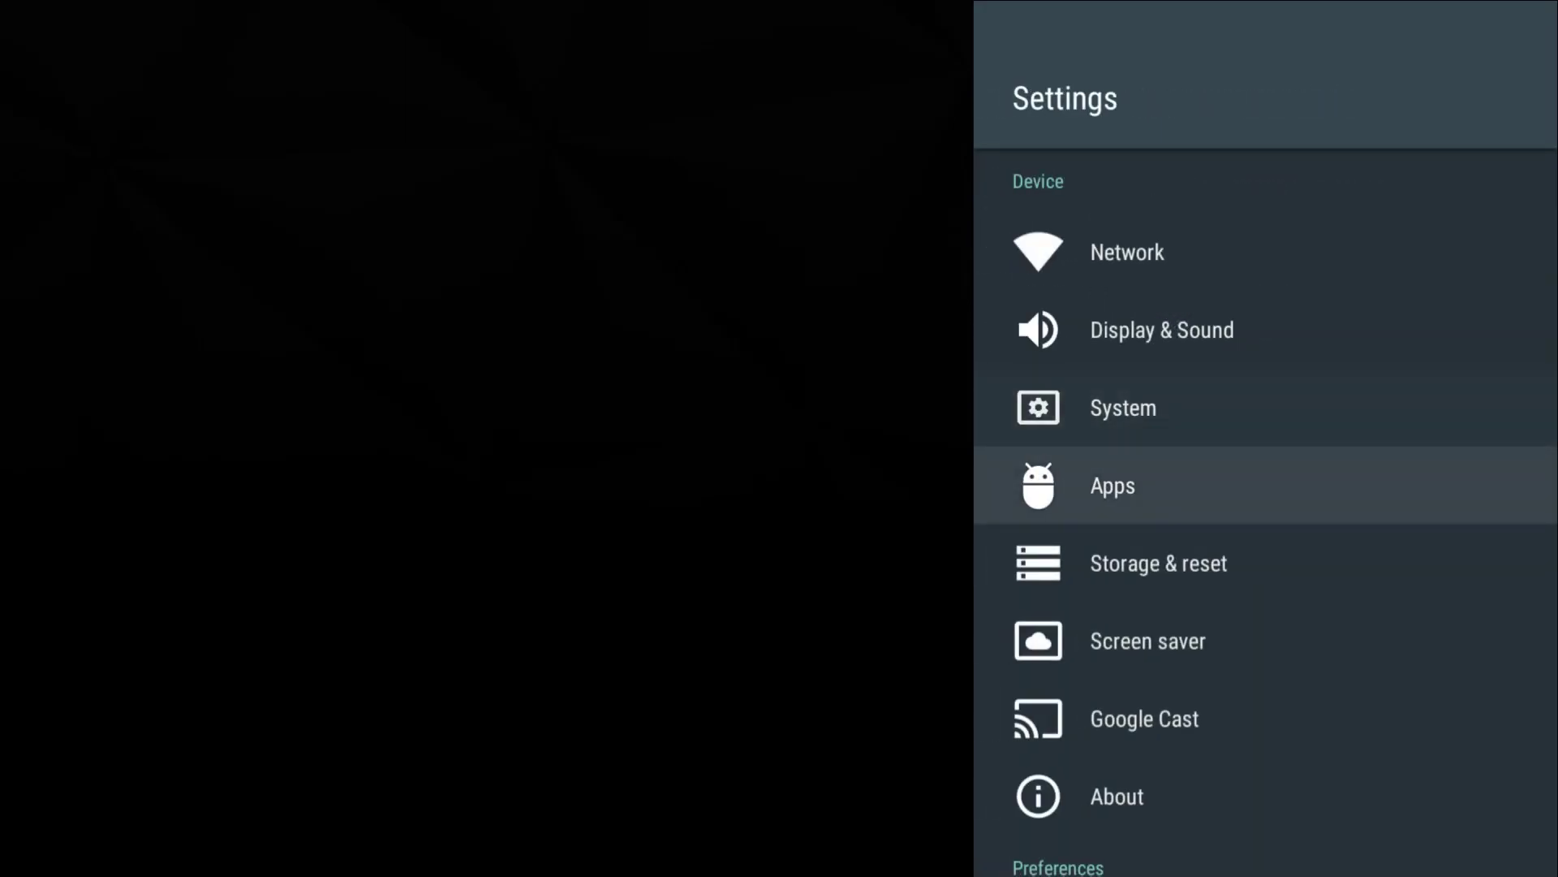
{"action": "key", "text": "Return"}
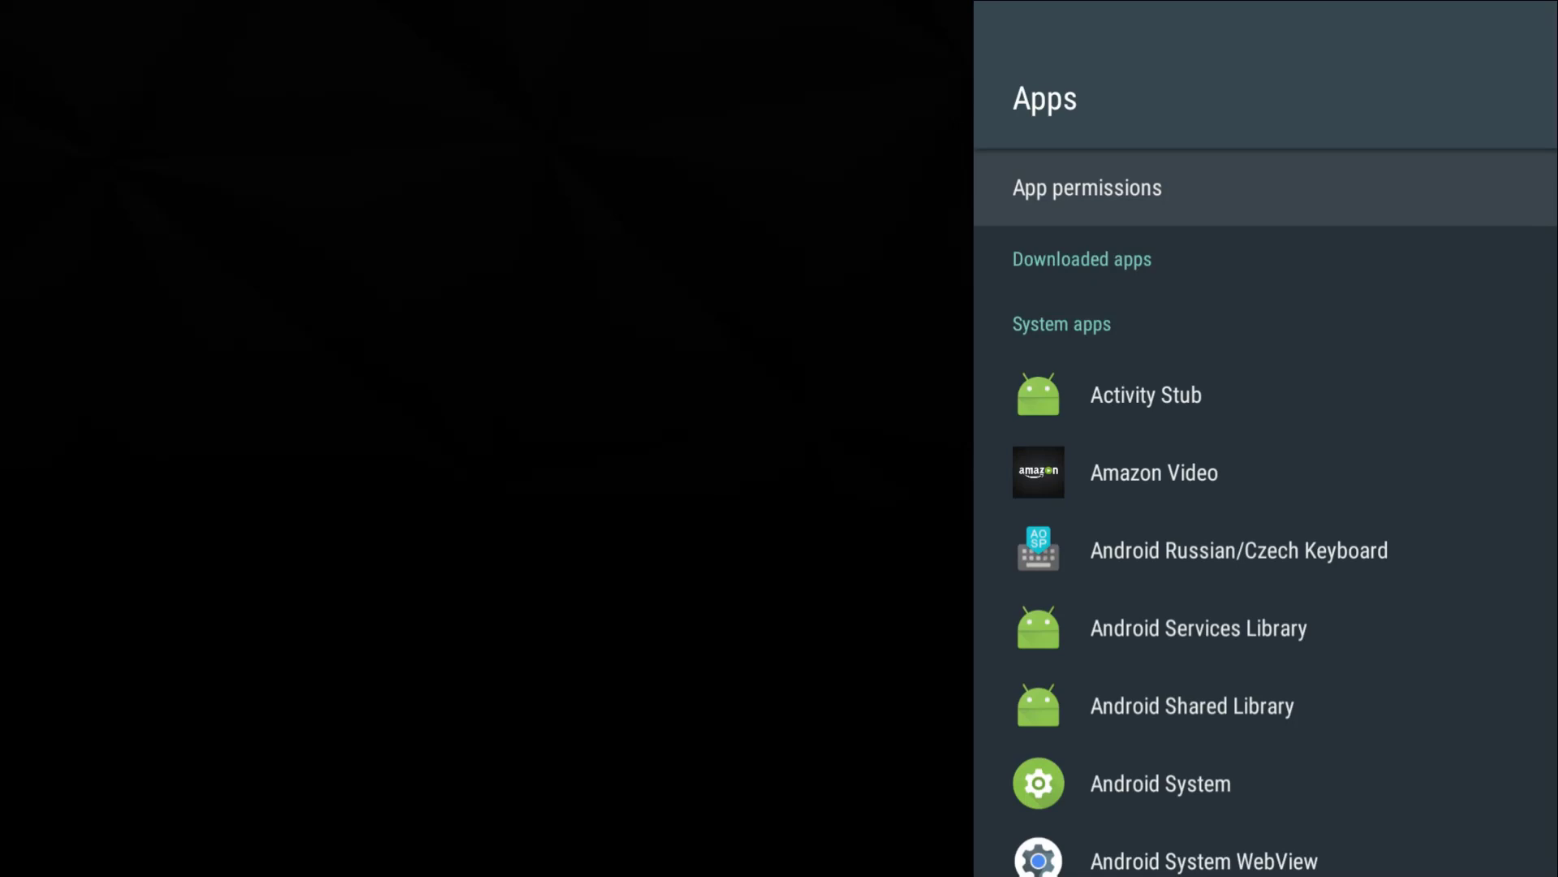
{"action": "key", "text": "Down"}
{"action": "key", "text": "Escape"}
- Go through the Storage & reset options, from Internal shared storage to Network Storage and Factory data reset, and leave the page
{"action": "key", "text": "Down"}
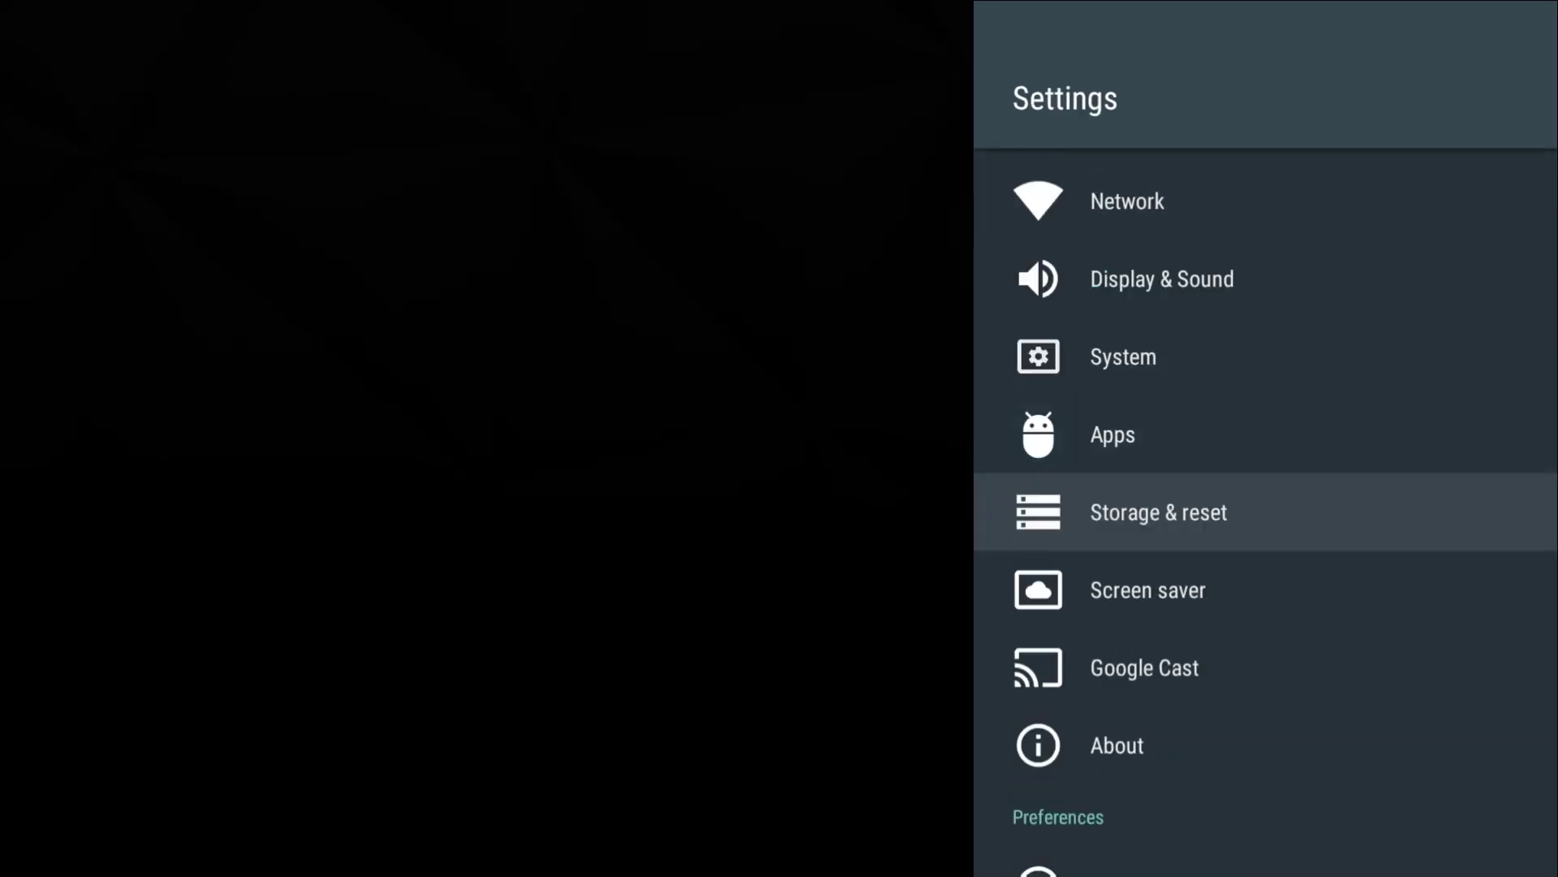
{"action": "key", "text": "Return"}
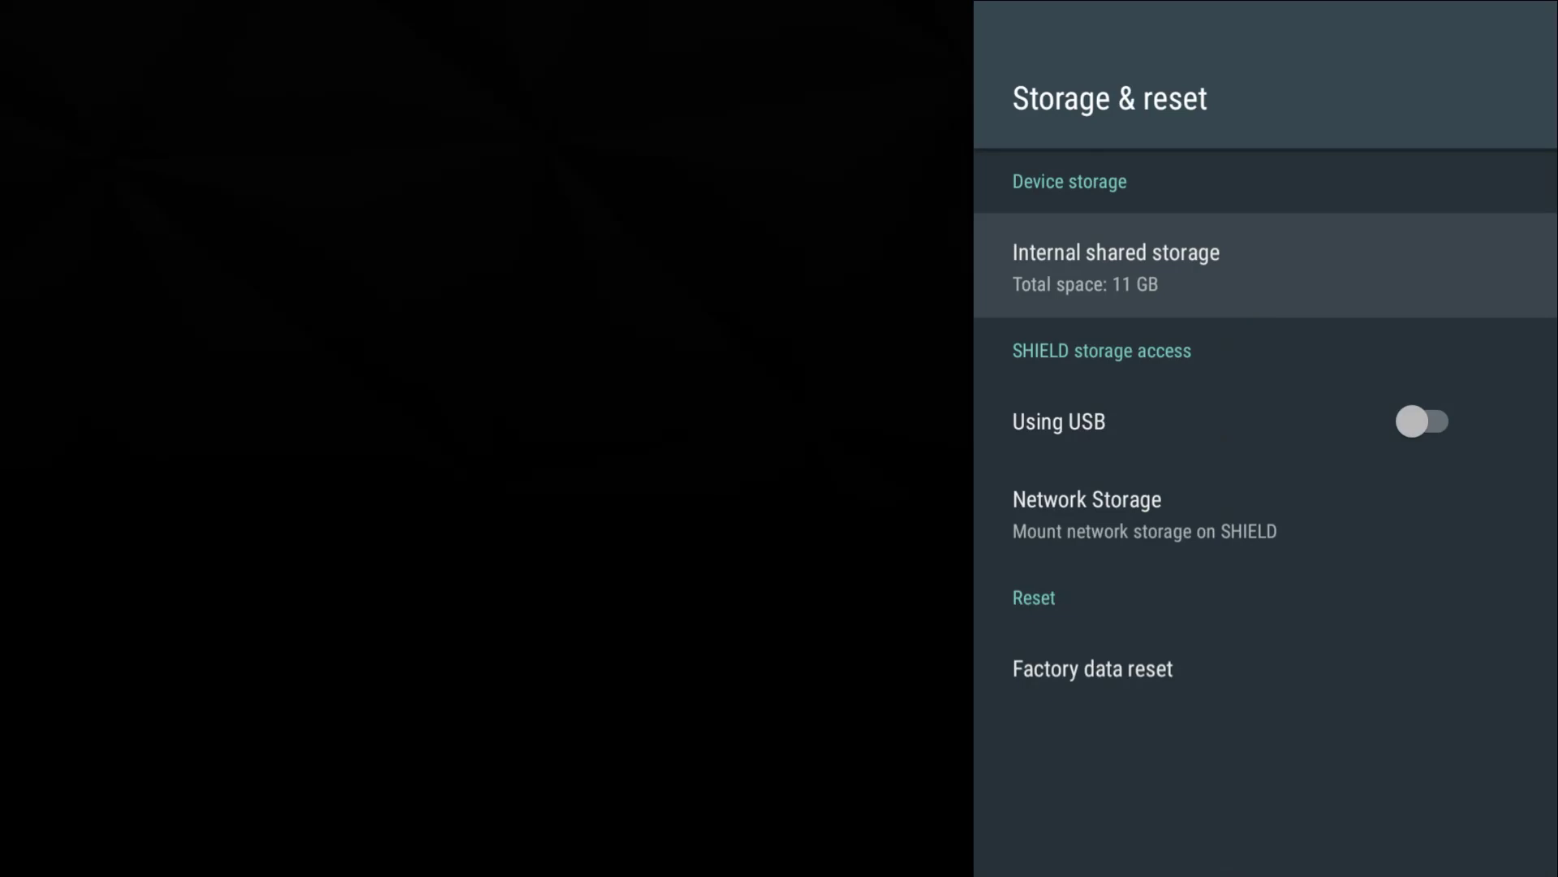
{"action": "key", "text": "Down"}
{"action": "key", "text": "Down"}
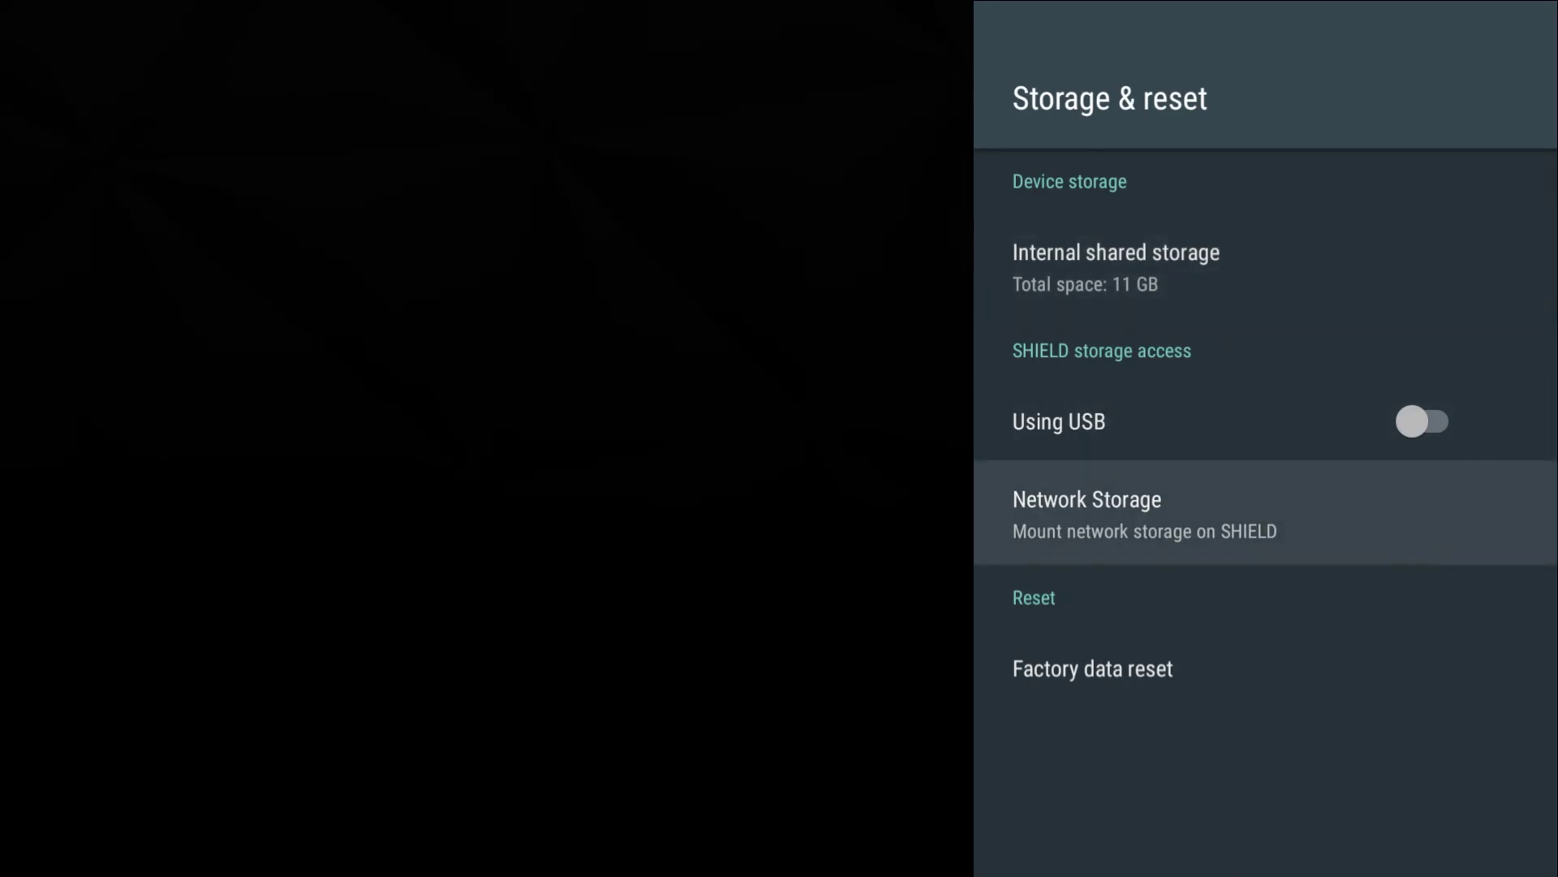
{"action": "key", "text": "Down"}
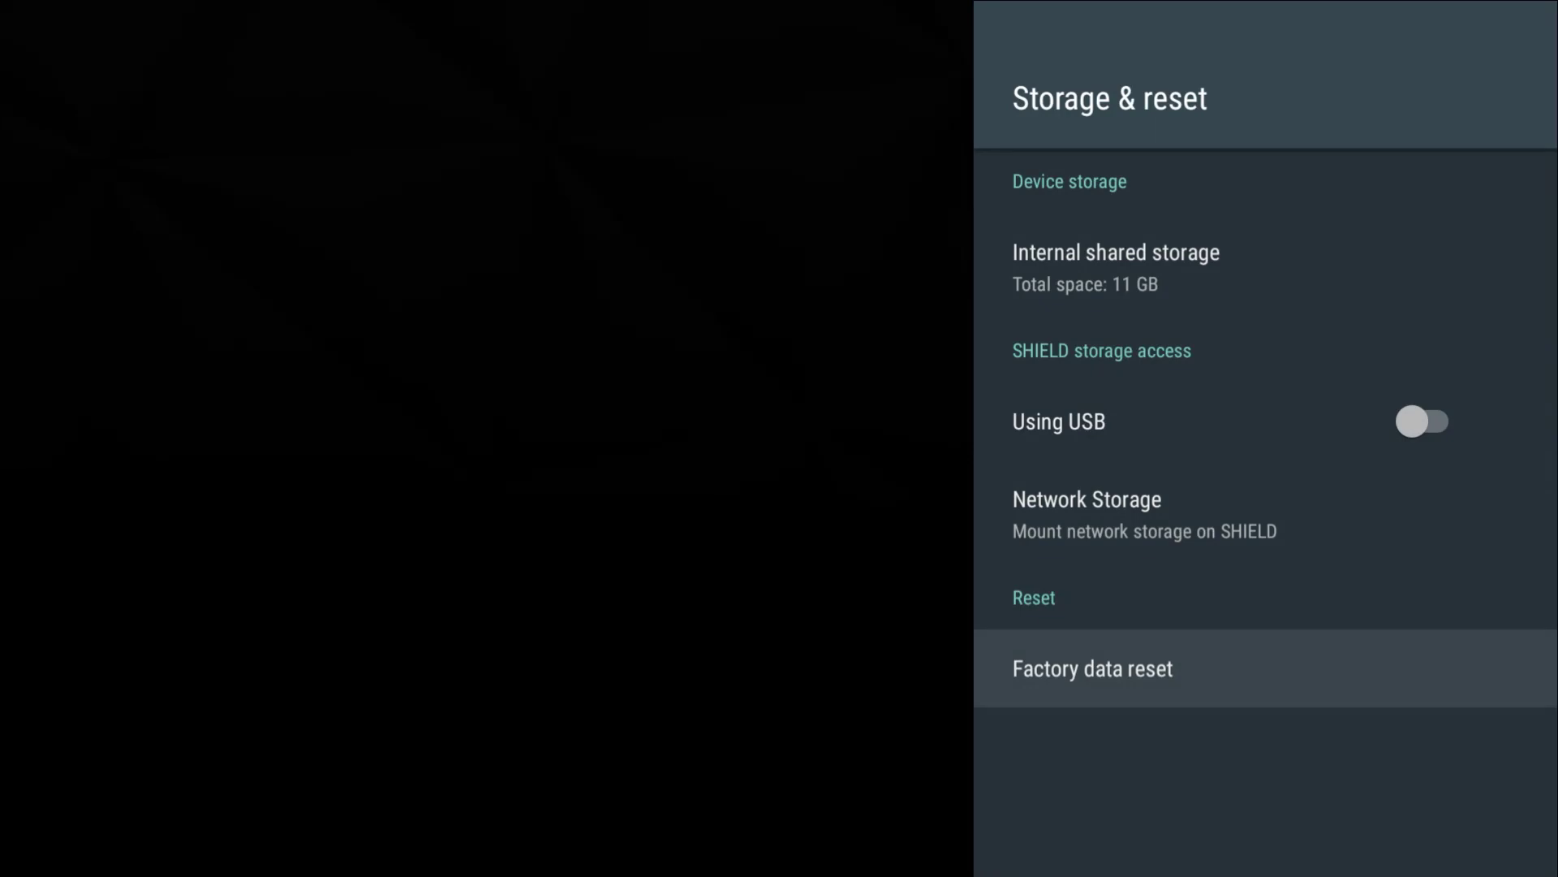
{"action": "key", "text": "Escape"}
- Review all Screen saver options, including the start delay, sleep timer, Start now, Sleep now and Stay Awake on Music, and leave the page
{"action": "key", "text": "Down"}
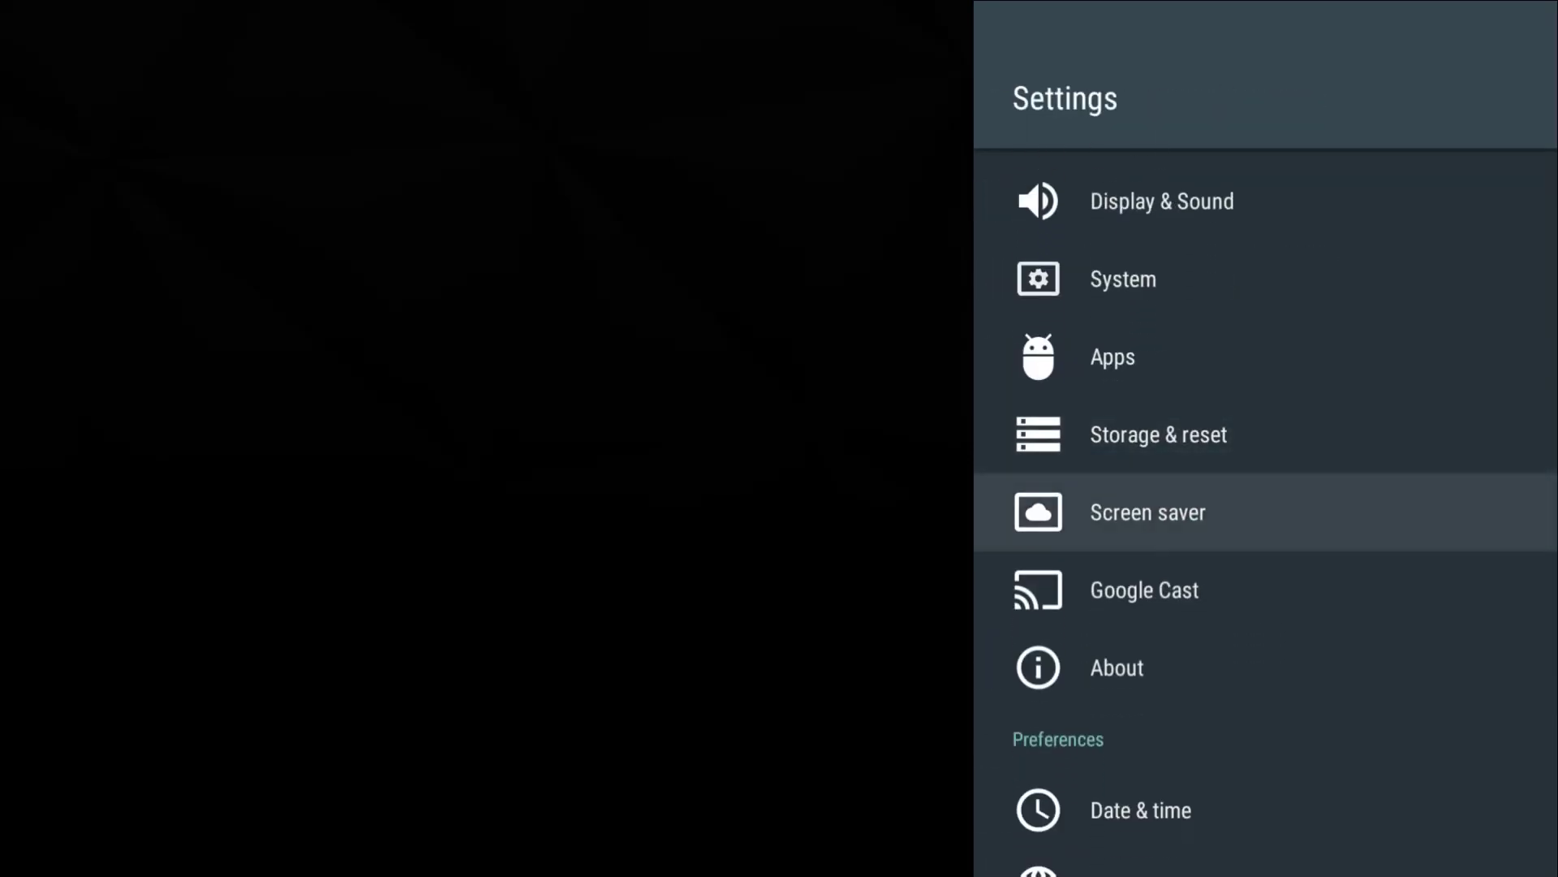
{"action": "key", "text": "Return"}
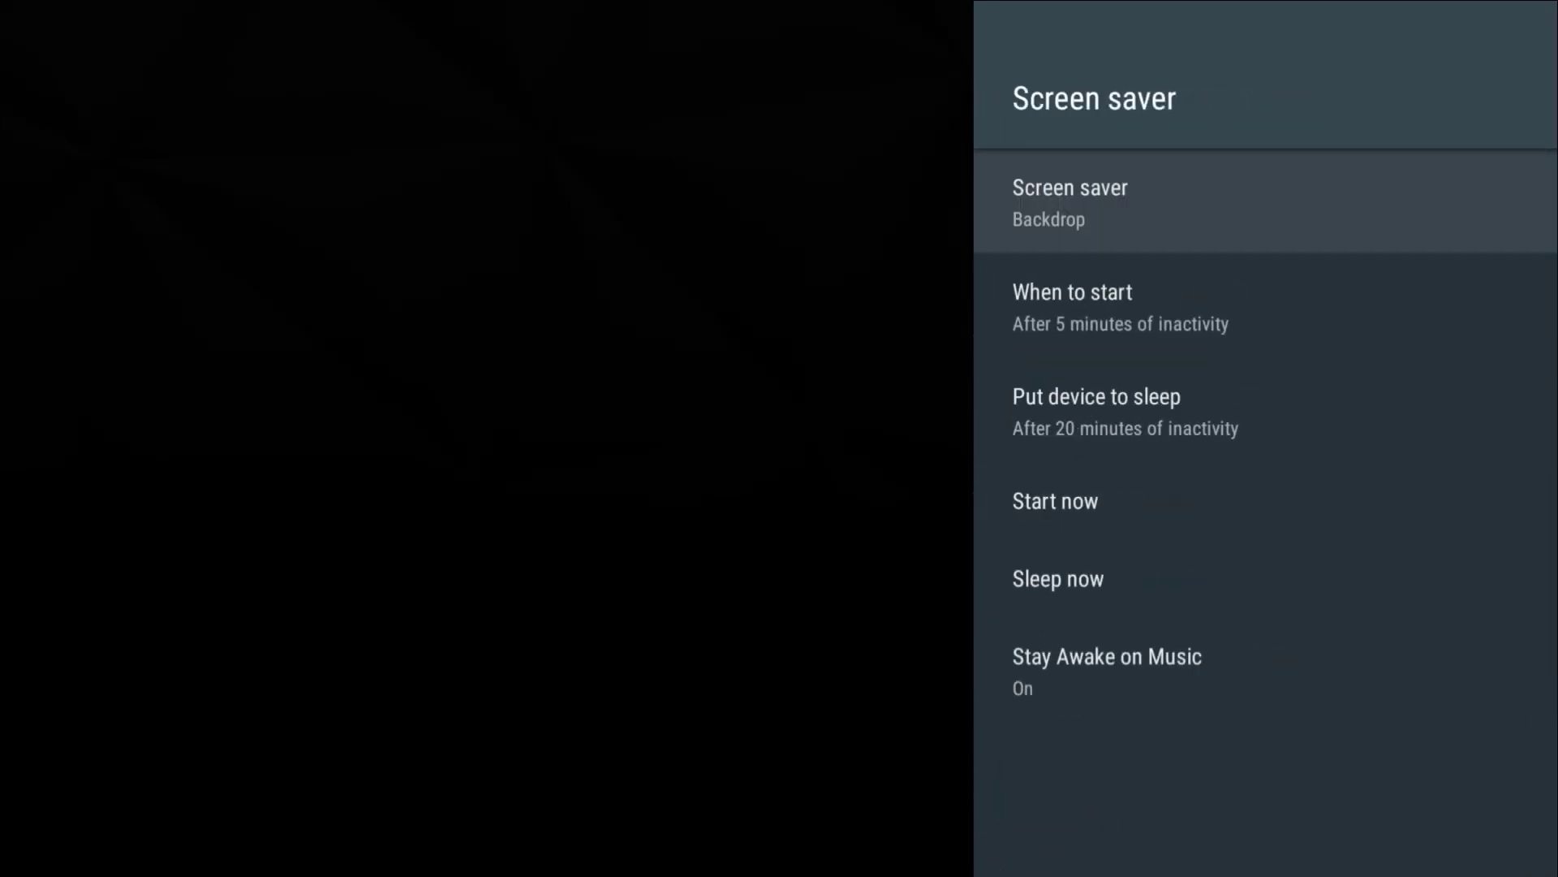
{"action": "key", "text": "Down"}
{"action": "key", "text": "Down"}
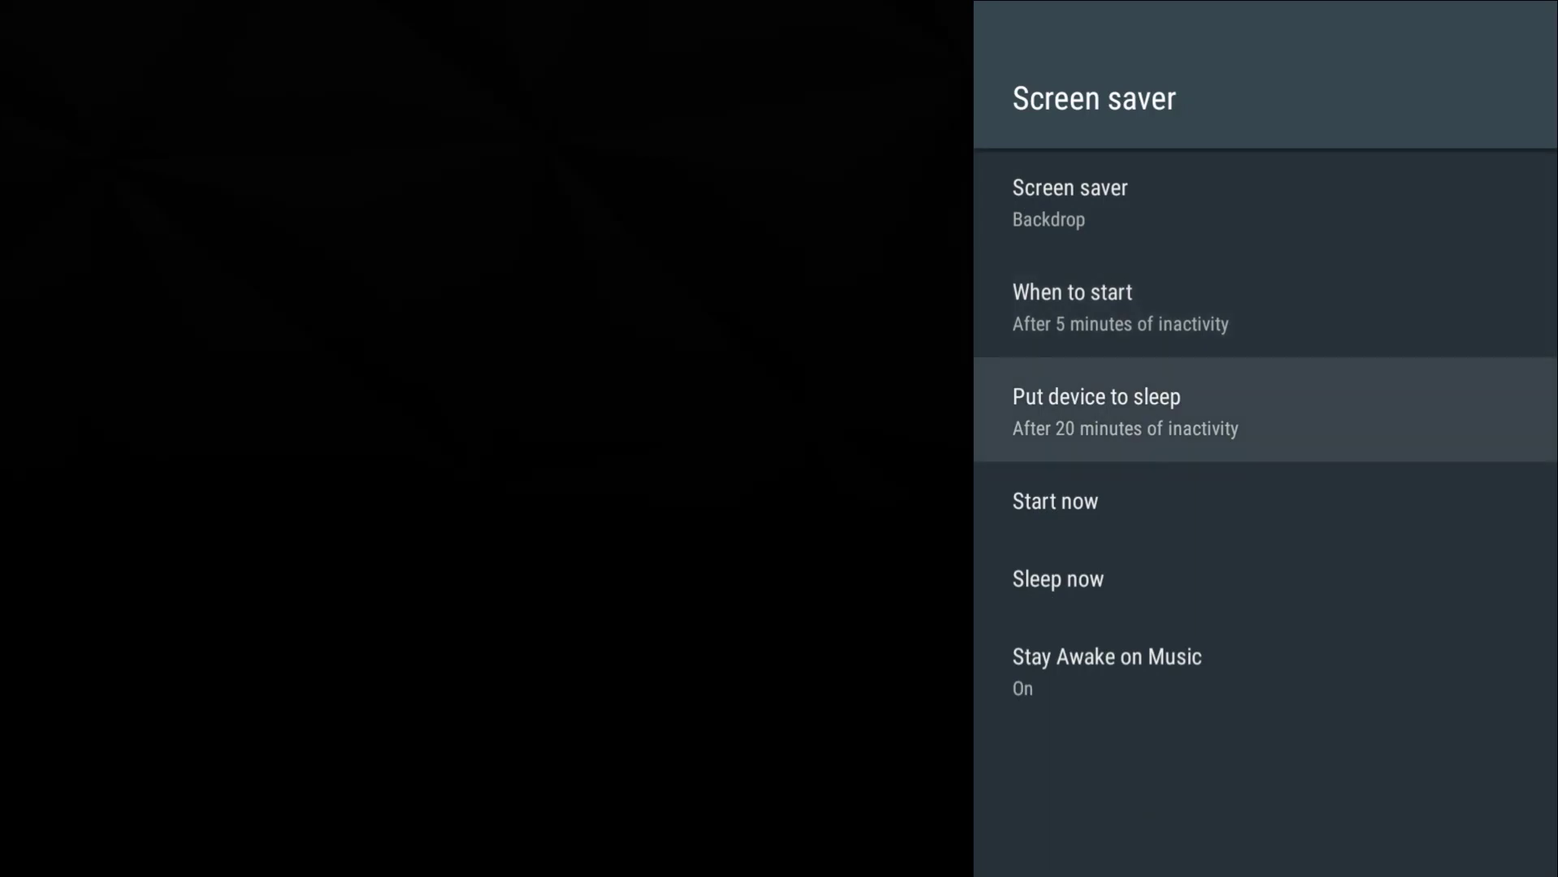
{"action": "key", "text": "Down"}
{"action": "key", "text": "Down"}
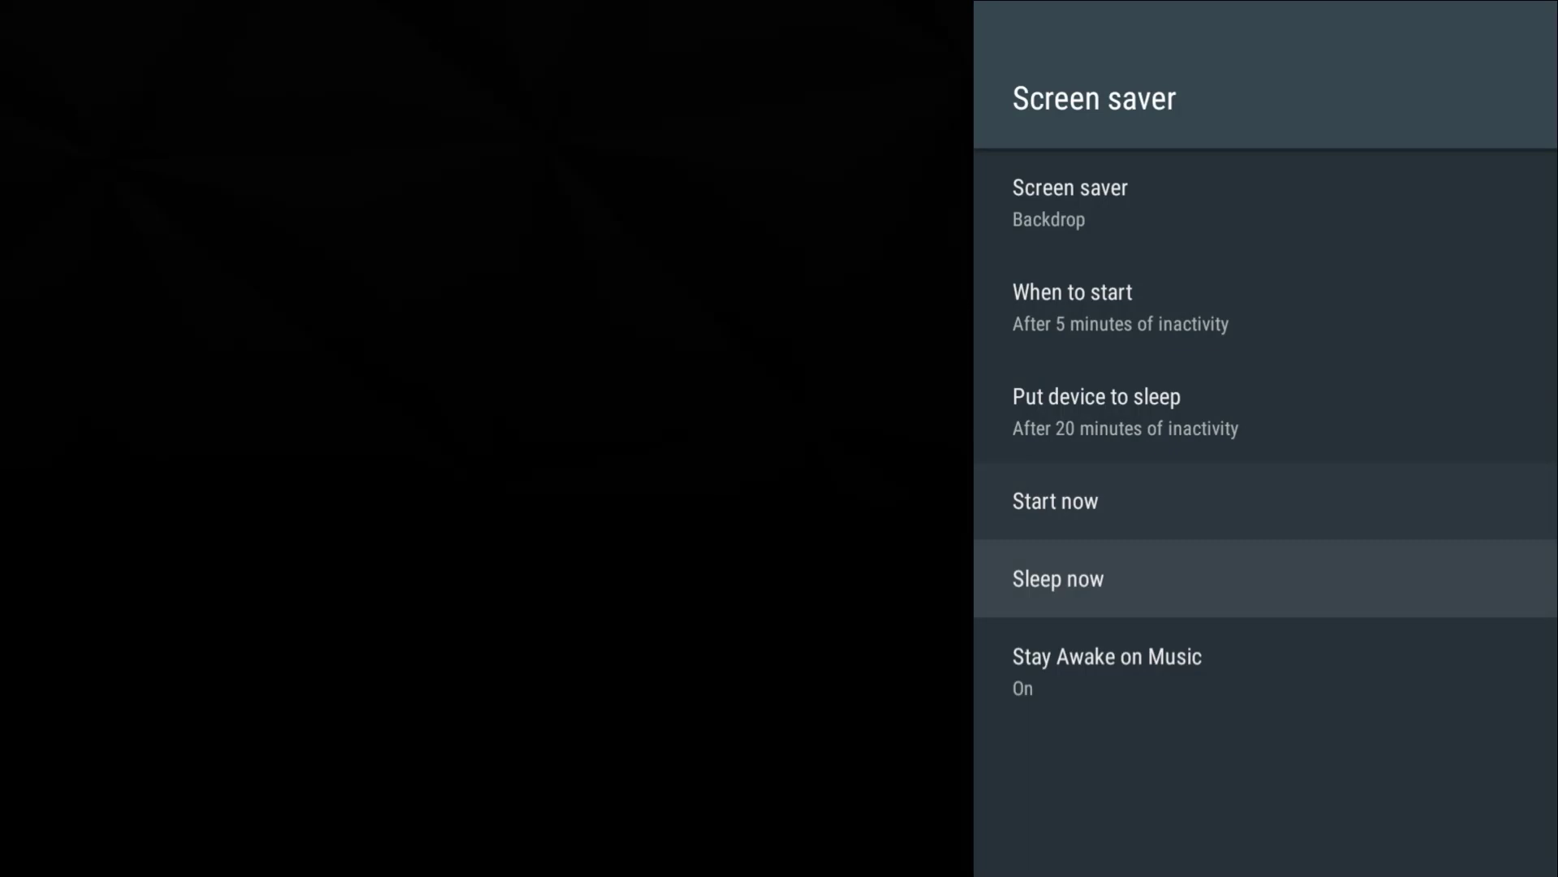
{"action": "key", "text": "Down"}
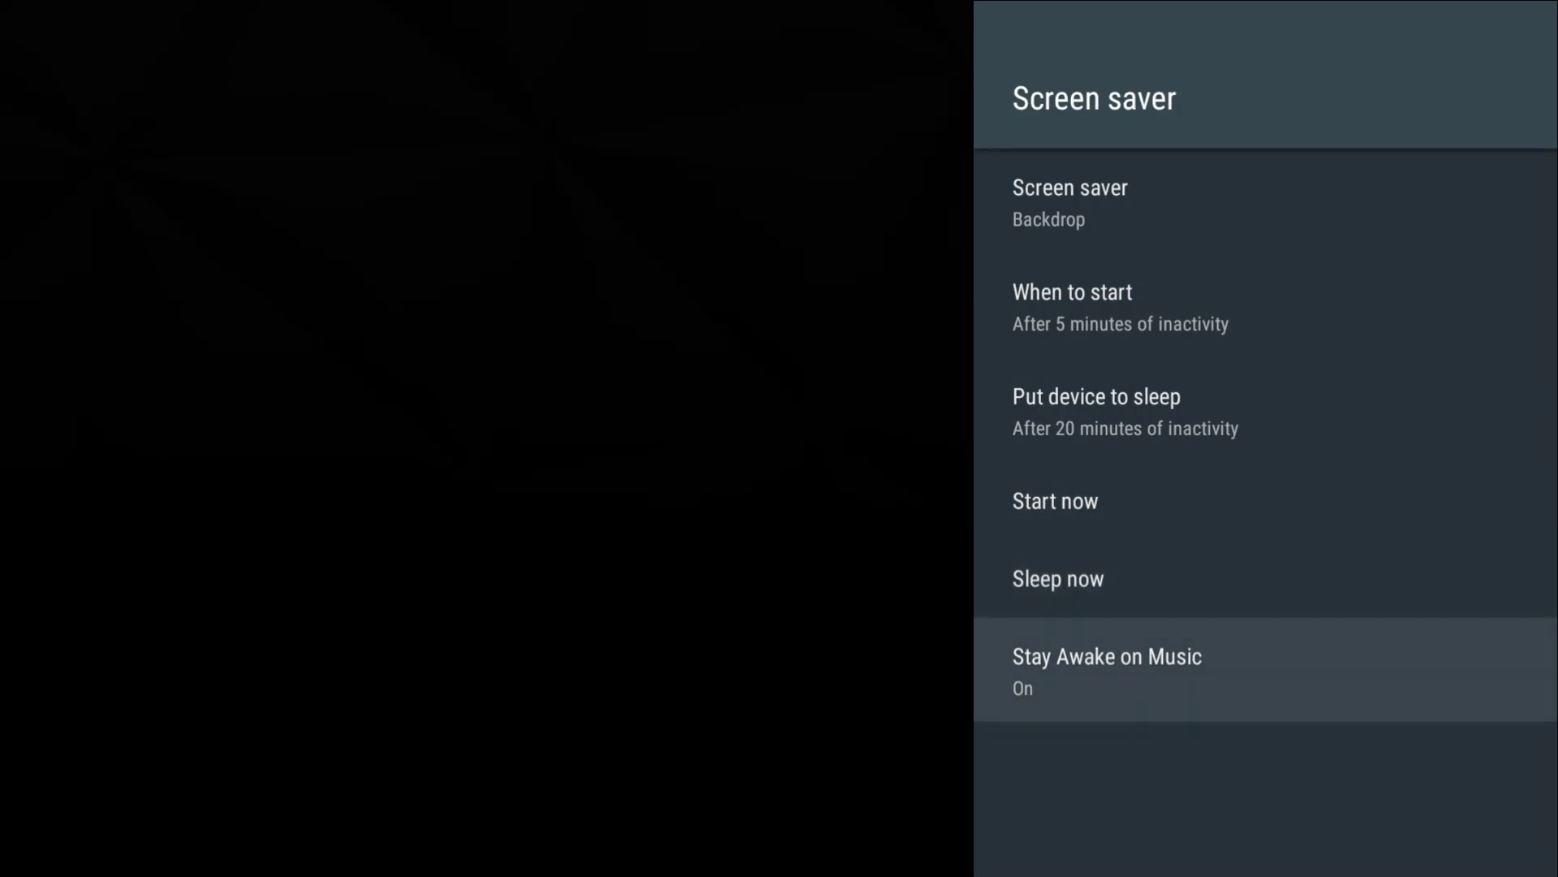
{"action": "key", "text": "Up"}
{"action": "key", "text": "Up"}
{"action": "key", "text": "Up"}
{"action": "key", "text": "Up"}
{"action": "key", "text": "Up"}
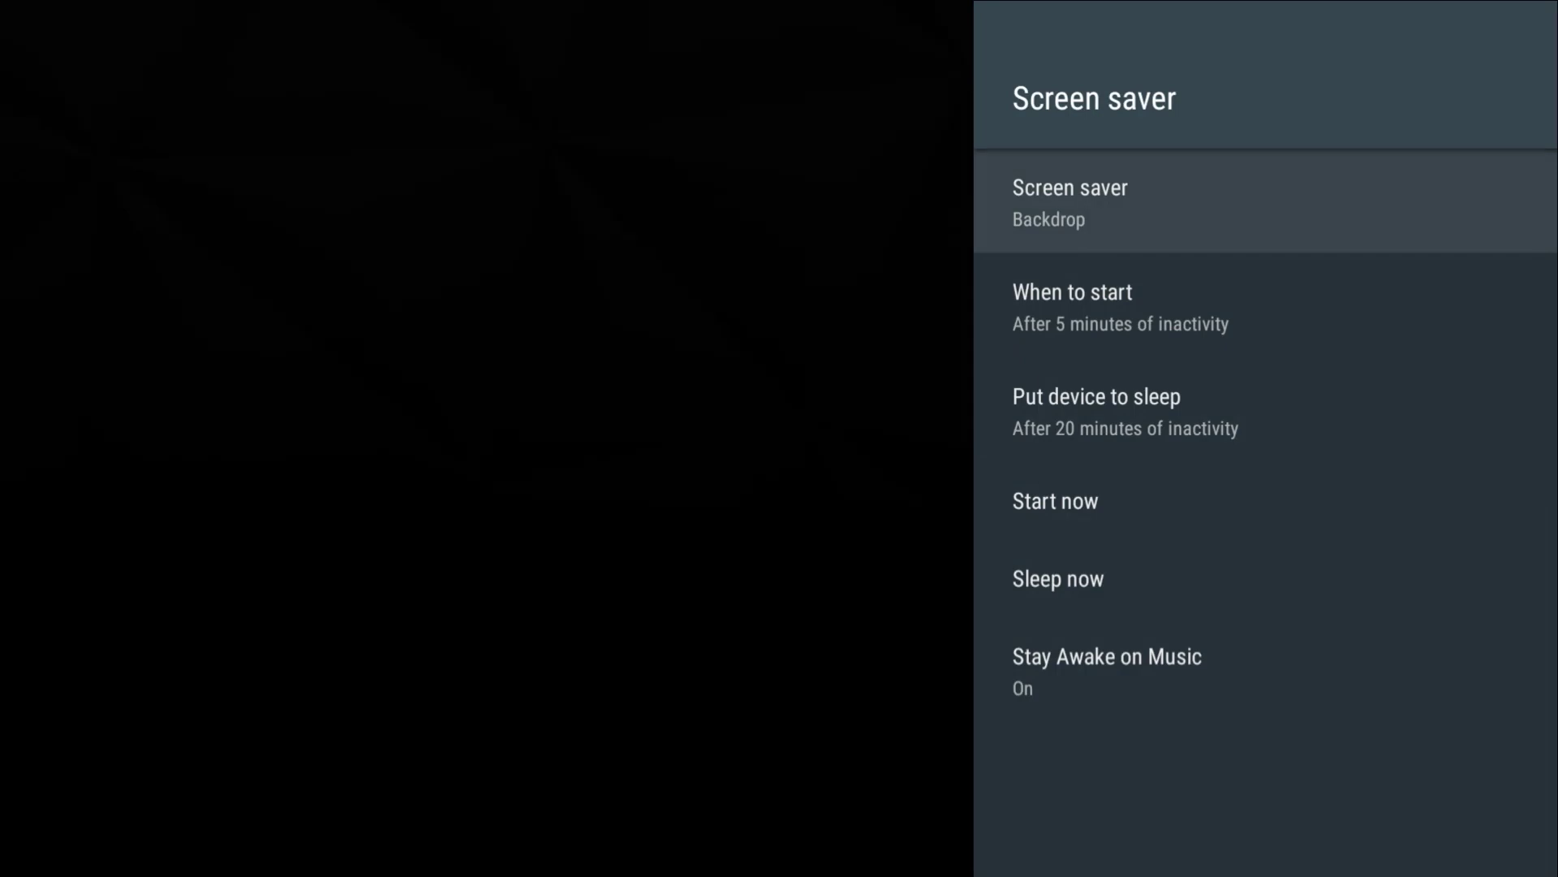
{"action": "key", "text": "Escape"}
- Open the About page of the device settings
{"action": "key", "text": "Down"}
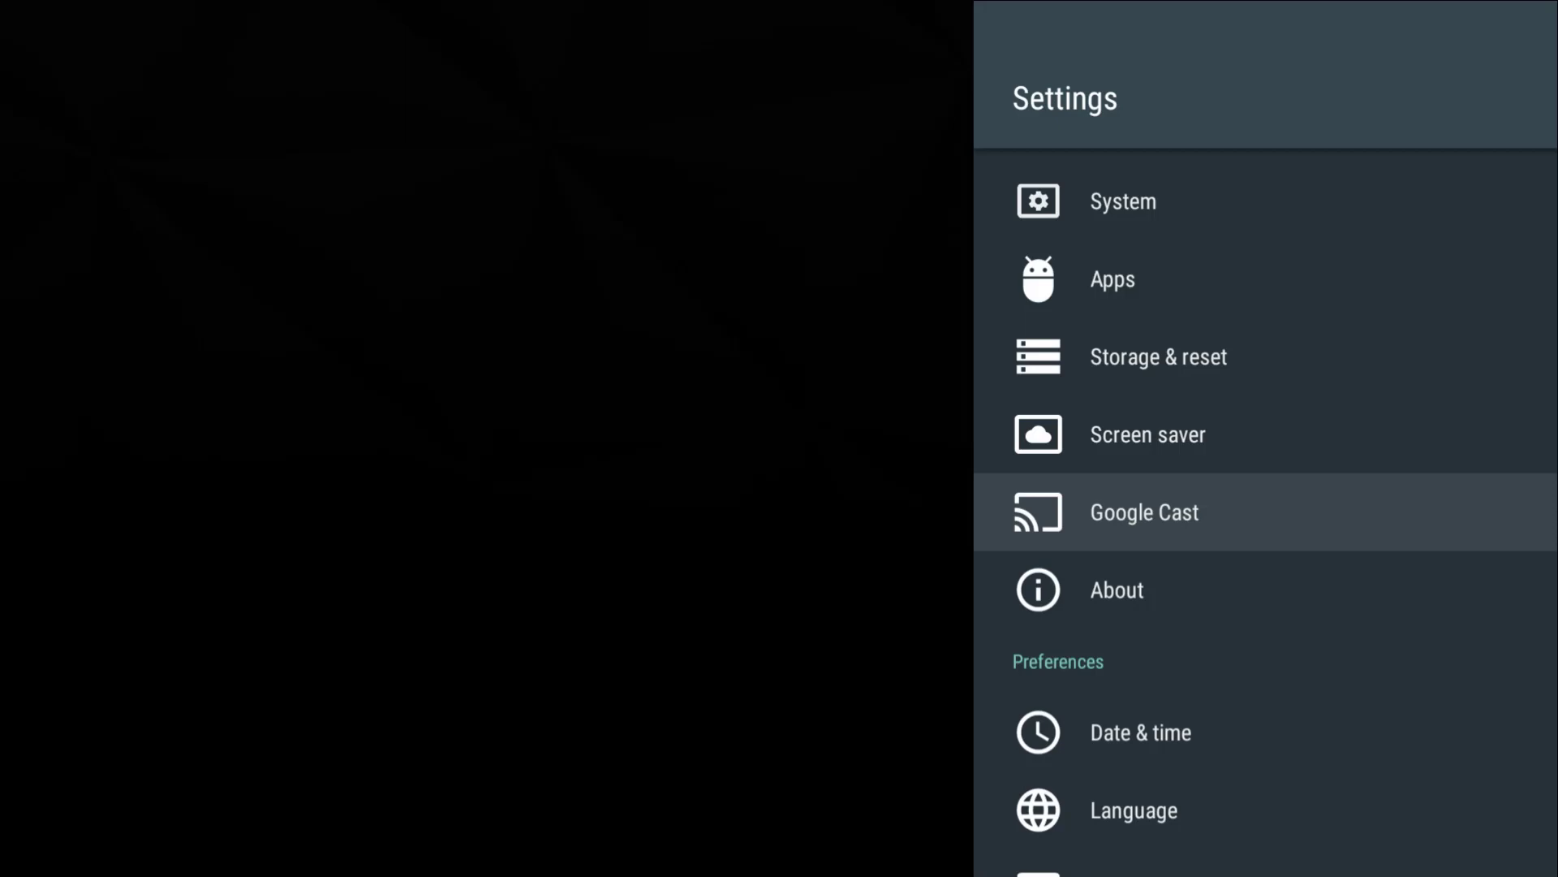
{"action": "key", "text": "Down"}
{"action": "key", "text": "Return"}
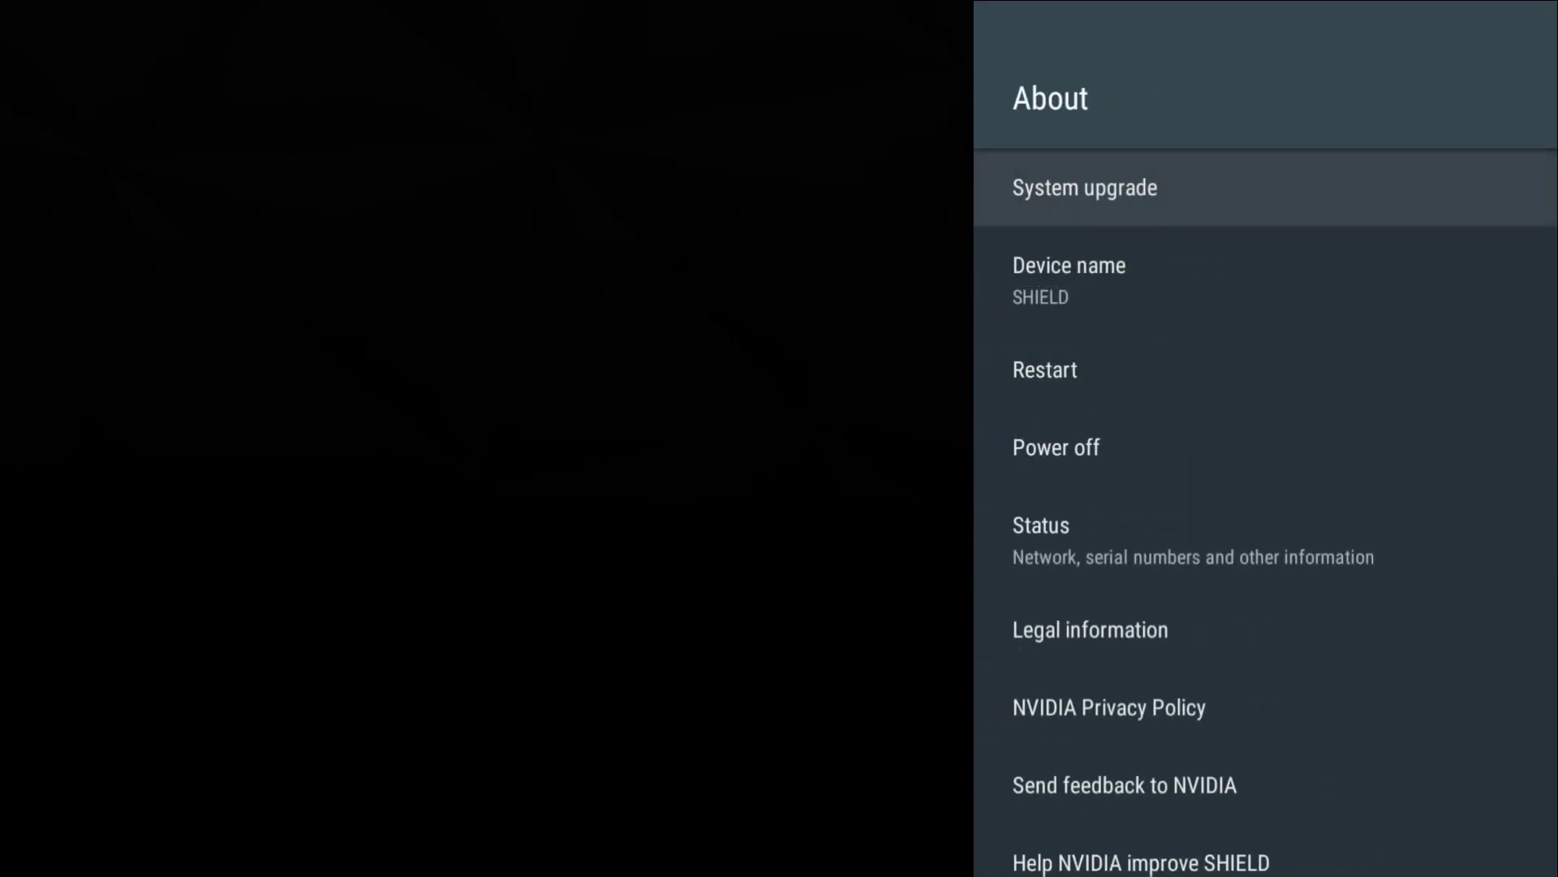
- View the System upgrade options, including the Check for upgrade page and When an upgrade is available, and return to About
{"action": "key", "text": "Down"}
{"action": "key", "text": "Up"}
{"action": "key", "text": "Return"}
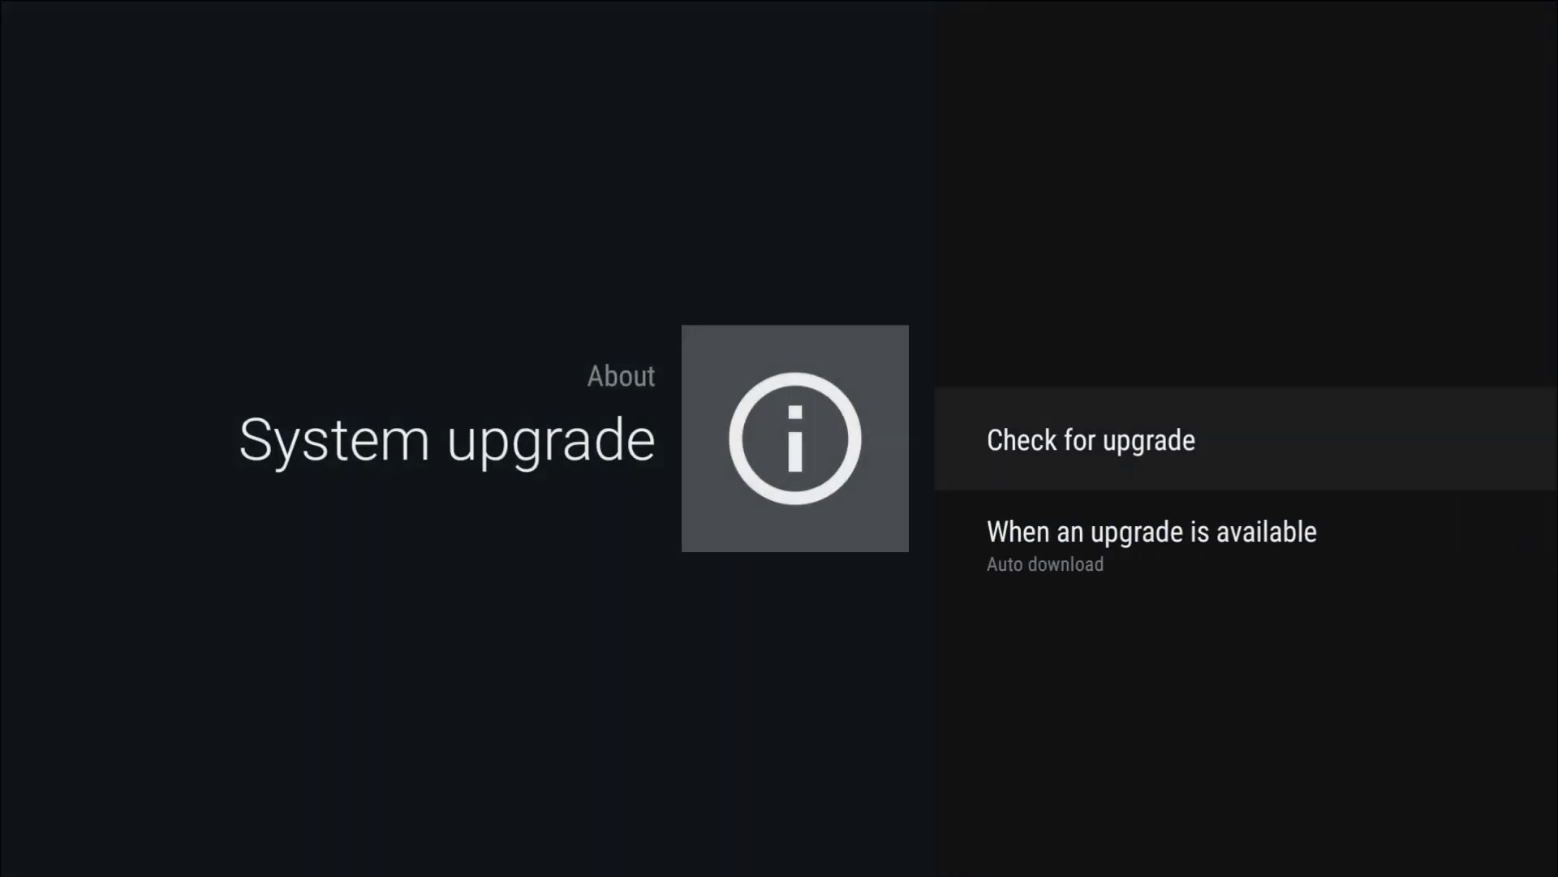
{"action": "key", "text": "Return"}
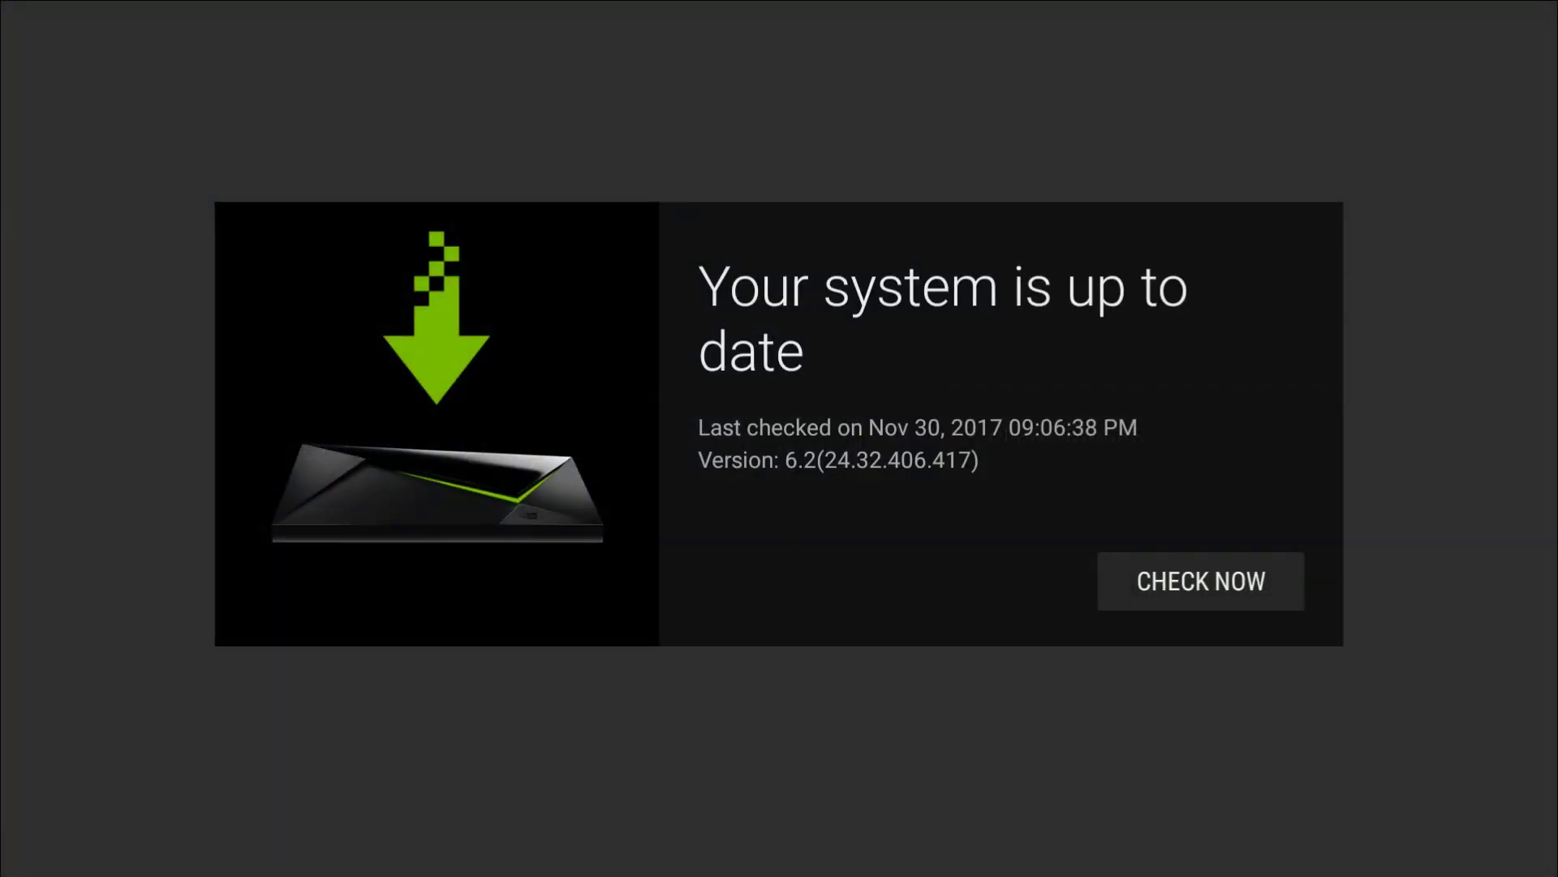
{"action": "key", "text": "Escape"}
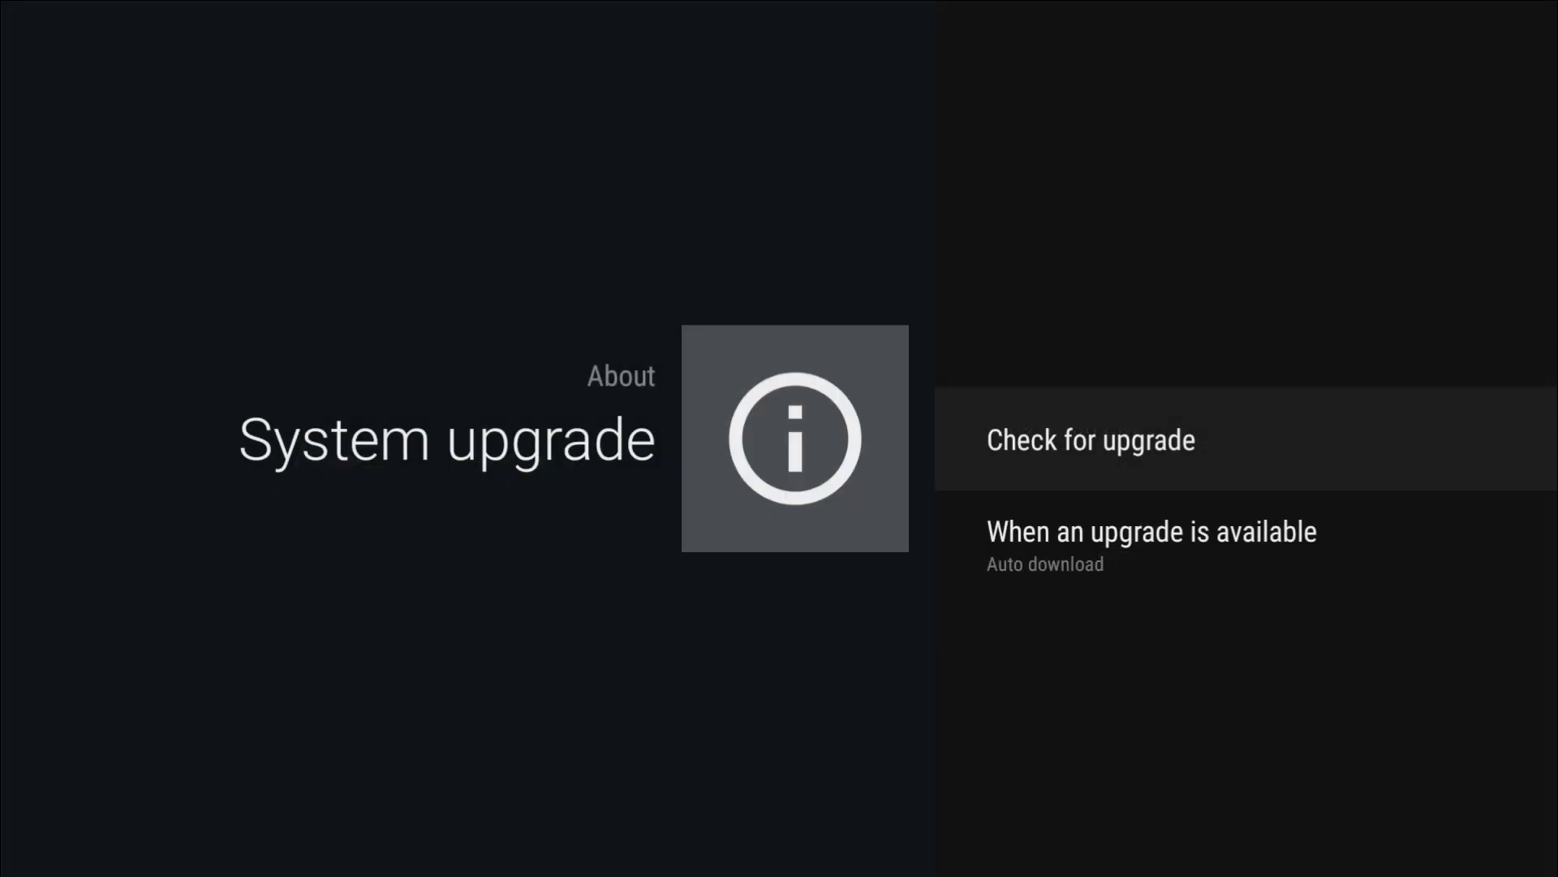
{"action": "key", "text": "Down"}
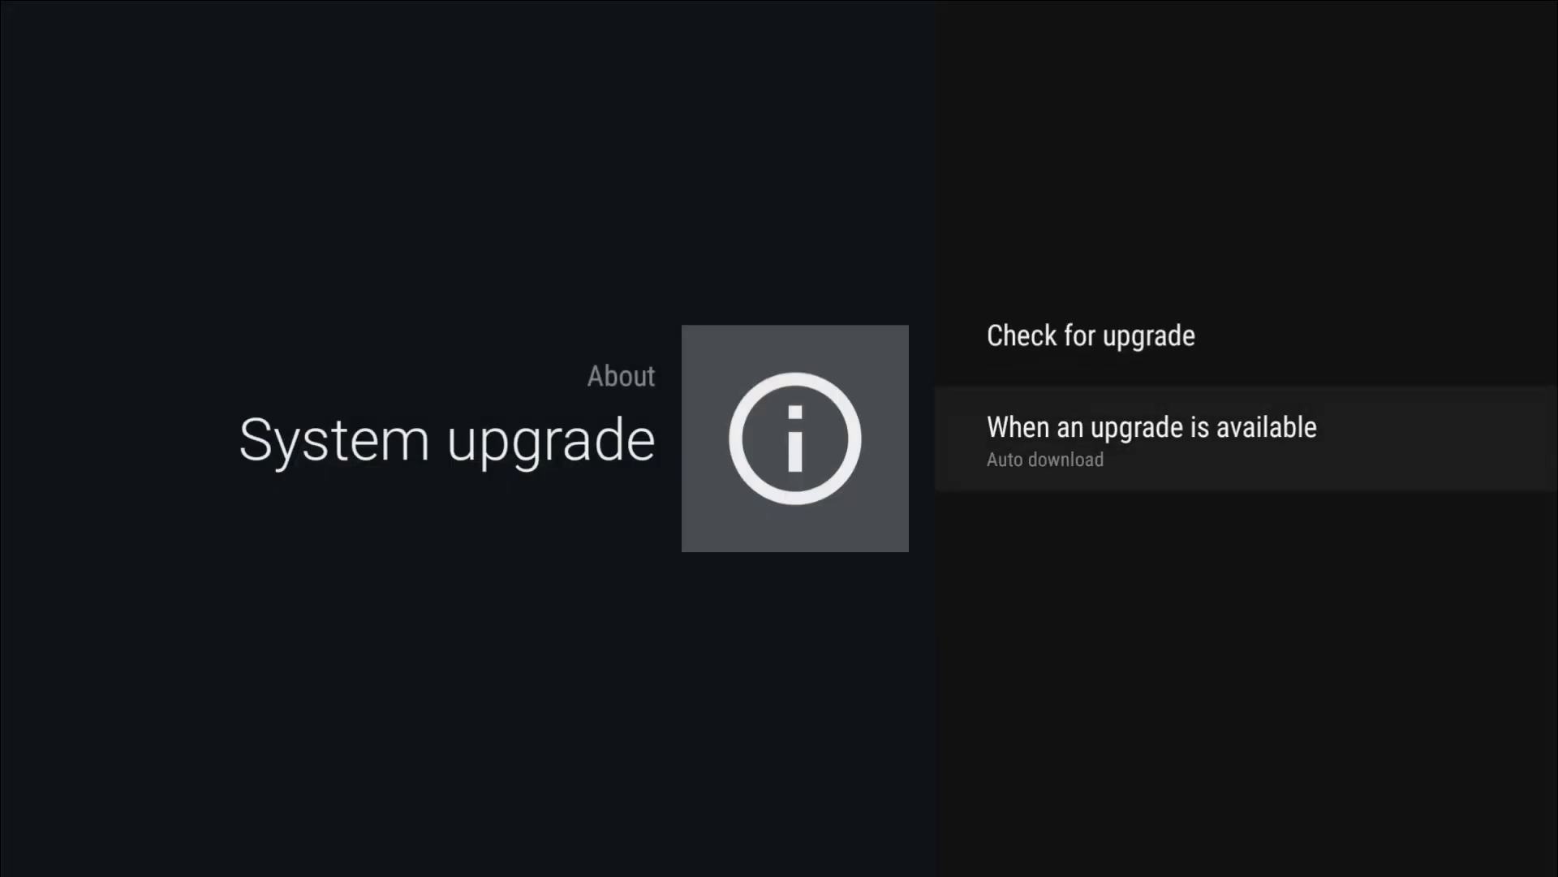
{"action": "key", "text": "Escape"}
- Review the remaining About entries, from Device name to SHIELD Android TV SW Version, and leave the page
{"action": "key", "text": "Down"}
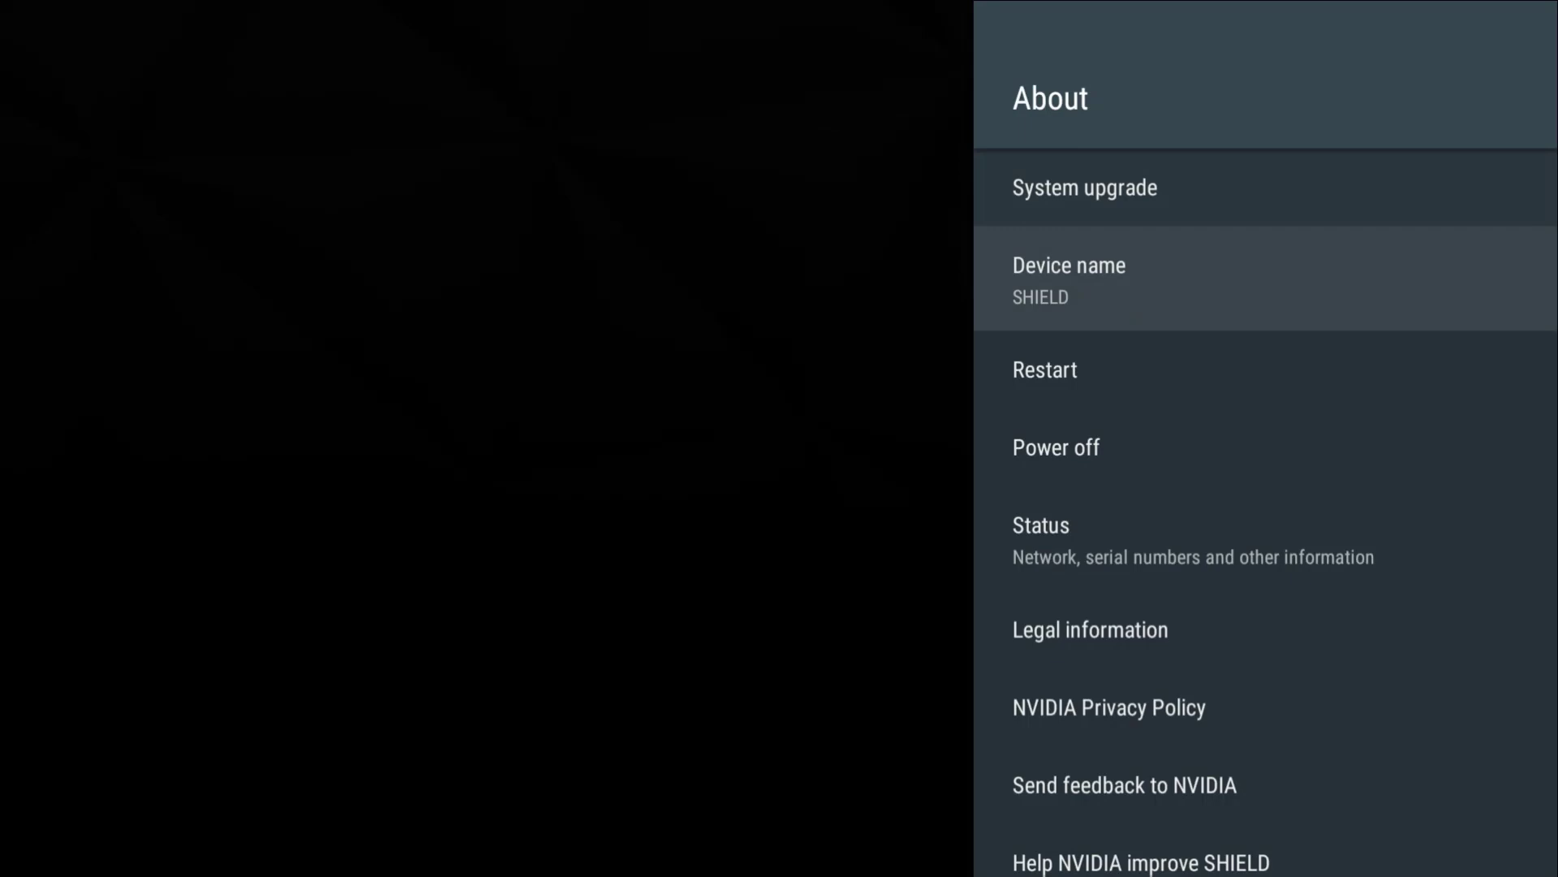
{"action": "key", "text": "Down"}
{"action": "key", "text": "Down"}
{"action": "key", "text": "Down"}
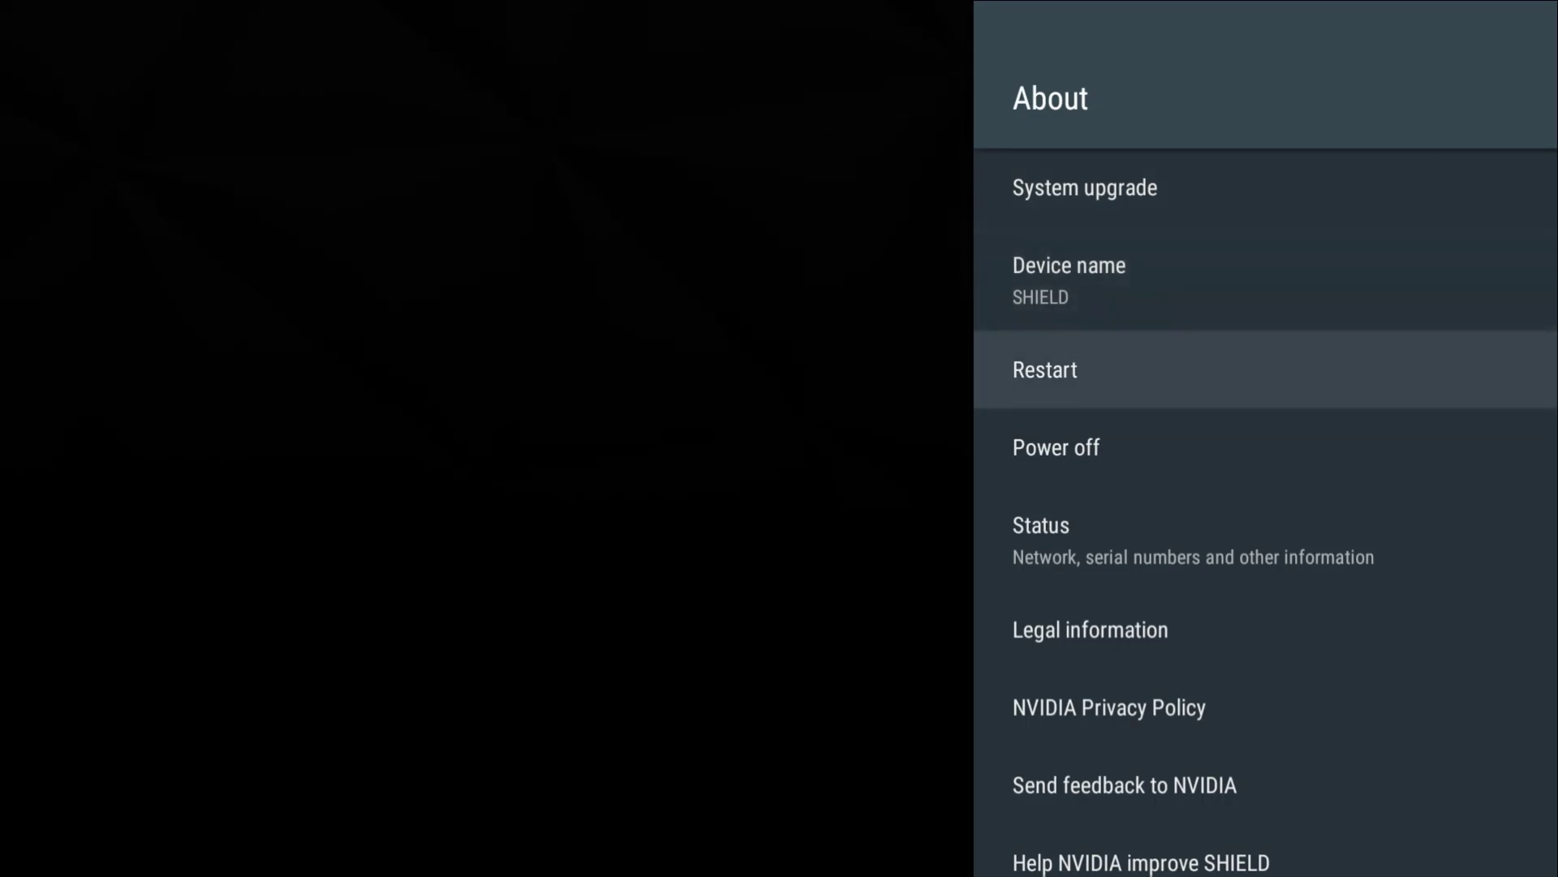
{"action": "key", "text": "Down"}
{"action": "key", "text": "Down"}
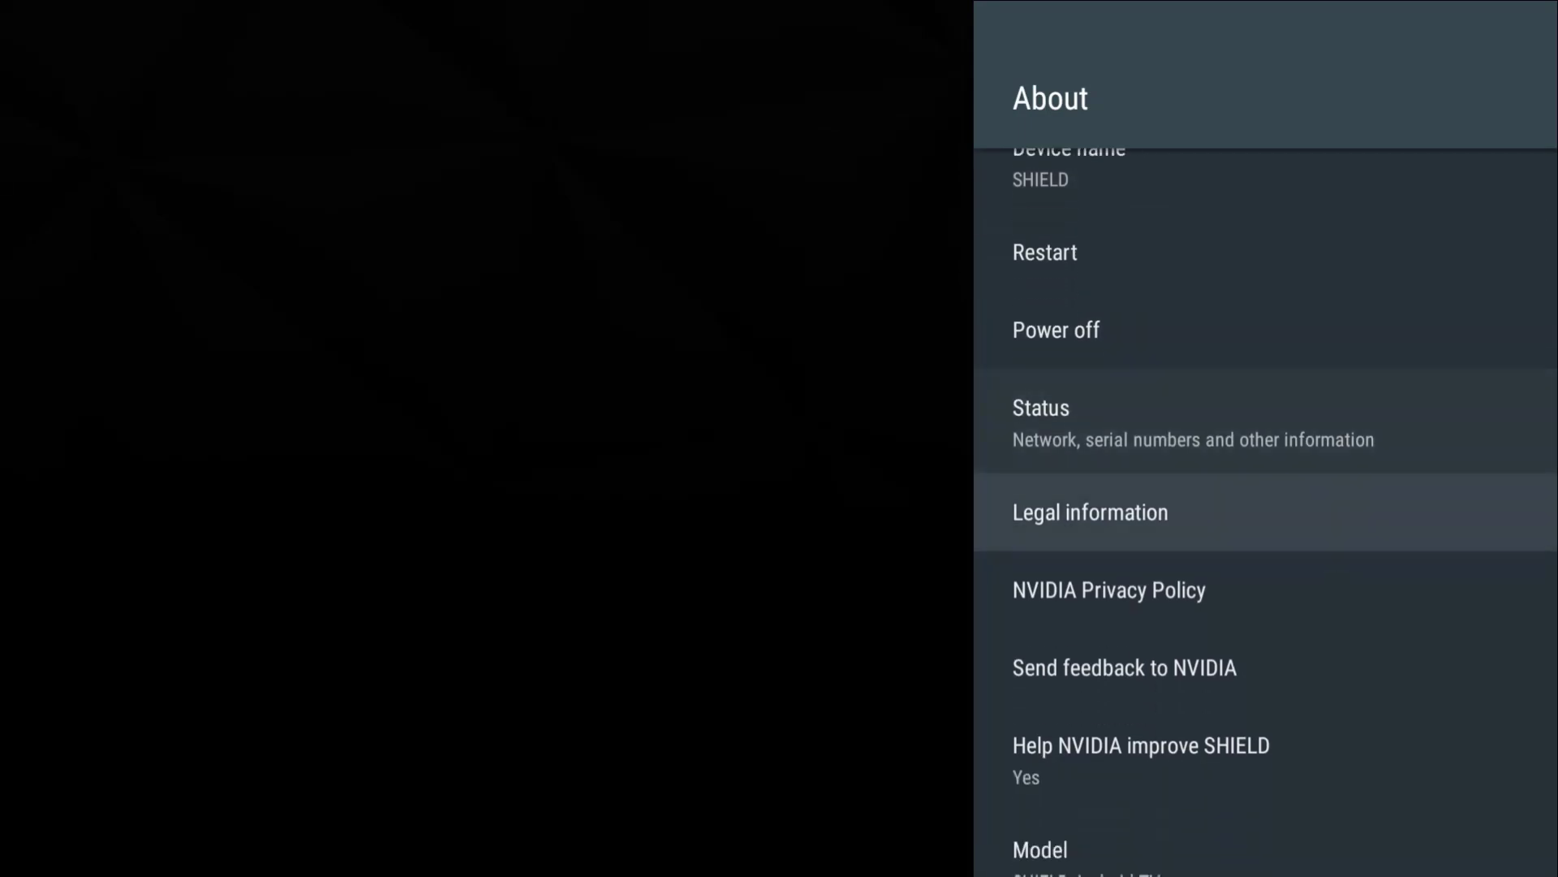
{"action": "key", "text": "Down"}
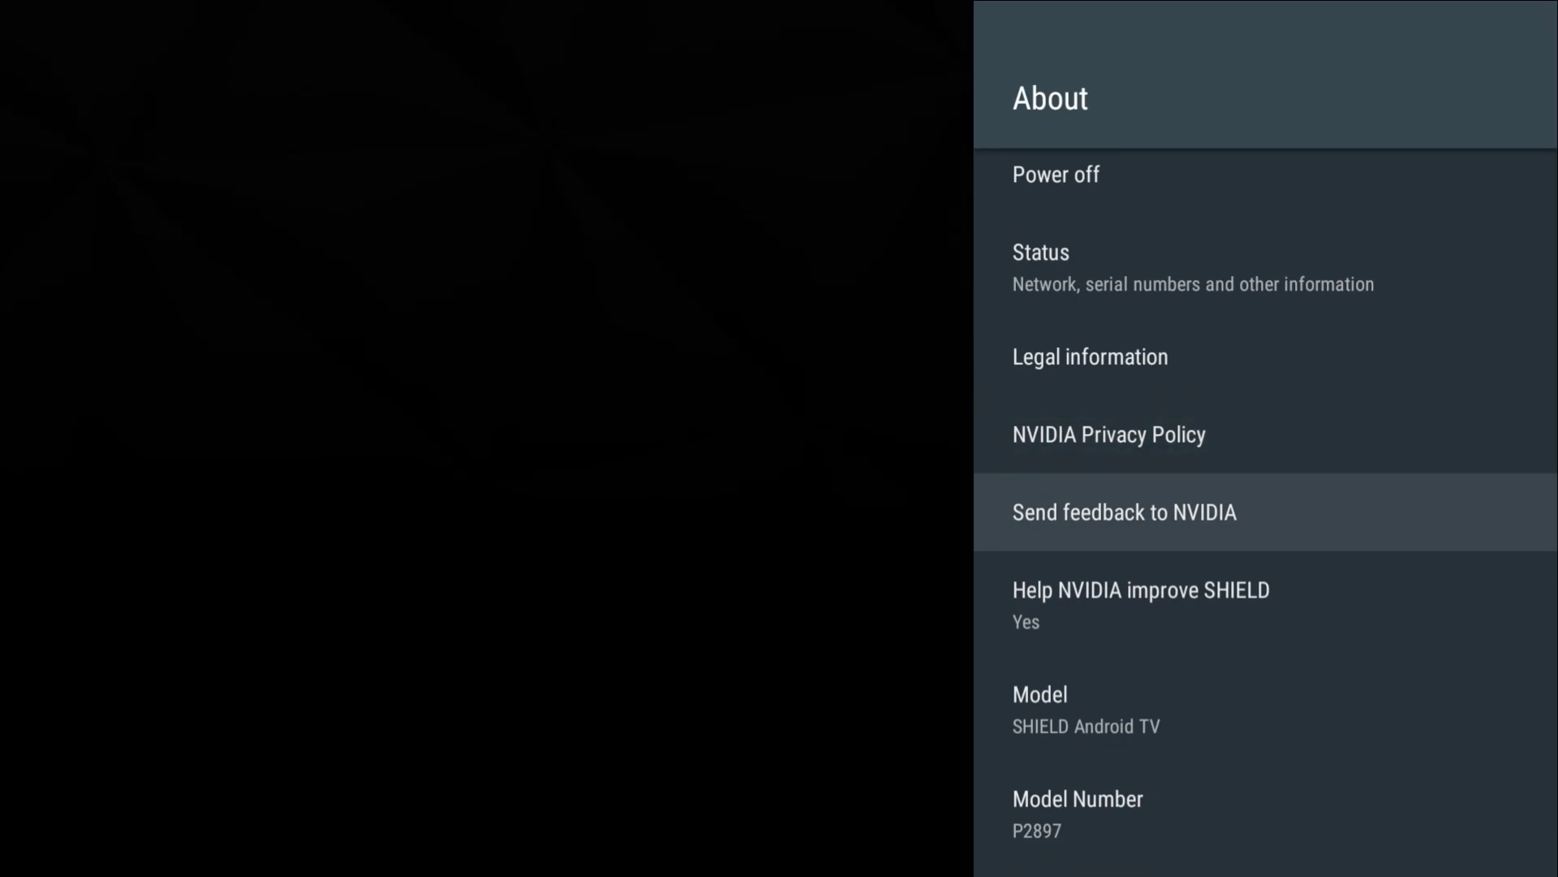
{"action": "key", "text": "Down"}
{"action": "key", "text": "Down"}
{"action": "key", "text": "Down"}
{"action": "key", "text": "Down"}
{"action": "key", "text": "Down"}
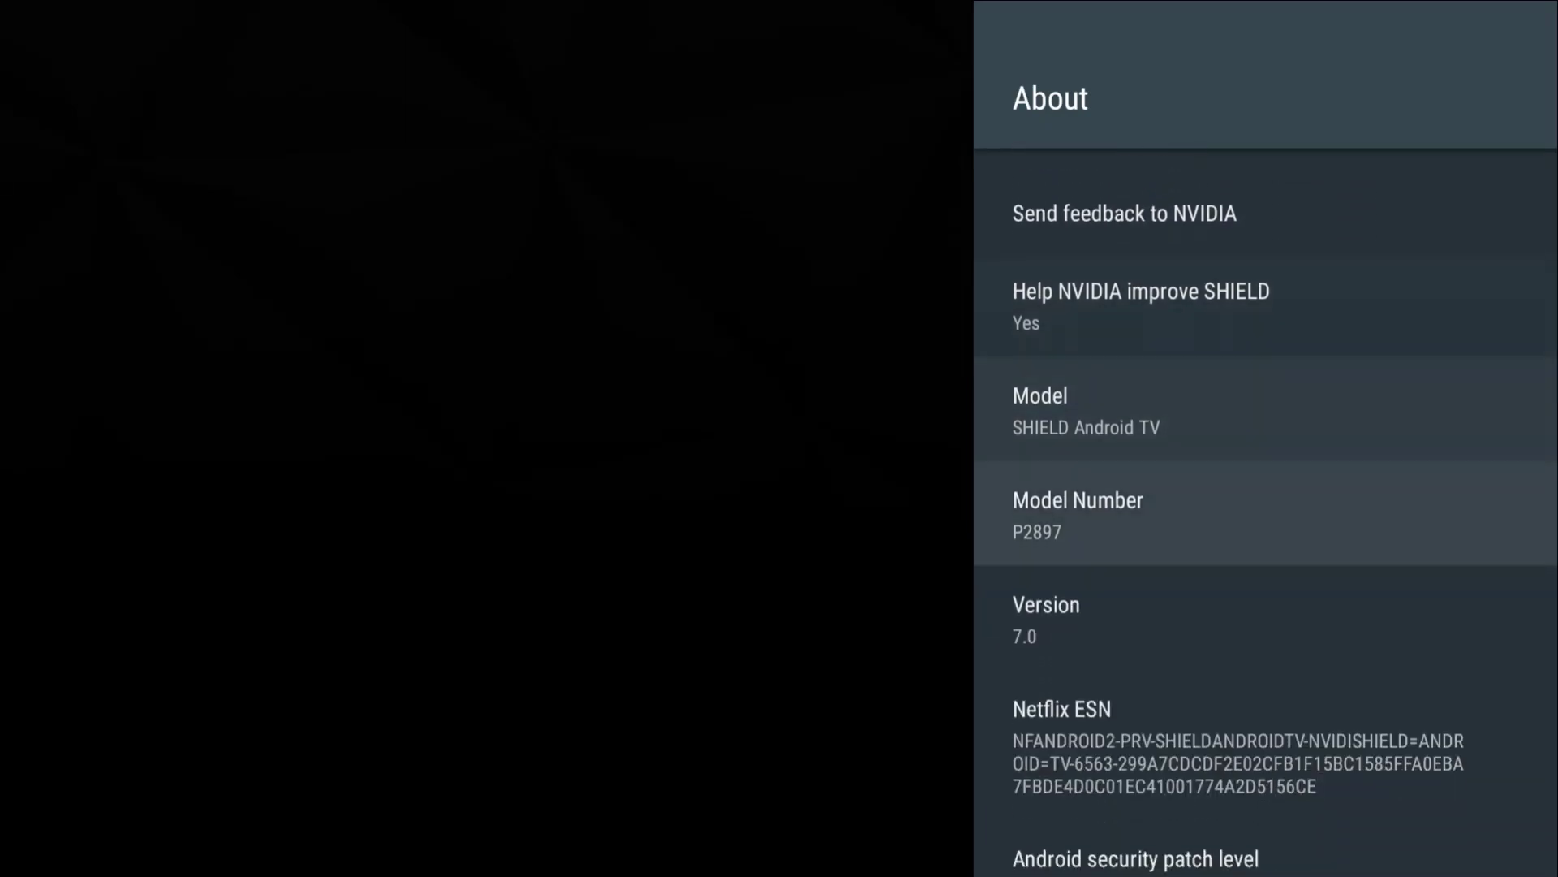
{"action": "key", "text": "Up"}
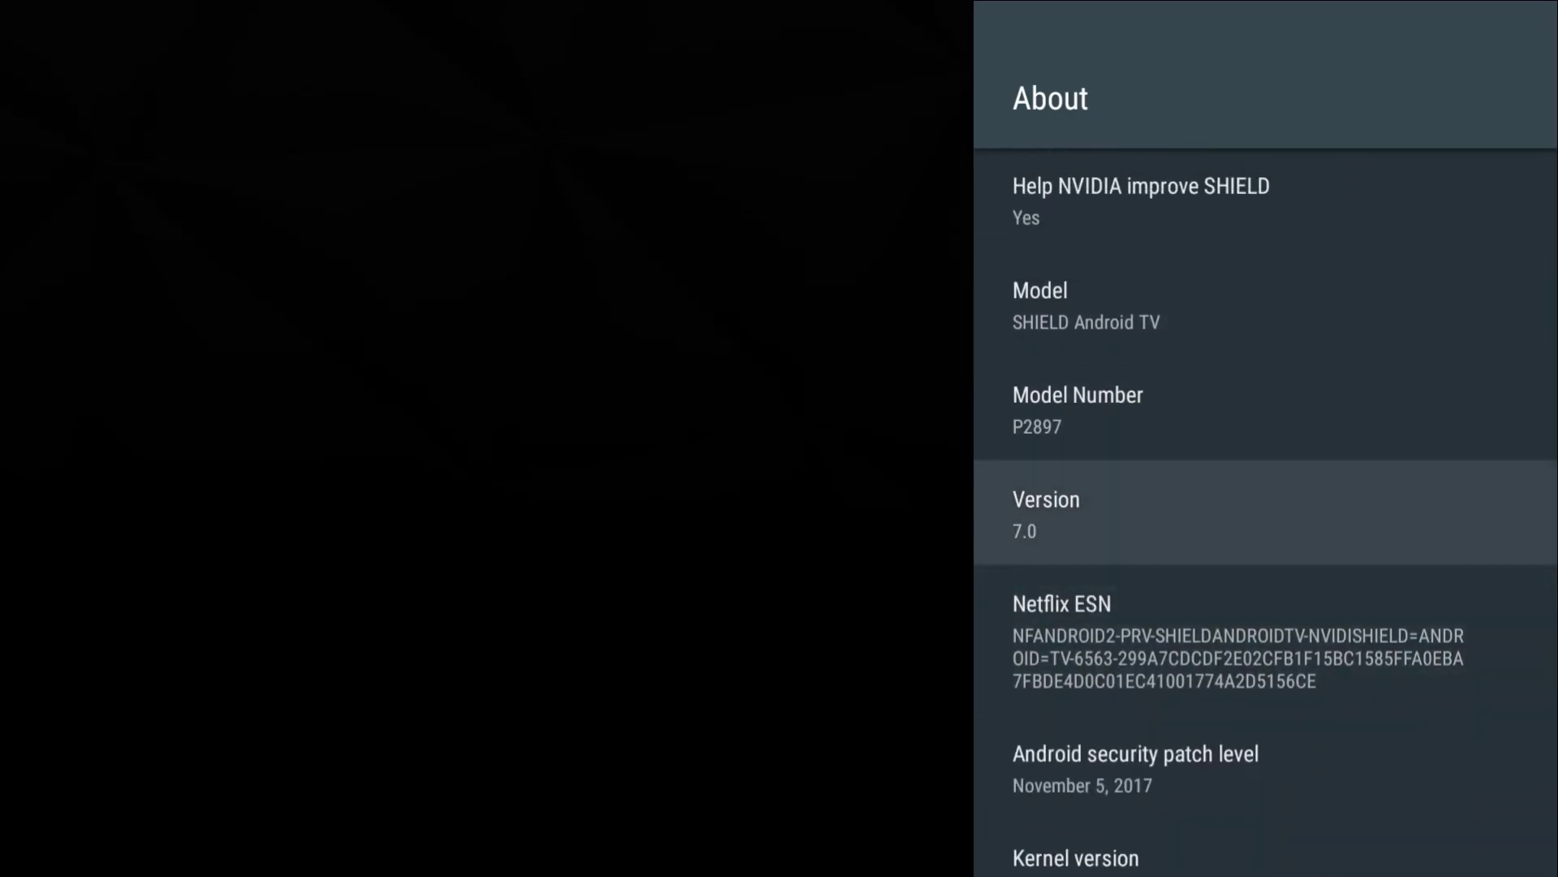
{"action": "key", "text": "Down"}
{"action": "key", "text": "Down"}
{"action": "key", "text": "Down"}
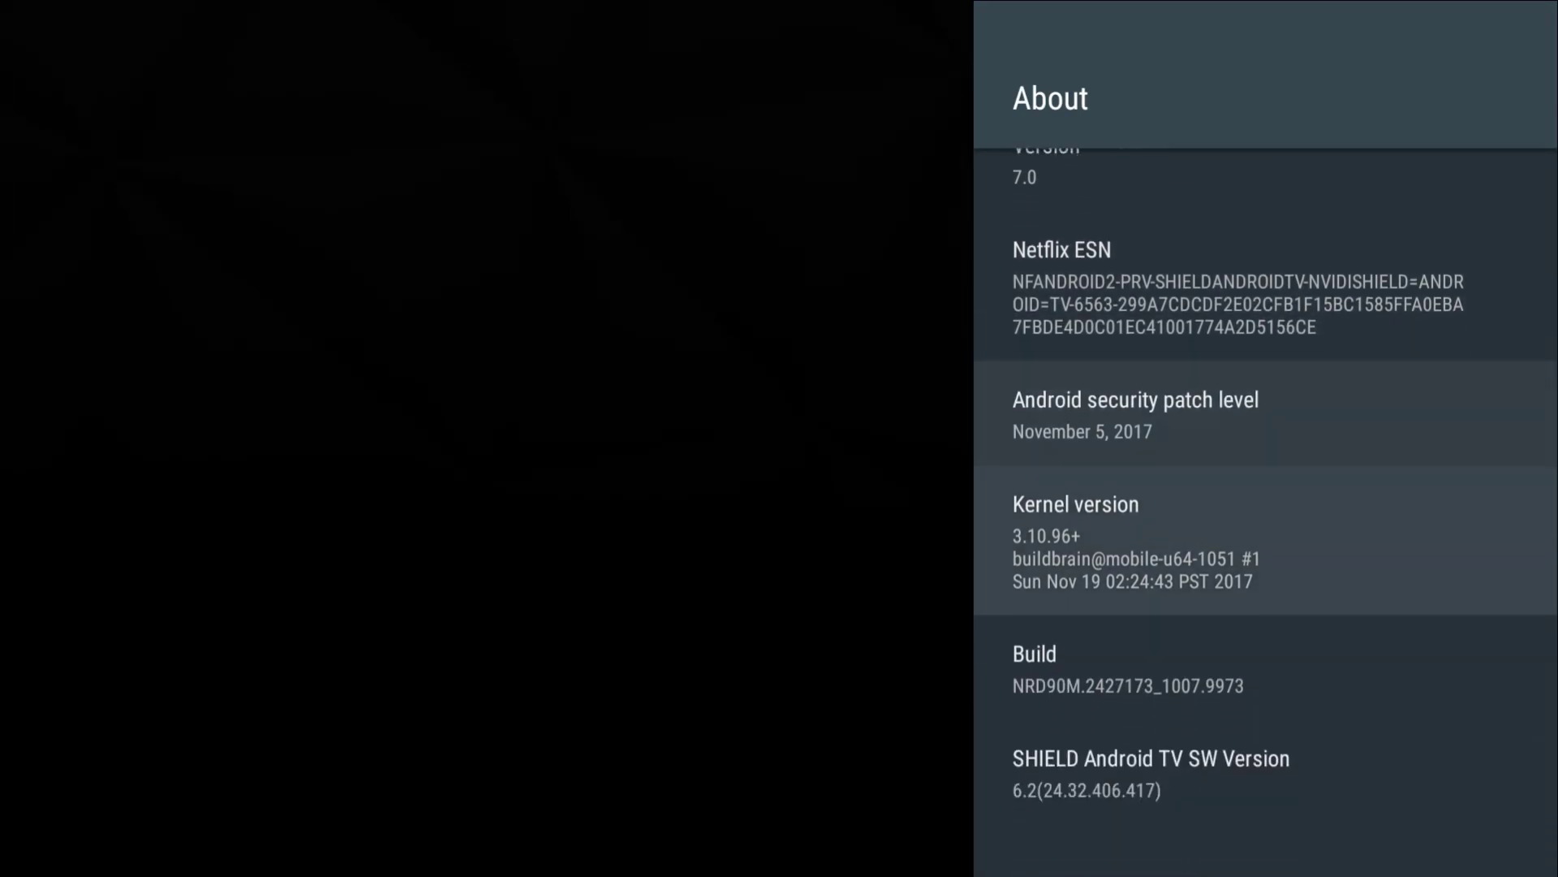
{"action": "key", "text": "Down"}
{"action": "key", "text": "Down"}
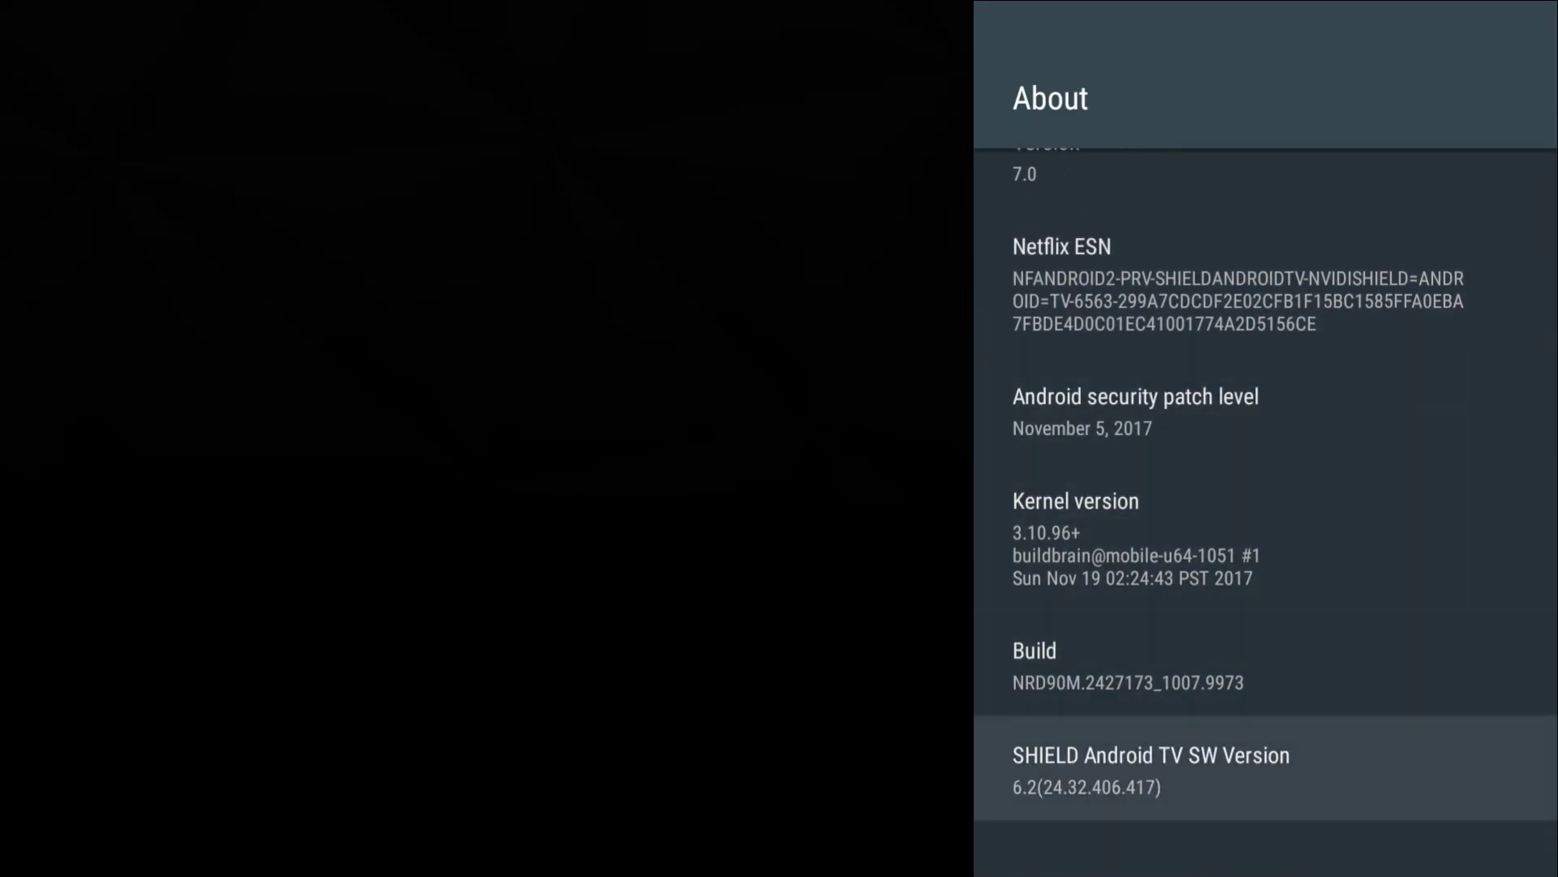
{"action": "key", "text": "Escape"}
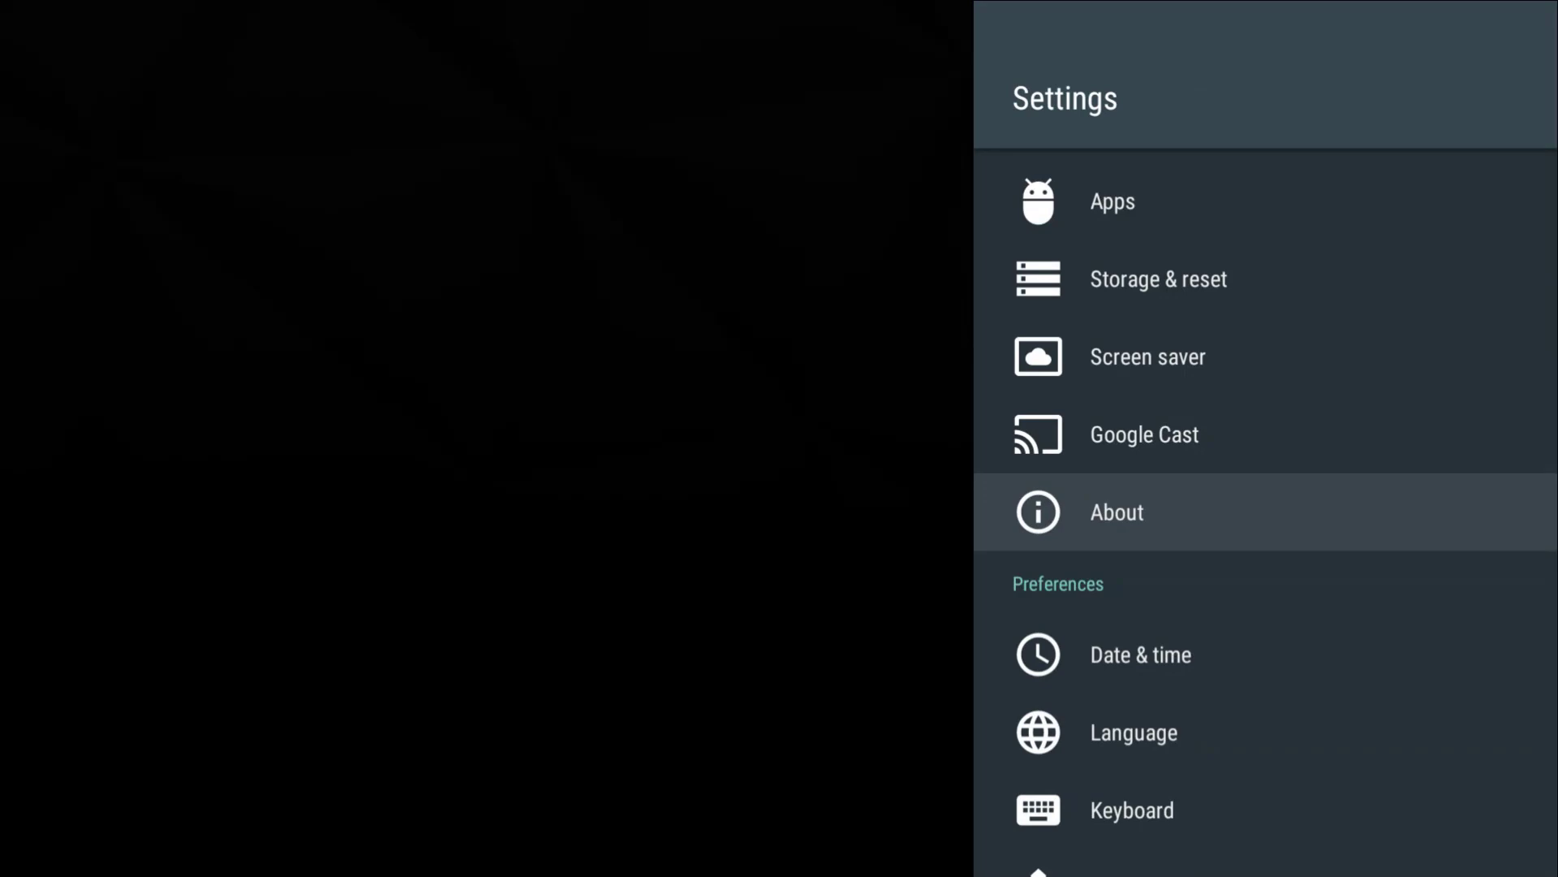
- Open the Home screen preferences and view the Apps and games rows options
{"action": "key", "text": "Down"}
{"action": "key", "text": "Down"}
{"action": "key", "text": "Up"}
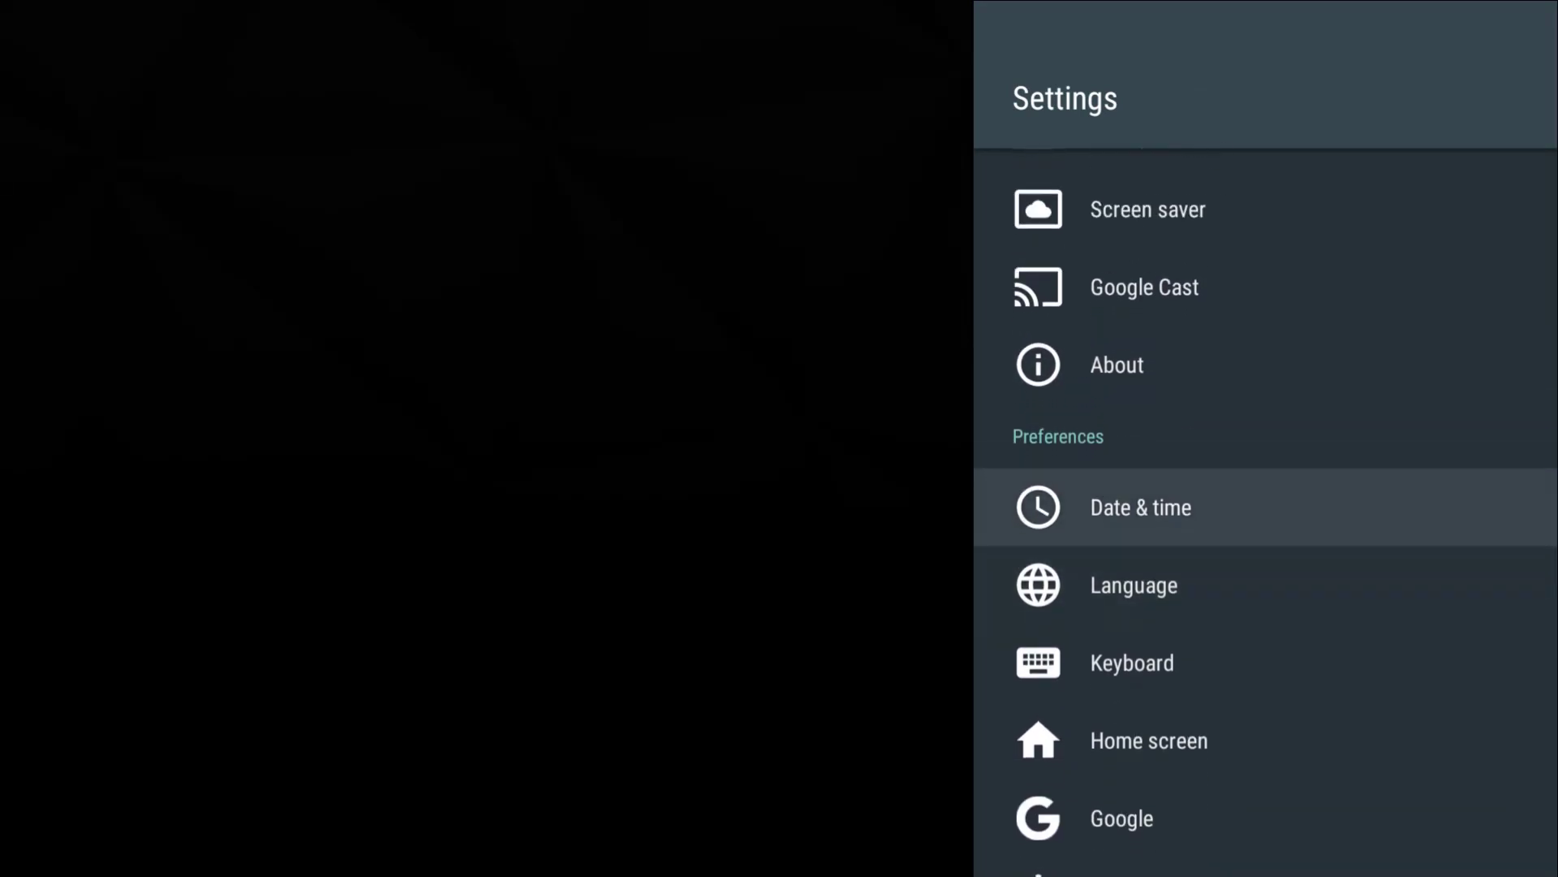
{"action": "key", "text": "Down"}
{"action": "key", "text": "Down"}
{"action": "key", "text": "Down"}
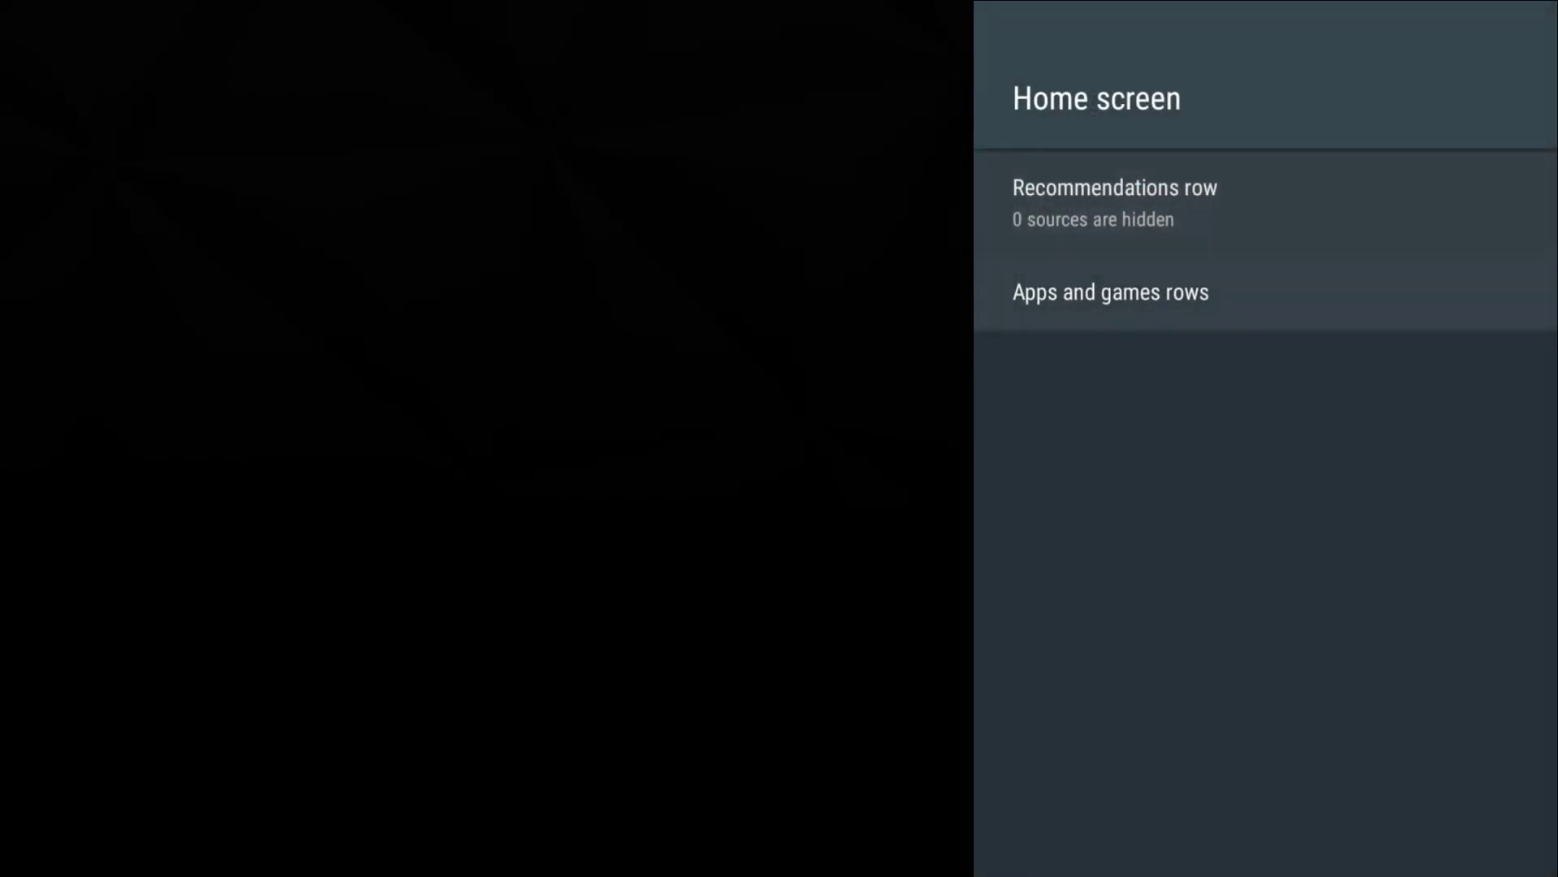
{"action": "key", "text": "Return"}
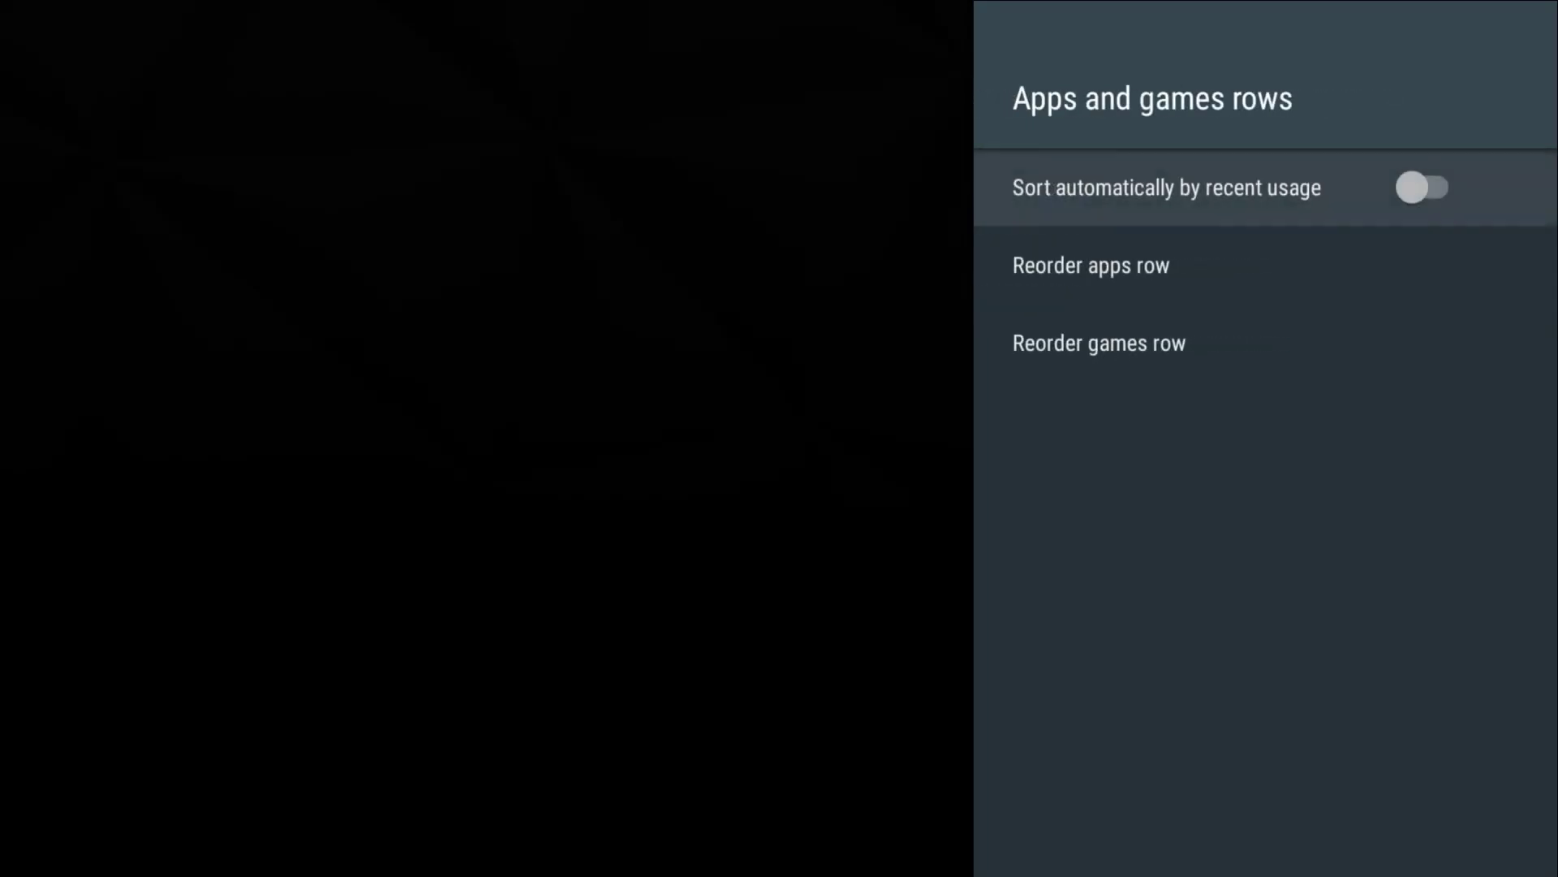
- Look through the sources listed under Recommendations row and return to the main Settings list
{"action": "key", "text": "Return"}
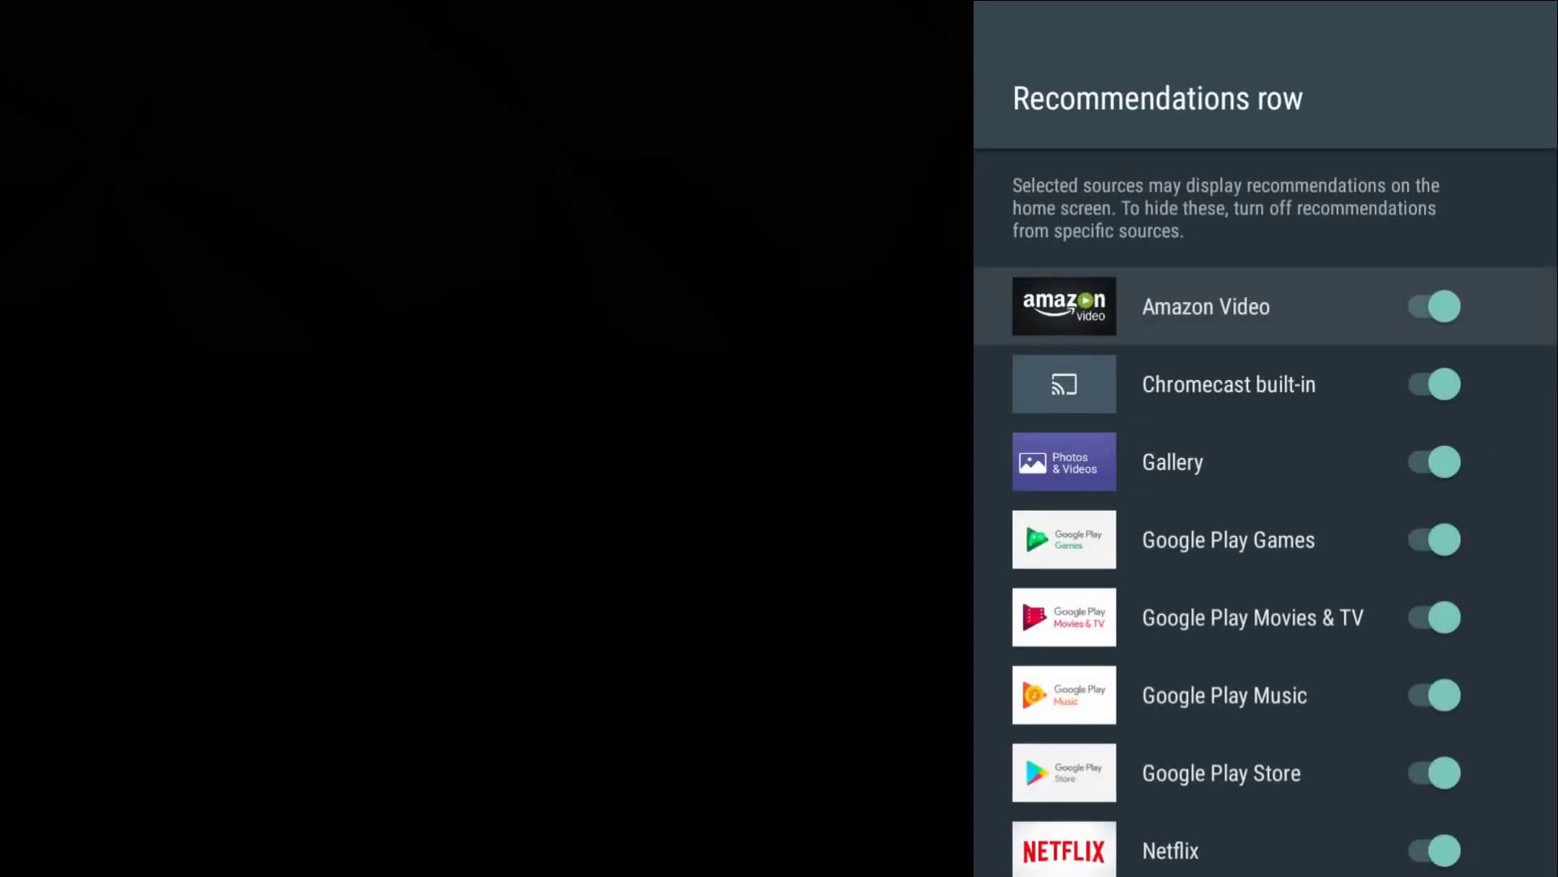
{"action": "key", "text": "Down"}
{"action": "key", "text": "Down"}
{"action": "key", "text": "Down"}
{"action": "key", "text": "Down"}
{"action": "key", "text": "Down"}
{"action": "key", "text": "Down"}
{"action": "key", "text": "Down"}
{"action": "key", "text": "Down"}
{"action": "key", "text": "Down"}
{"action": "key", "text": "Down"}
{"action": "key", "text": "Down"}
{"action": "key", "text": "Down"}
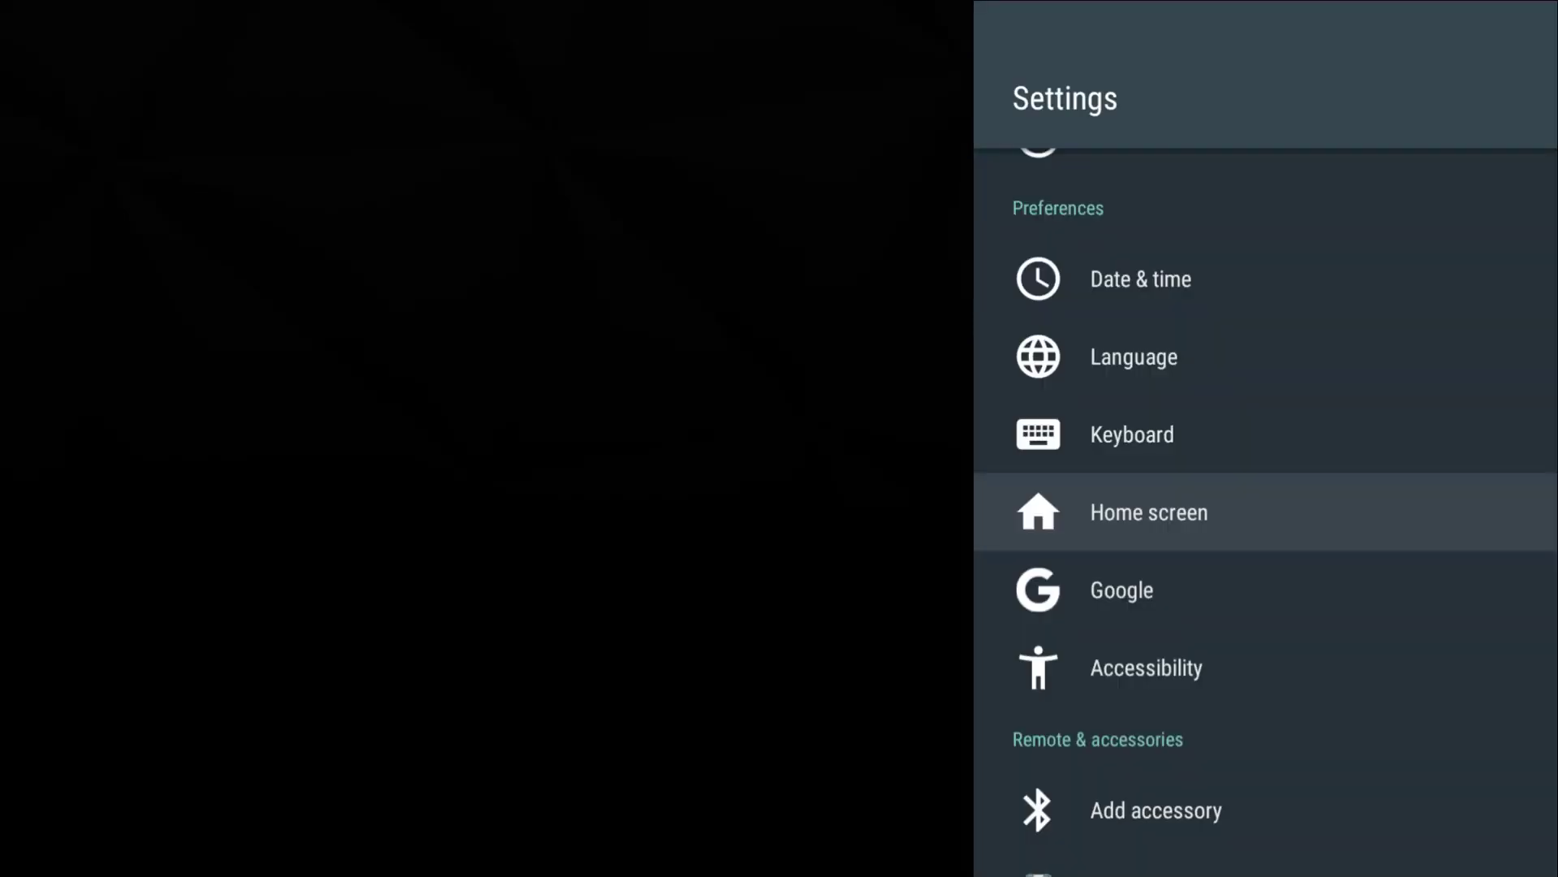
- Turn on Unknown sources in Security & restrictions and accept the risk notice
{"action": "key", "text": "Down"}
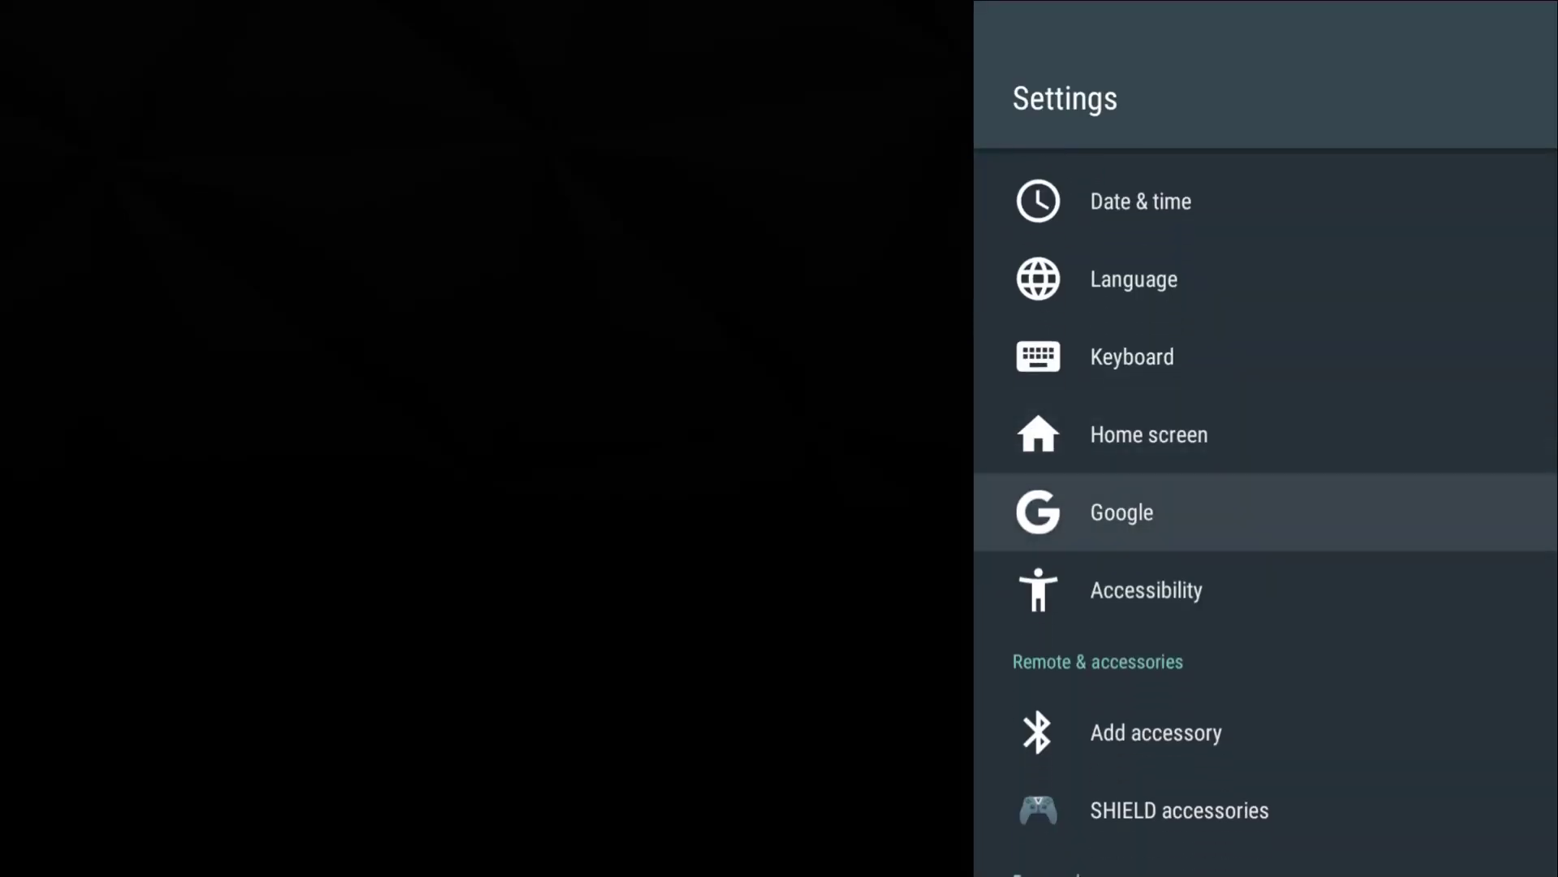
{"action": "key", "text": "Down"}
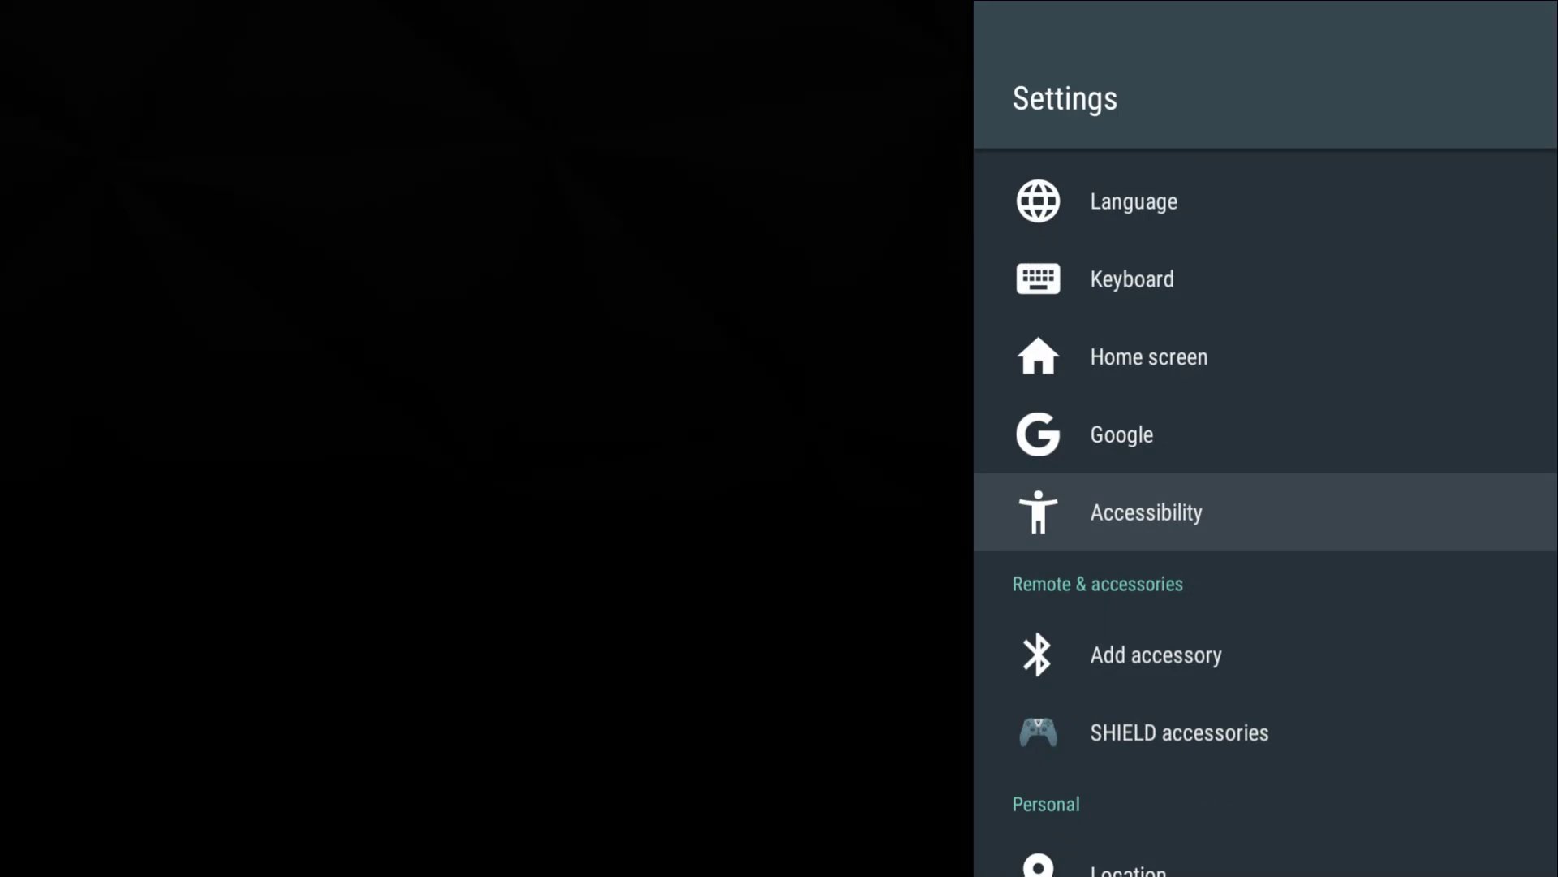
{"action": "key", "text": "Down"}
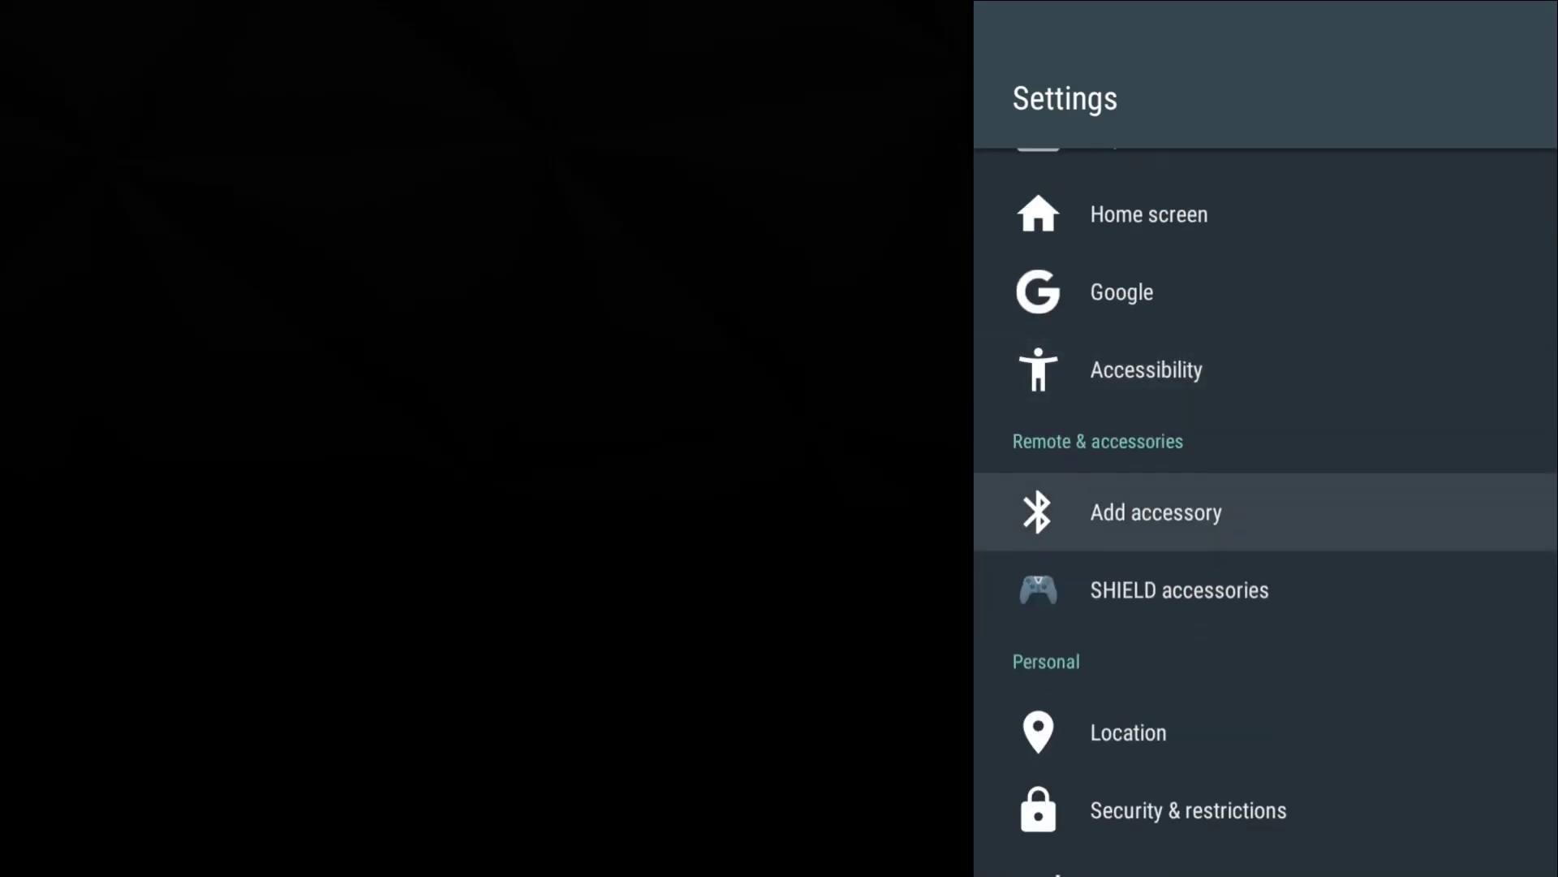
{"action": "key", "text": "Down"}
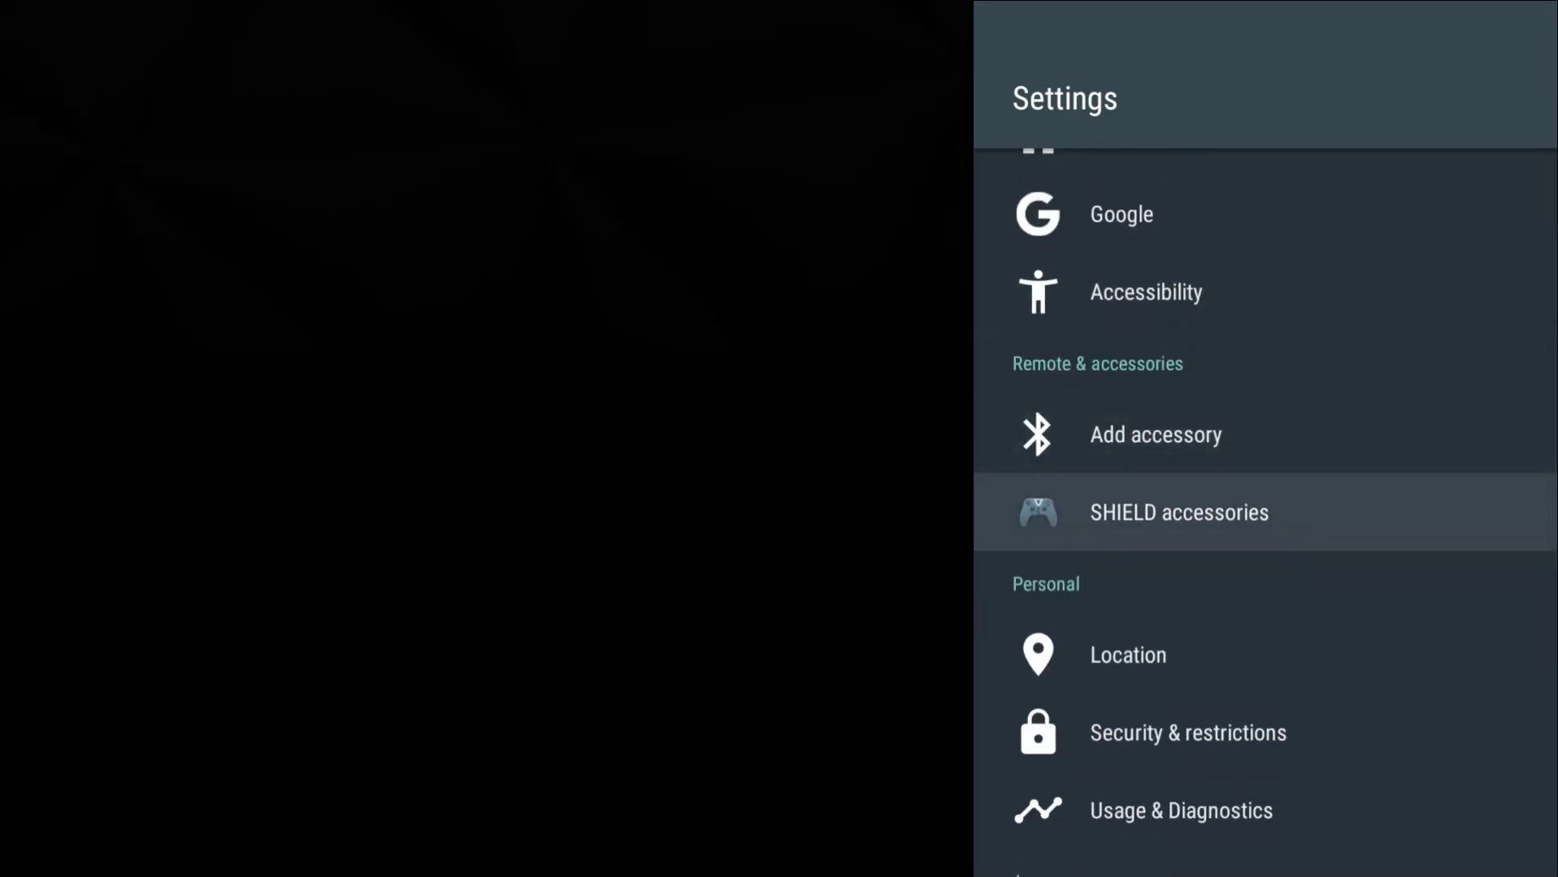
{"action": "key", "text": "Down"}
{"action": "key", "text": "Down"}
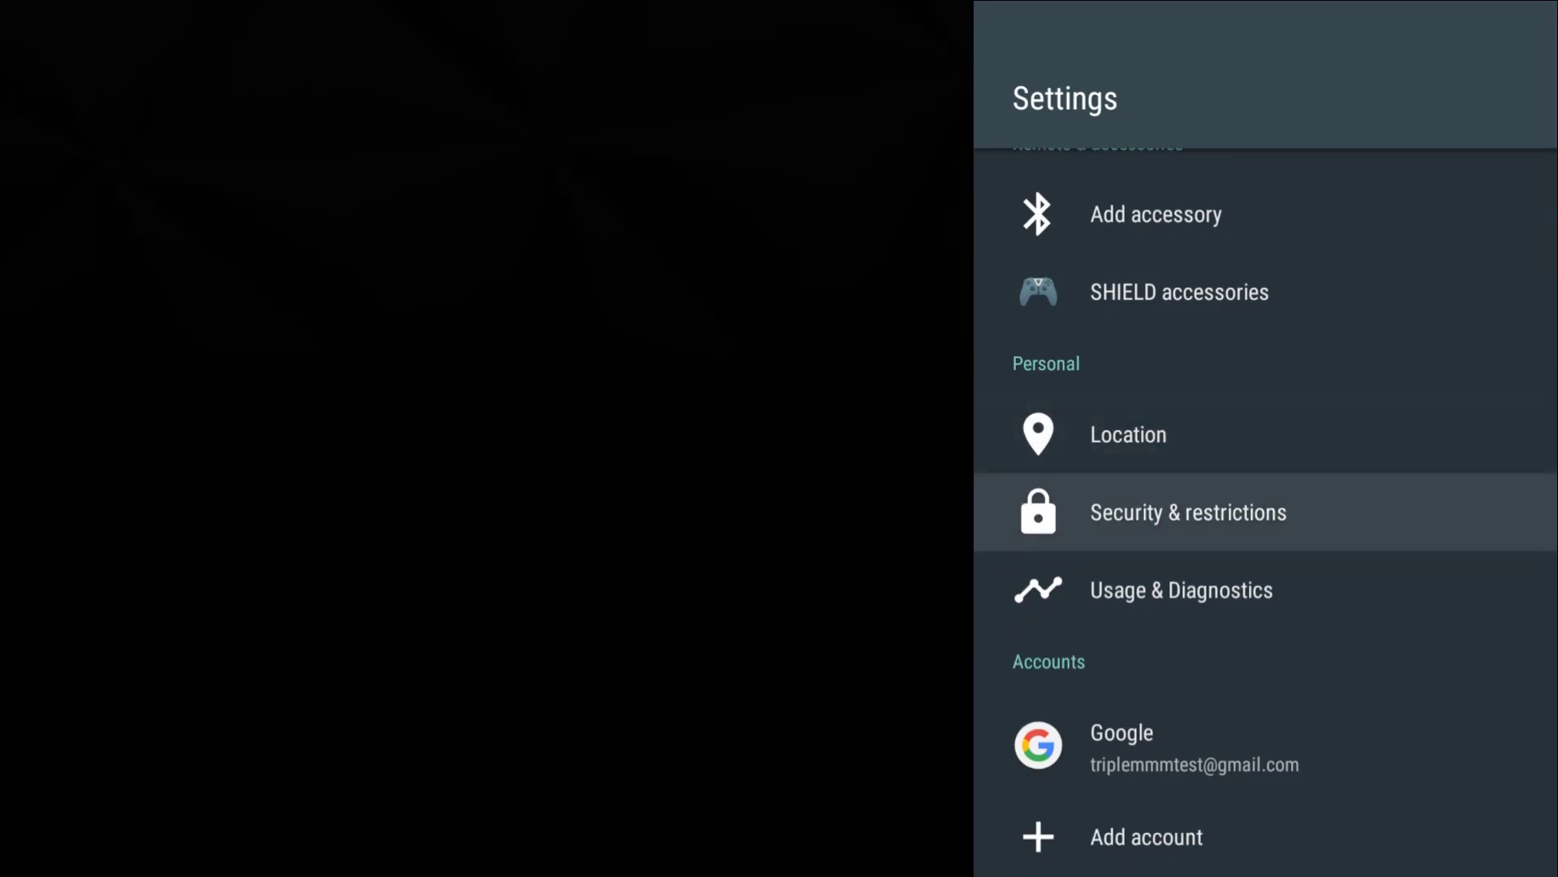
{"action": "key", "text": "Return"}
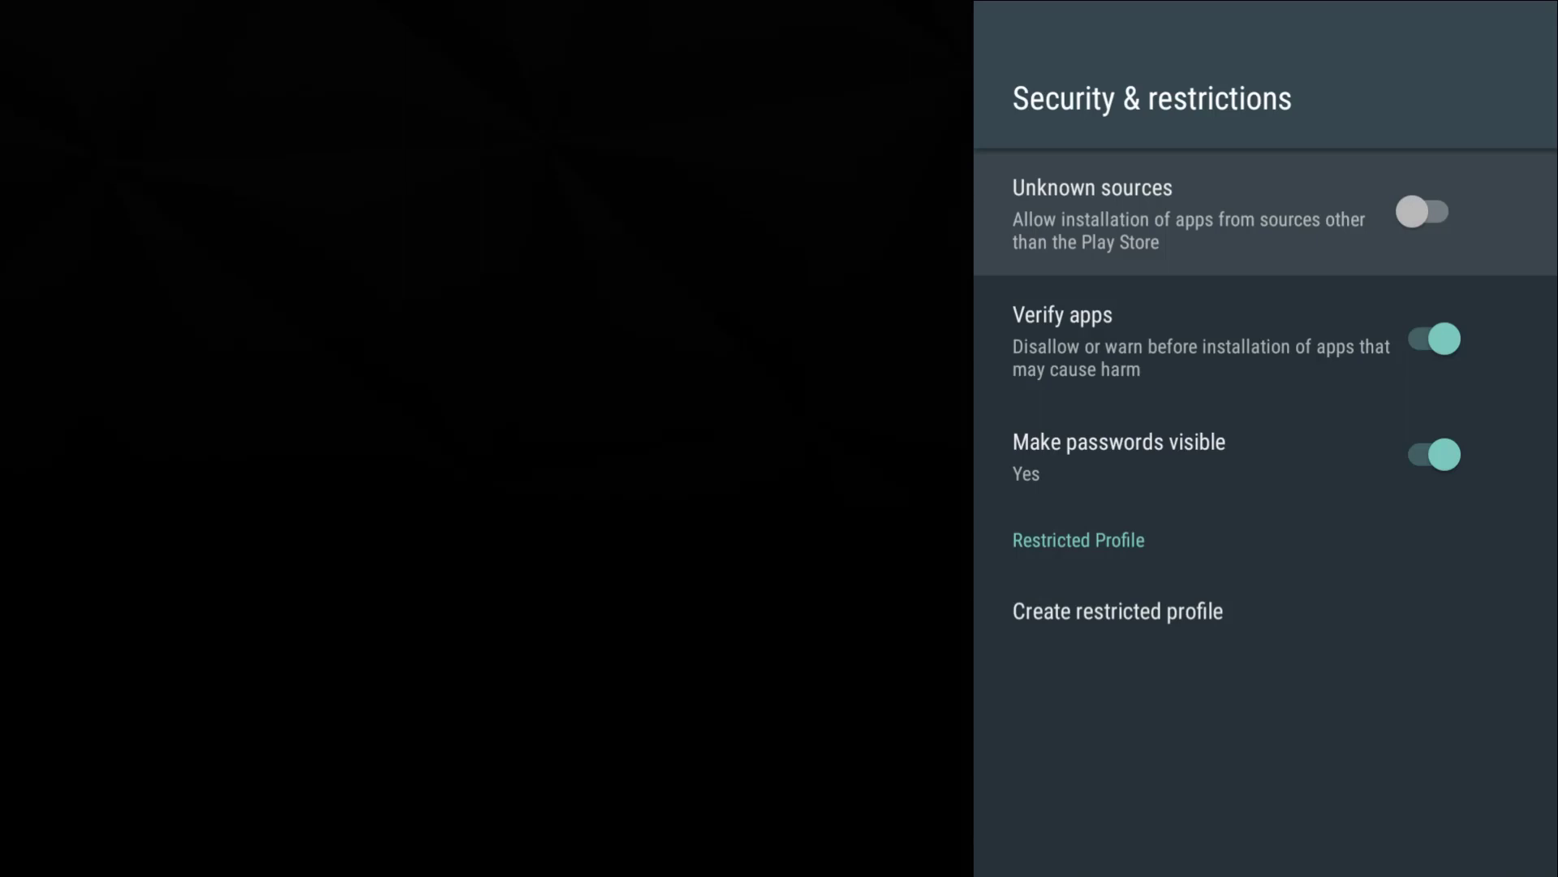
{"action": "key", "text": "Return"}
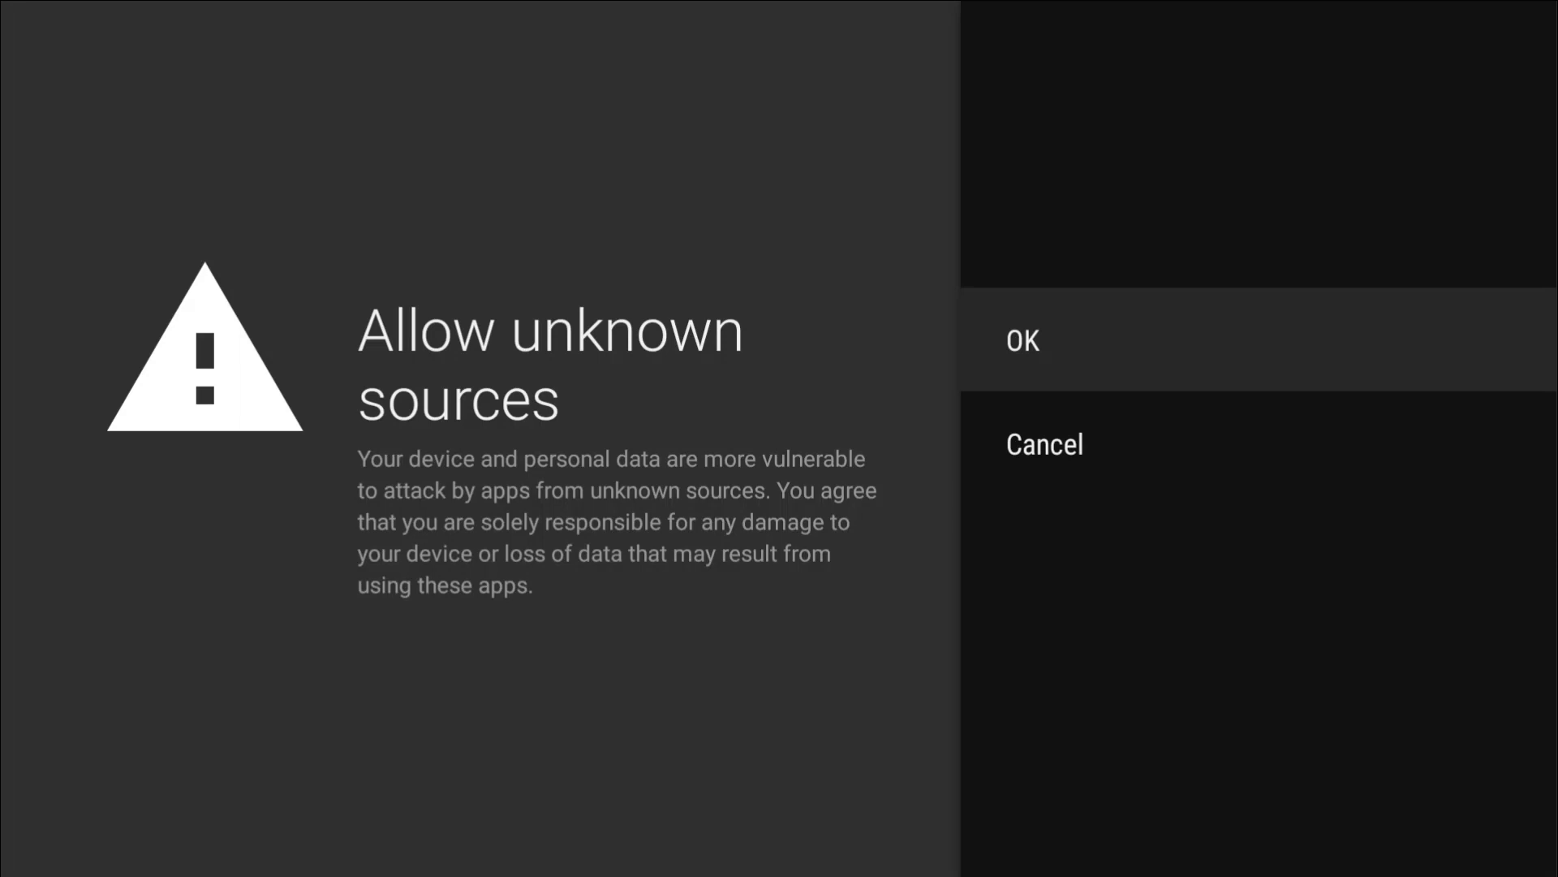
{"action": "key", "text": "Return"}
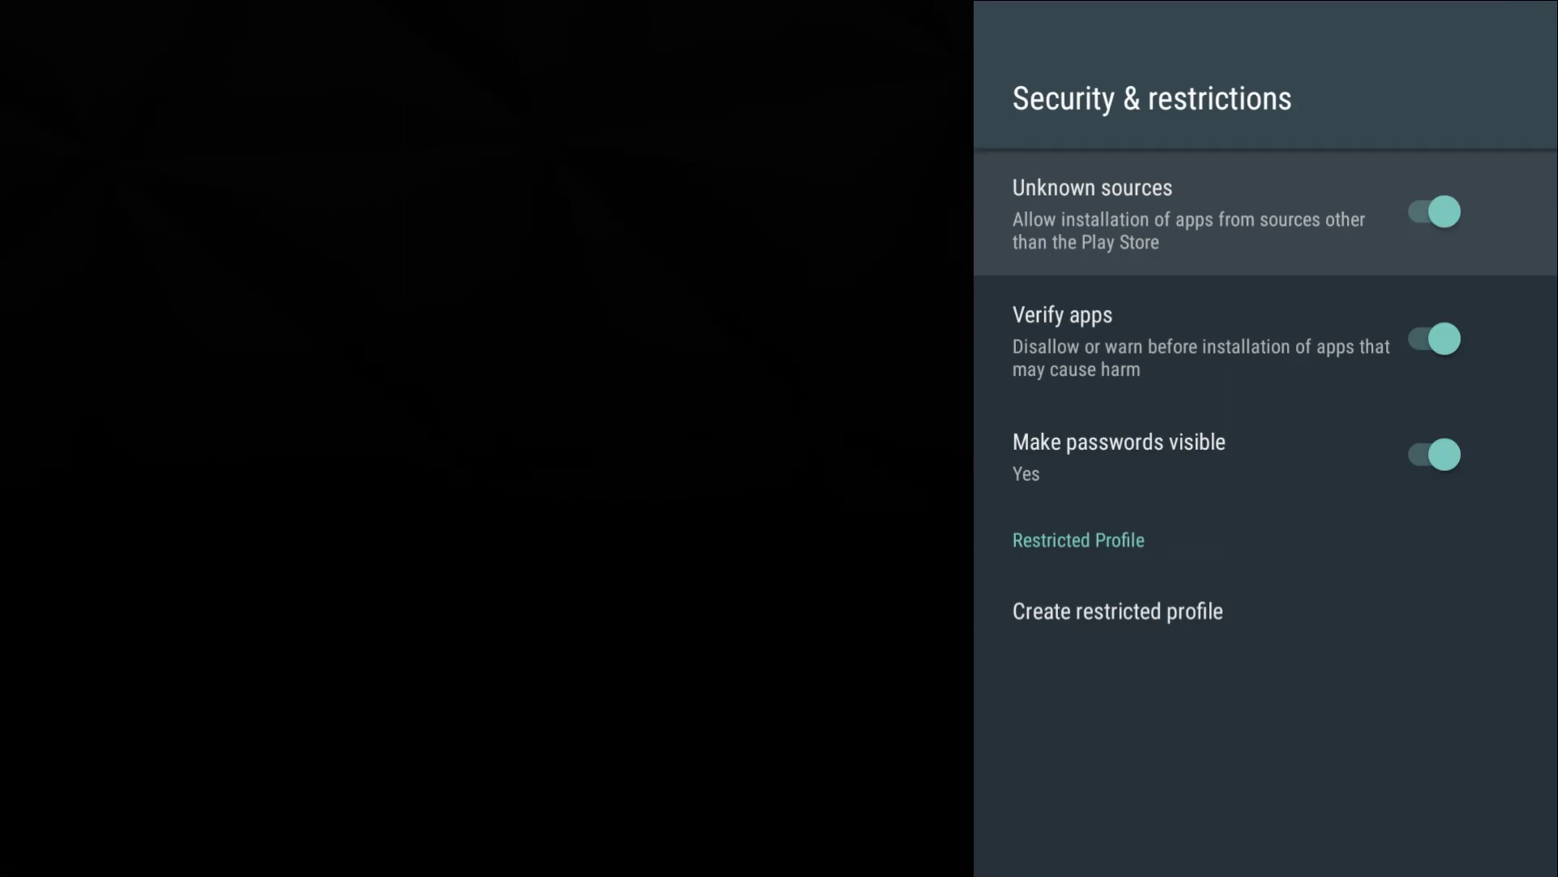
- Turn off Verify apps and leave the settings for the home screen
{"action": "key", "text": "Down"}
{"action": "key", "text": "Down"}
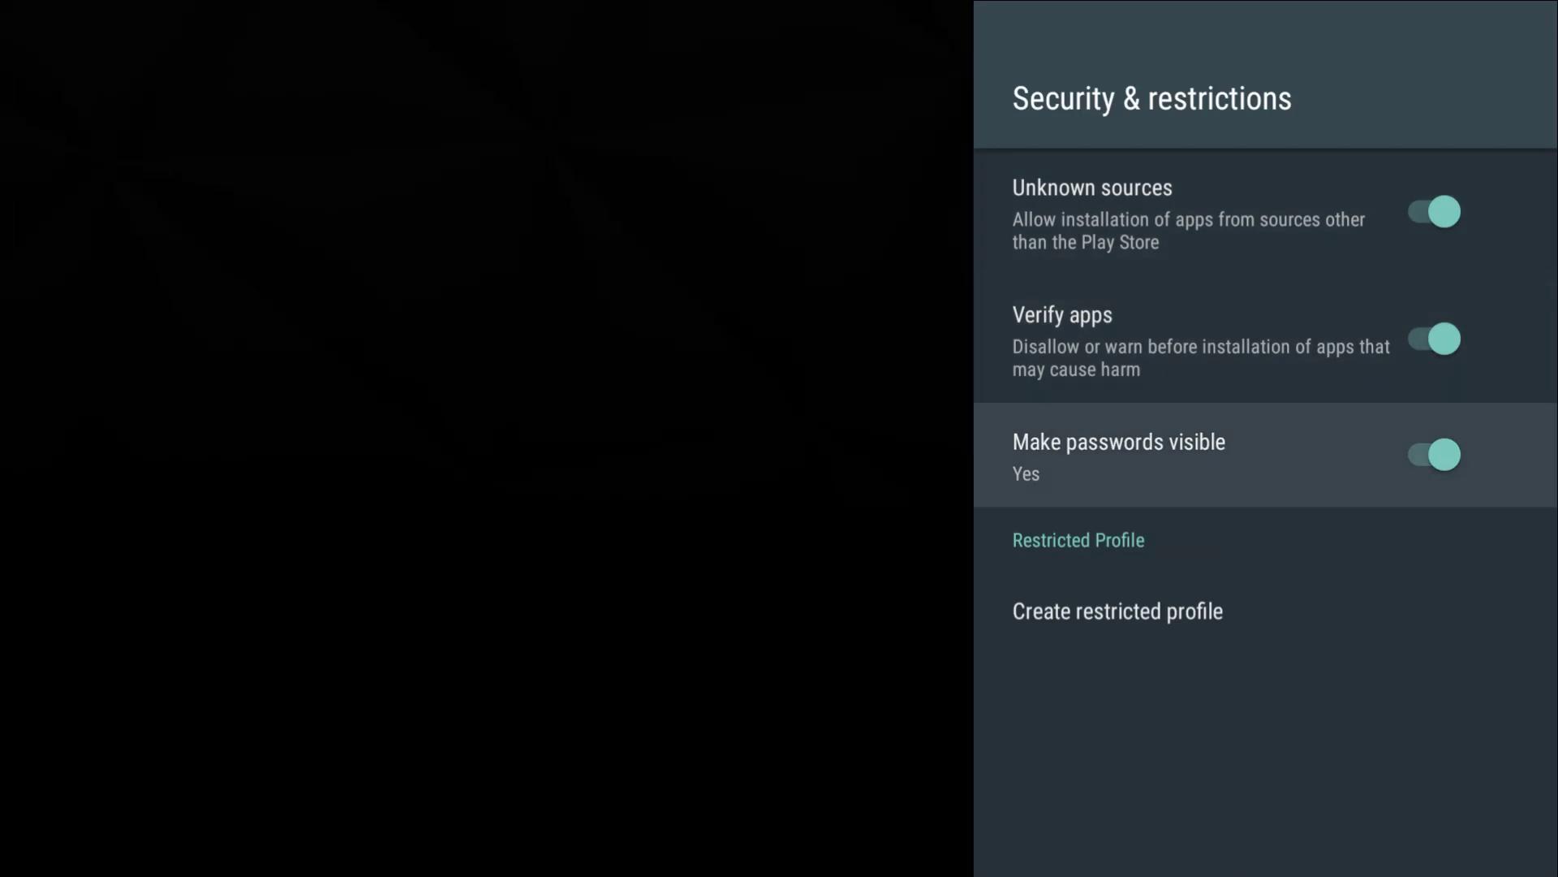
{"action": "key", "text": "Up"}
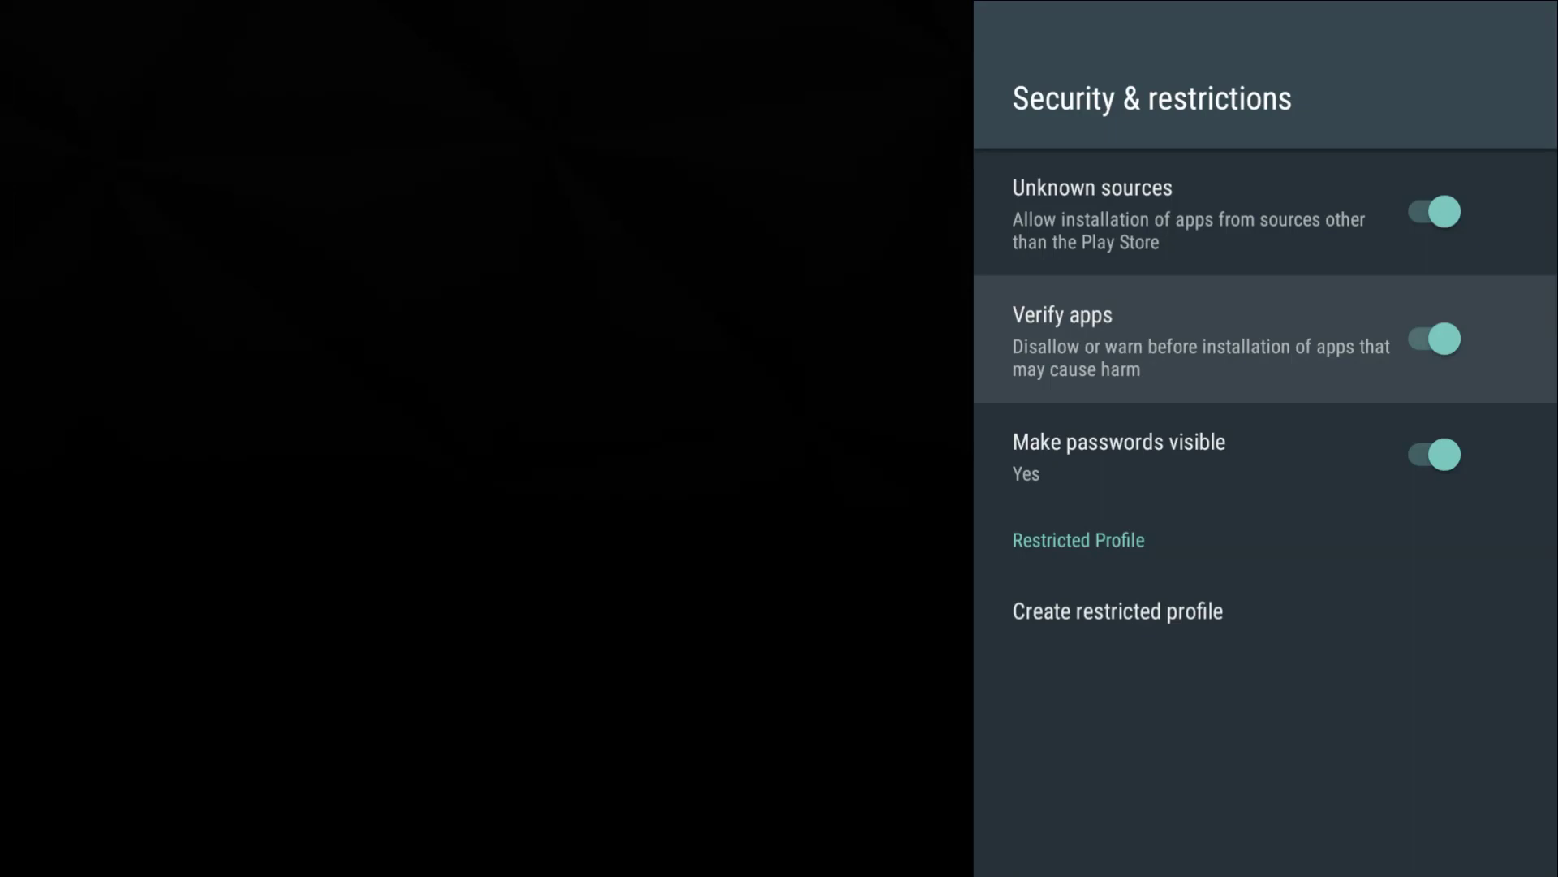
{"action": "key", "text": "Return"}
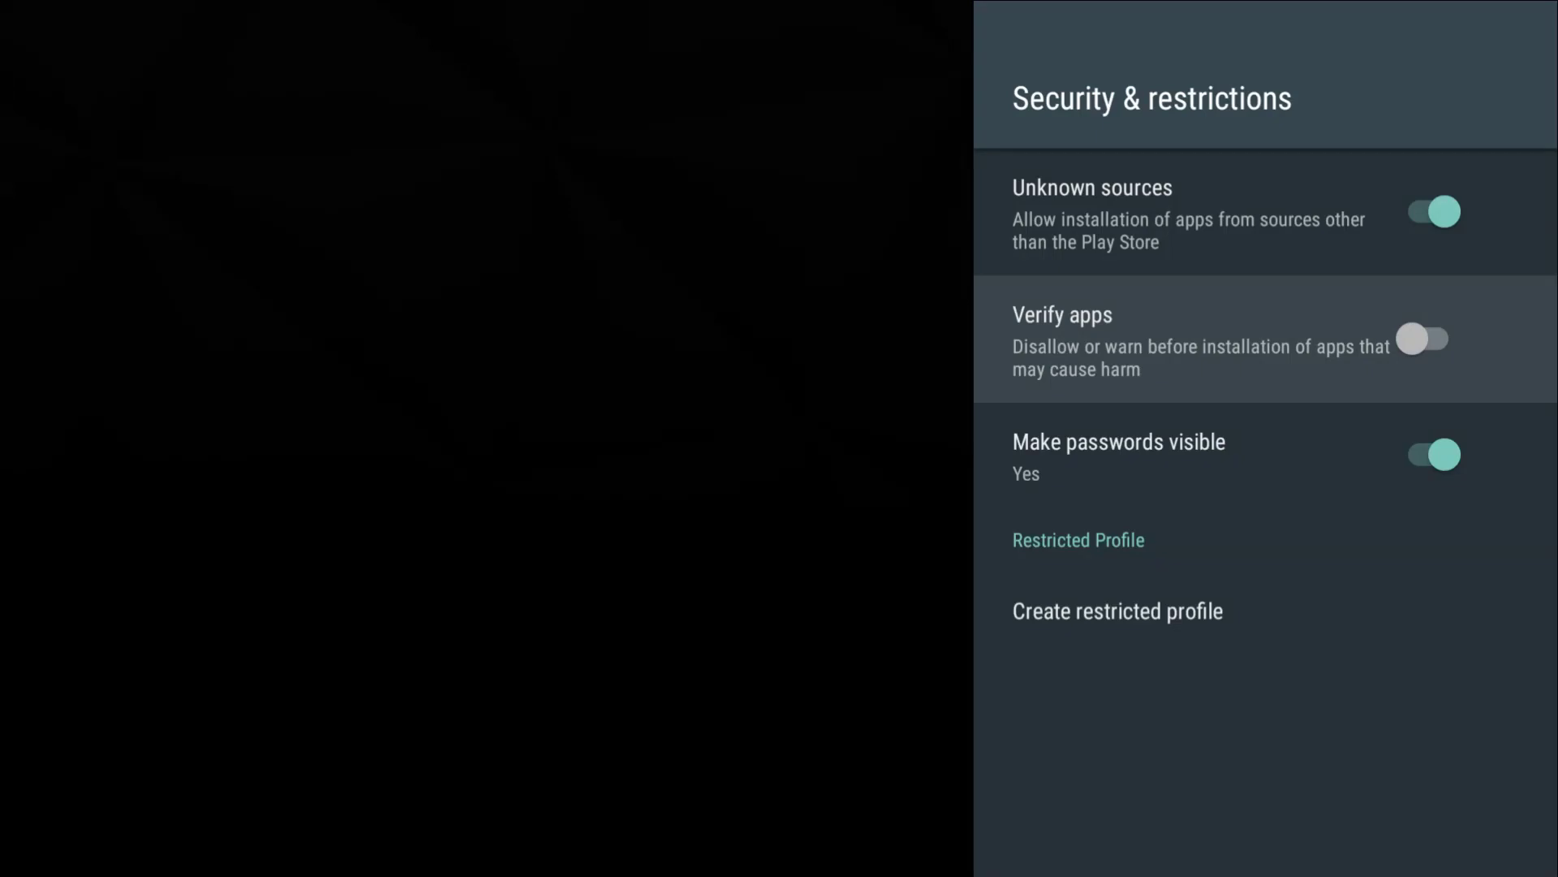
{"action": "key", "text": "Escape"}
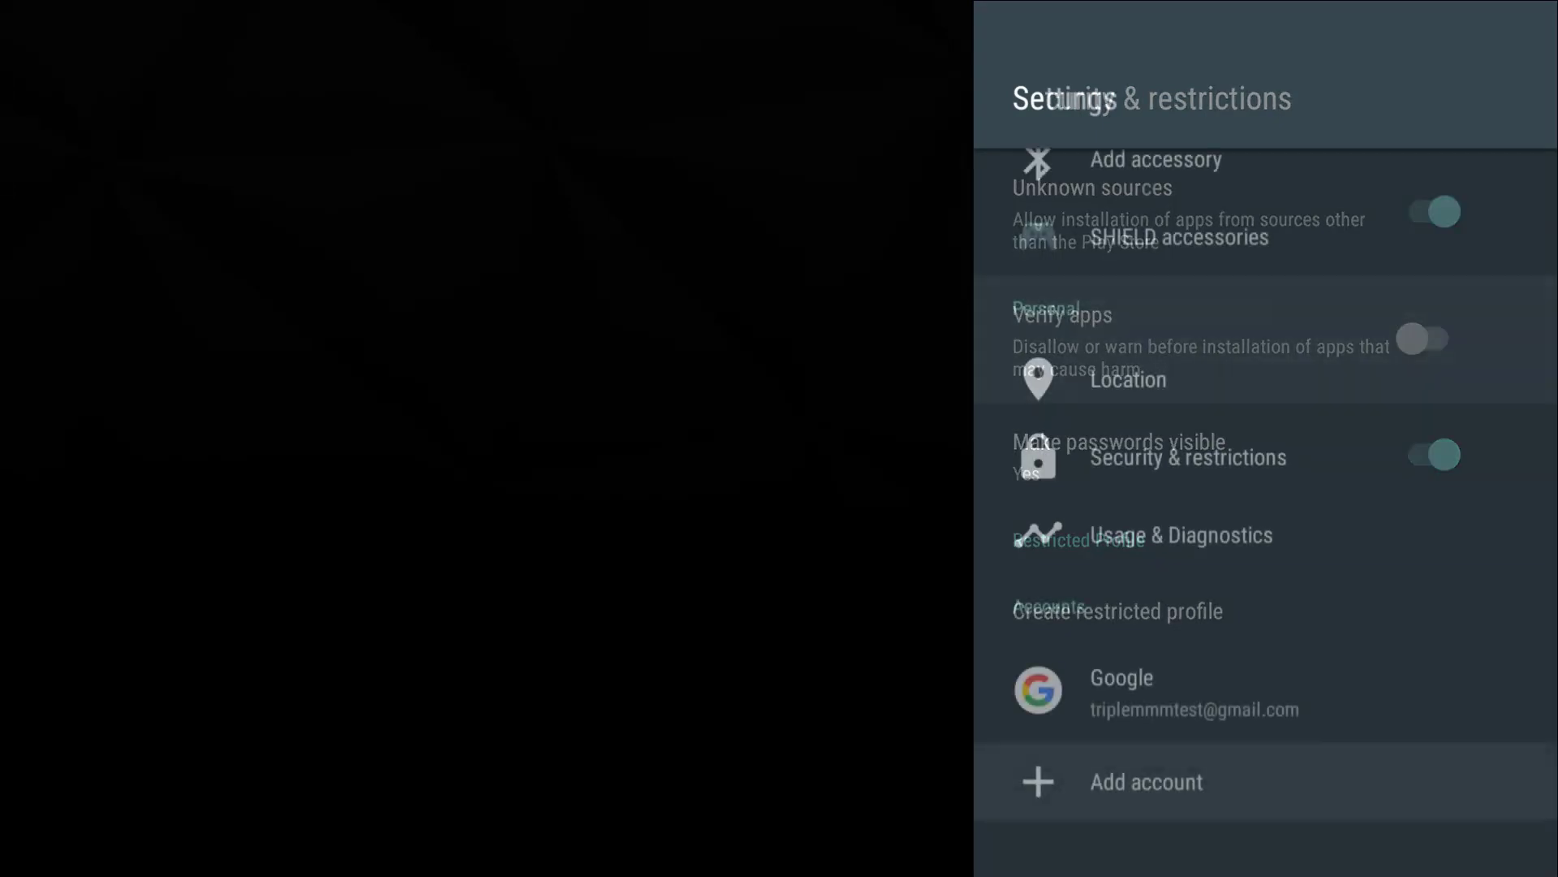
{"action": "key", "text": "XF86AudioRaiseVolume"}
{"action": "key", "text": "Escape"}
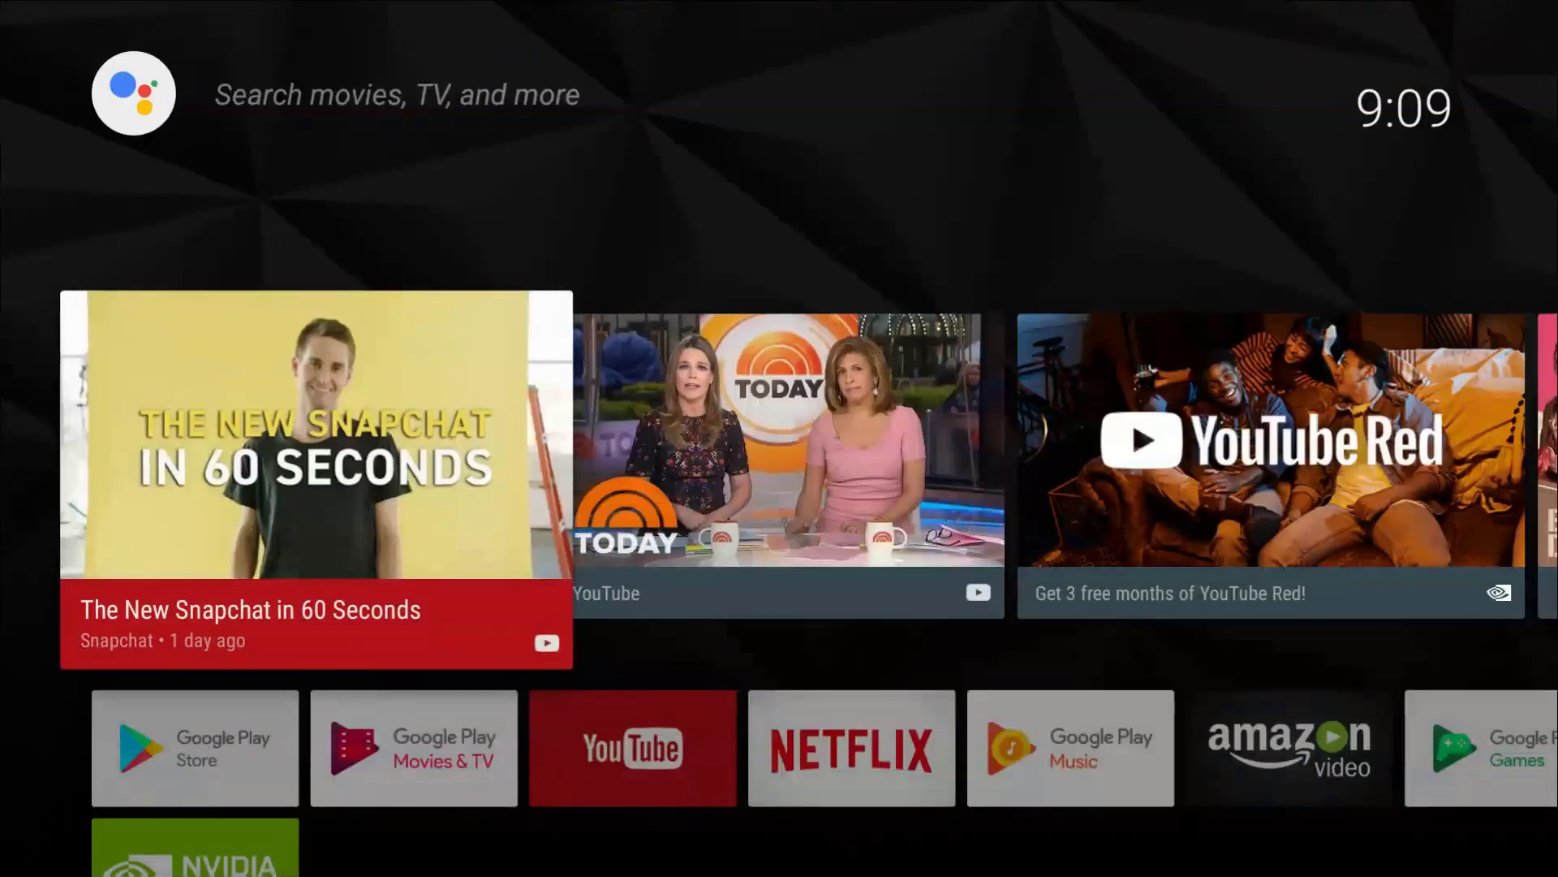
- Open the Google Play Store, accept the Google Play Terms of Service and move to the first Featured app
{"action": "key", "text": "Down"}
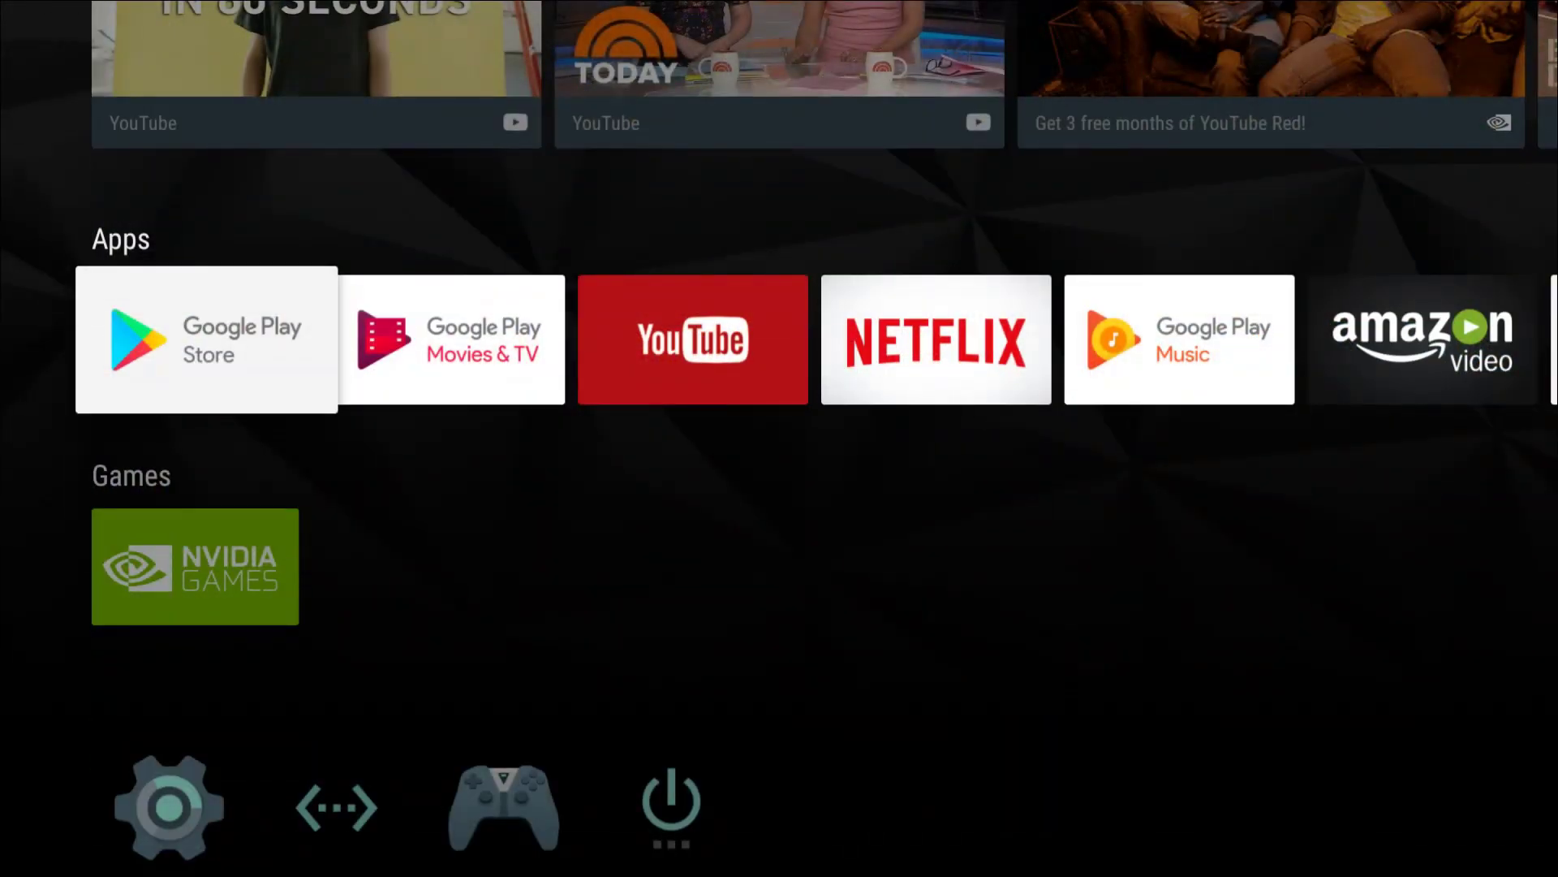
{"action": "key", "text": "Return"}
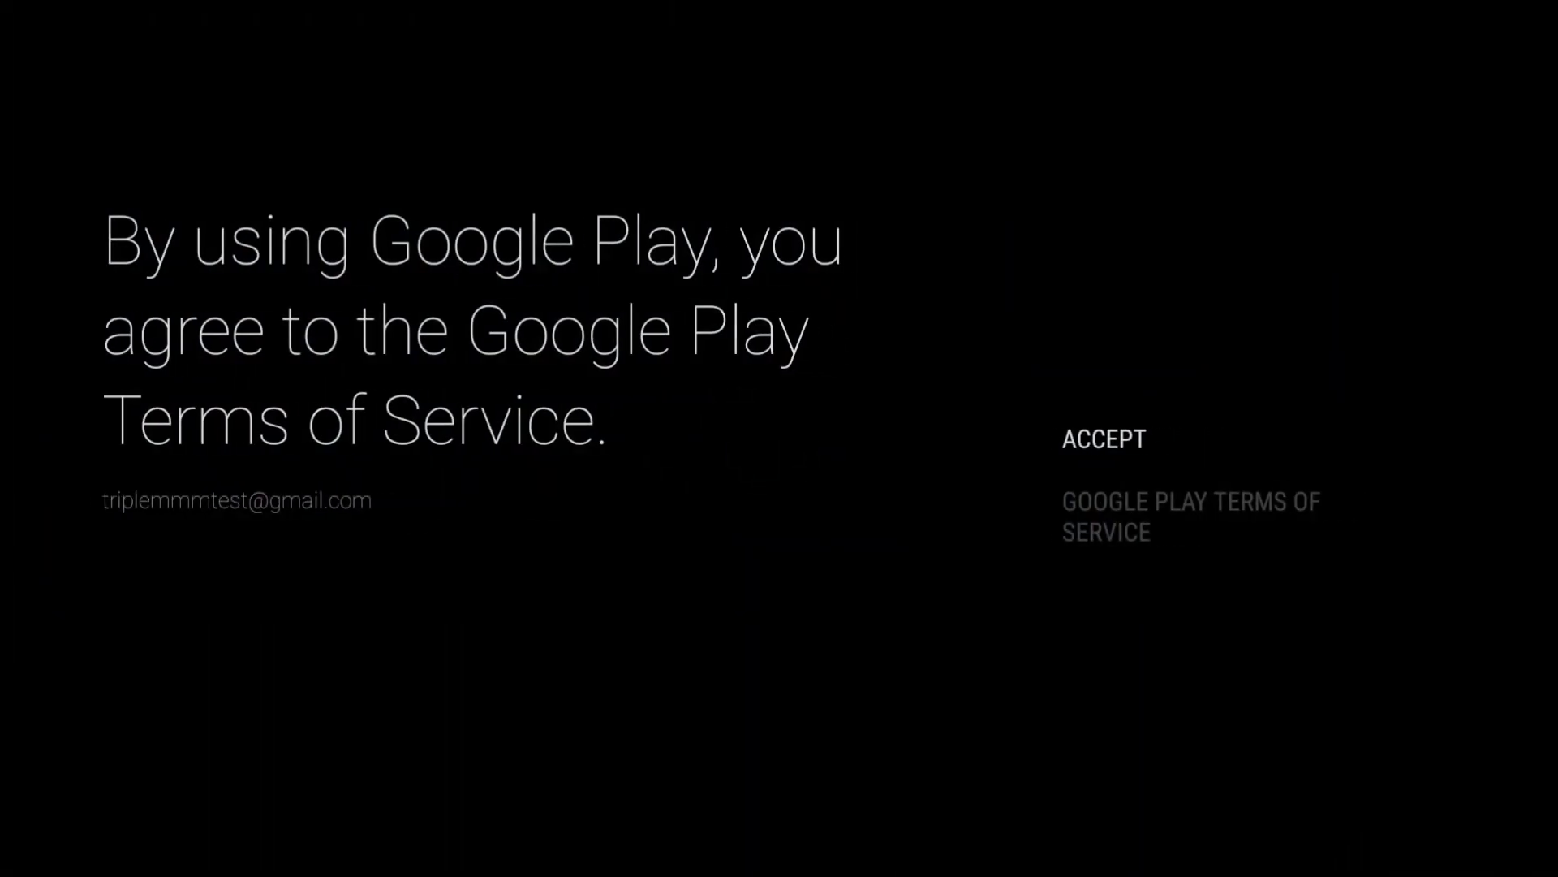
{"action": "key", "text": "Return"}
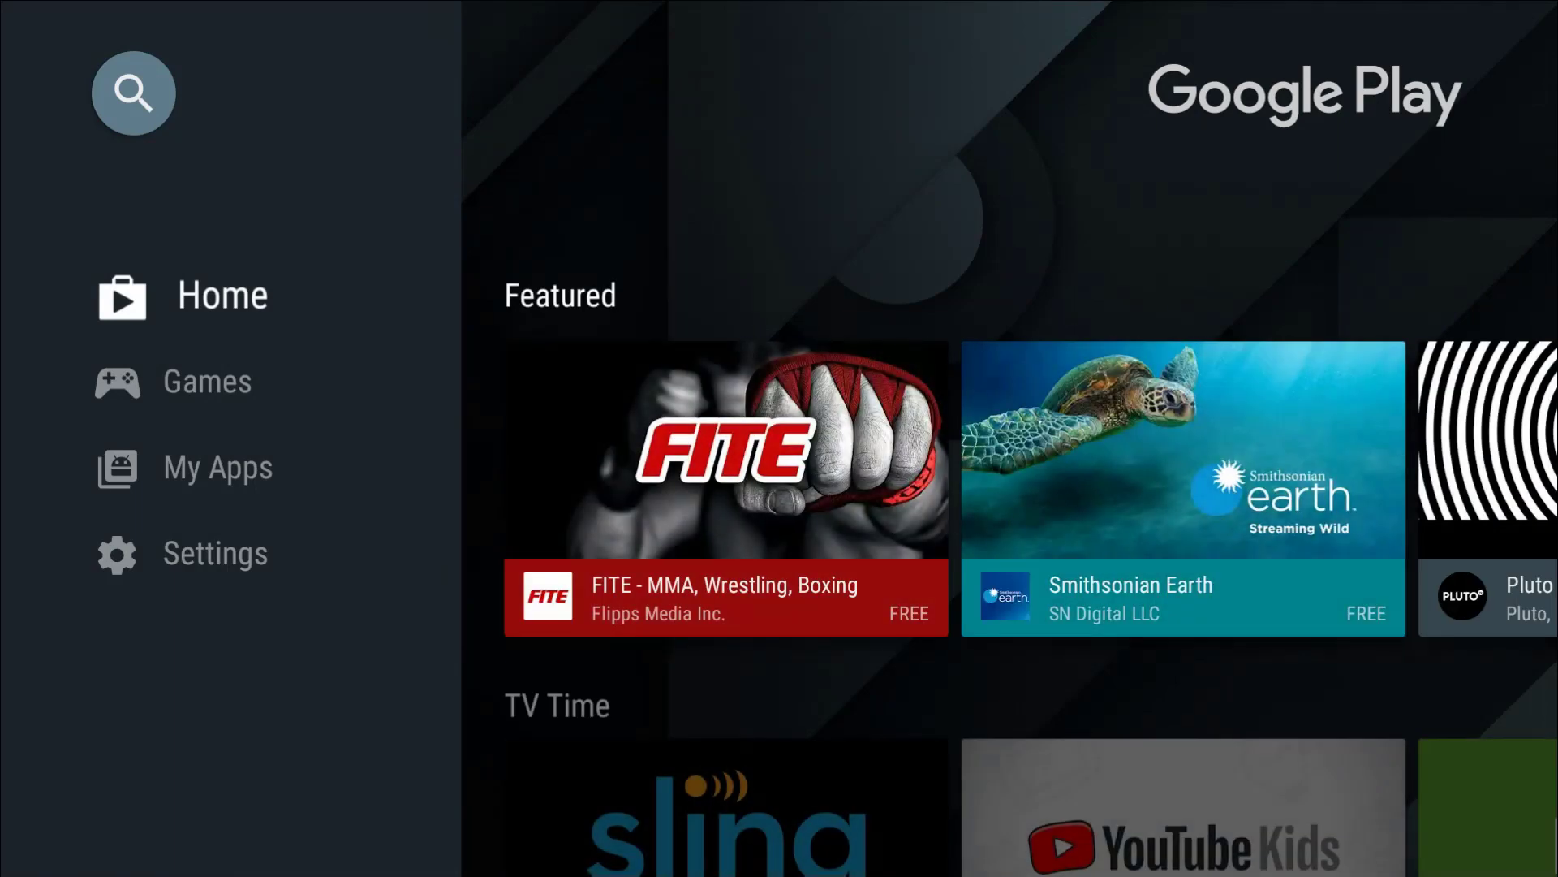
{"action": "key", "text": "Right"}
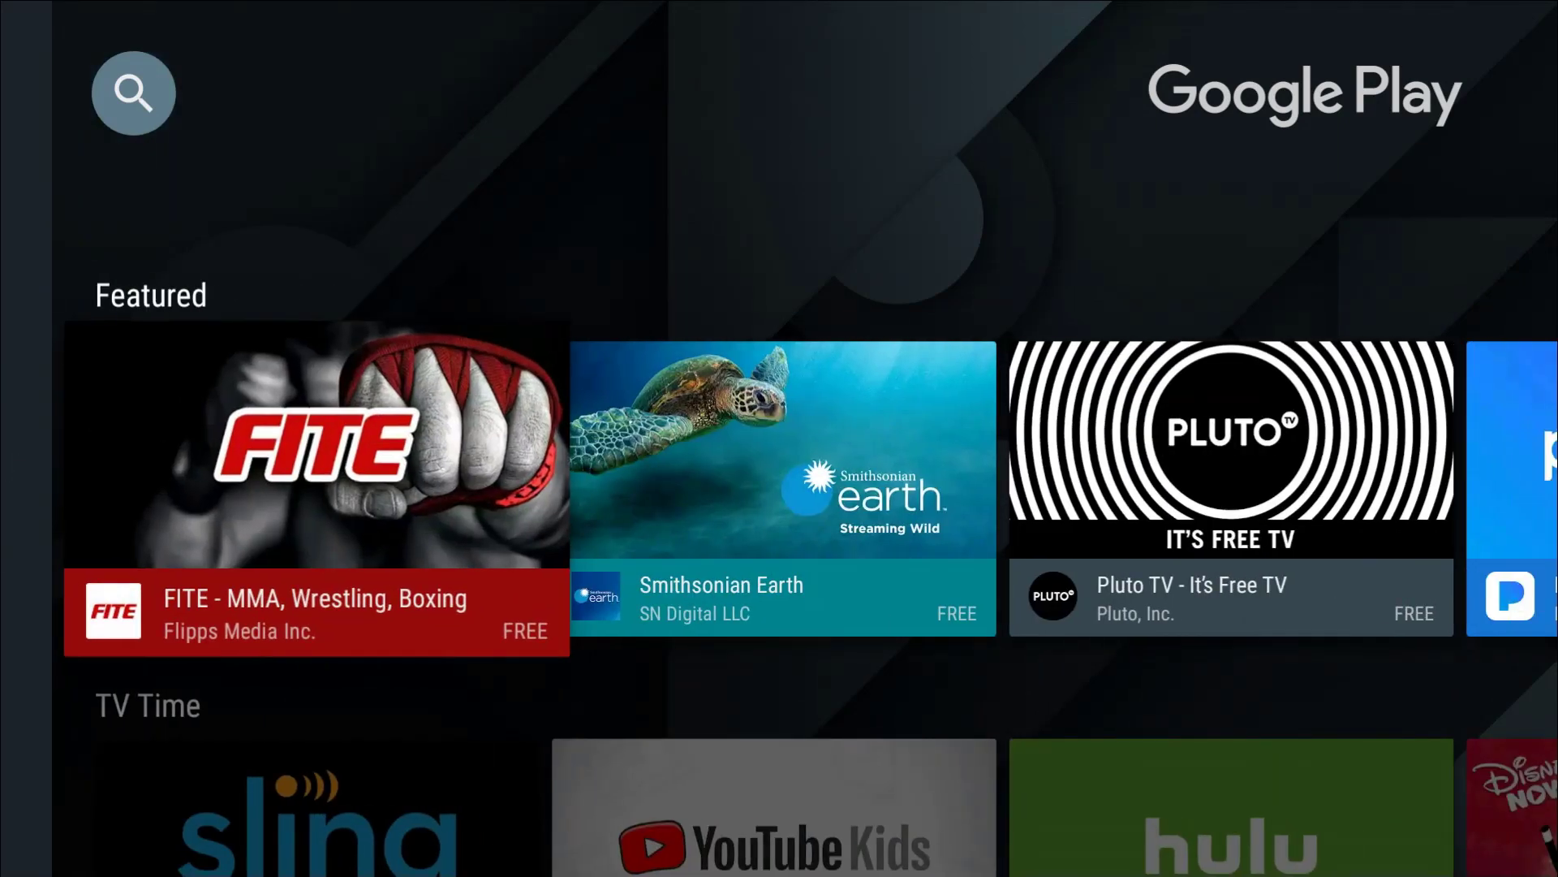
- Open the store search and look up "kodi"
{"action": "key", "text": "Left"}
{"action": "key", "text": "Up"}
{"action": "key", "text": "Return"}
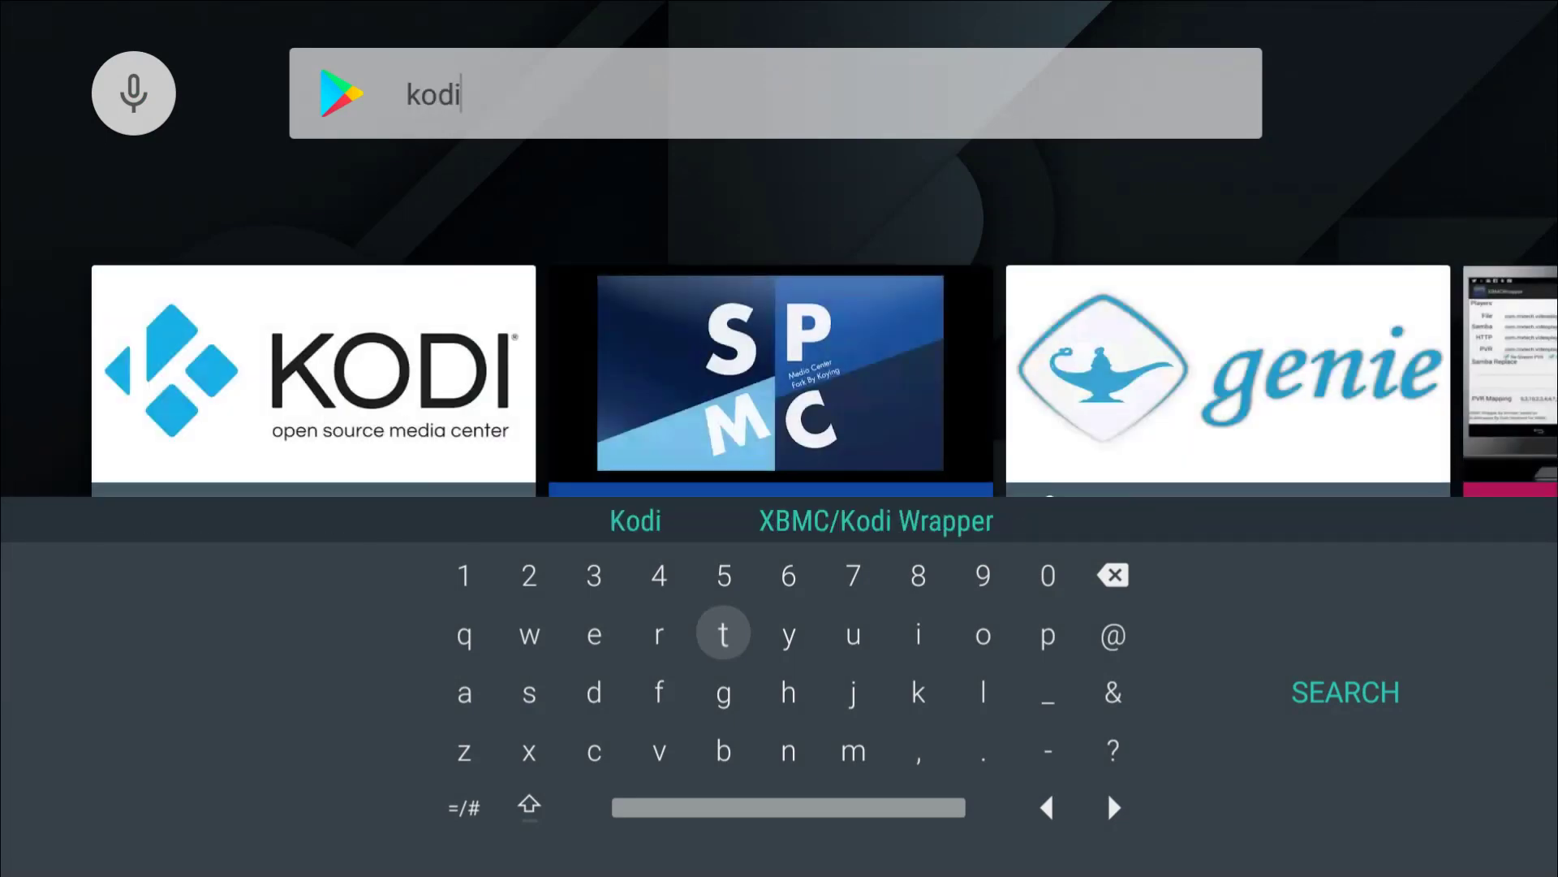
- Install Kodi by XBMC Foundation from the search results and accept its app permissions
{"action": "left_click", "coordinate": [322, 407]}
{"action": "left_click", "coordinate": [342, 398]}
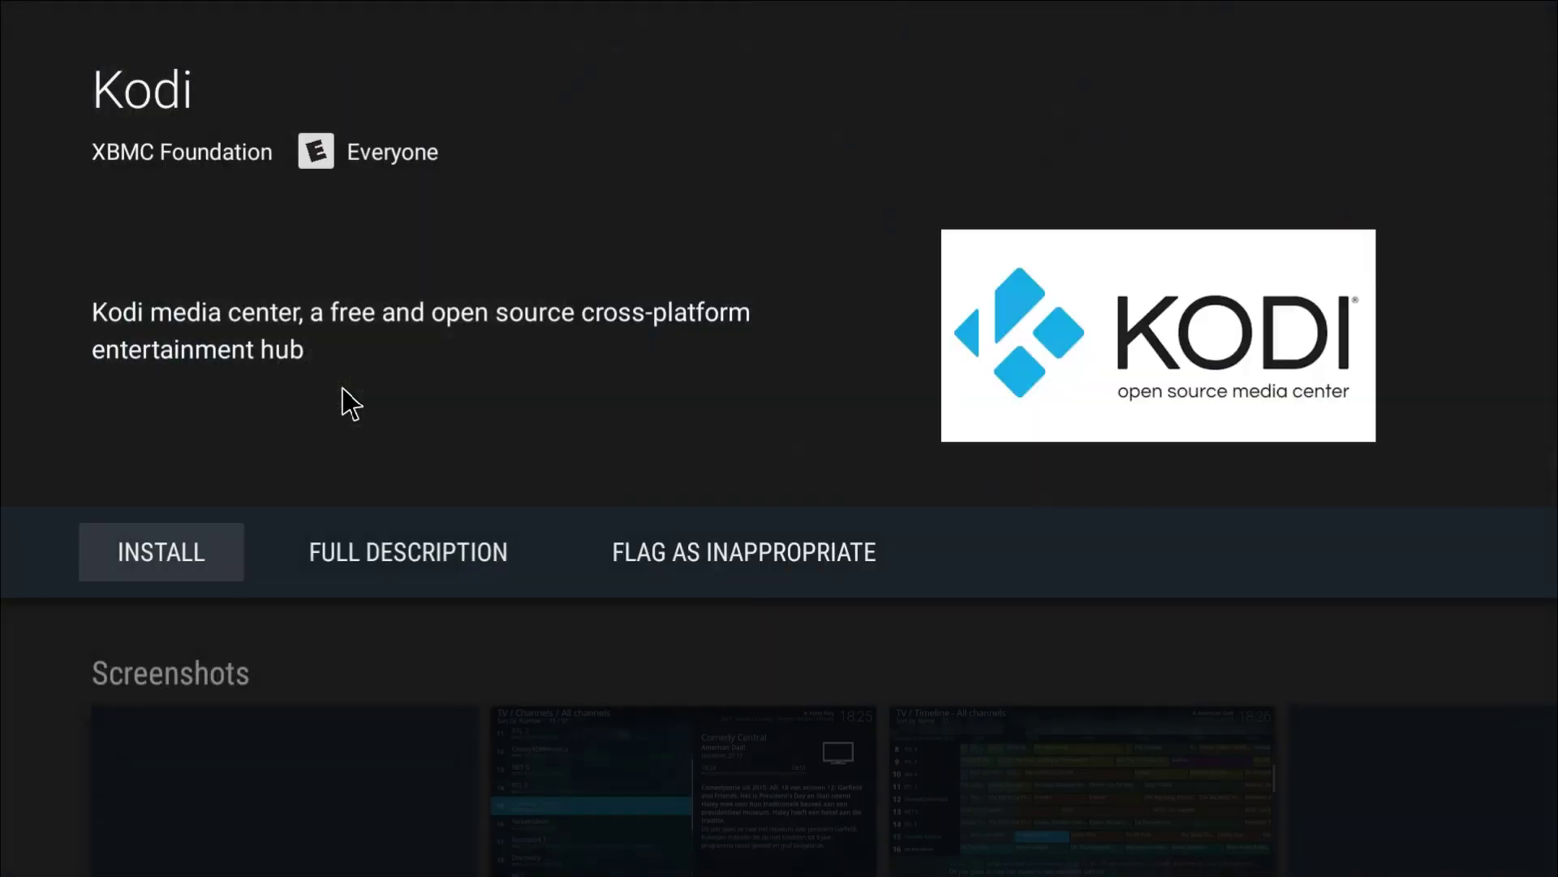
{"action": "left_click", "coordinate": [199, 540]}
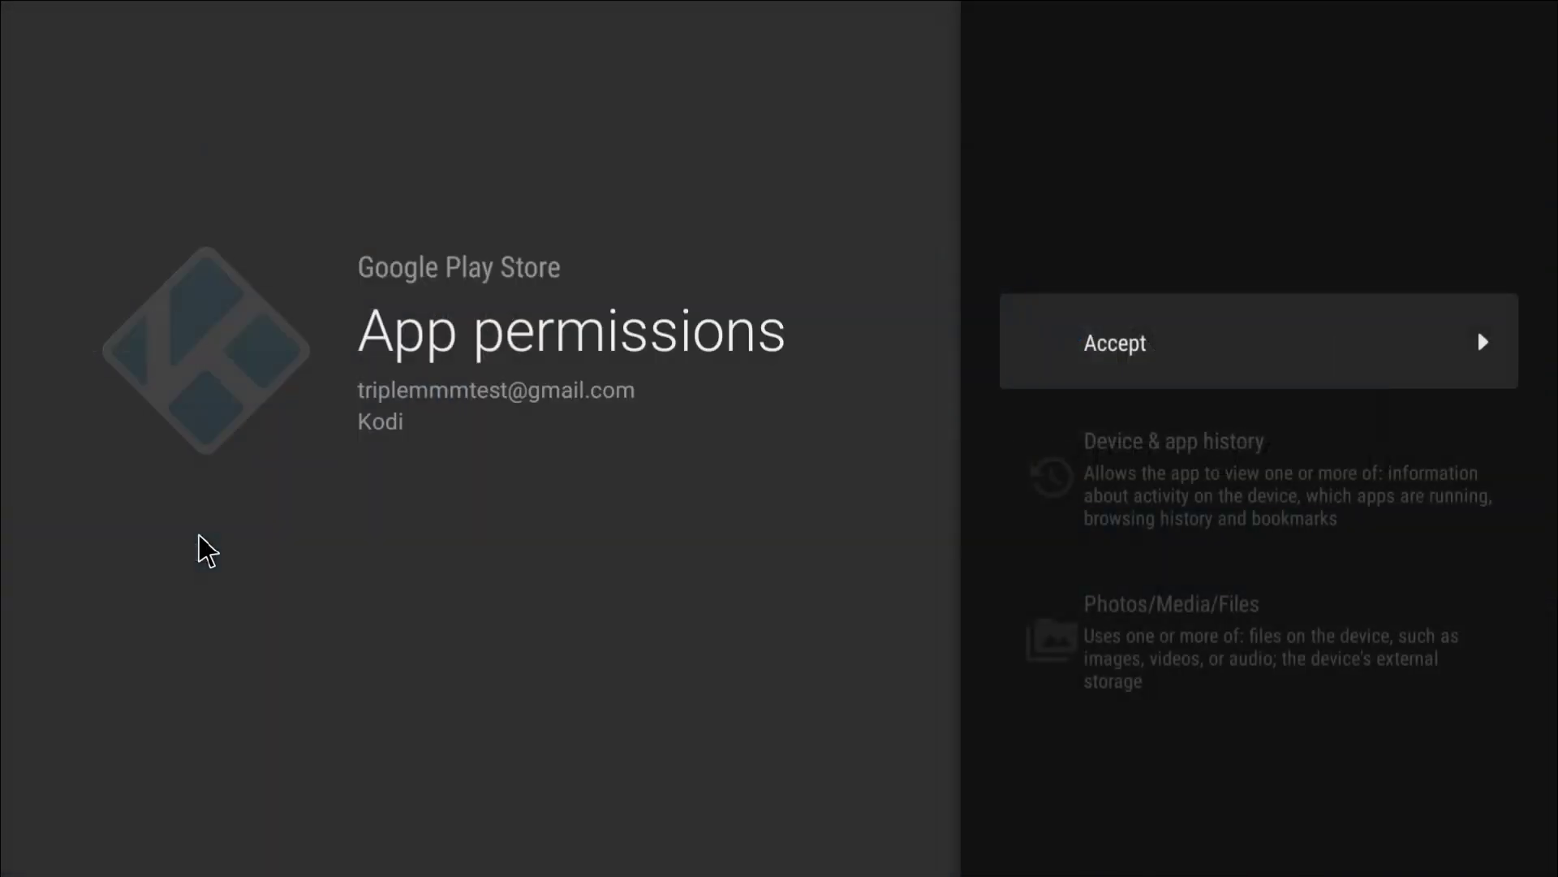
{"action": "left_click", "coordinate": [1073, 349]}
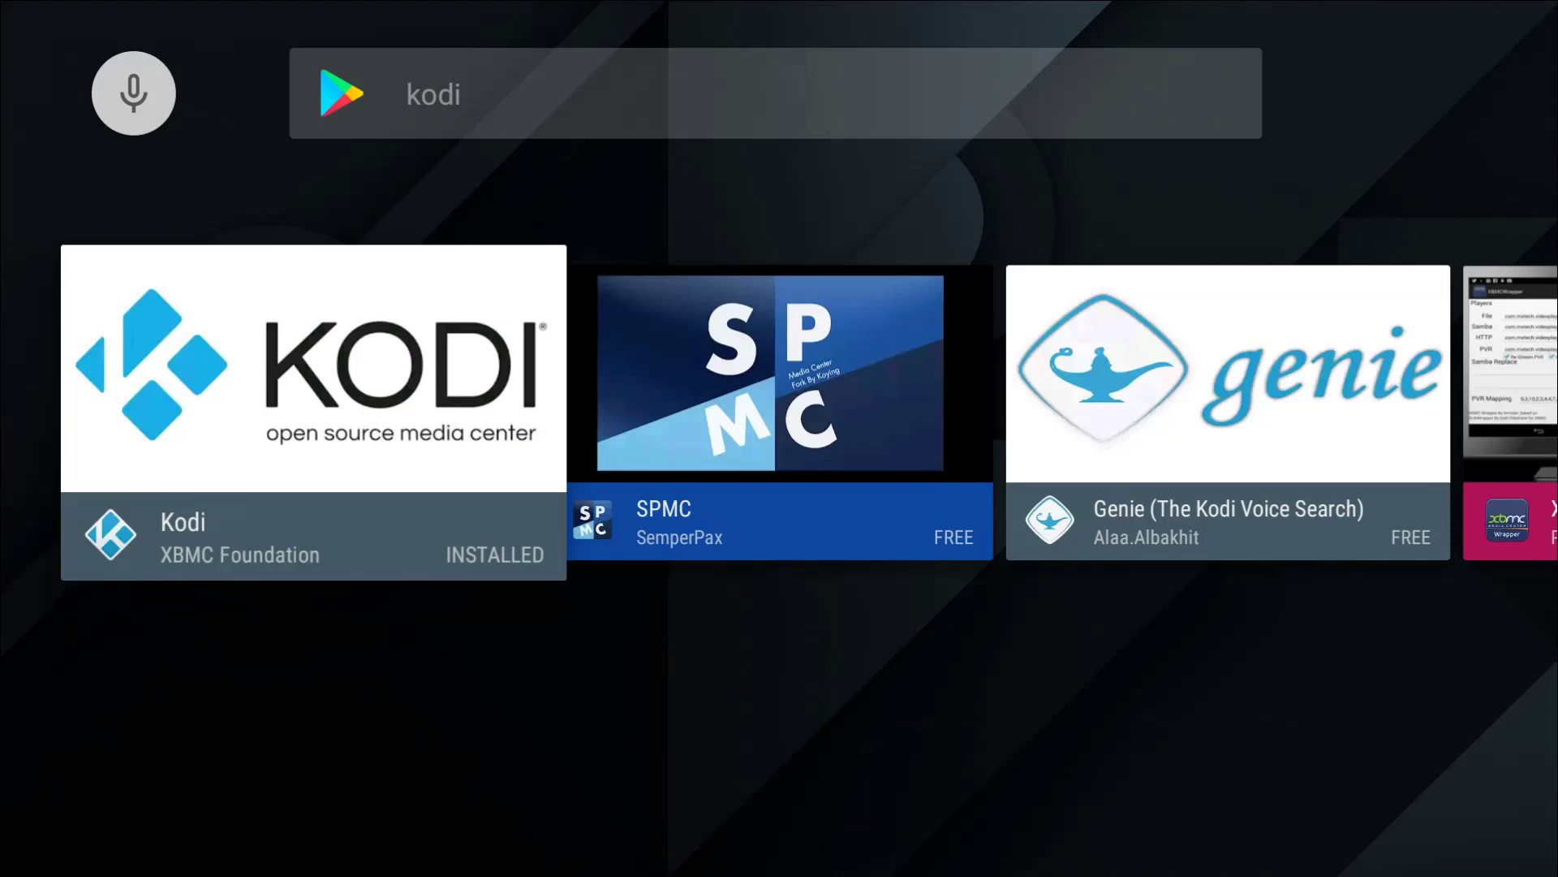
- Replace the search text with "es file explorer" and run the search
{"action": "left_click", "coordinate": [599, 95]}
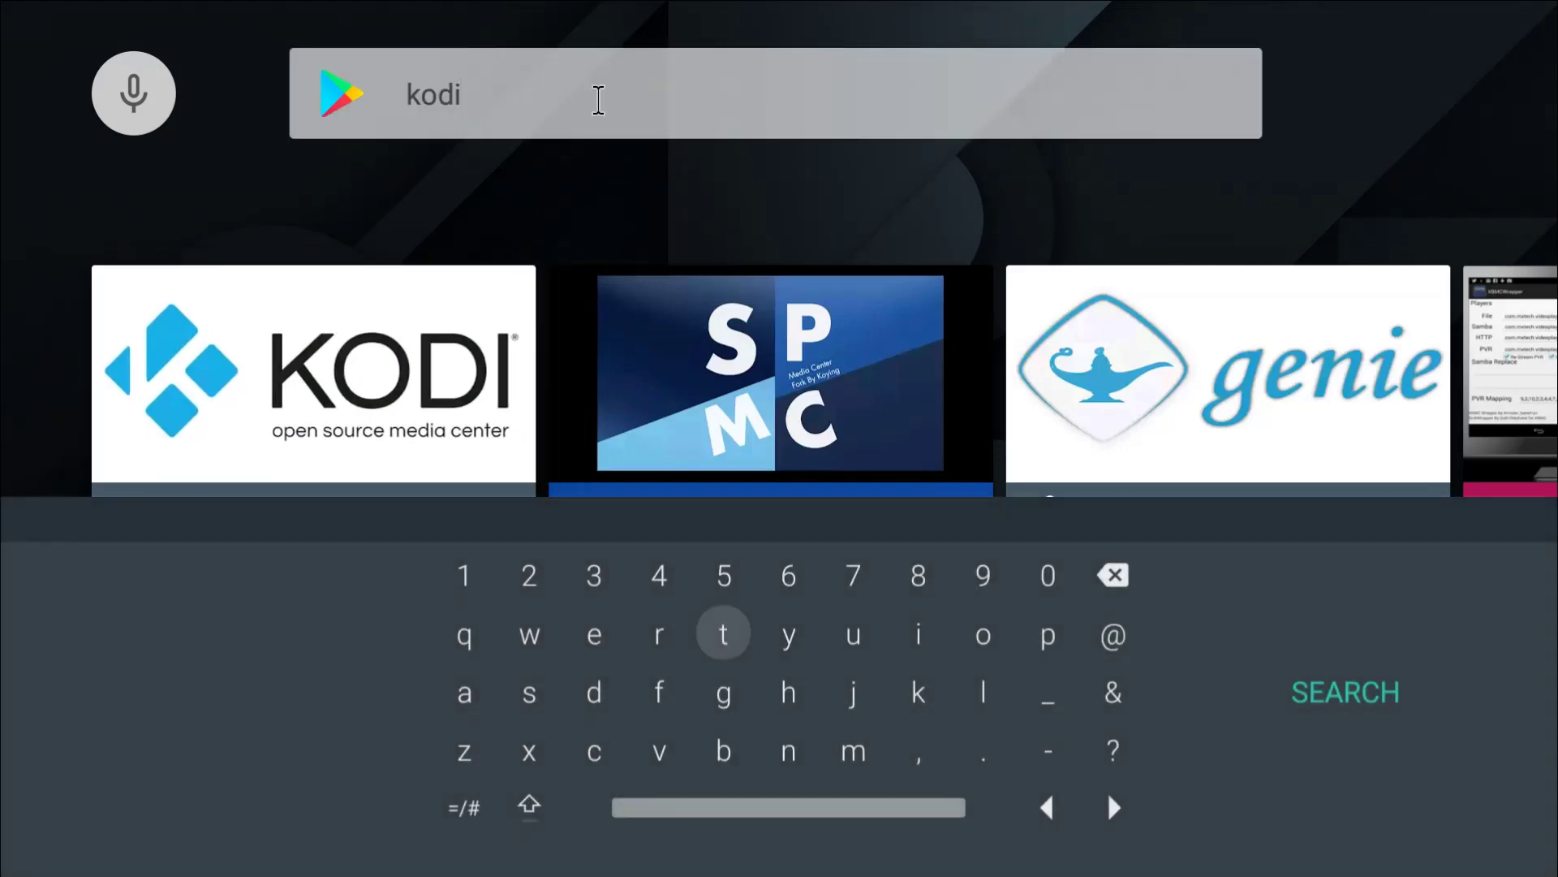
{"action": "key", "text": "BackSpace"}
{"action": "key", "text": "BackSpace"}
{"action": "key", "text": "BackSpace"}
{"action": "key", "text": "BackSpace"}
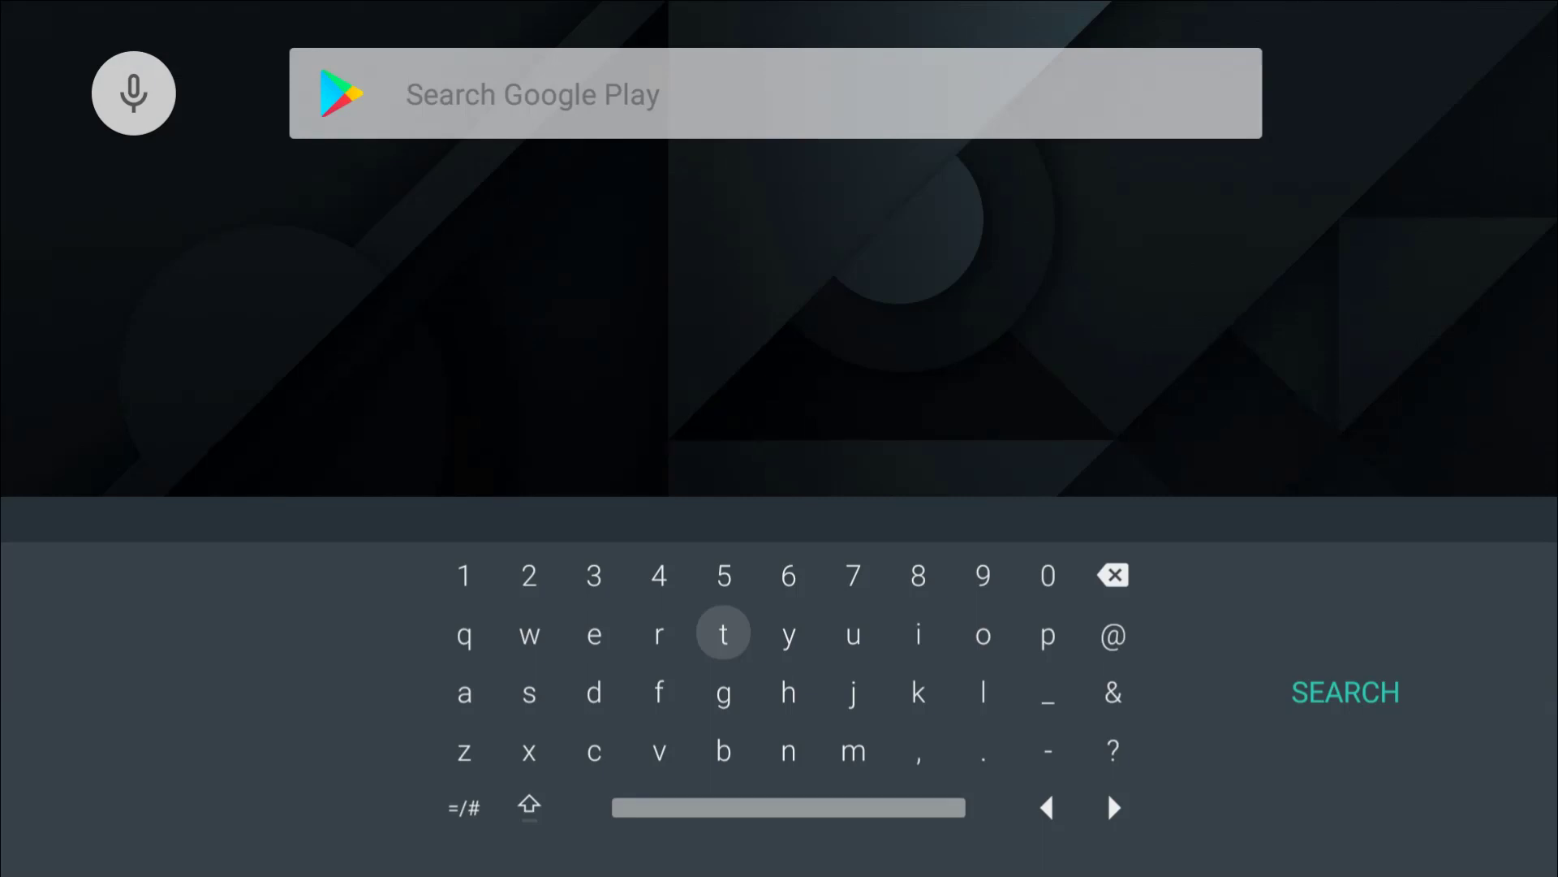
{"action": "type", "text": "es file"}
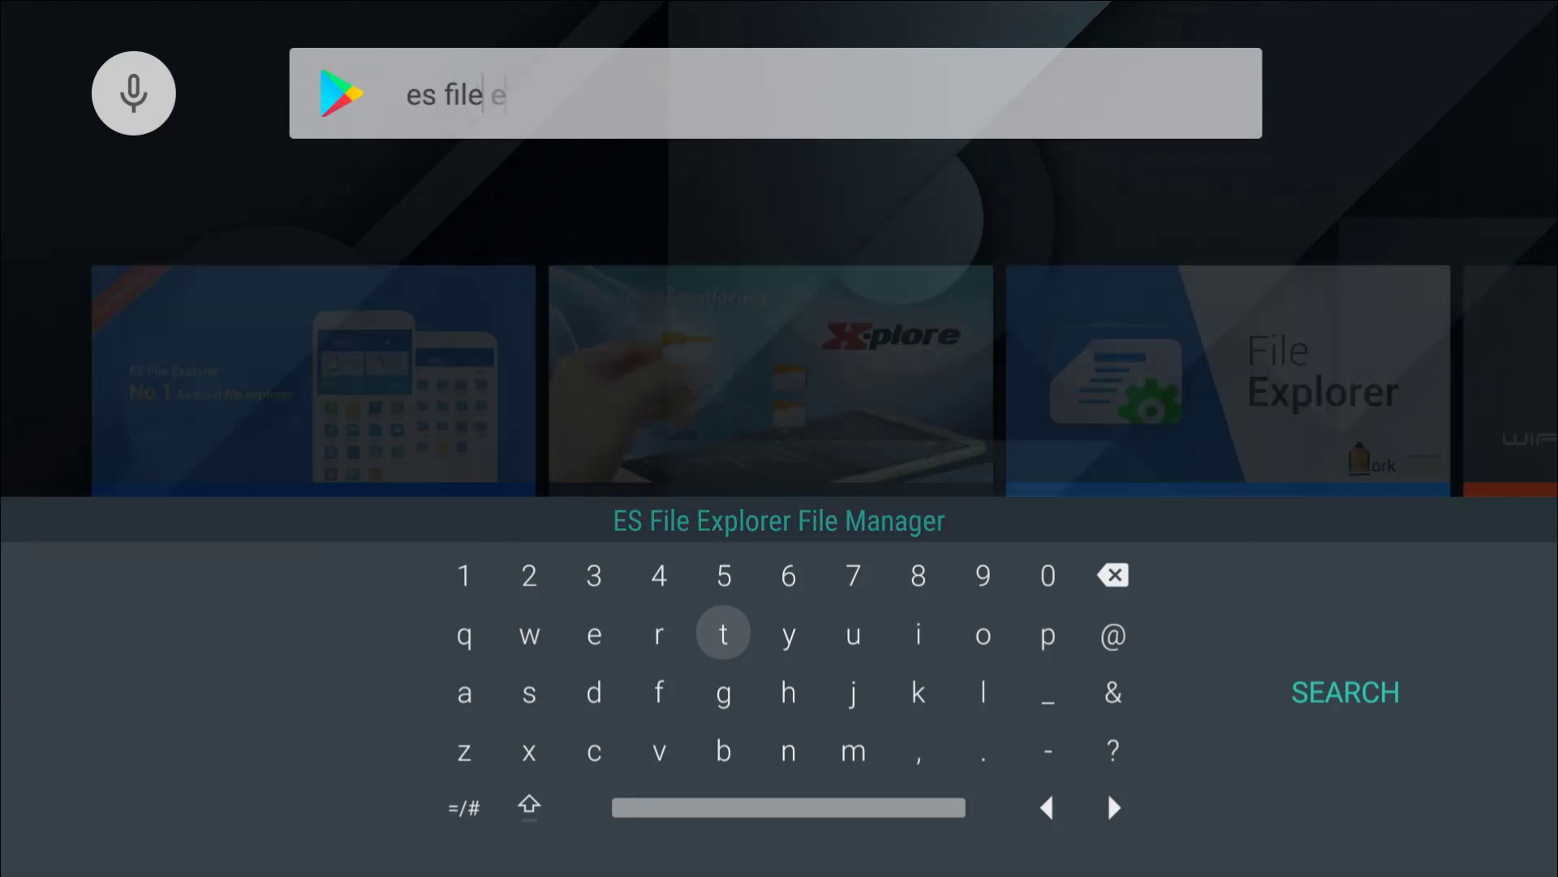
{"action": "type", "text": " explote"}
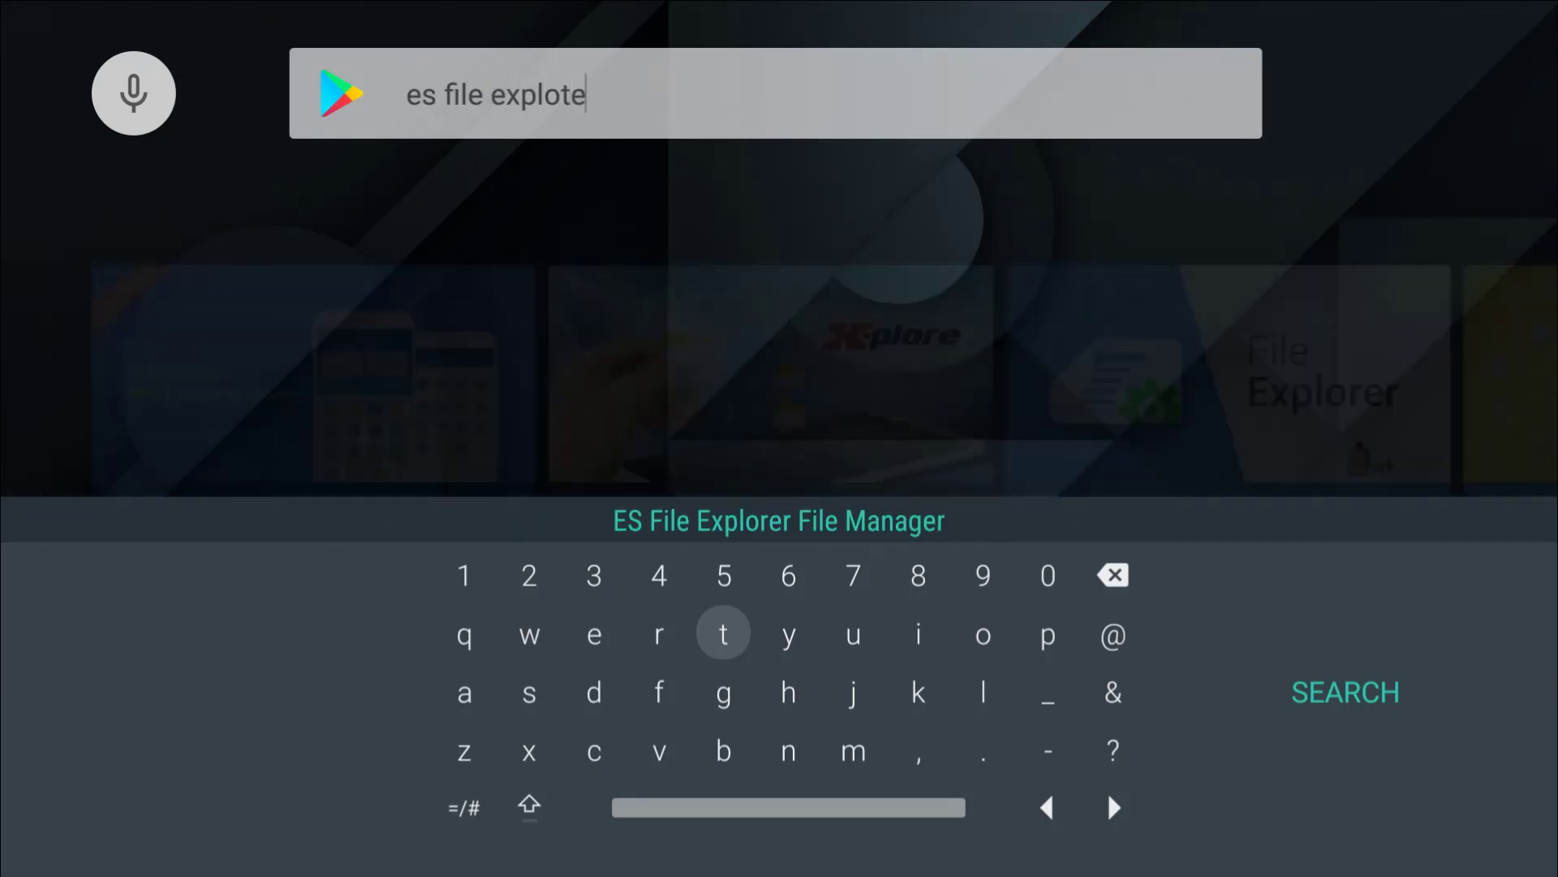
{"action": "type", "text": "r"}
{"action": "key", "text": "BackSpace"}
{"action": "key", "text": "BackSpace"}
{"action": "key", "text": "BackSpace"}
{"action": "type", "text": "rer"}
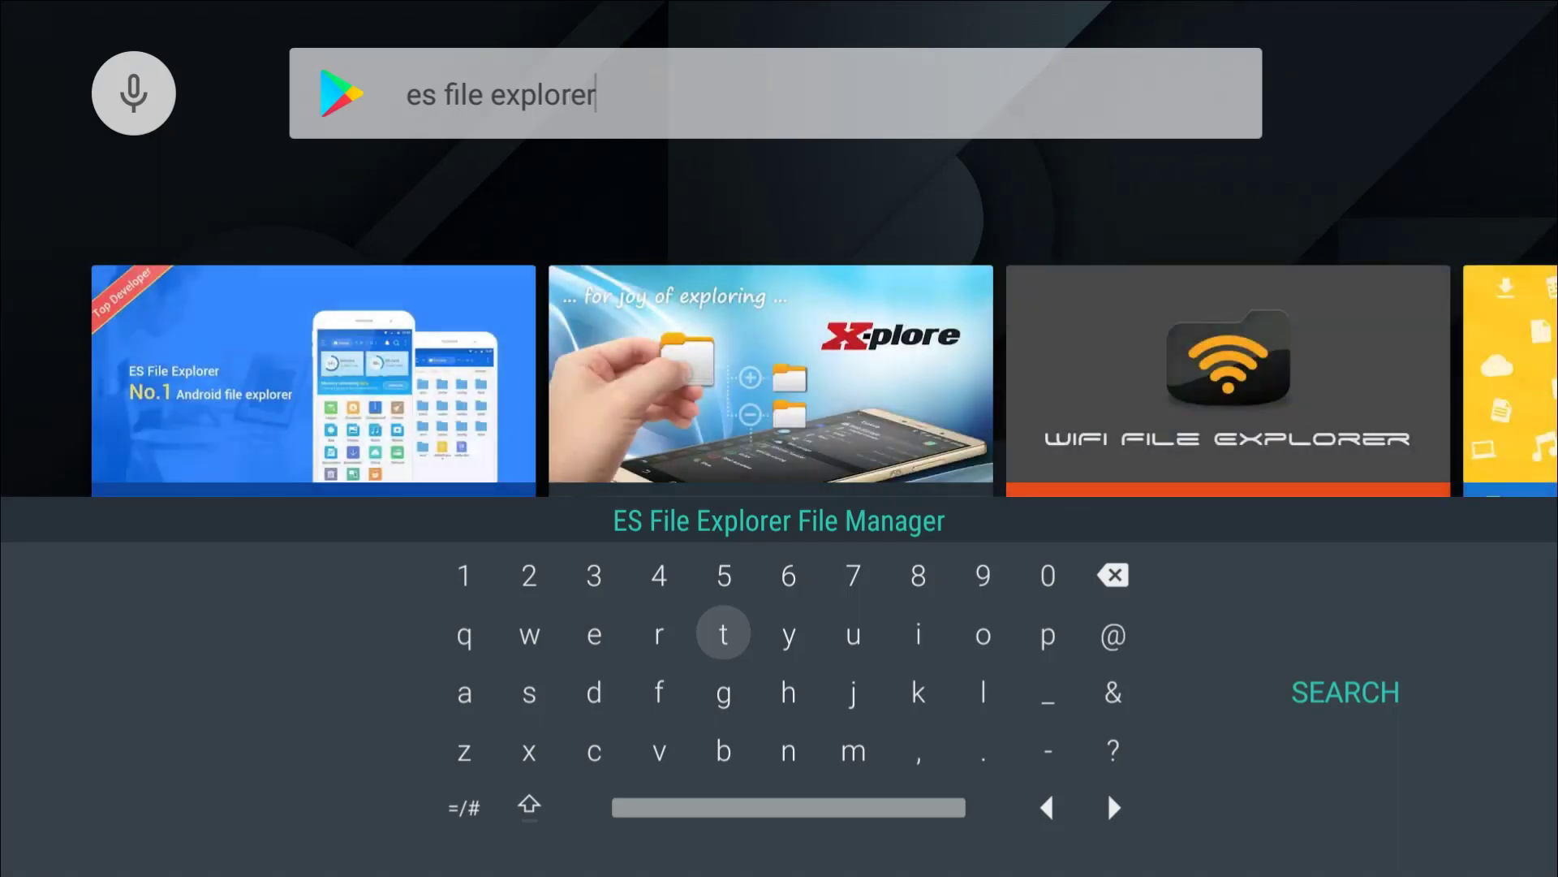
{"action": "key", "text": "Return"}
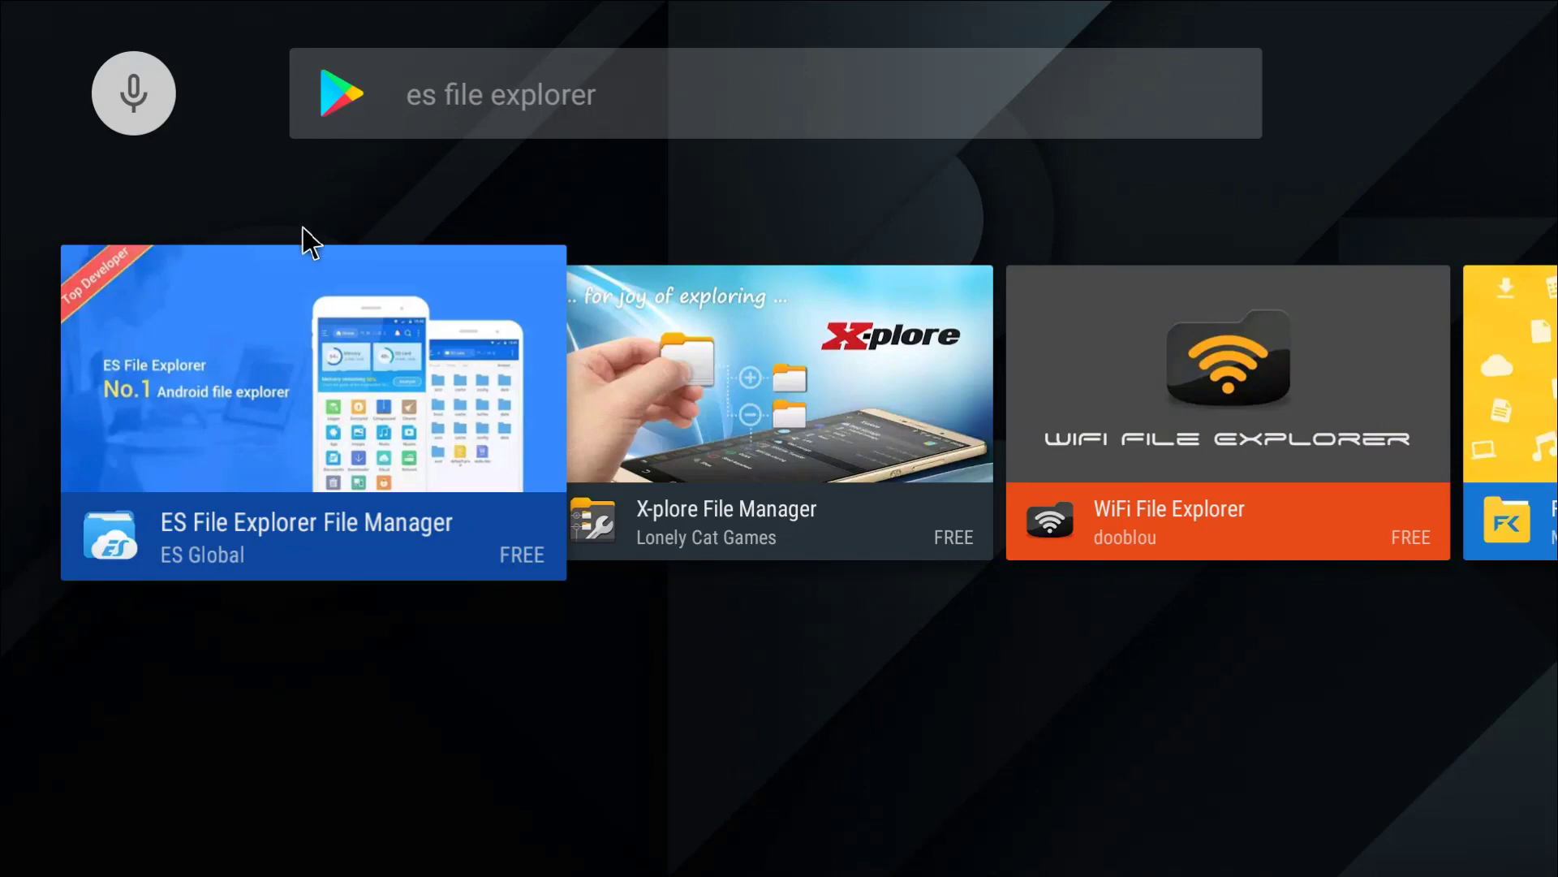
- Install ES File Explorer File Manager from the search results and accept its app permissions
{"action": "left_click", "coordinate": [305, 349]}
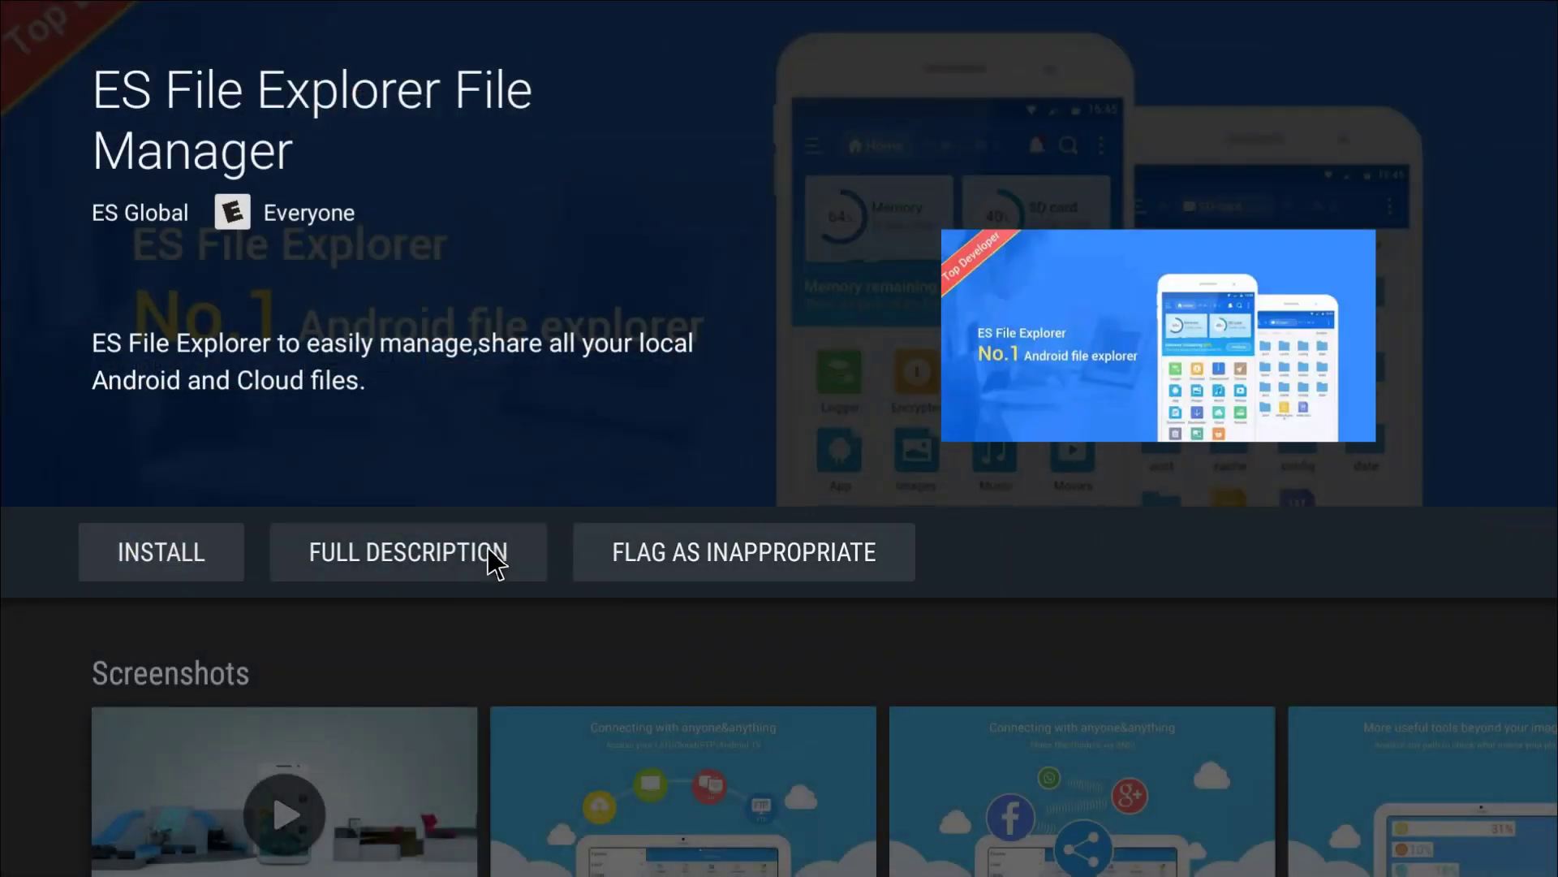
{"action": "left_click", "coordinate": [218, 564]}
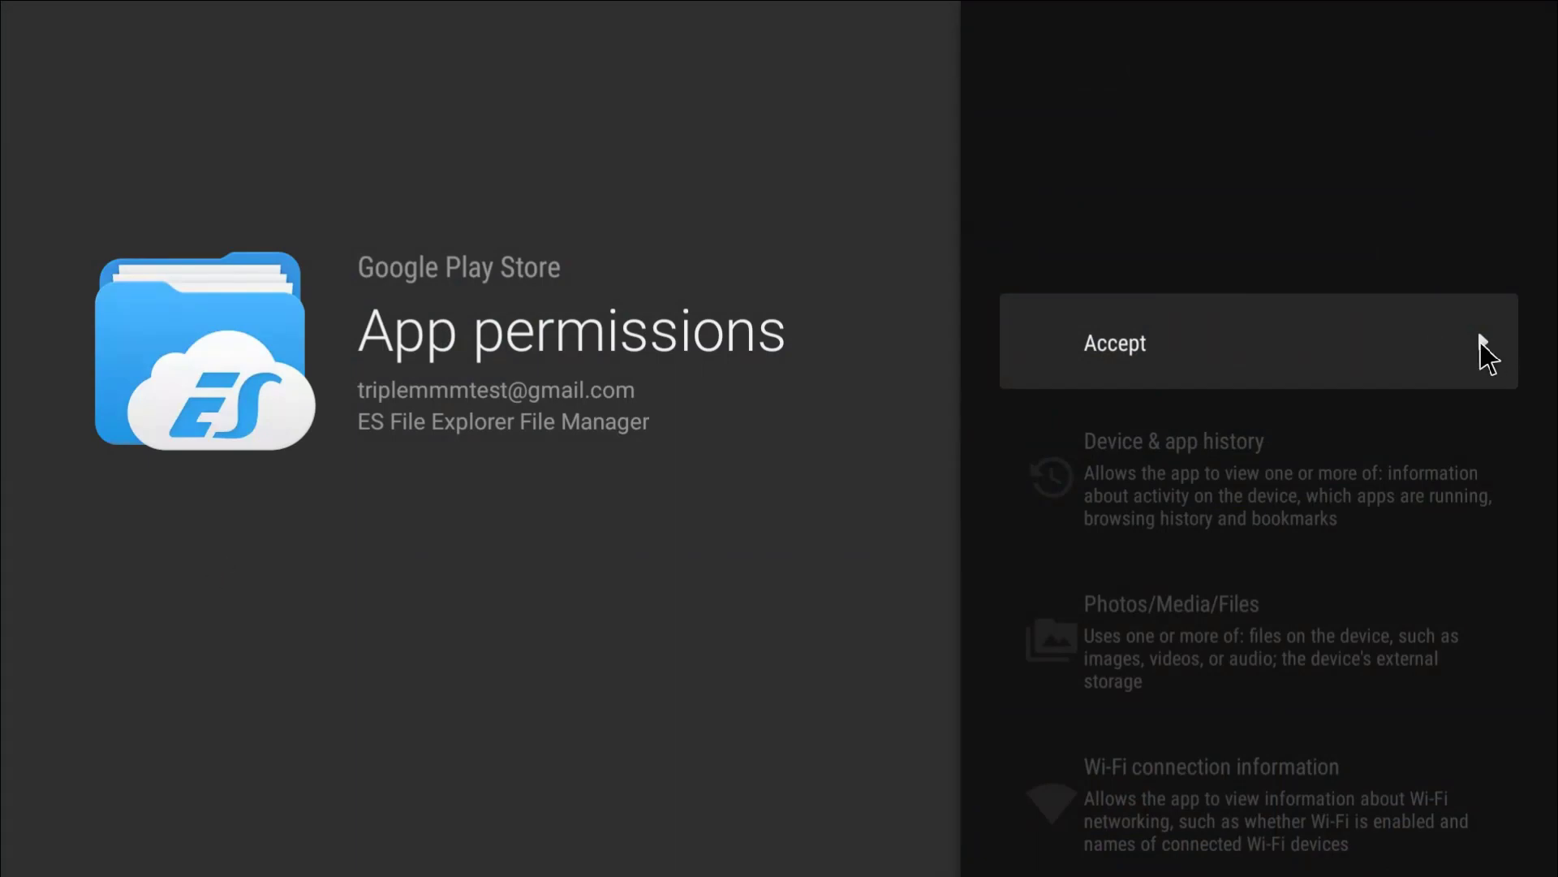
{"action": "left_click", "coordinate": [1485, 345]}
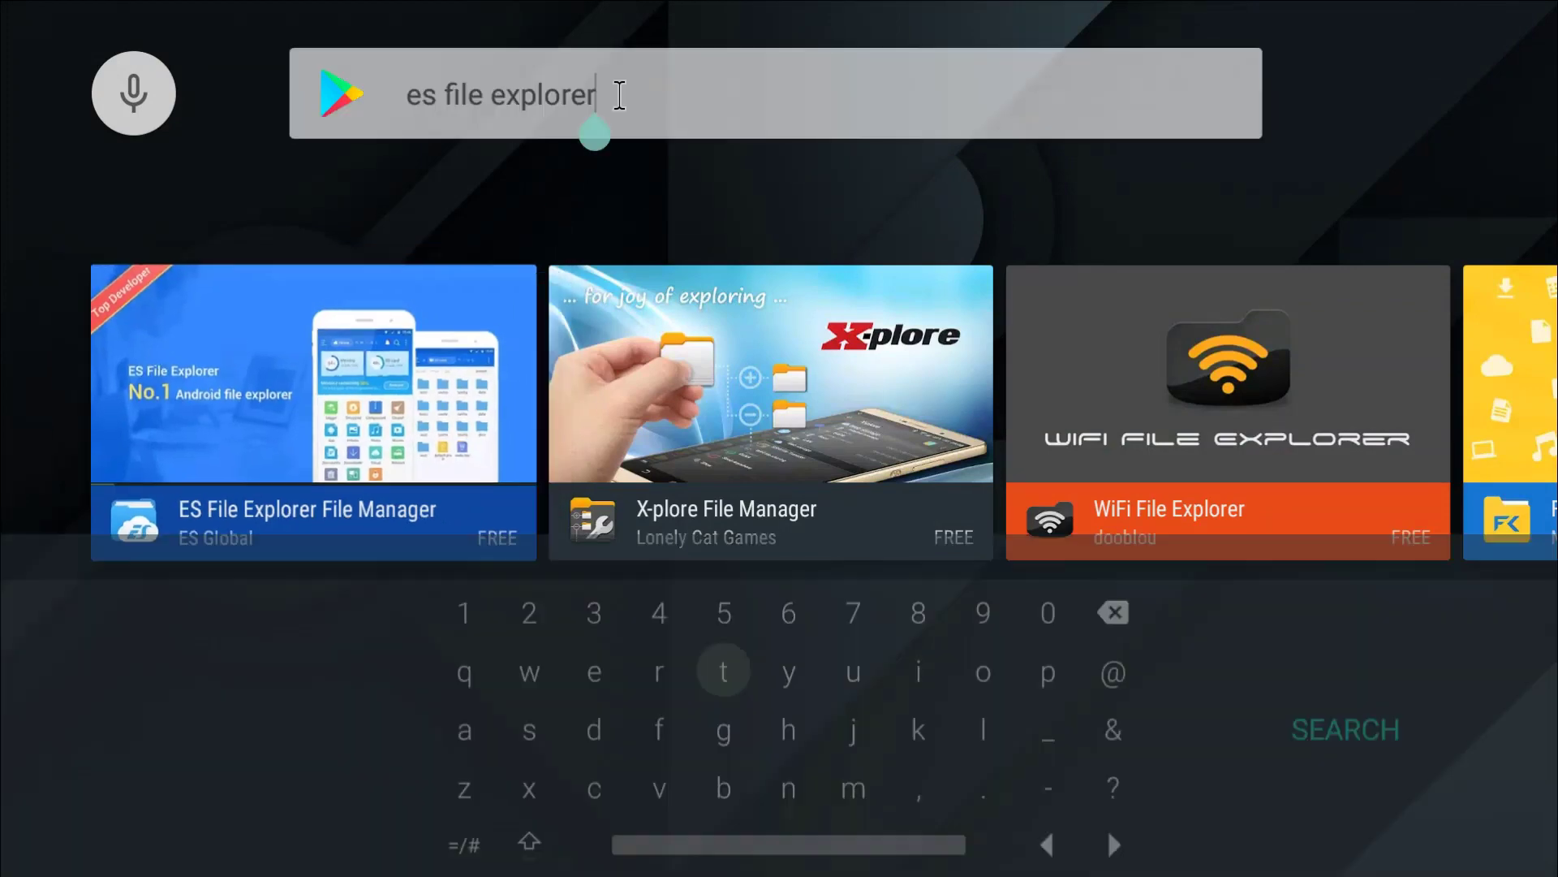
- Clear the previous search text and search the store for "tv app repo"
{"action": "key", "text": "BackSpace"}
{"action": "key", "text": "BackSpace"}
{"action": "key", "text": "BackSpace"}
{"action": "key", "text": "BackSpace"}
{"action": "key", "text": "BackSpace"}
{"action": "key", "text": "BackSpace"}
{"action": "key", "text": "BackSpace"}
{"action": "key", "text": "BackSpace"}
{"action": "key", "text": "BackSpace"}
{"action": "key", "text": "BackSpace"}
{"action": "key", "text": "BackSpace"}
{"action": "key", "text": "BackSpace"}
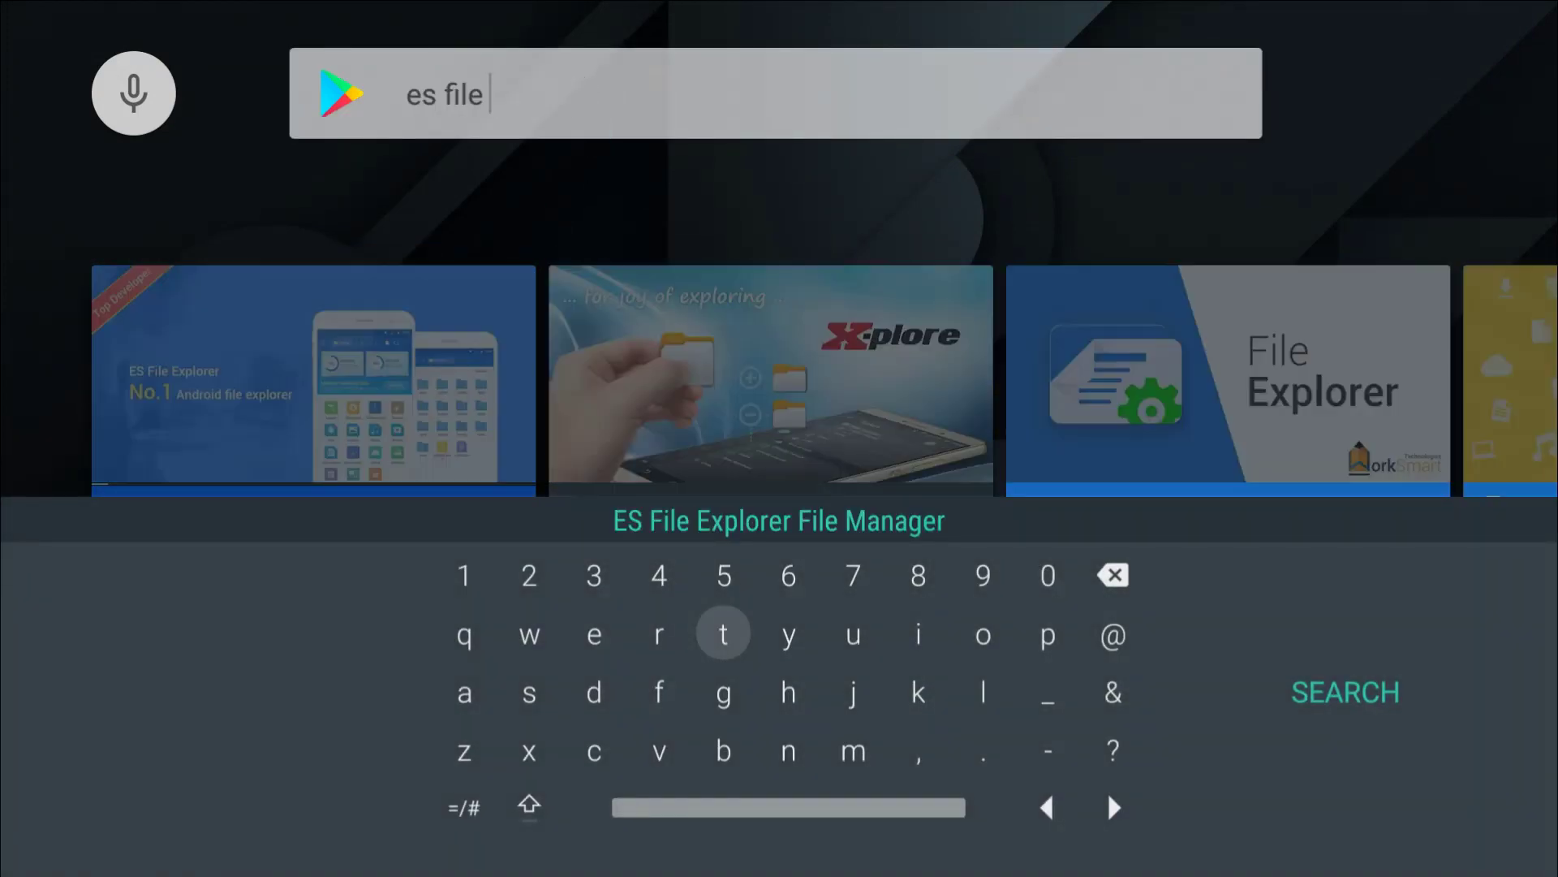
{"action": "key", "text": "BackSpace"}
{"action": "key", "text": "BackSpace"}
{"action": "key", "text": "BackSpace"}
{"action": "key", "text": "BackSpace"}
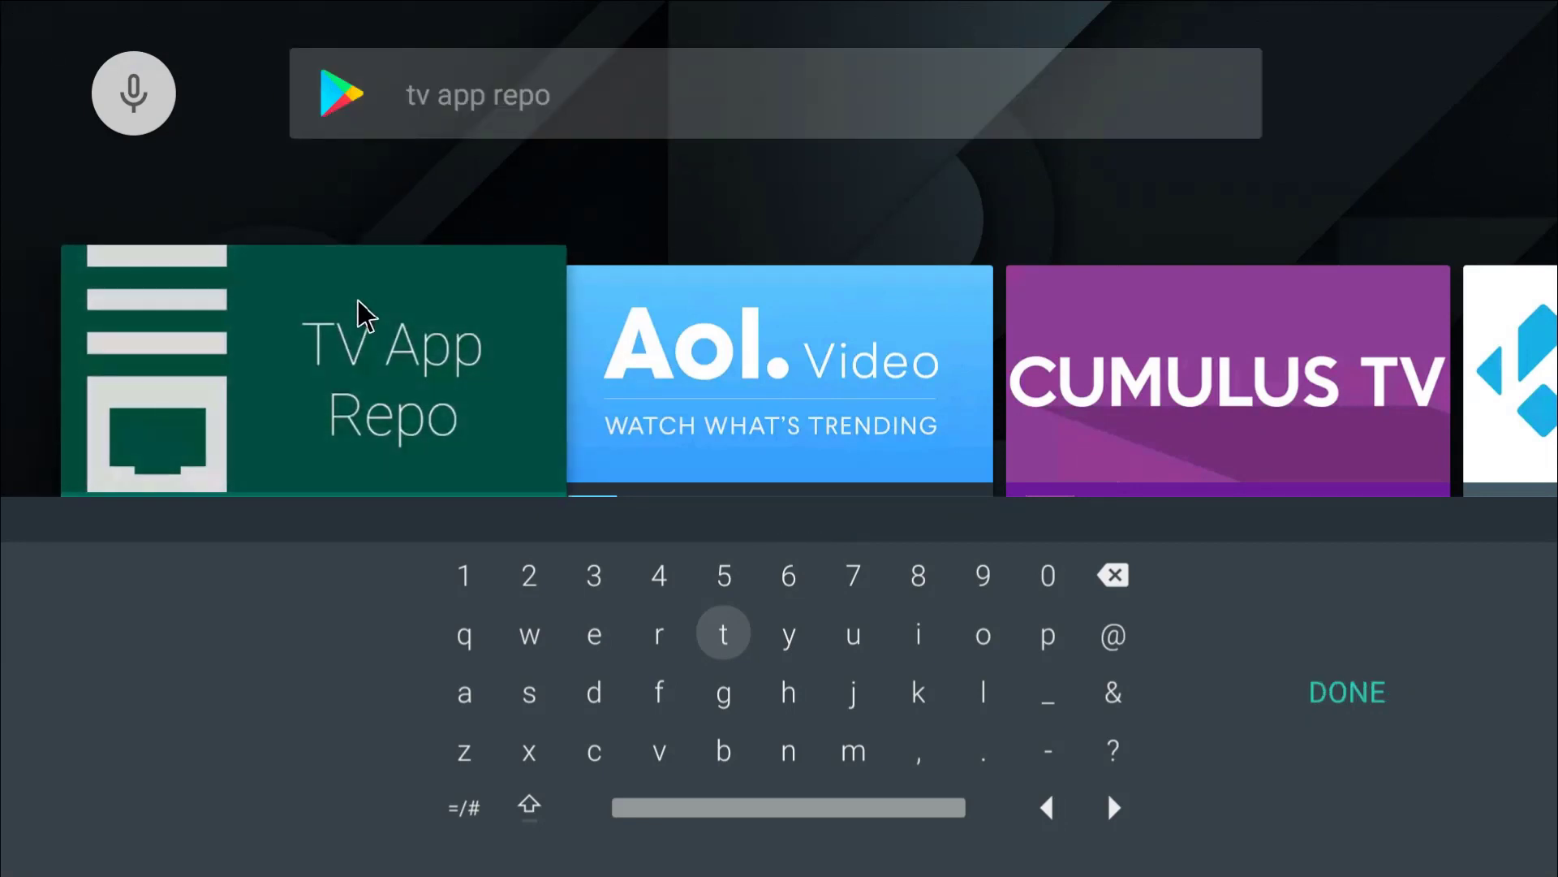
- Install Tv App Repo by Felker Tech and return to the search results
{"action": "left_click", "coordinate": [369, 398]}
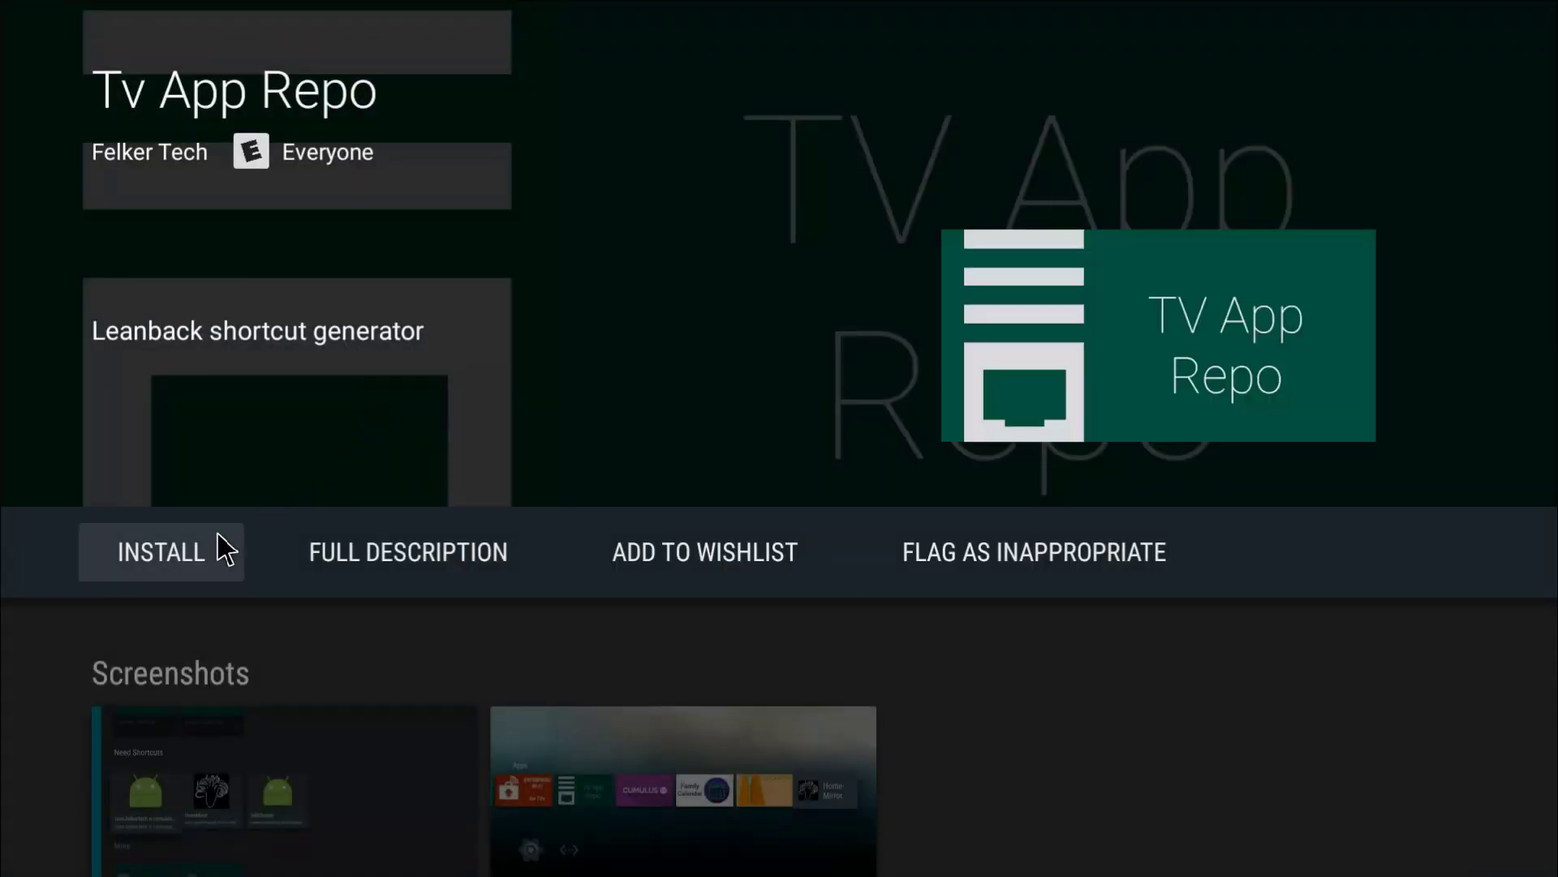
{"action": "left_click", "coordinate": [218, 536]}
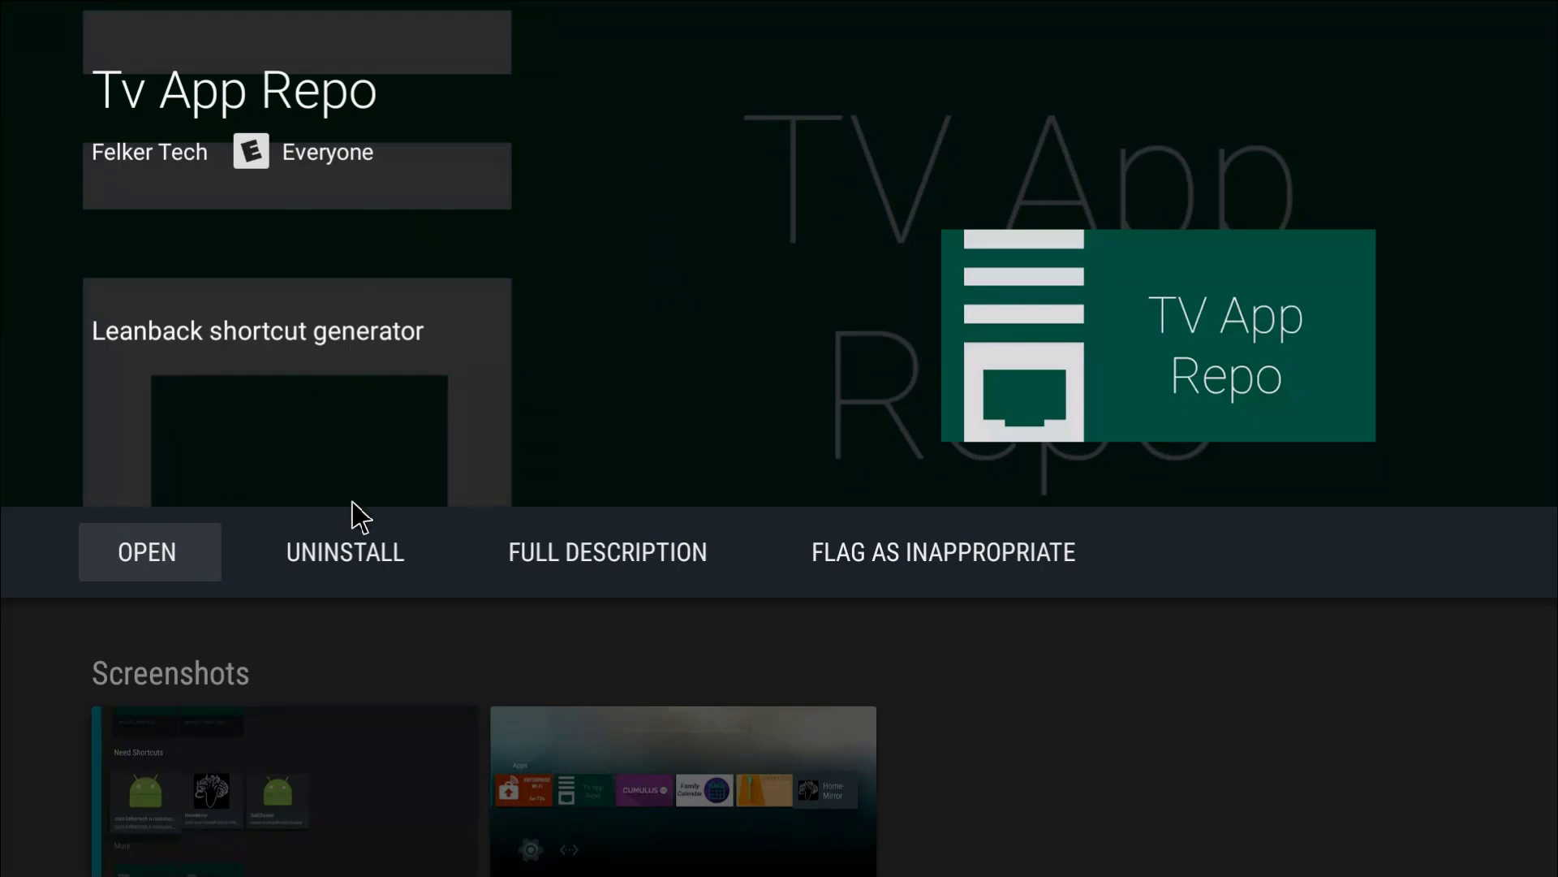
{"action": "key", "text": "Escape"}
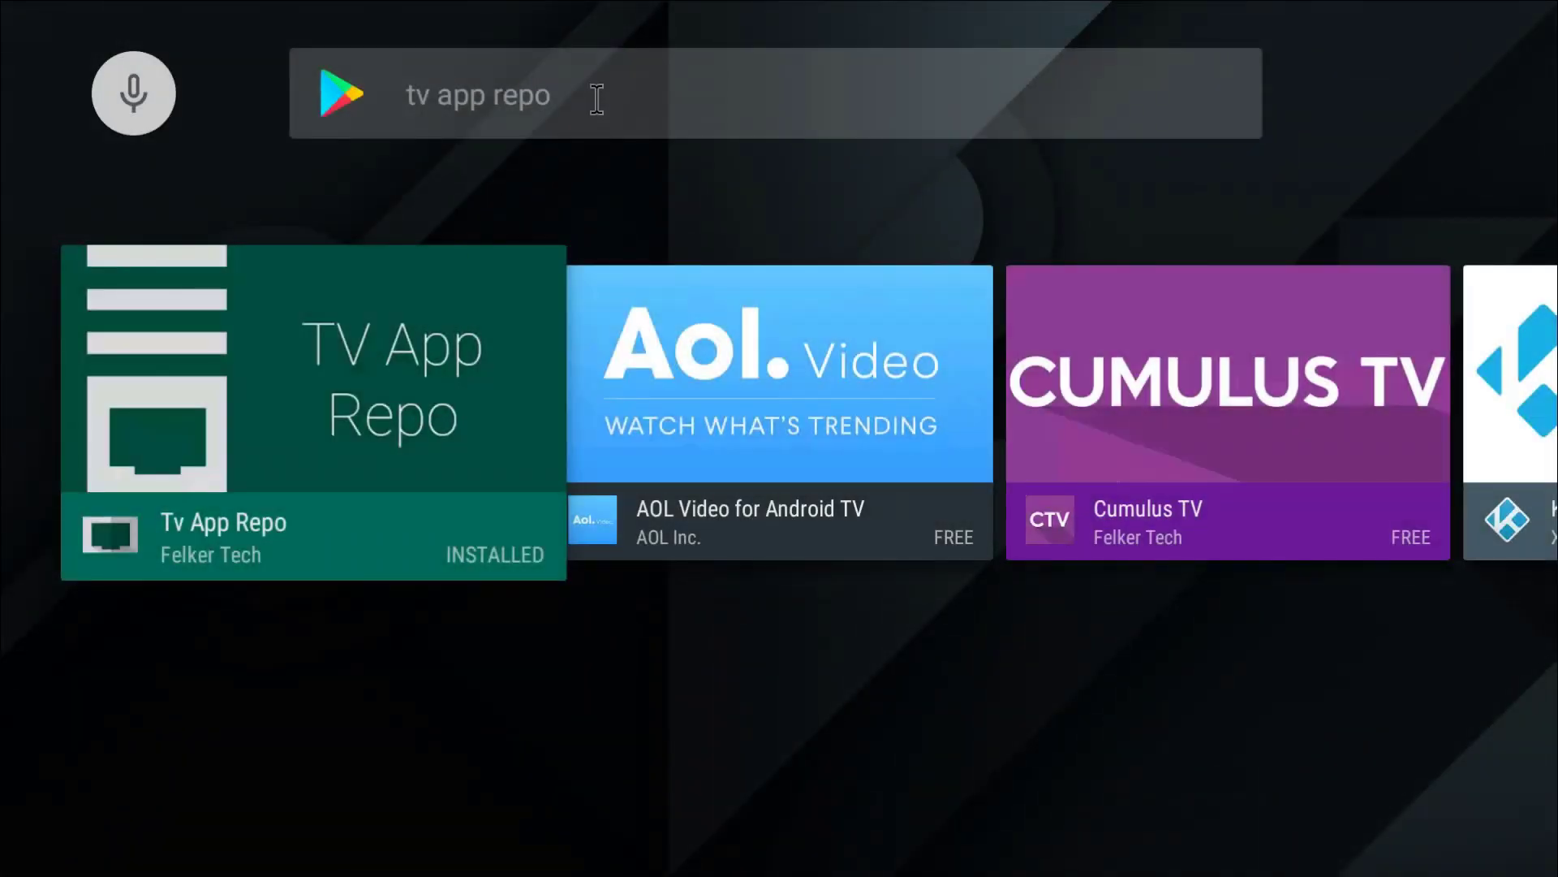
- Replace the search text with "side load laun" and close the on-screen keyboard to show the full results
{"action": "left_click", "coordinate": [597, 99]}
{"action": "key", "text": "BackSpace"}
{"action": "key", "text": "BackSpace"}
{"action": "key", "text": "BackSpace"}
{"action": "key", "text": "BackSpace"}
{"action": "key", "text": "BackSpace"}
{"action": "key", "text": "BackSpace"}
{"action": "key", "text": "BackSpace"}
{"action": "key", "text": "BackSpace"}
{"action": "key", "text": "BackSpace"}
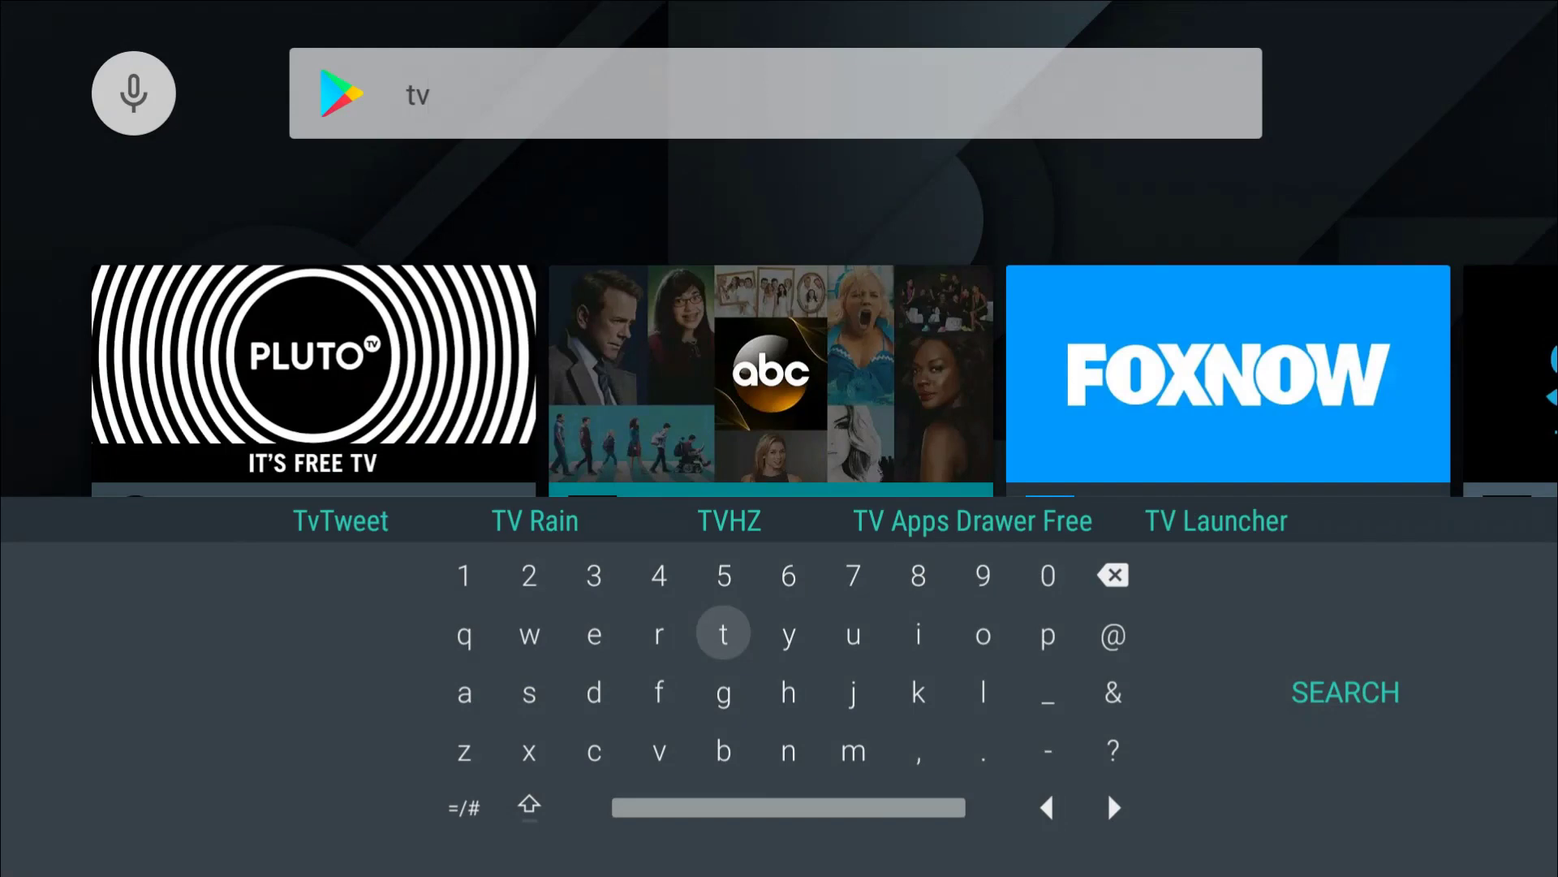
{"action": "key", "text": "BackSpace"}
{"action": "key", "text": "BackSpace"}
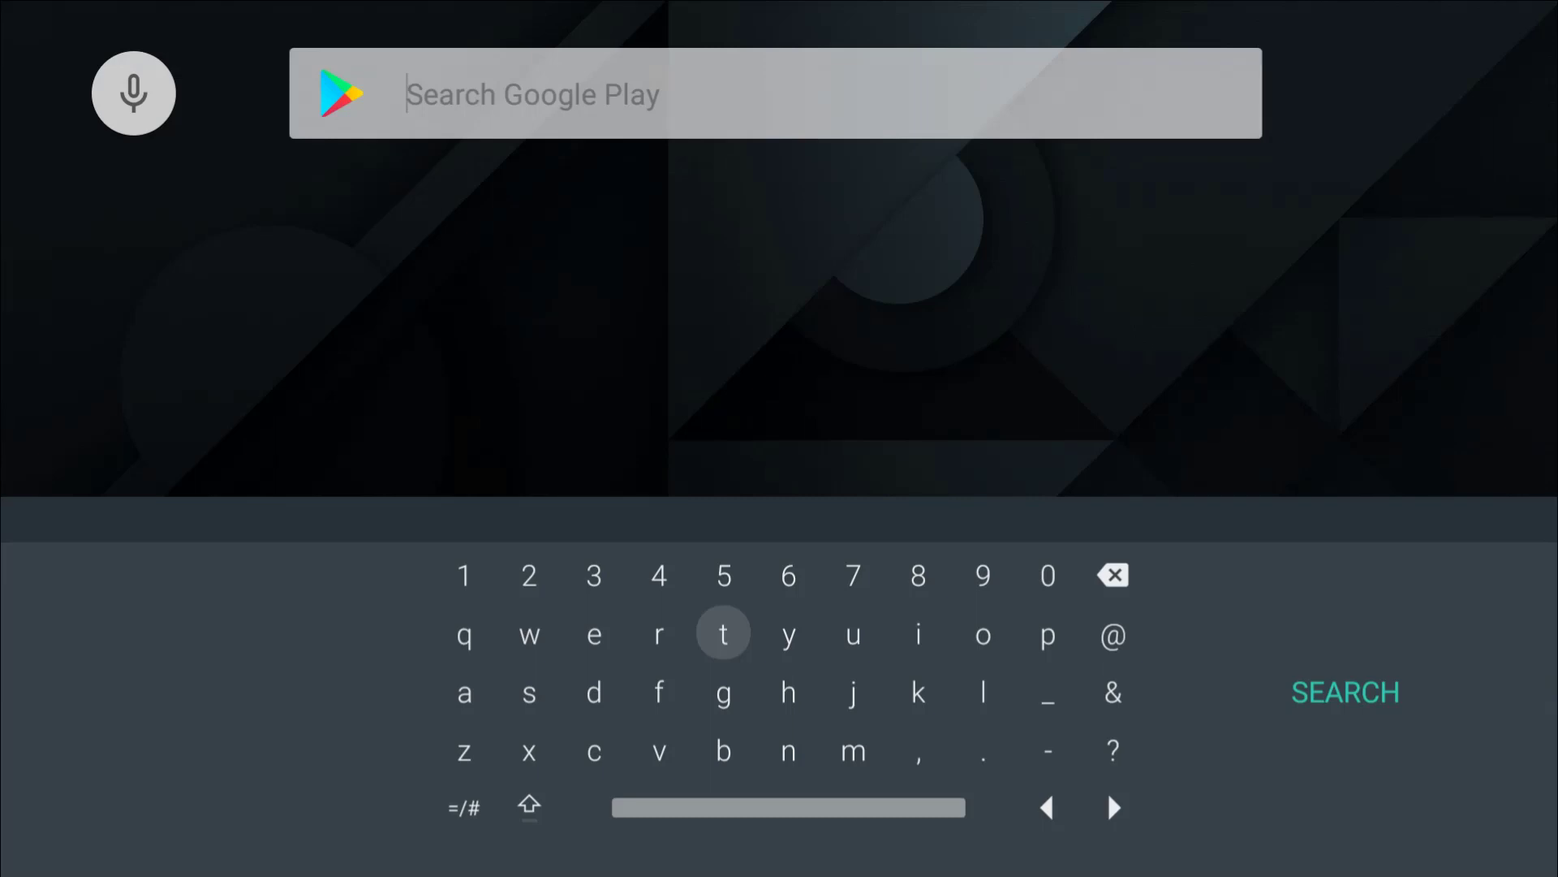
{"action": "type", "text": "side "}
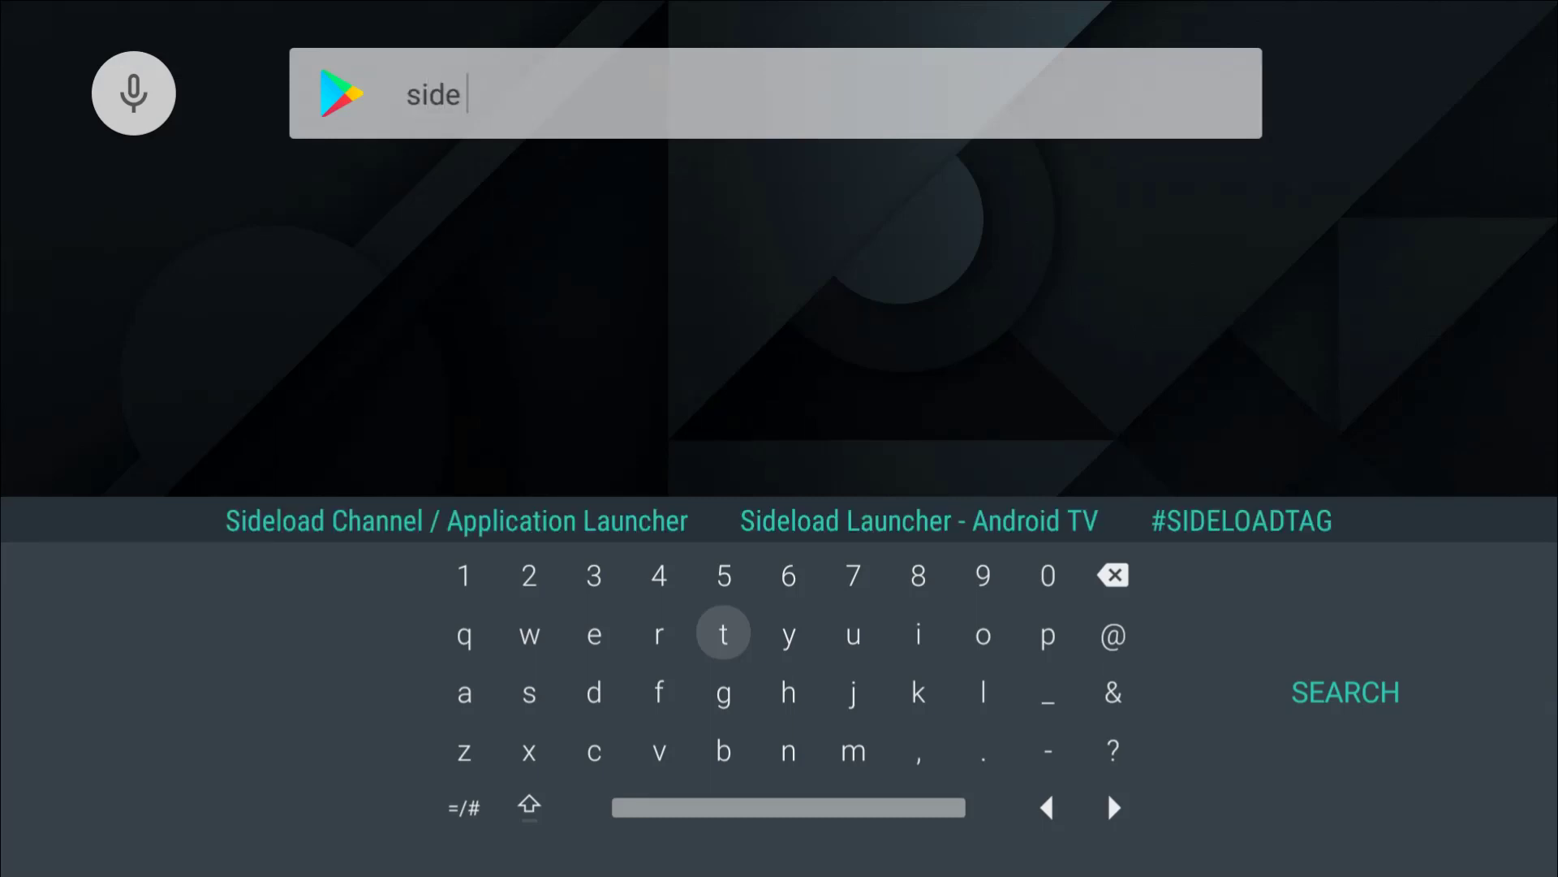
{"action": "type", "text": "load laun"}
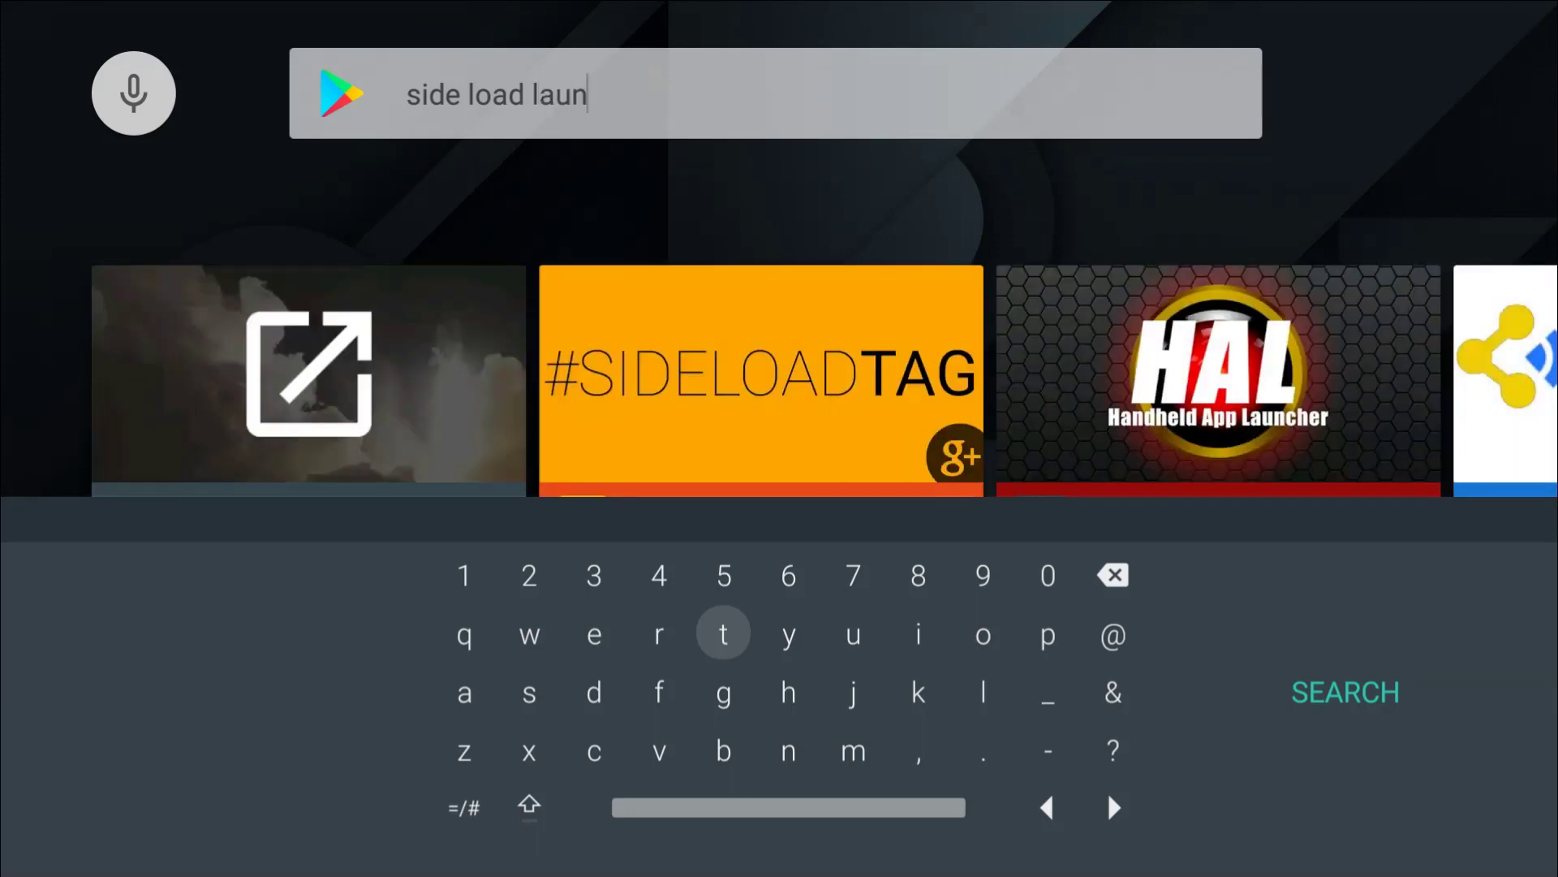
{"action": "left_click", "coordinate": [365, 381]}
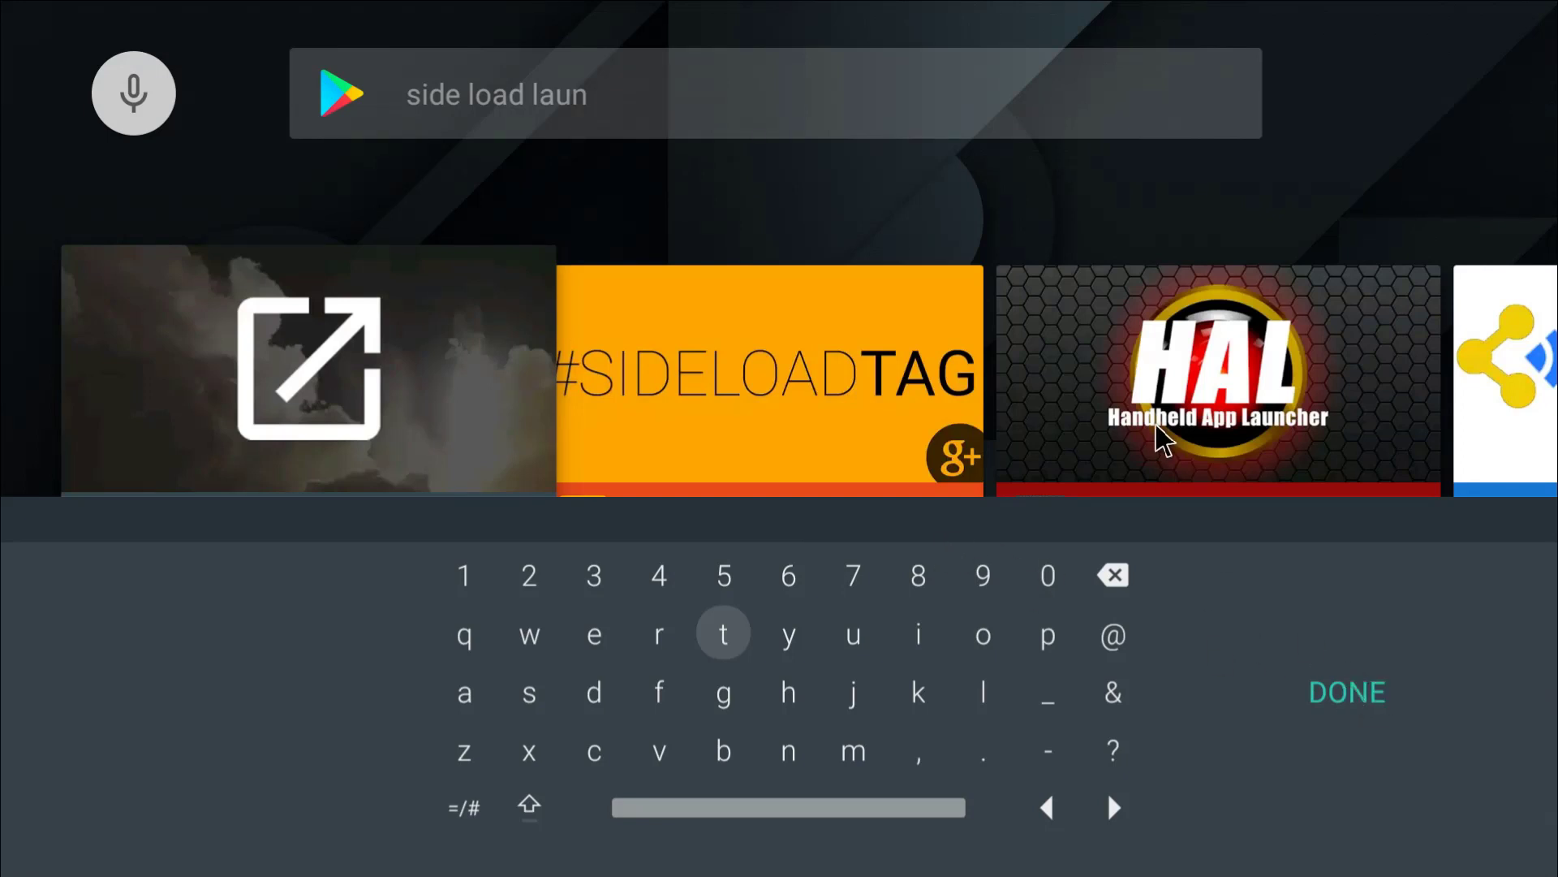
{"action": "key", "text": "Escape"}
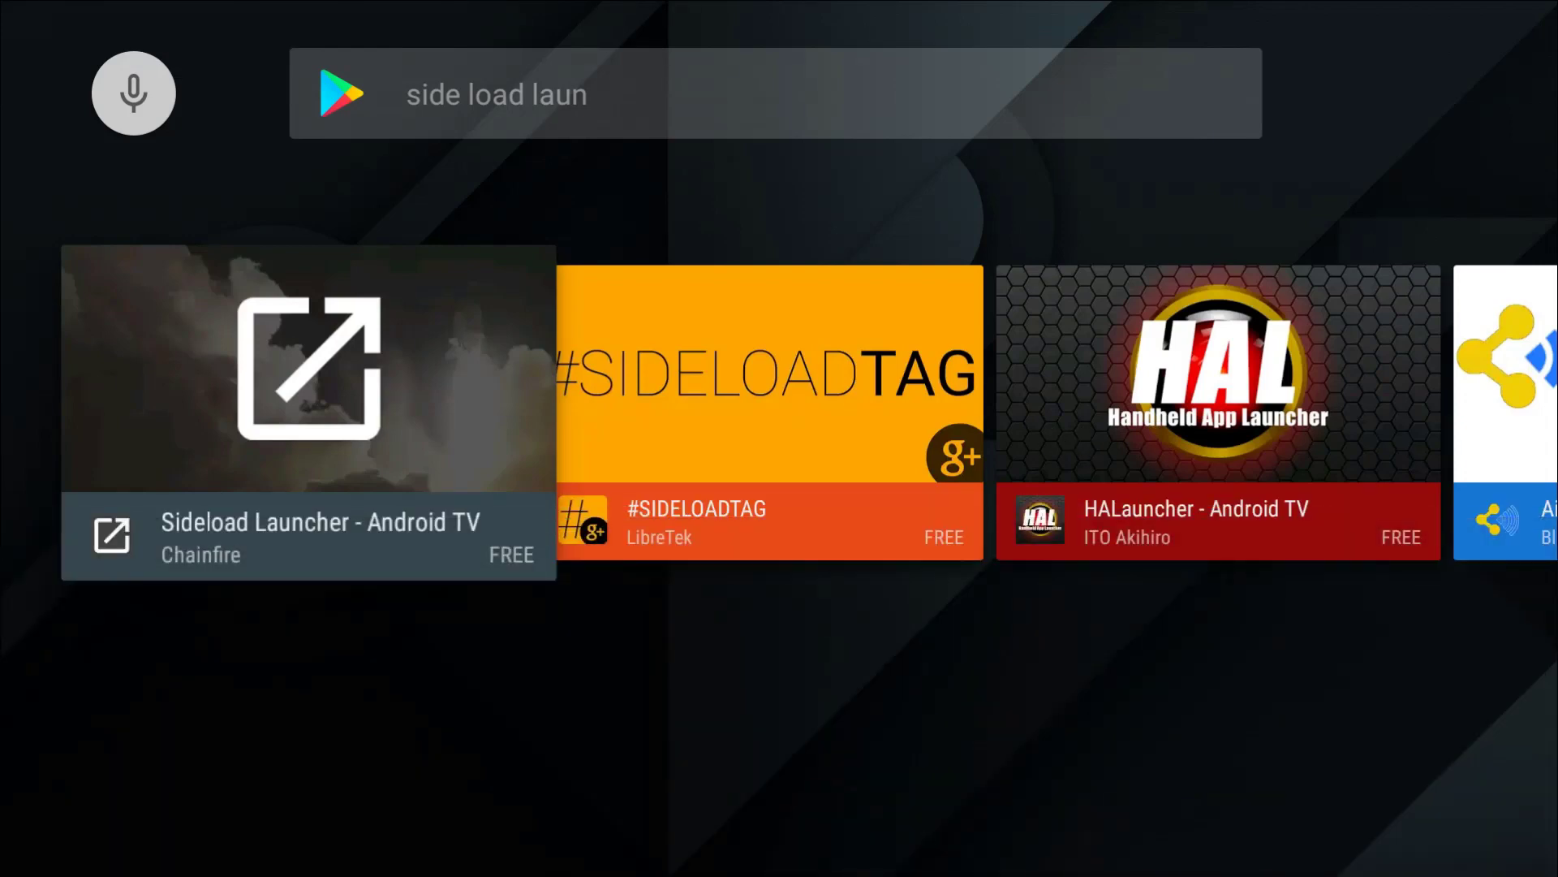
- Install Sideload Launcher - Android TV, continue past its permissions page and return to the search results
{"action": "left_click", "coordinate": [460, 419]}
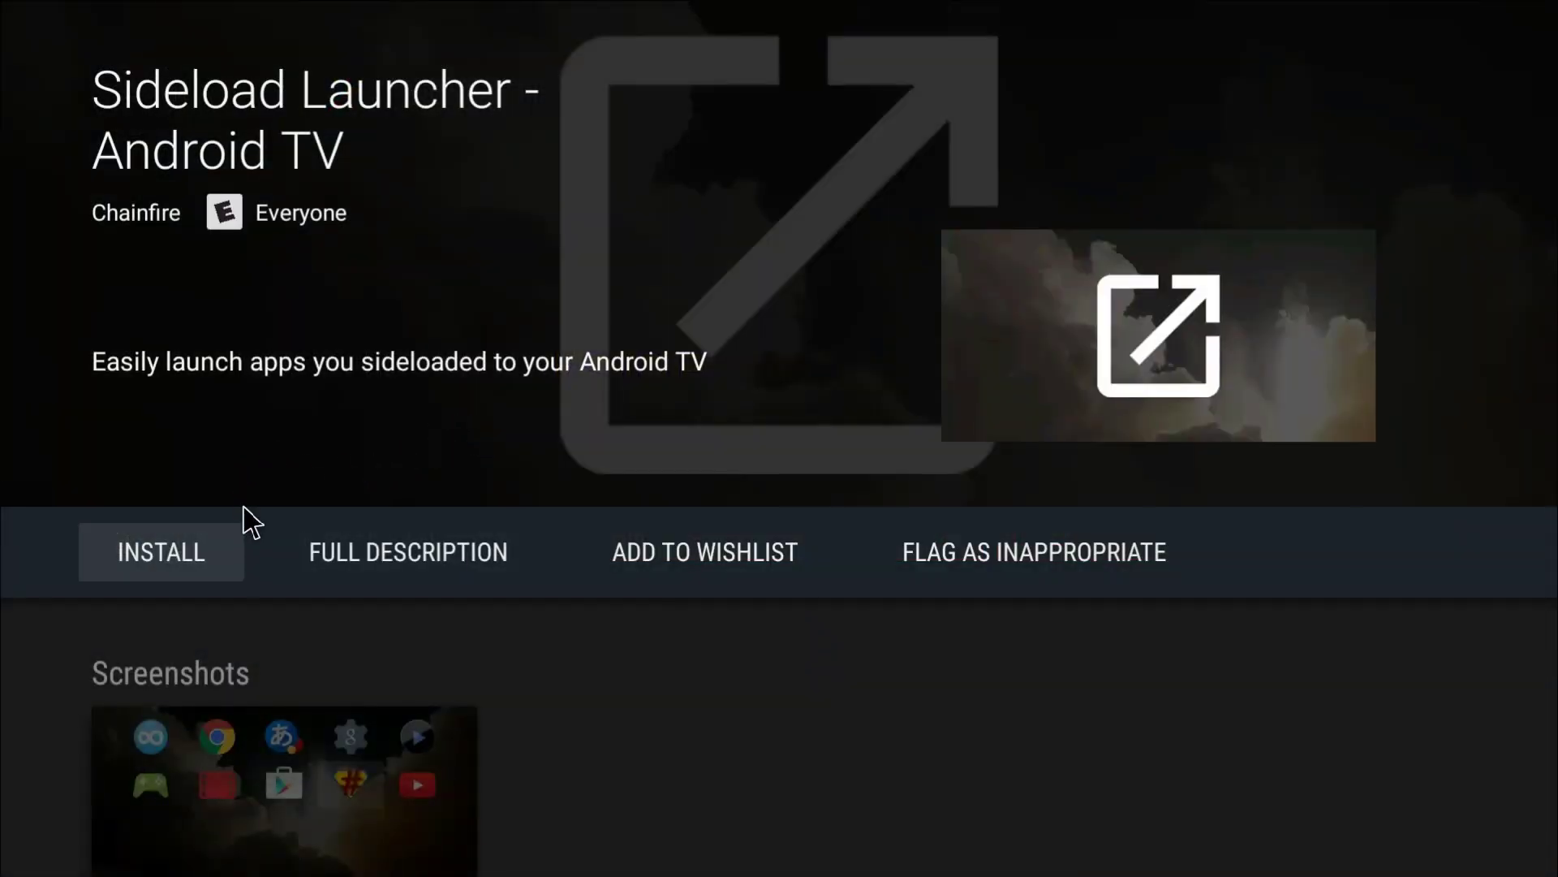
{"action": "left_click", "coordinate": [191, 555]}
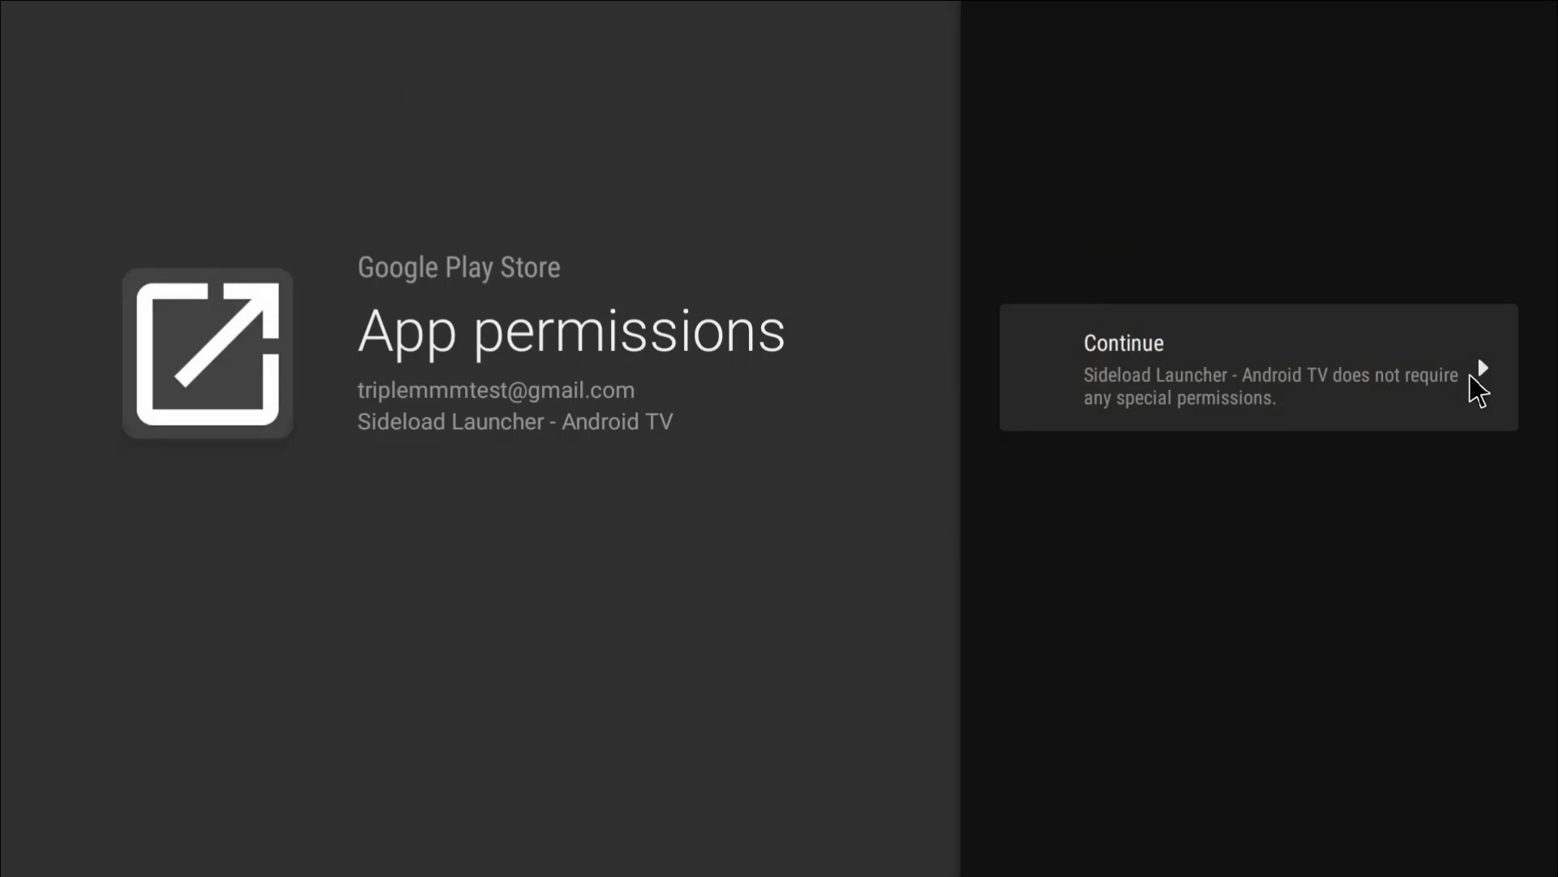
{"action": "left_click", "coordinate": [1479, 375]}
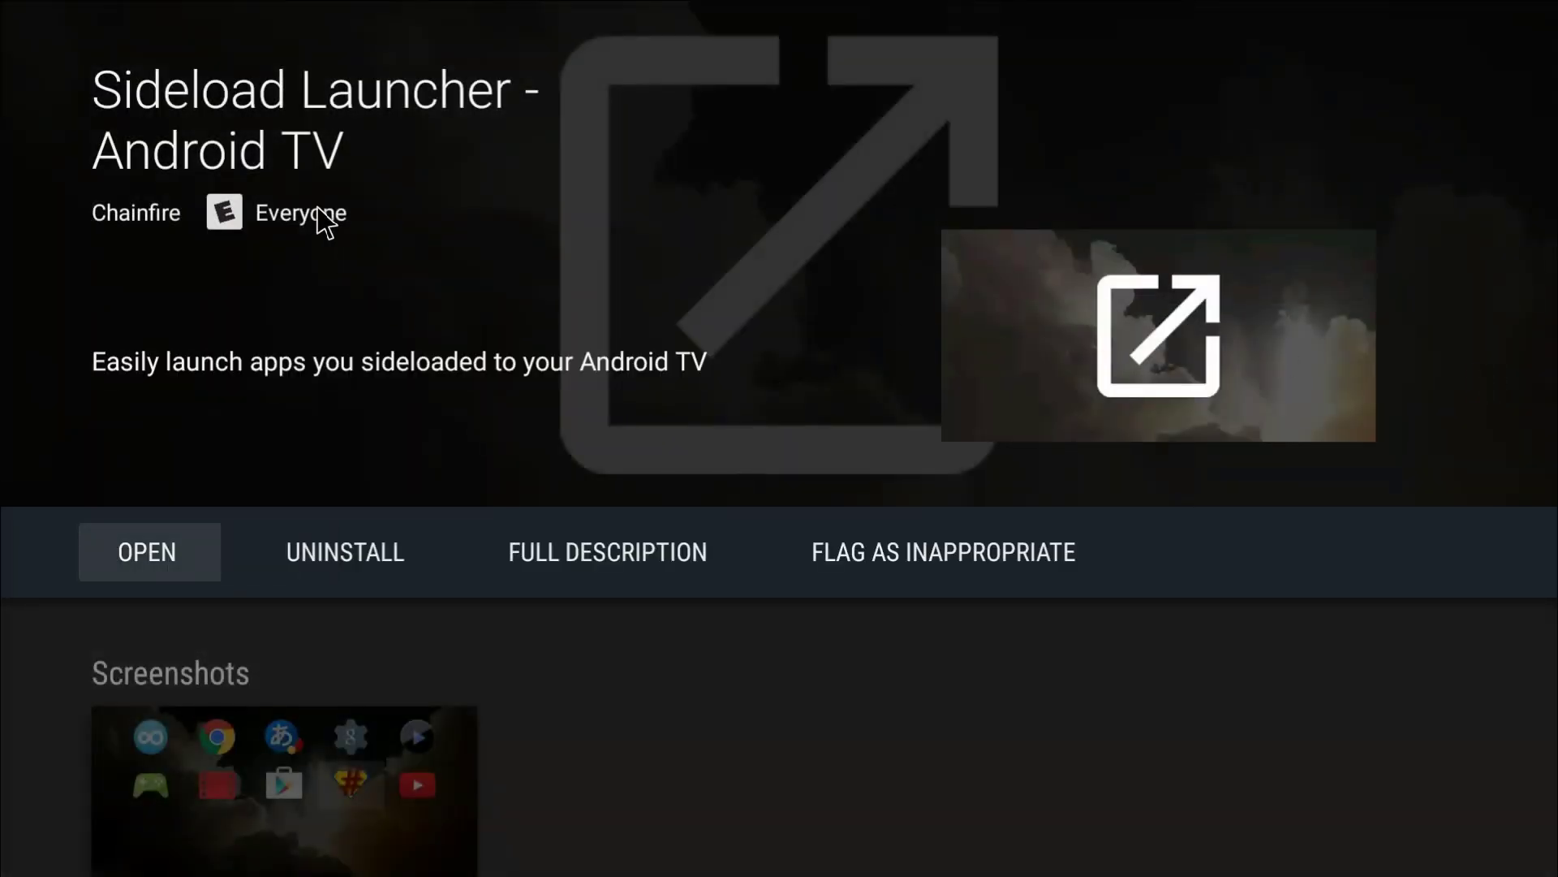
{"action": "key", "text": "Escape"}
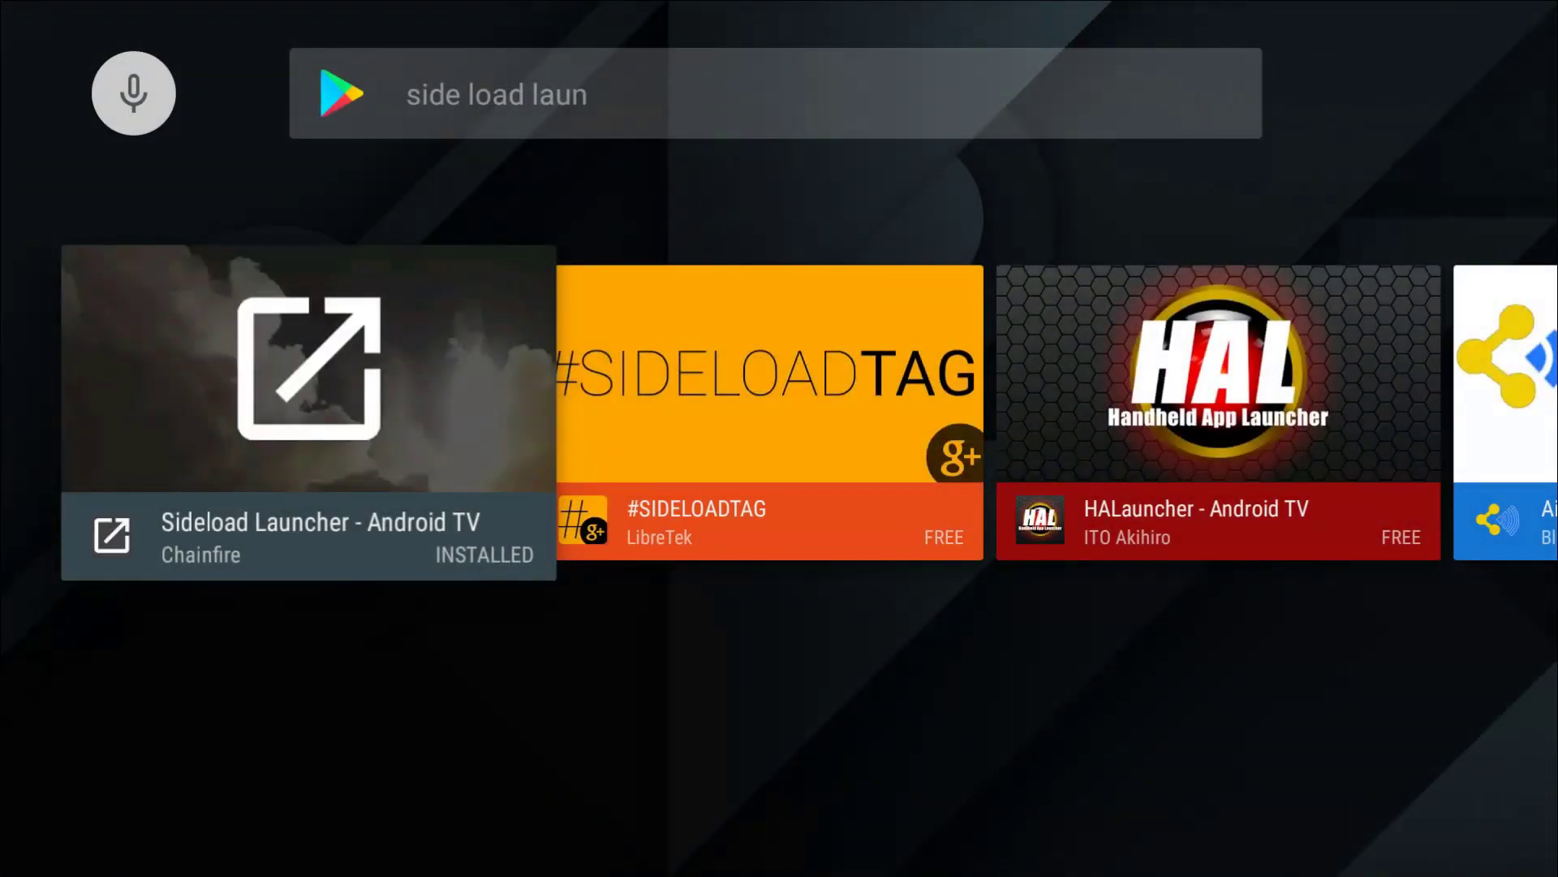
- Clear the previous search text and search the store for "vlc"
{"action": "left_click", "coordinate": [637, 101]}
{"action": "key", "text": "BackSpace"}
{"action": "key", "text": "BackSpace"}
{"action": "key", "text": "BackSpace"}
{"action": "key", "text": "BackSpace"}
{"action": "key", "text": "BackSpace"}
{"action": "key", "text": "BackSpace"}
{"action": "key", "text": "BackSpace"}
{"action": "key", "text": "BackSpace"}
{"action": "key", "text": "BackSpace"}
{"action": "key", "text": "BackSpace"}
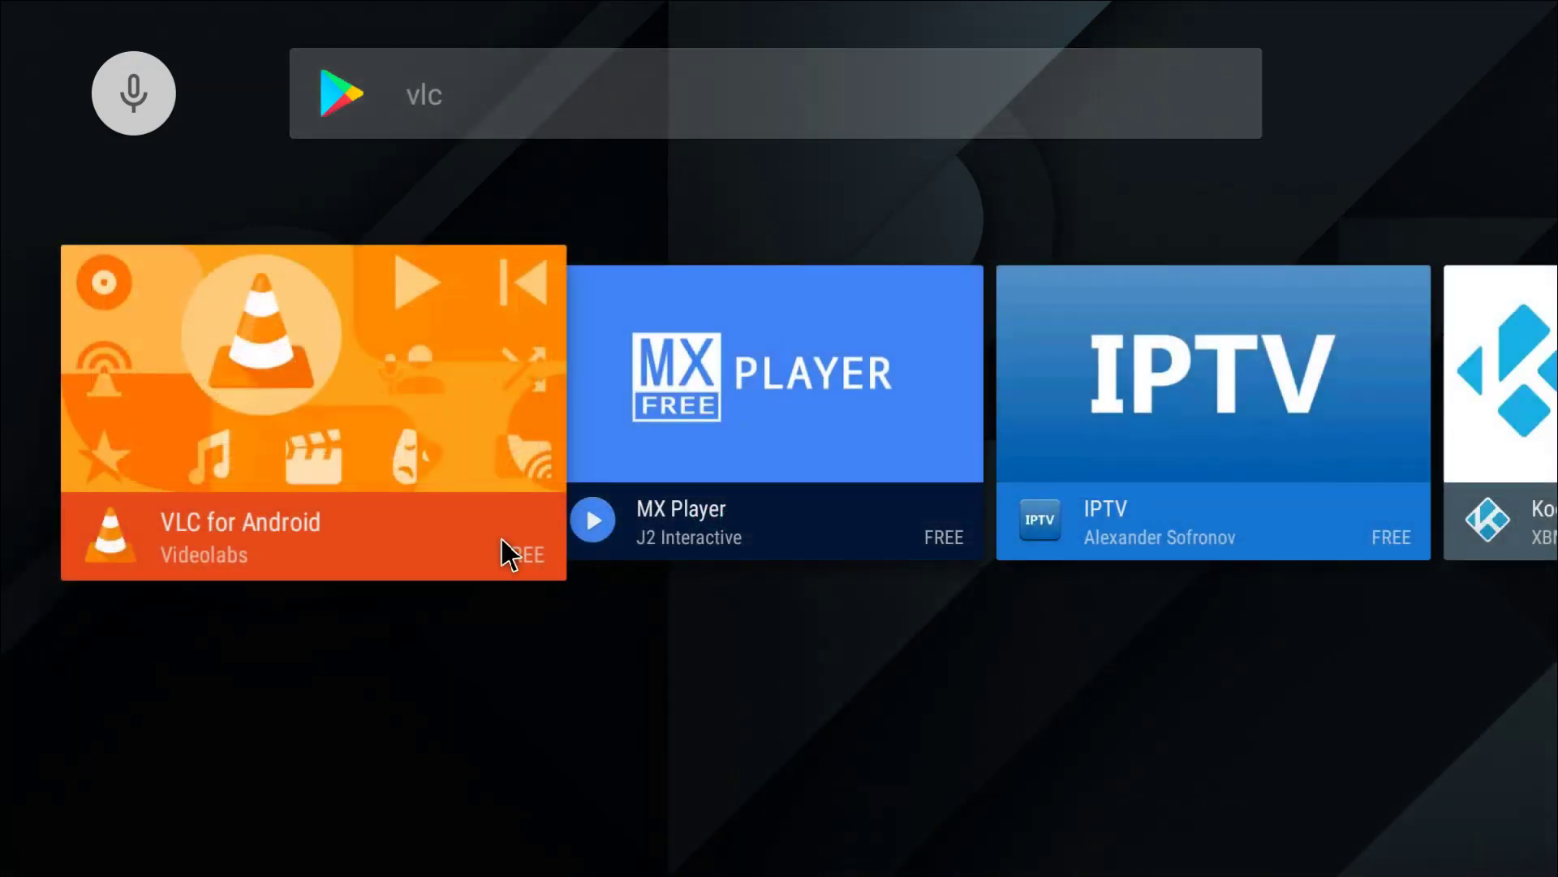
- Start installing VLC for Android and return to the search results
{"action": "left_click", "coordinate": [406, 511]}
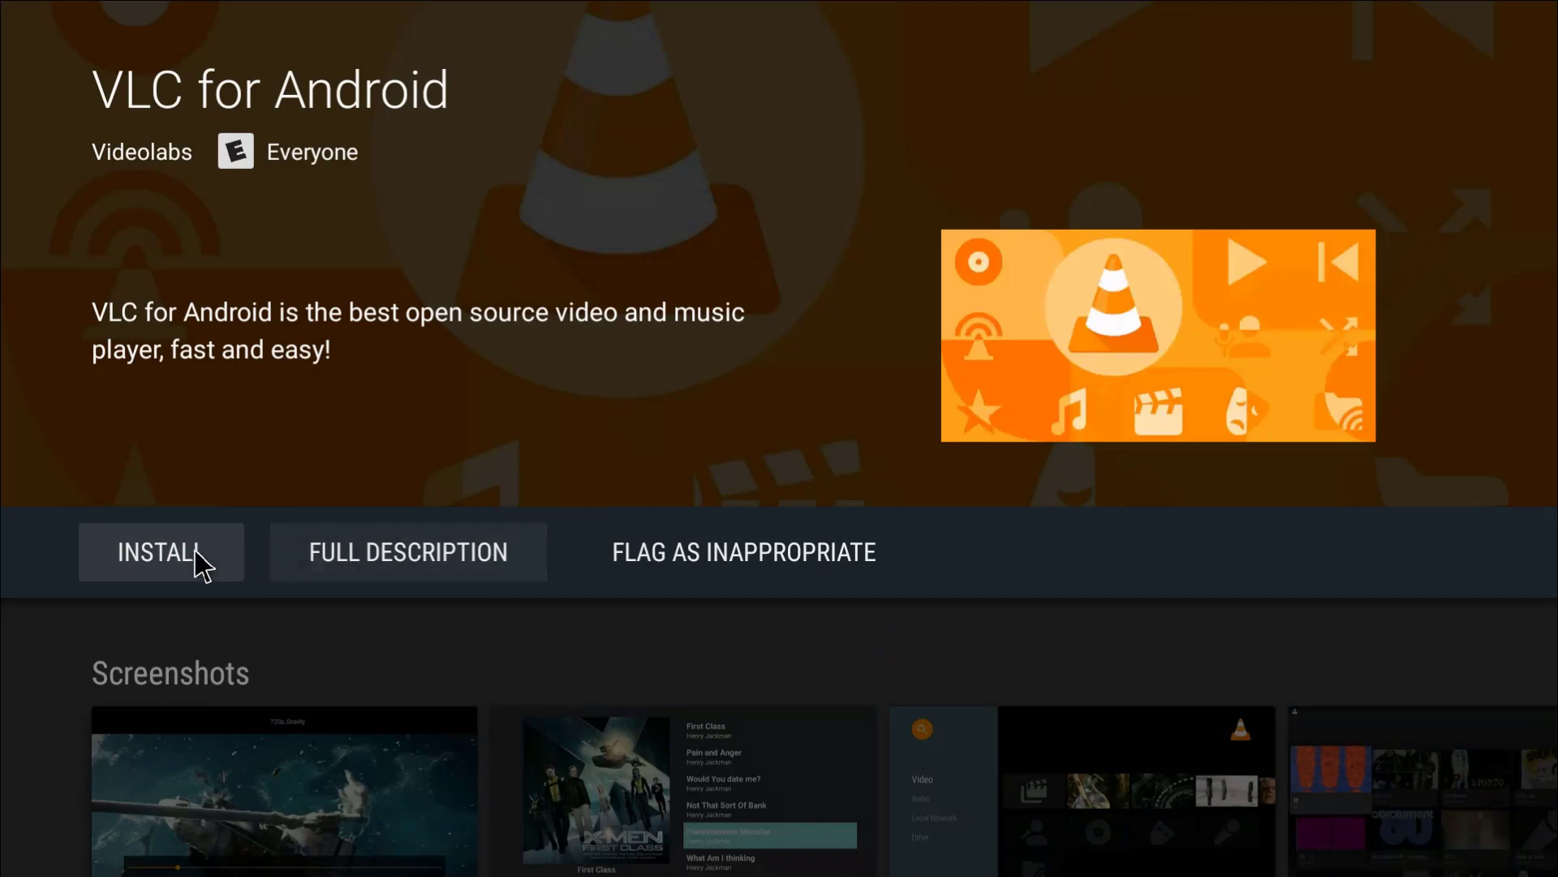
{"action": "left_click", "coordinate": [197, 564]}
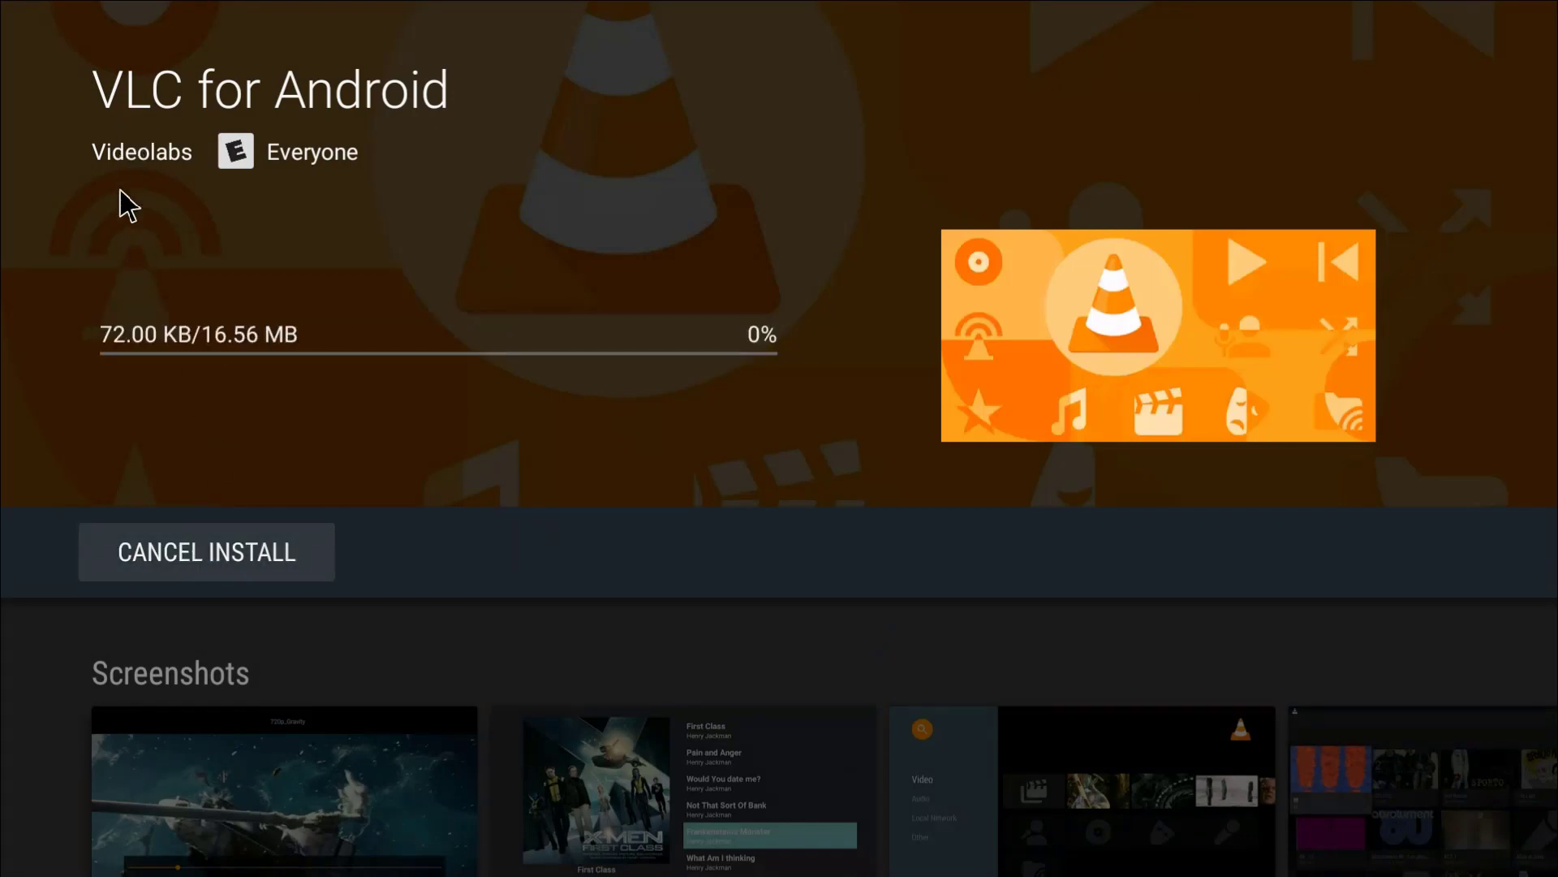
{"action": "key", "text": "Escape"}
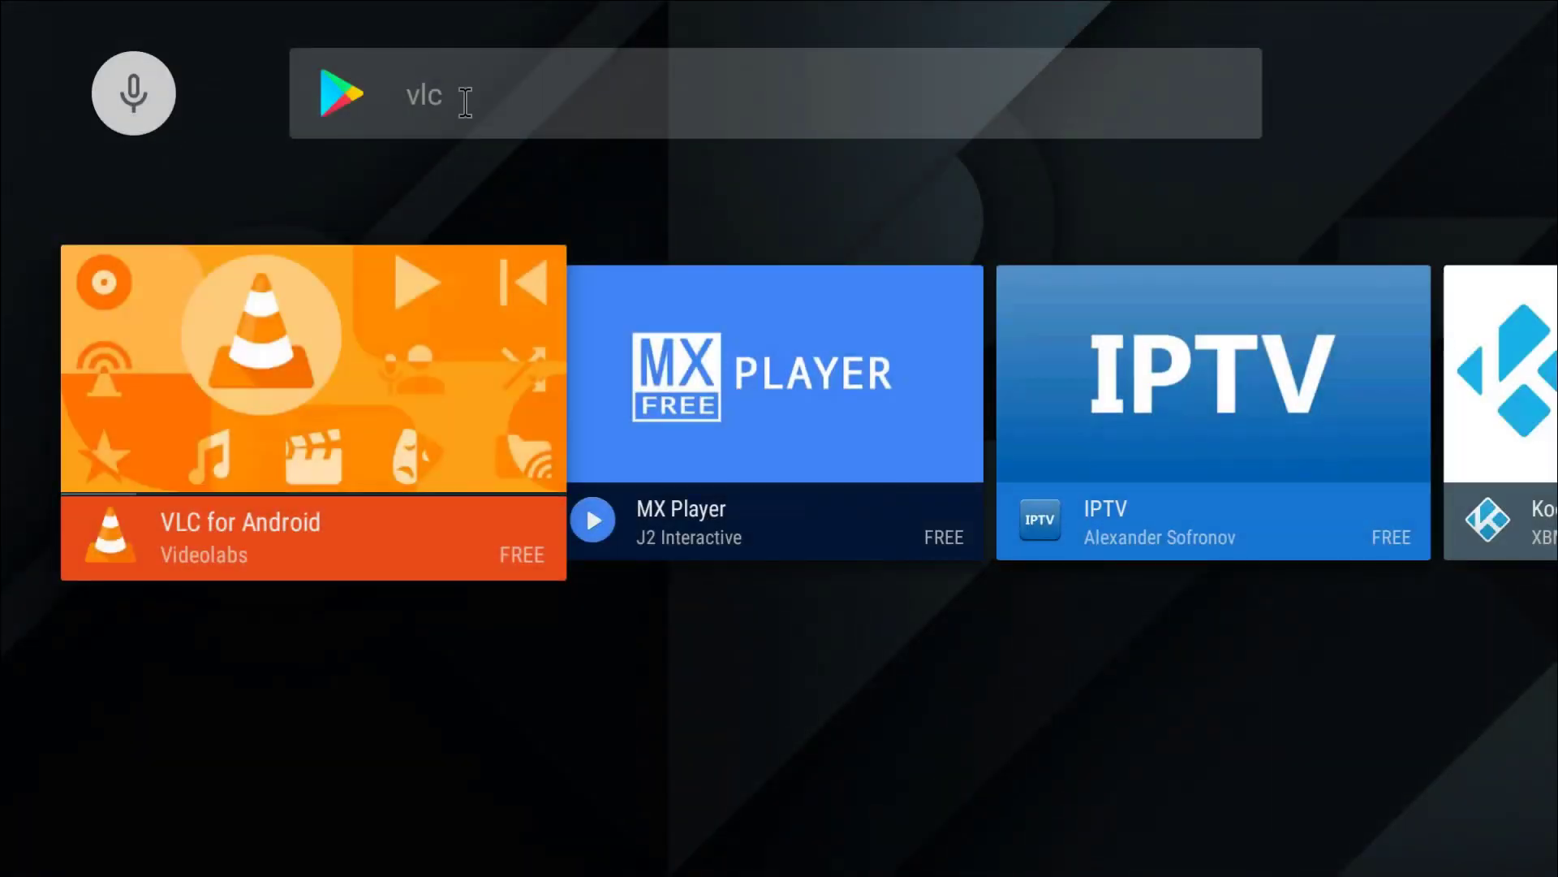
- Replace the search text with "mx pla" and close the on-screen keyboard to show the MX Player results
{"action": "left_click", "coordinate": [463, 96]}
{"action": "key", "text": "BackSpace"}
{"action": "key", "text": "BackSpace"}
{"action": "key", "text": "BackSpace"}
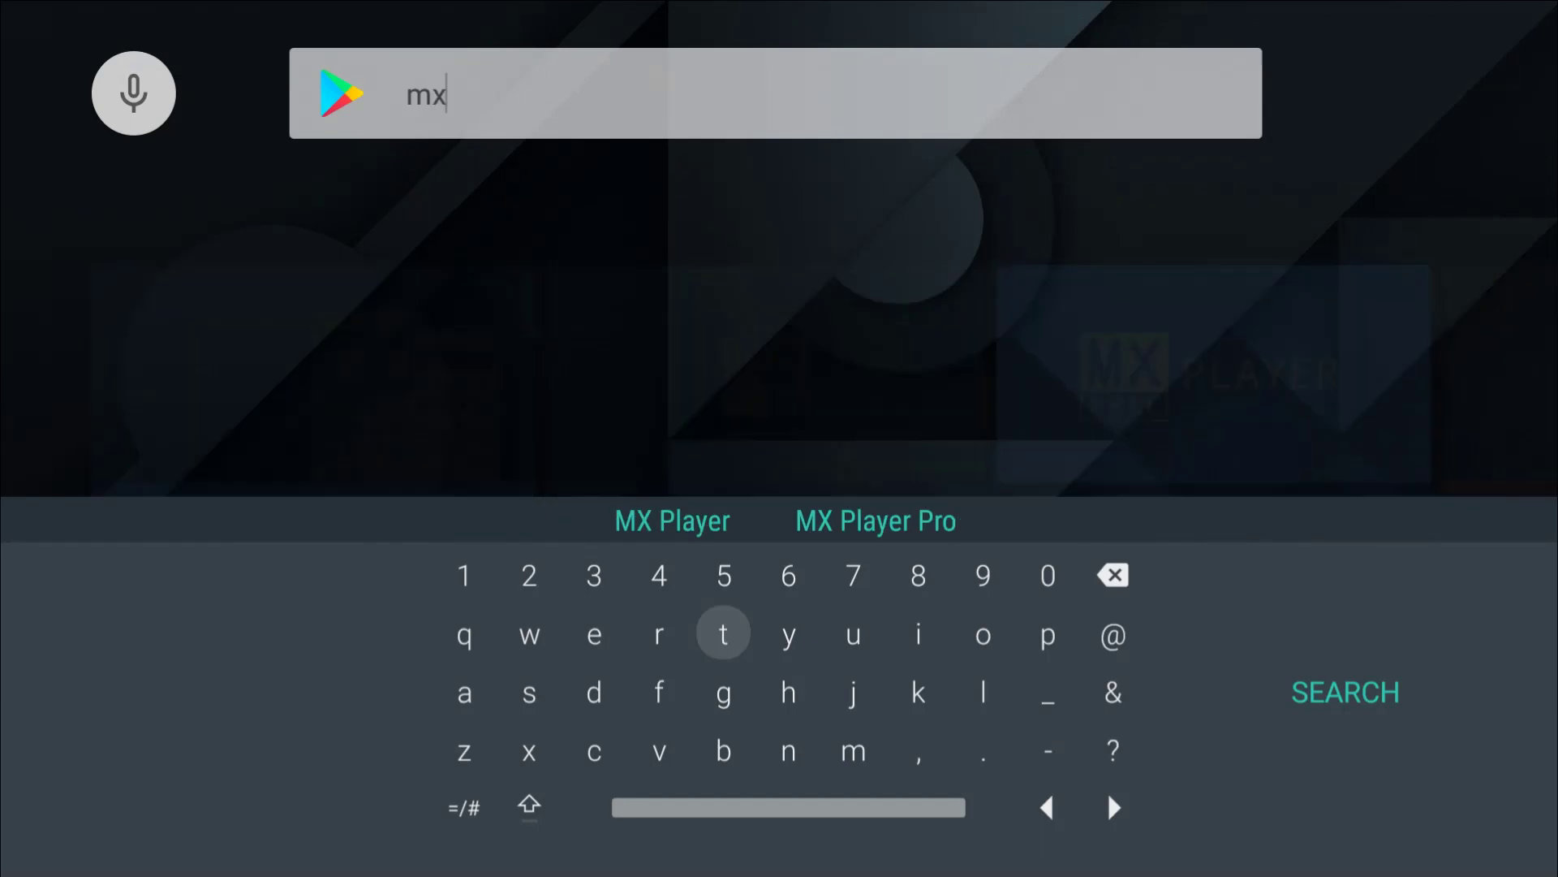
{"action": "type", "text": "a"}
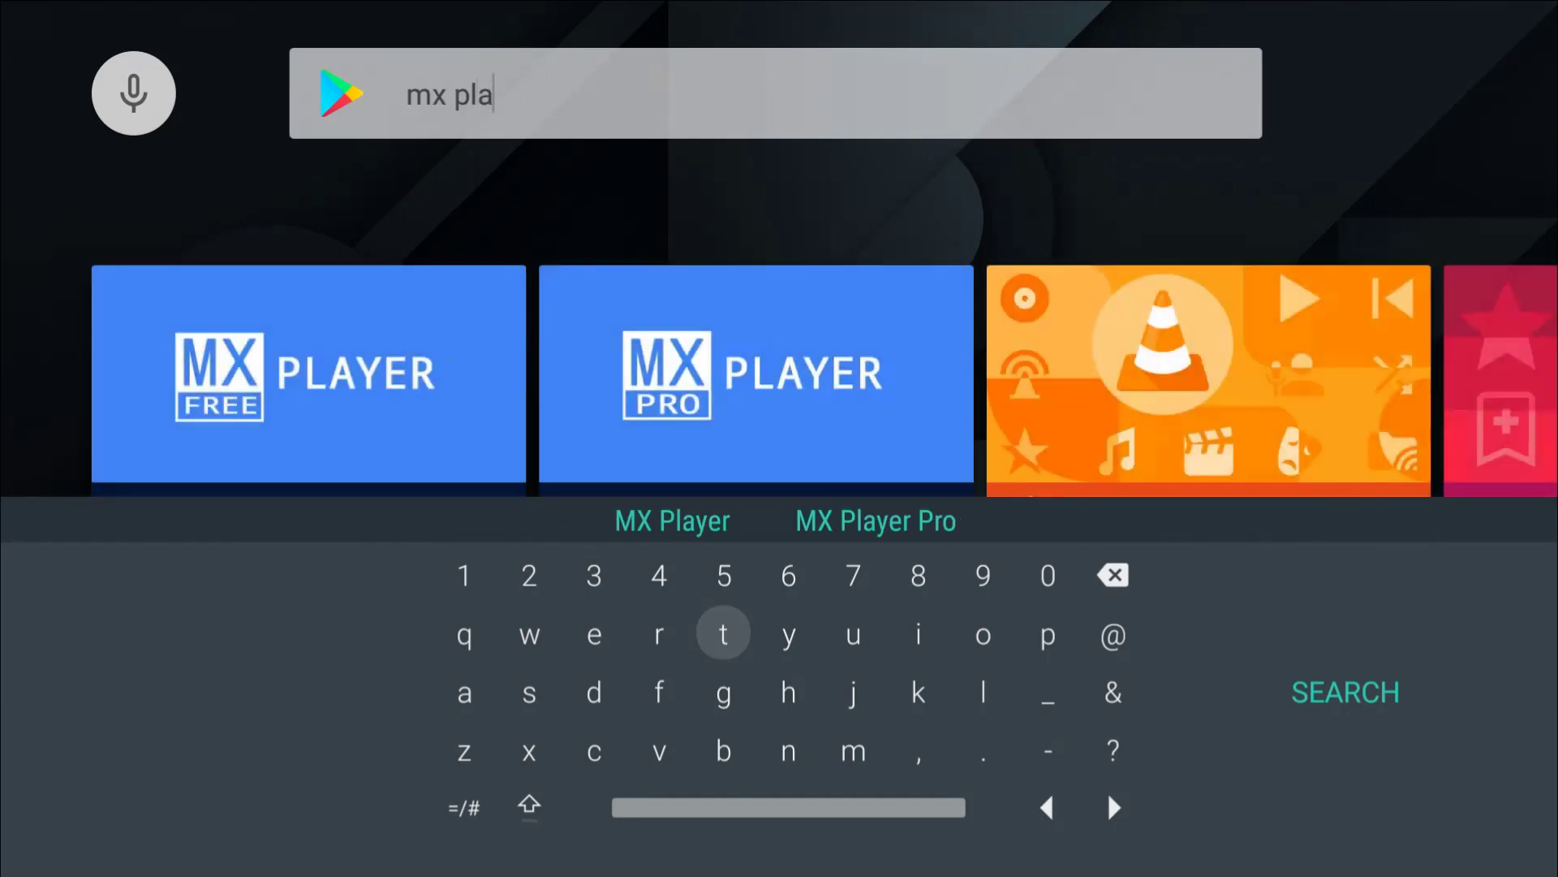
{"action": "key", "text": "Escape"}
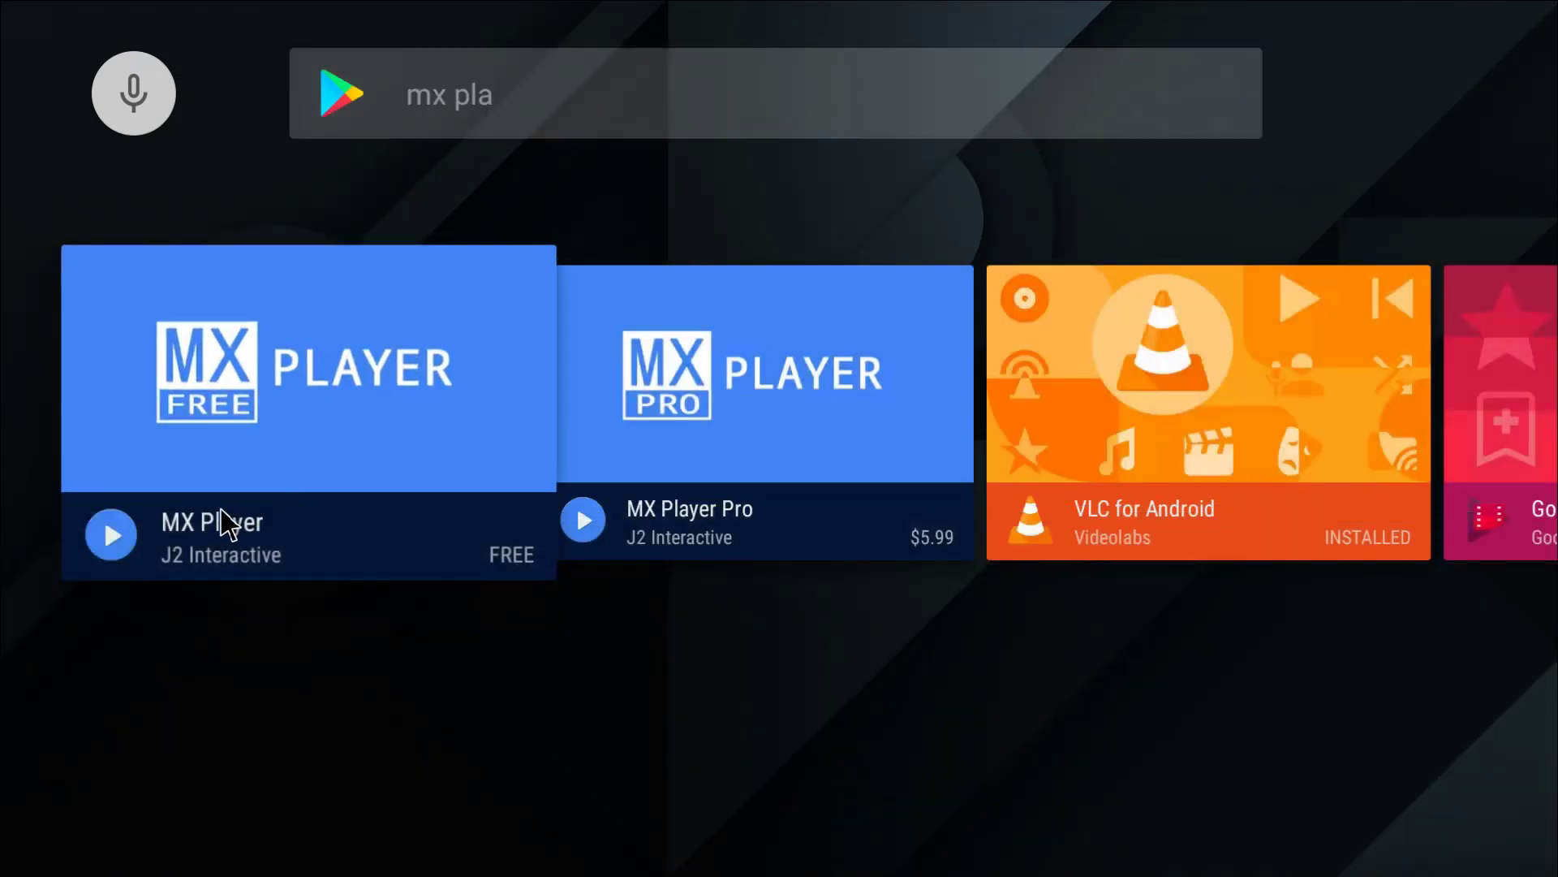
- Install the free MX Player app from the search results and return to the Android TV home screen
{"action": "left_click", "coordinate": [223, 532]}
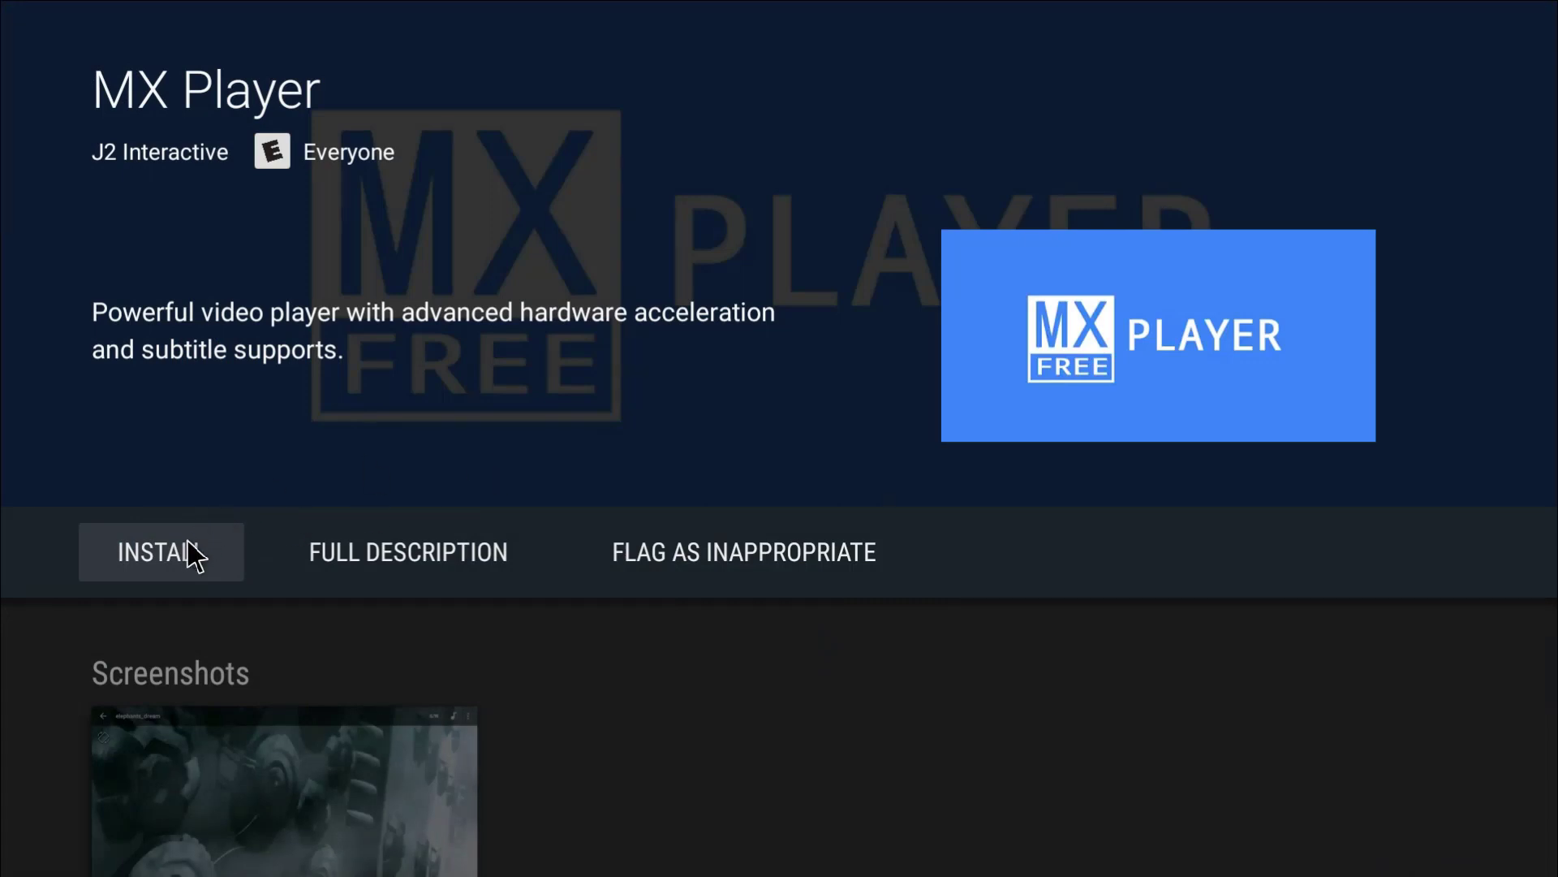
{"action": "left_click", "coordinate": [195, 554]}
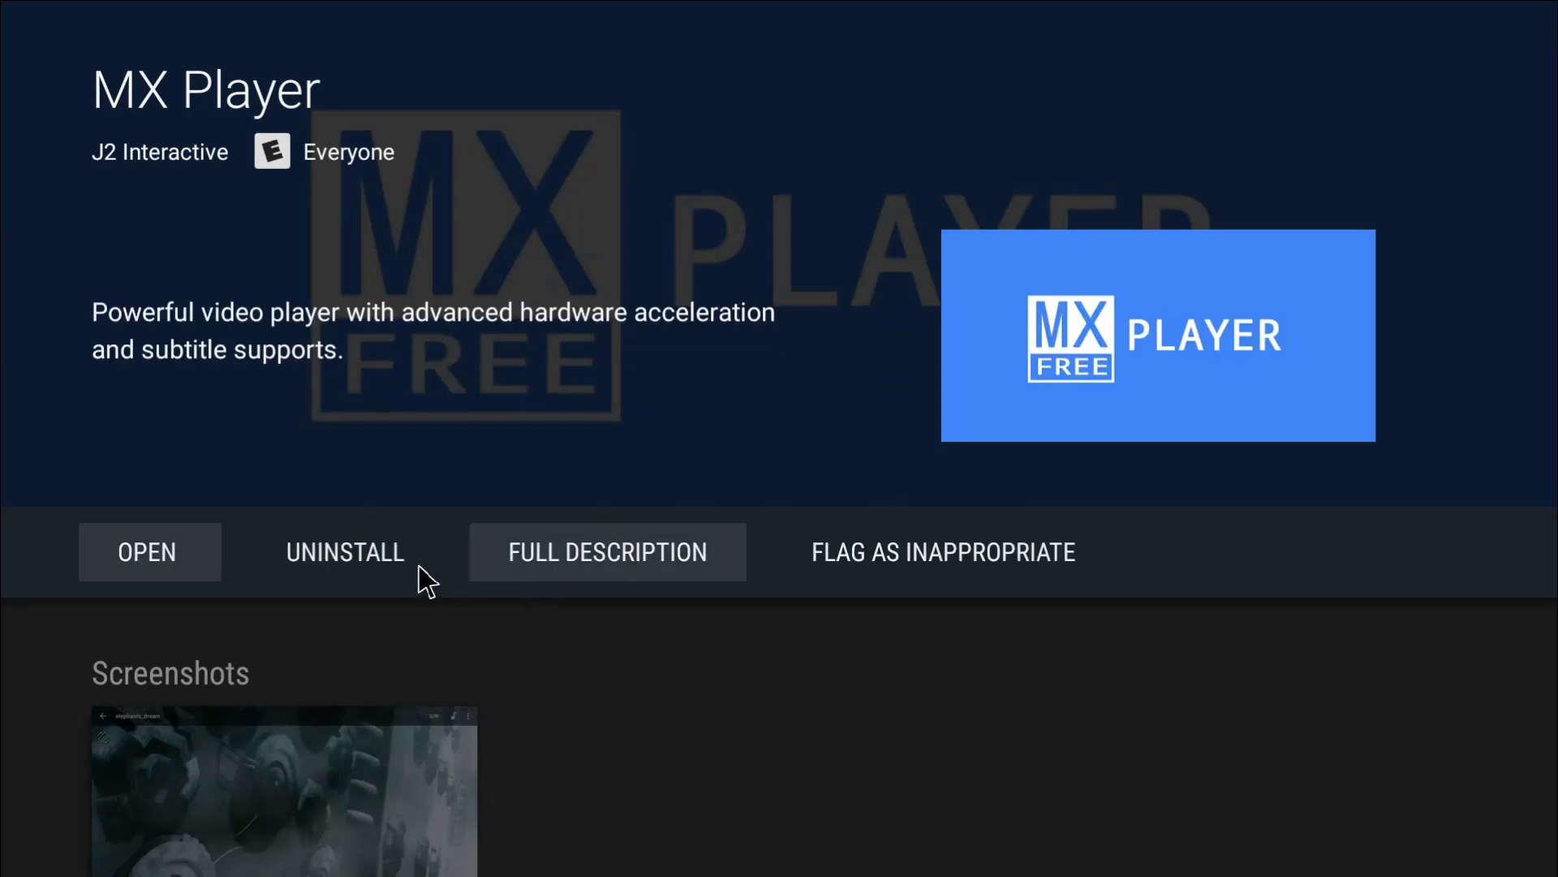
{"action": "key", "text": "XF86AudioRaiseVolume"}
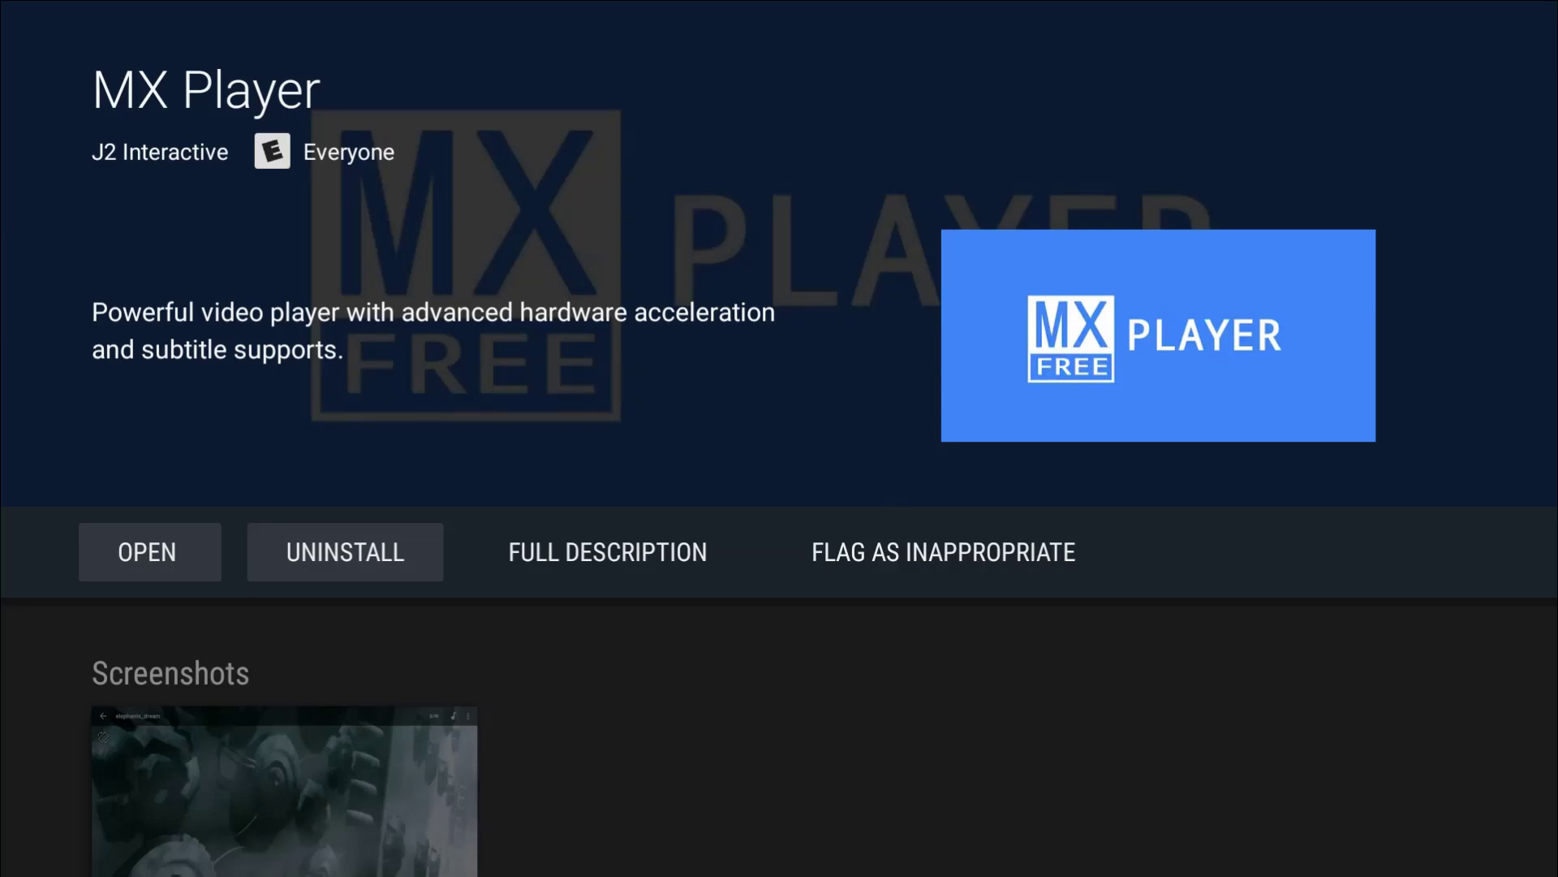
{"action": "key", "text": "Home"}
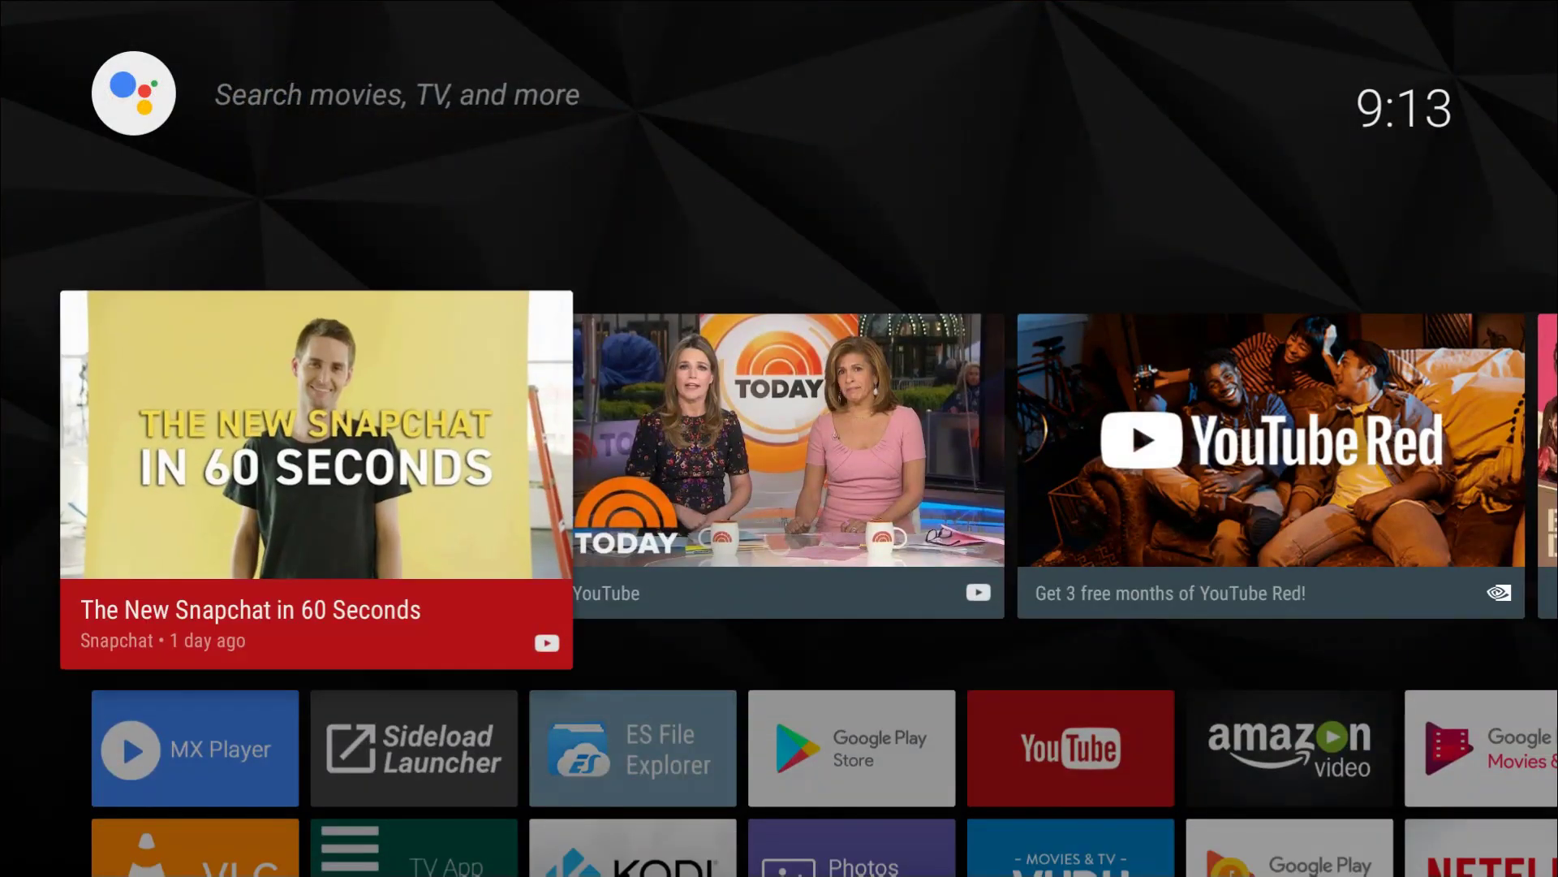
- Look over the newly installed apps in the home screen's Apps section, ending on ES File Explorer
{"action": "key", "text": "Down"}
{"action": "key", "text": "Right"}
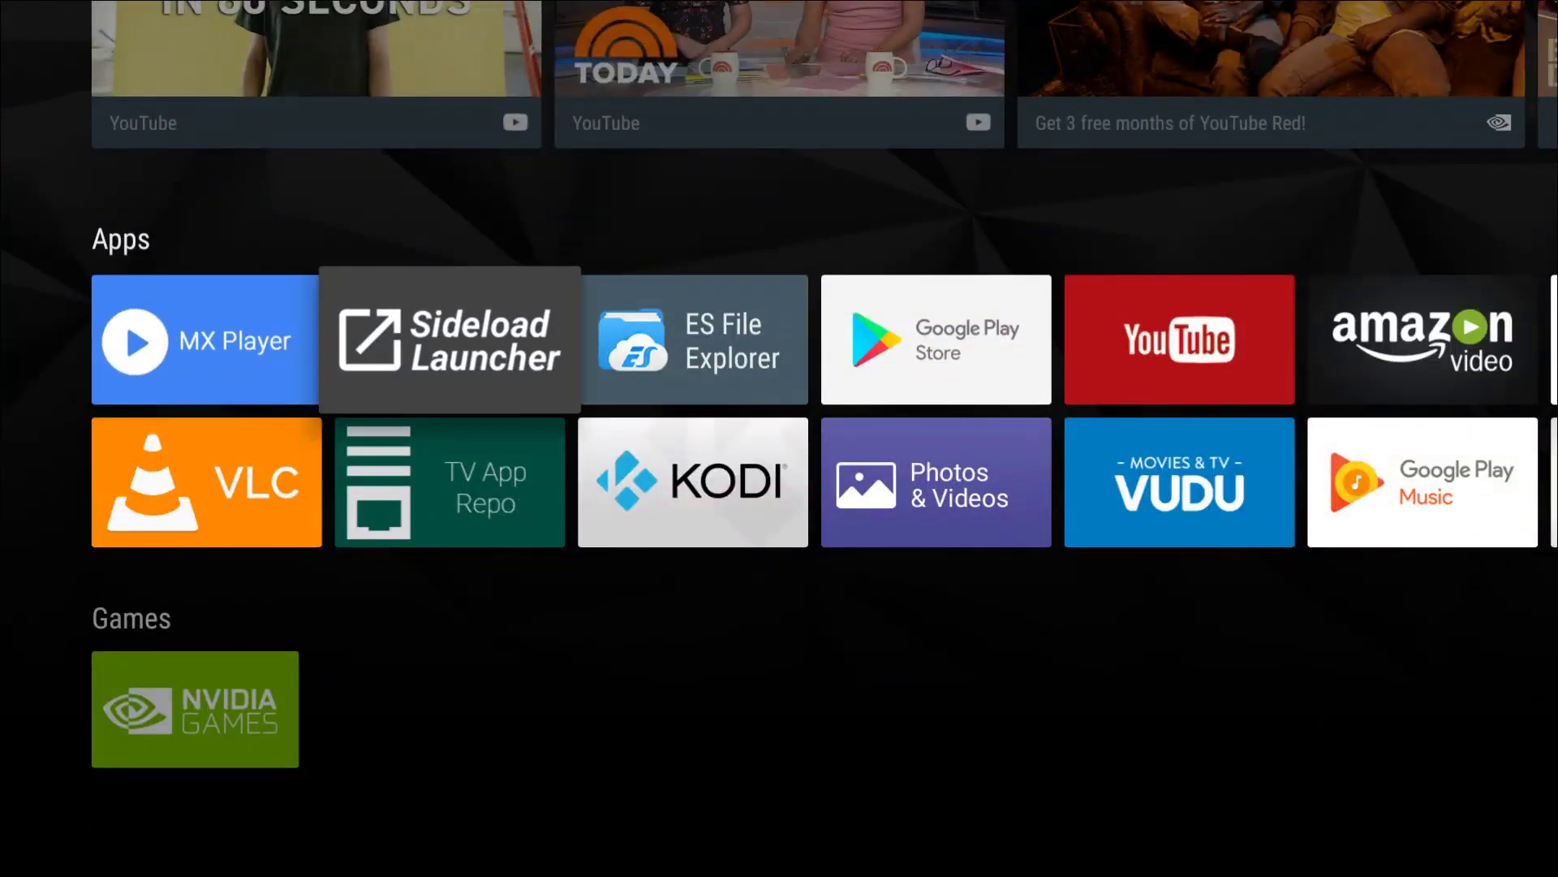
{"action": "key", "text": "Left"}
{"action": "key", "text": "Down"}
{"action": "key", "text": "Right"}
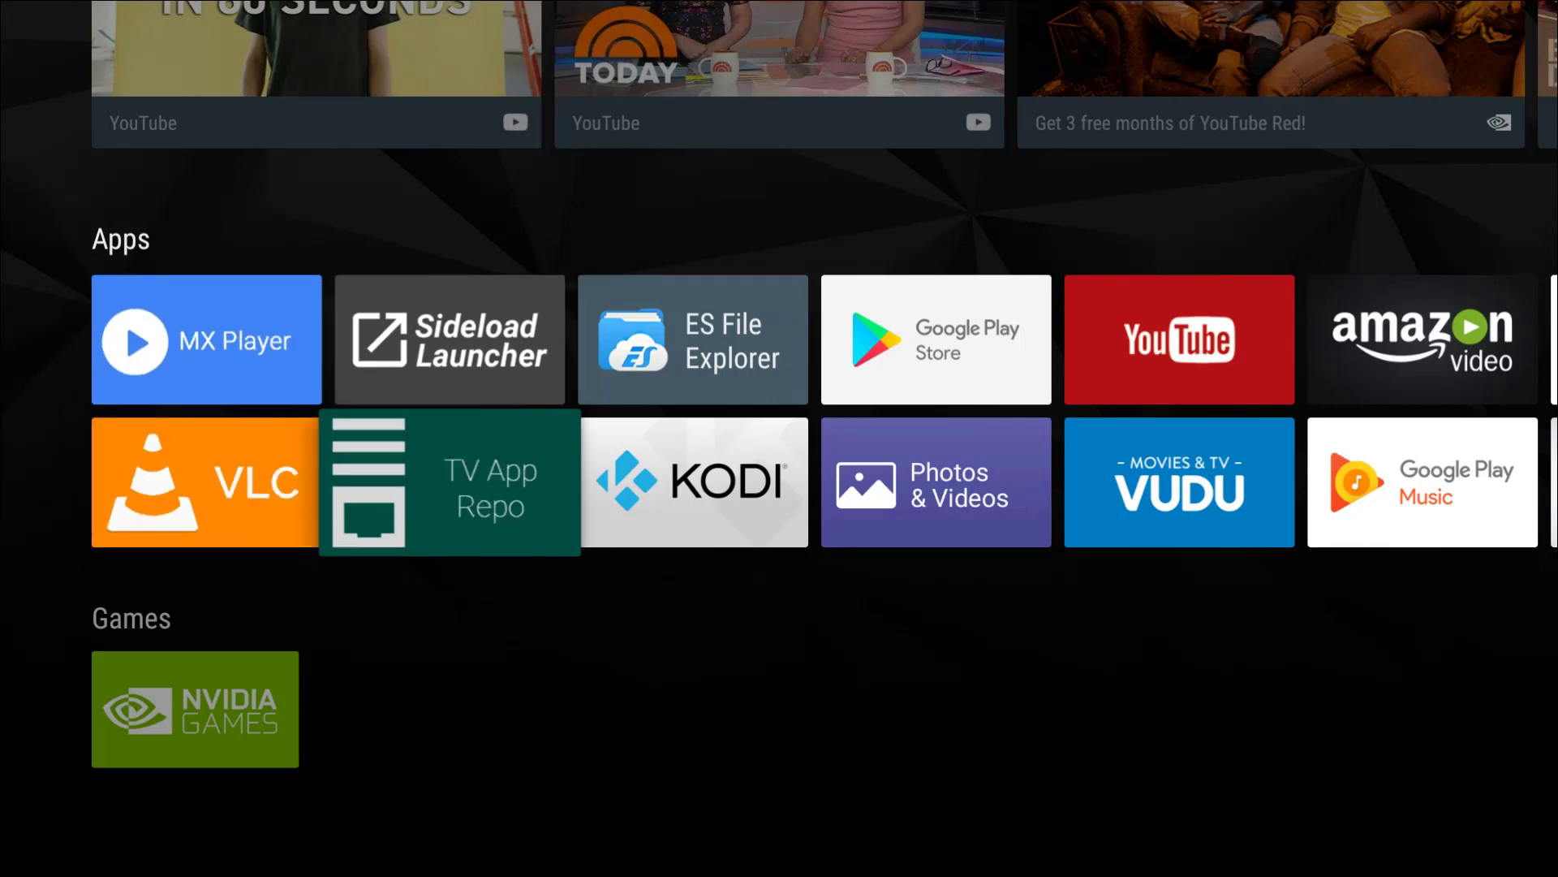
{"action": "key", "text": "Right"}
{"action": "key", "text": "Right"}
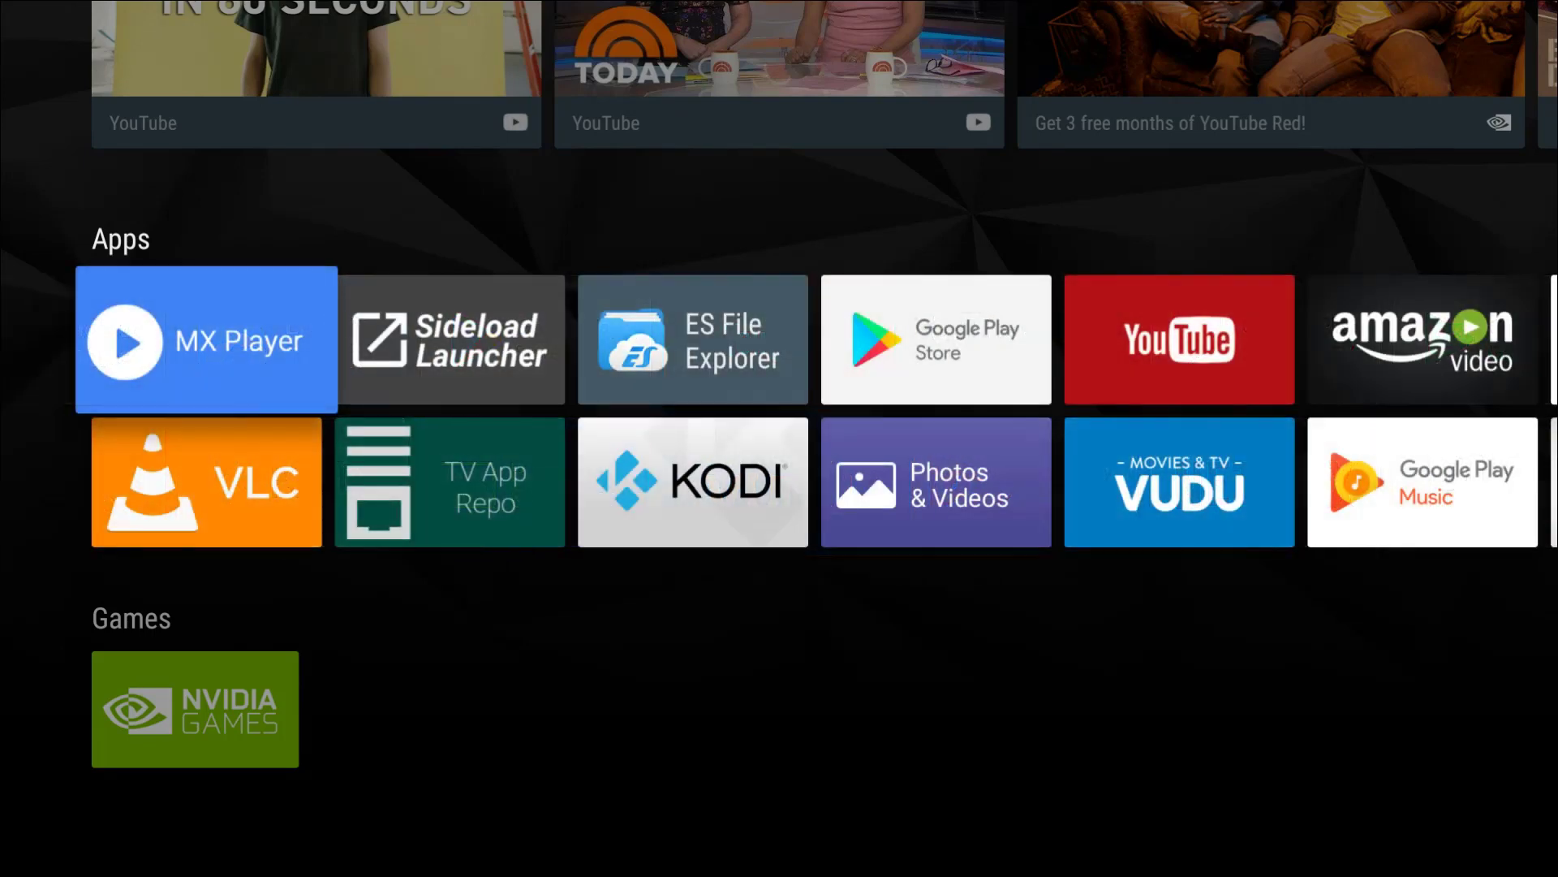
{"action": "key", "text": "Right"}
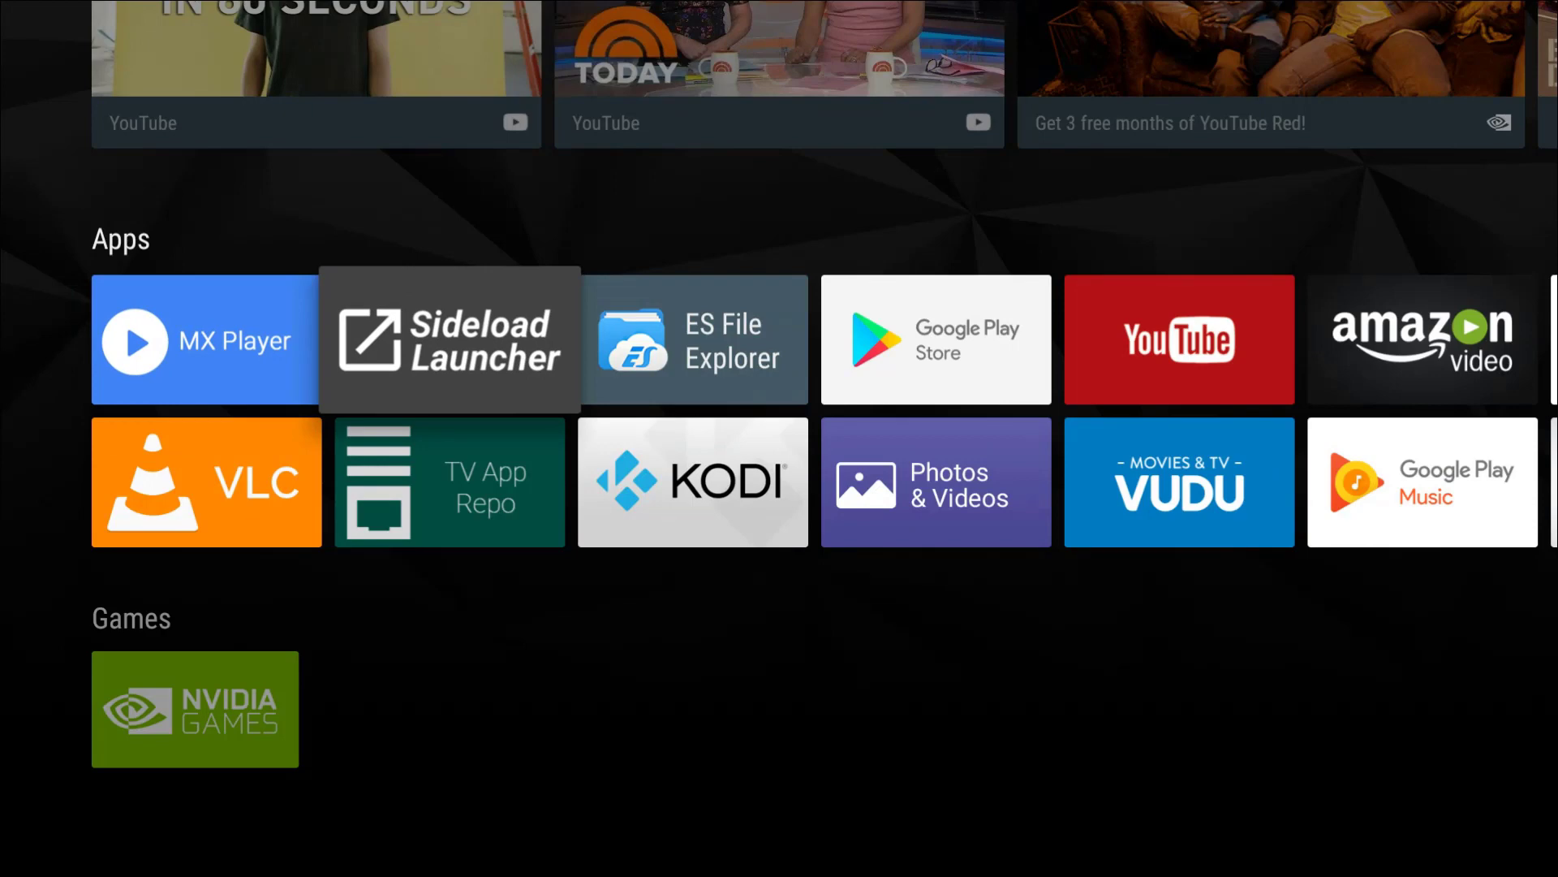
{"action": "key", "text": "Right"}
{"action": "key", "text": "Right"}
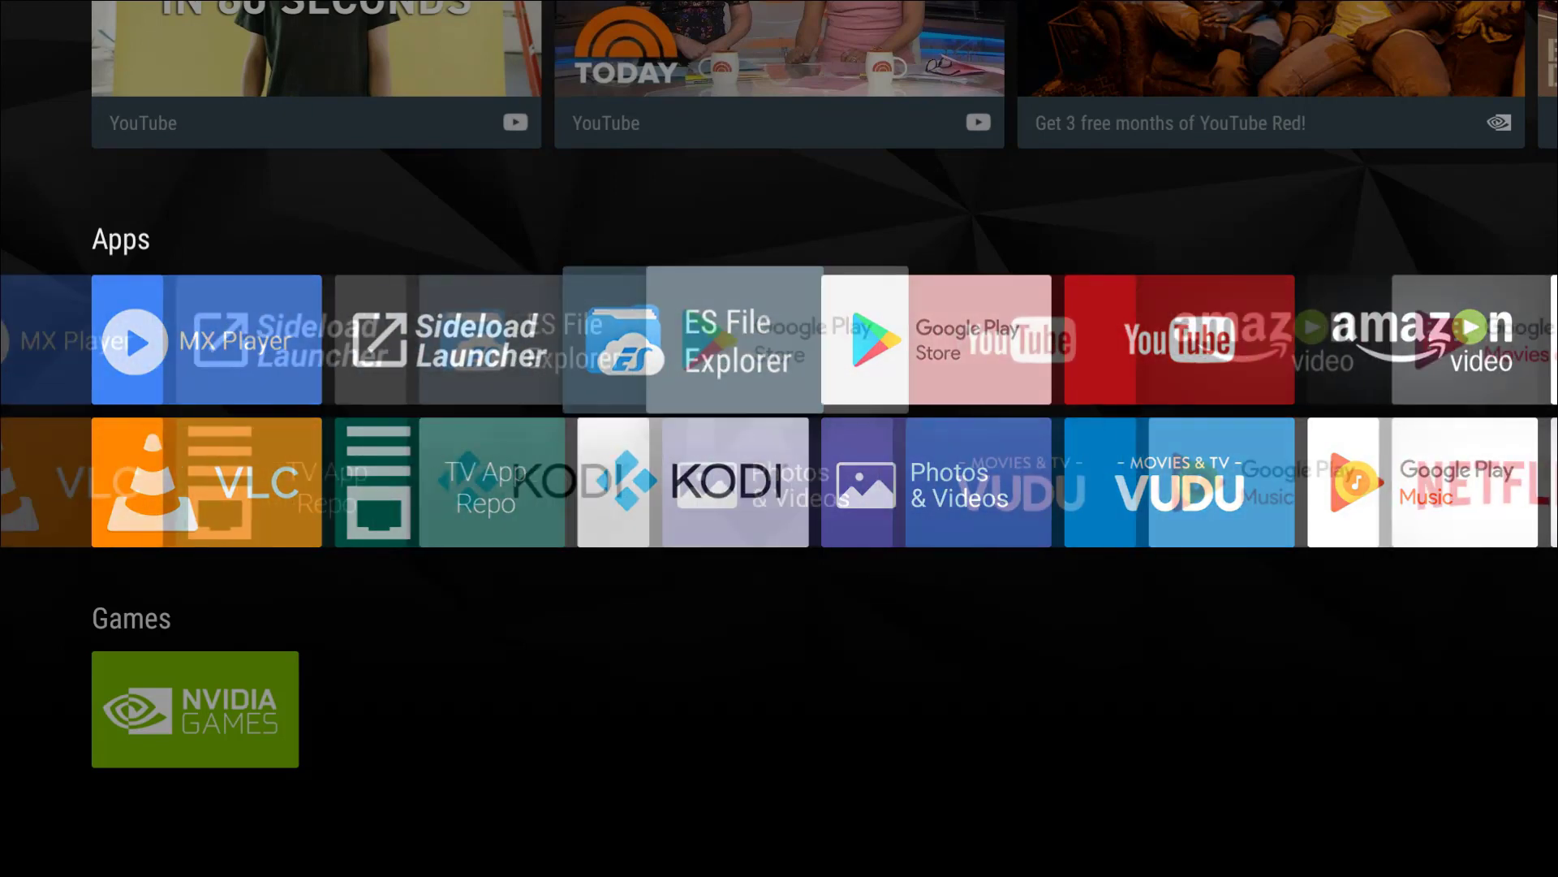
{"action": "key", "text": "Left"}
{"action": "key", "text": "Left"}
{"action": "key", "text": "Left"}
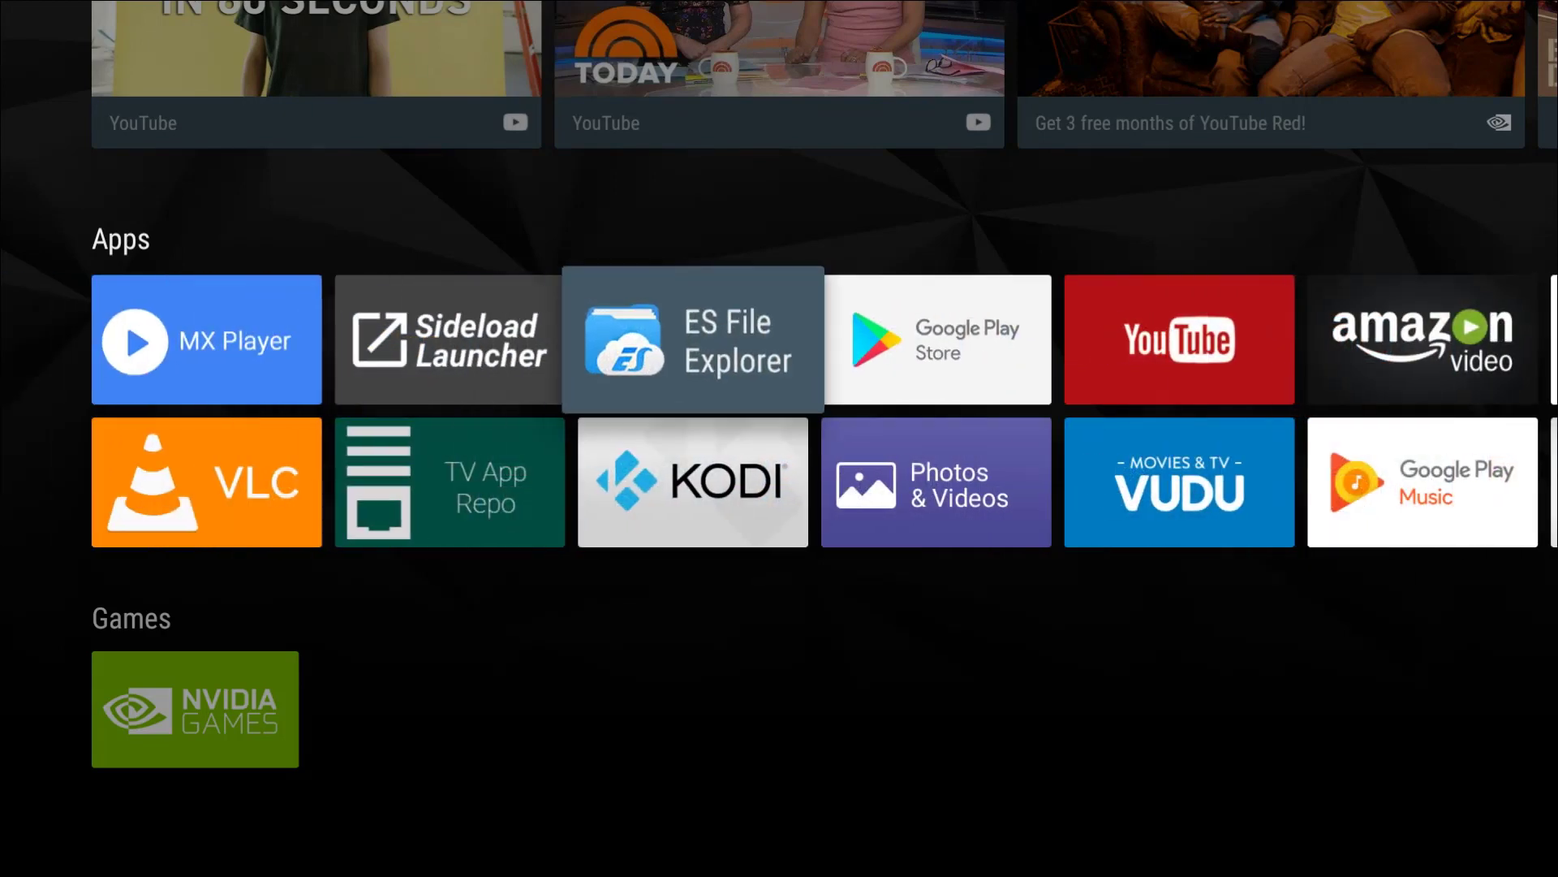
{"action": "key", "text": "Down"}
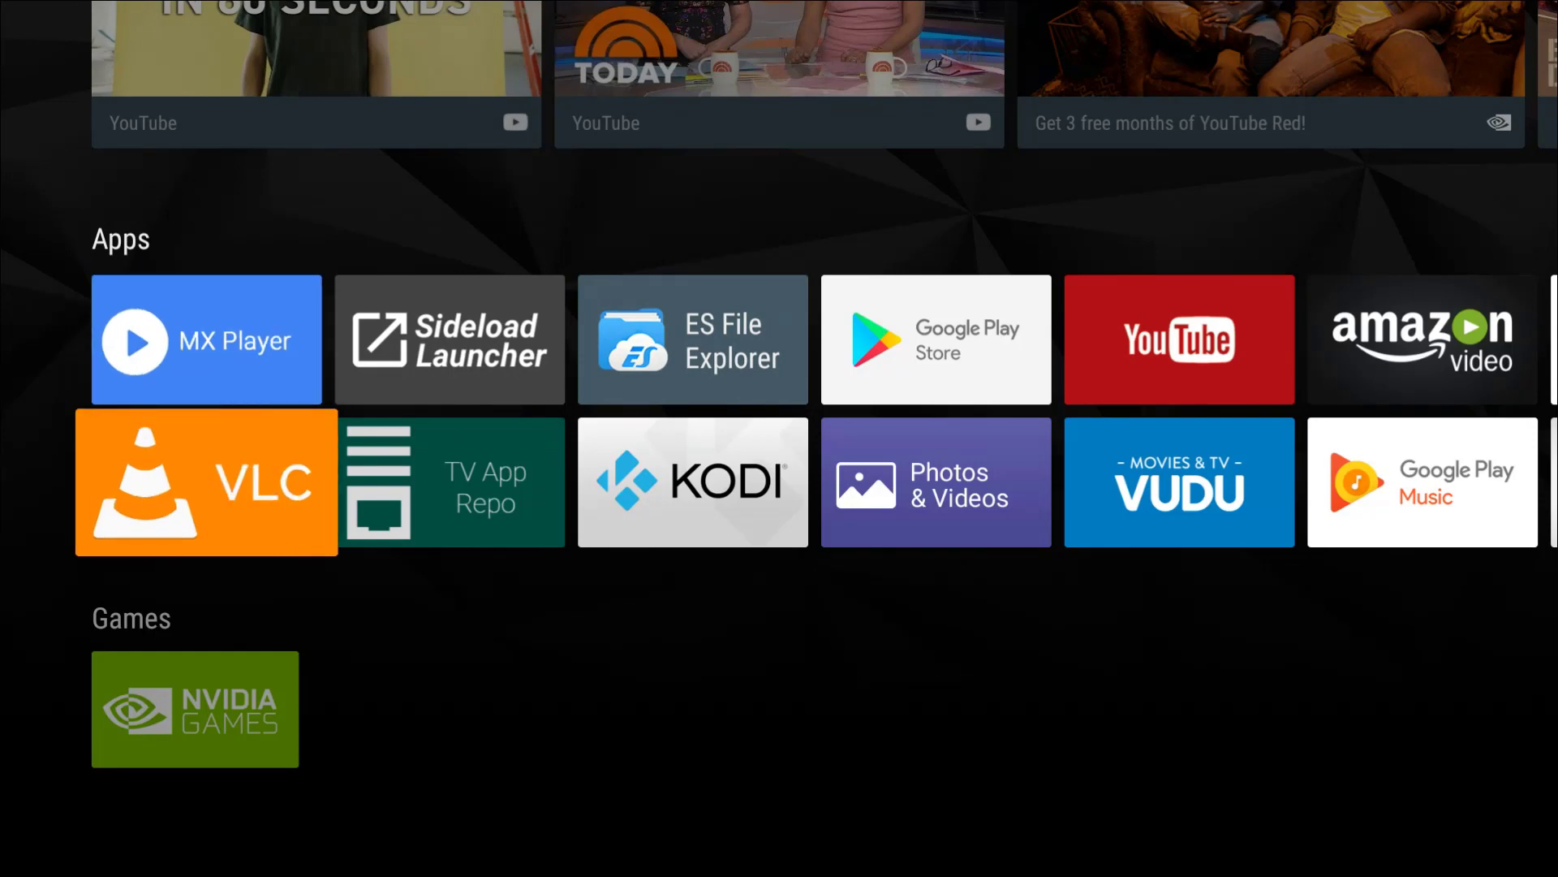
{"action": "key", "text": "Right"}
{"action": "key", "text": "Right"}
{"action": "key", "text": "Up"}
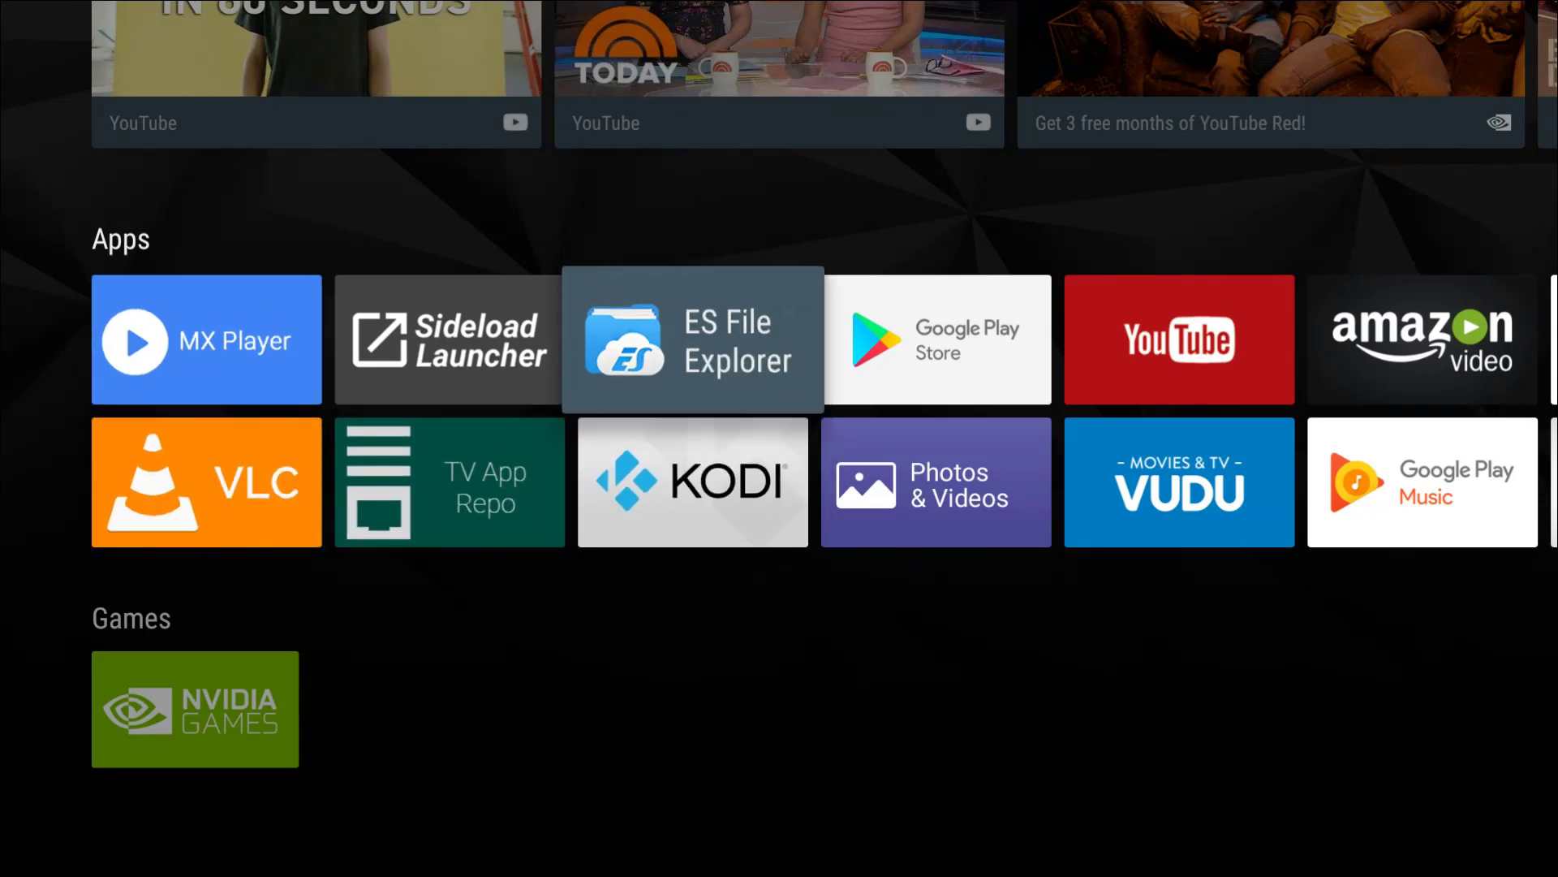